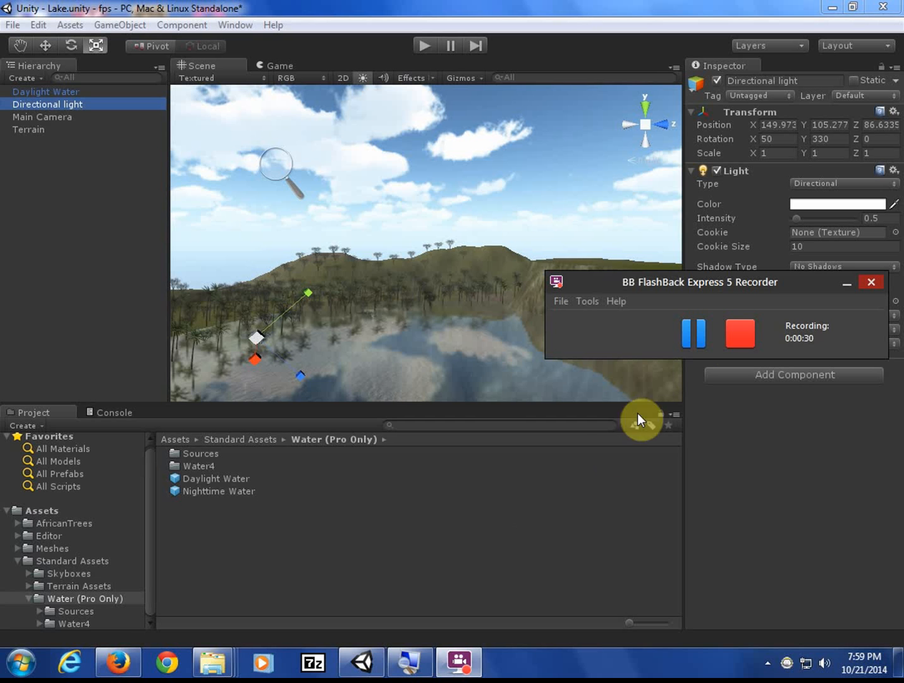
Hide the screen recorder window and save the Lake scene
{"action": "left_click", "coordinate": [846, 283]}
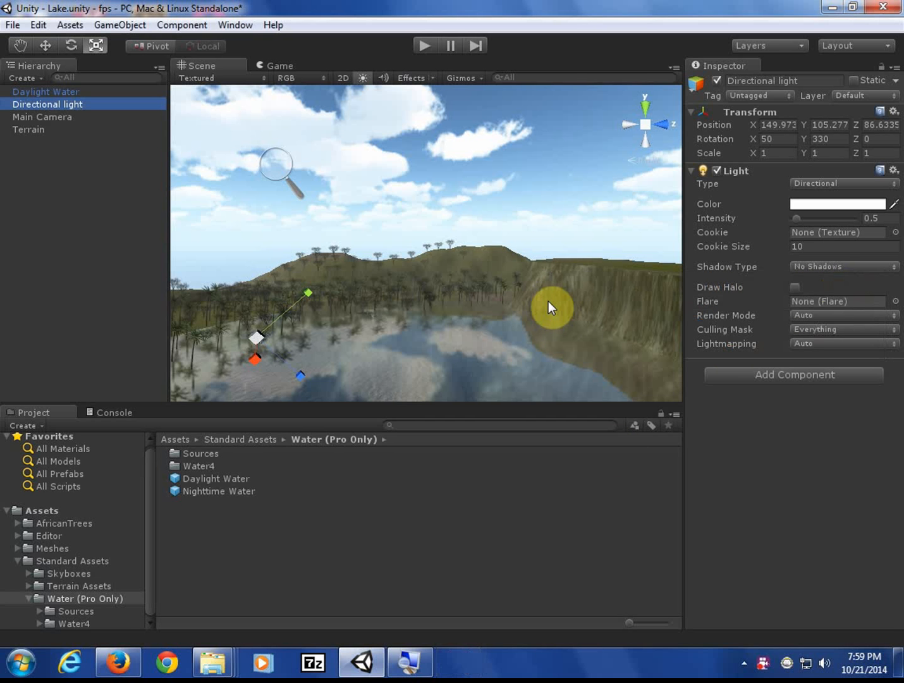
{"action": "left_click", "coordinate": [501, 9]}
{"action": "left_click", "coordinate": [14, 25]}
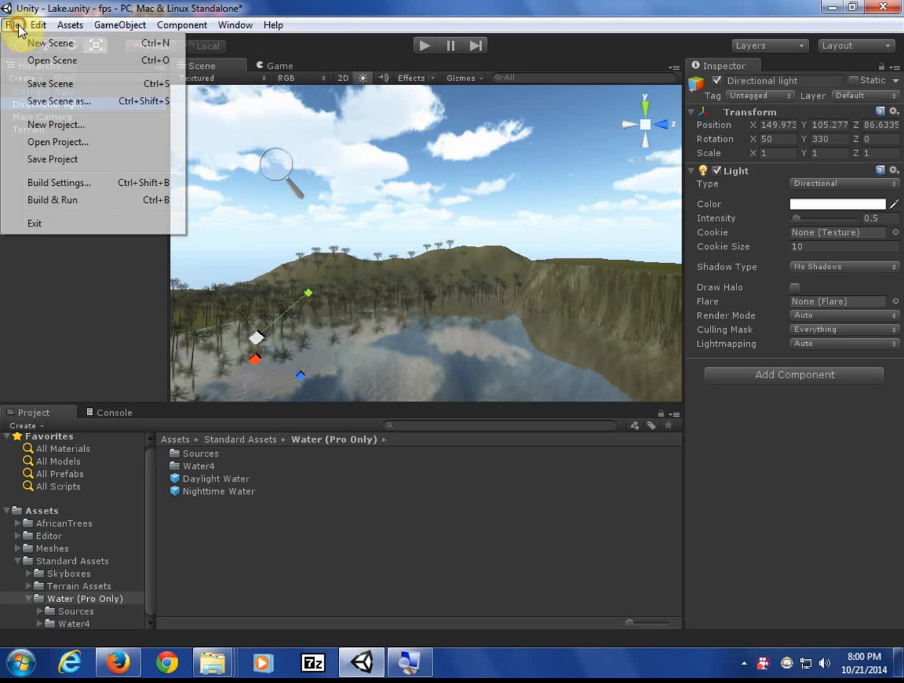
{"action": "left_click", "coordinate": [35, 82]}
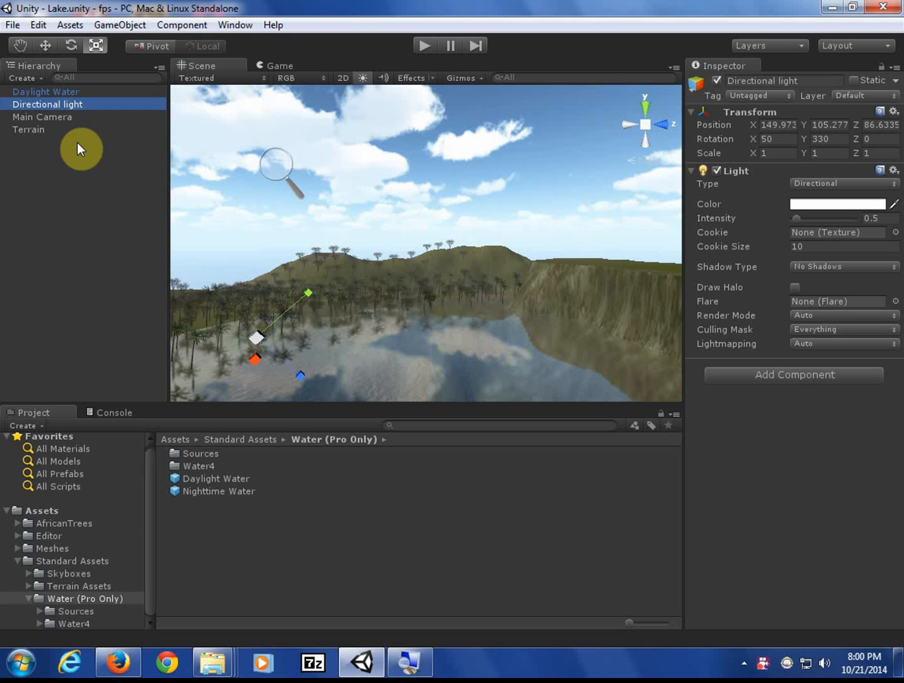
Paint a small grass patch on the terrain at the lake's near shore with the Paint Details tool
{"action": "left_click", "coordinate": [236, 63]}
{"action": "scroll", "coordinate": [281, 221], "scroll_direction": "down", "scroll_amount": 2}
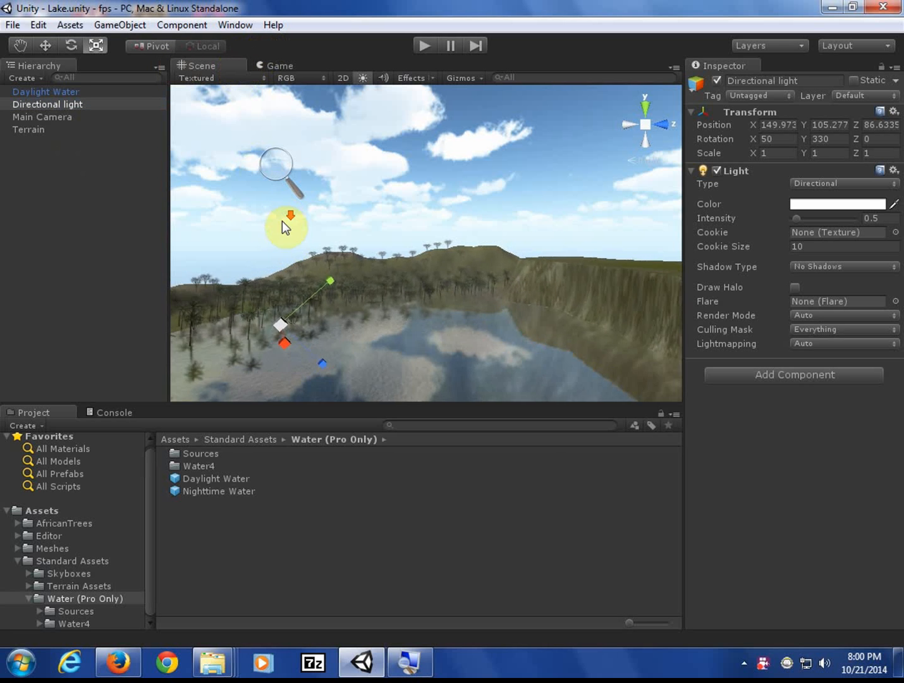
{"action": "scroll", "coordinate": [293, 273], "scroll_direction": "down", "scroll_amount": 5}
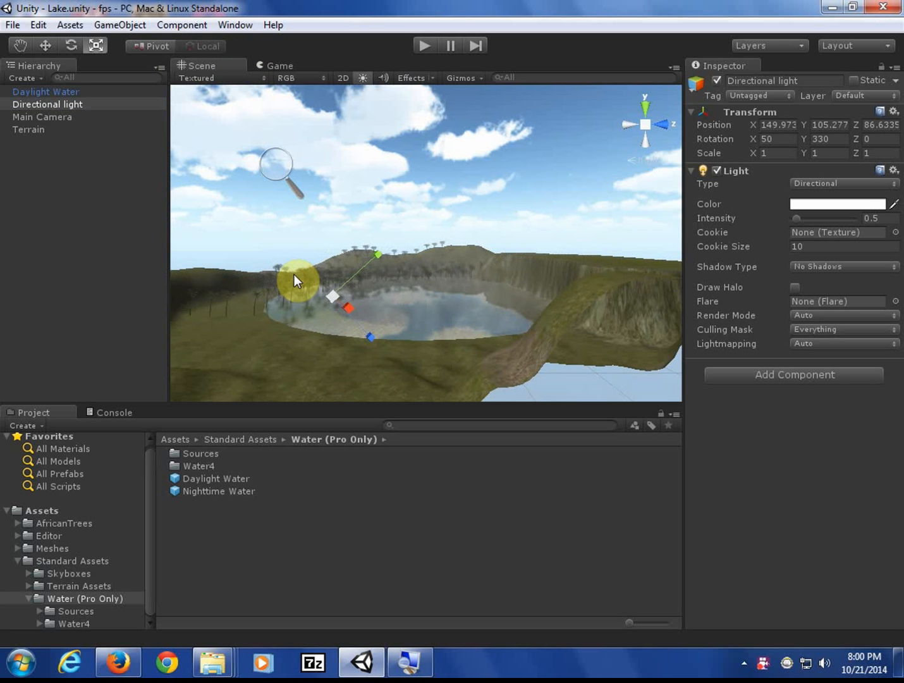
{"action": "middle_click_drag", "start_coordinate": [294, 278], "coordinate": [342, 295]}
{"action": "scroll", "coordinate": [316, 356], "scroll_direction": "up", "scroll_amount": 3}
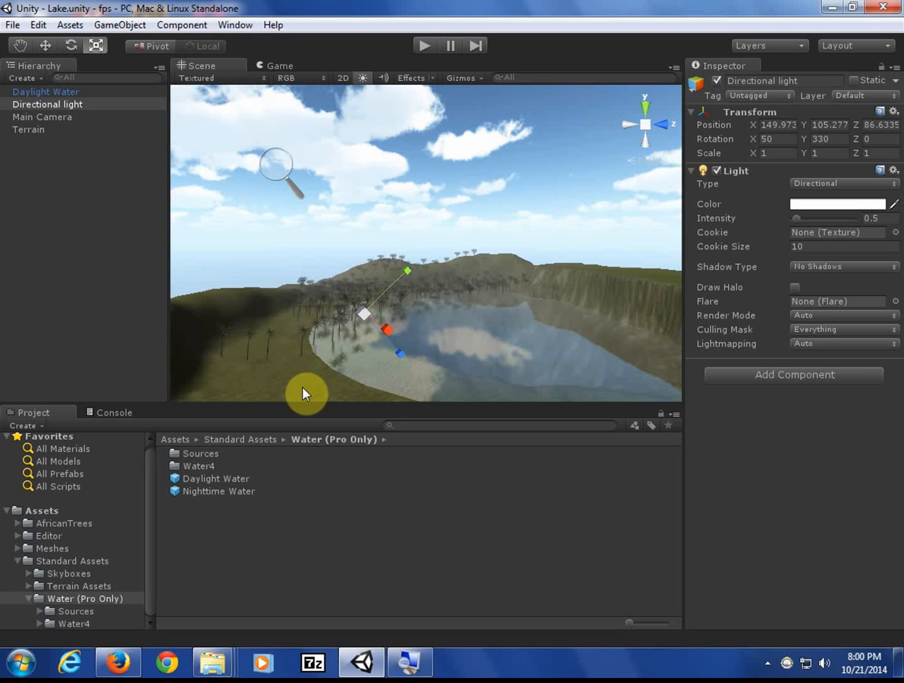
{"action": "middle_click_drag", "start_coordinate": [303, 388], "coordinate": [300, 395]}
{"action": "right_click_drag", "start_coordinate": [300, 394], "coordinate": [258, 480]}
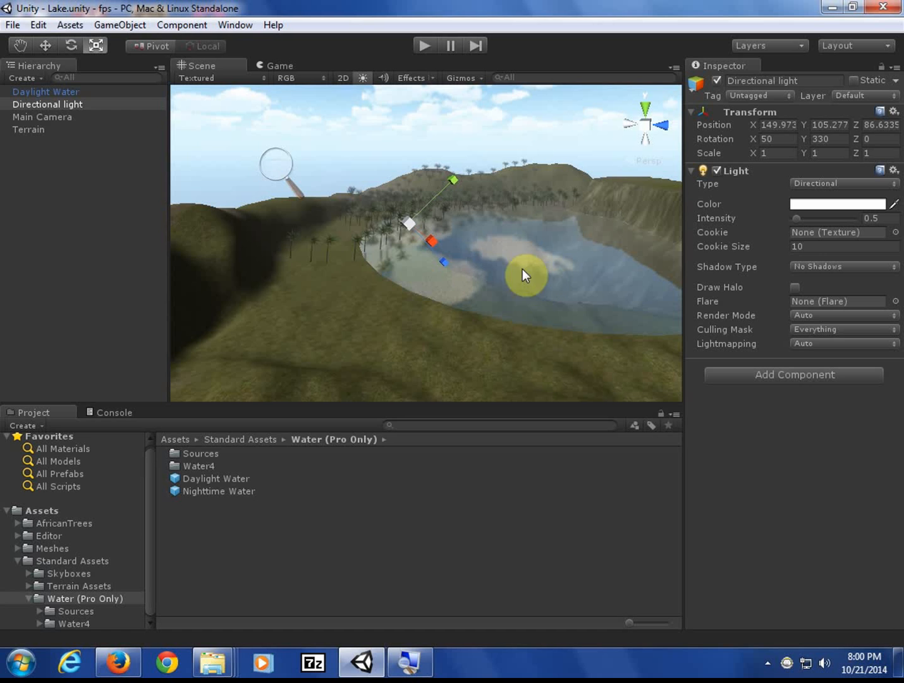
{"action": "left_click", "coordinate": [39, 130]}
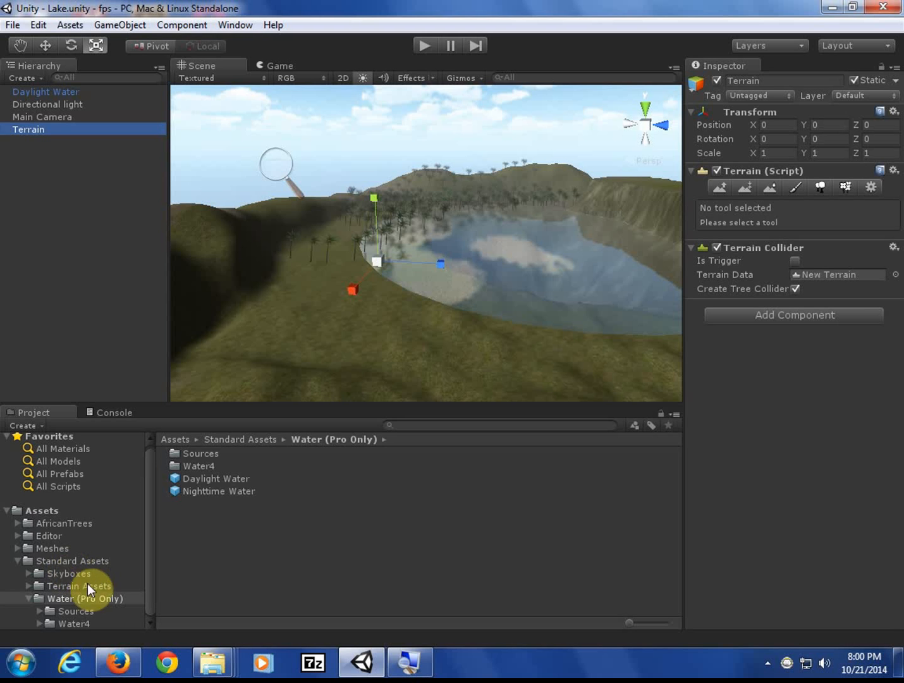
{"action": "left_click", "coordinate": [77, 598]}
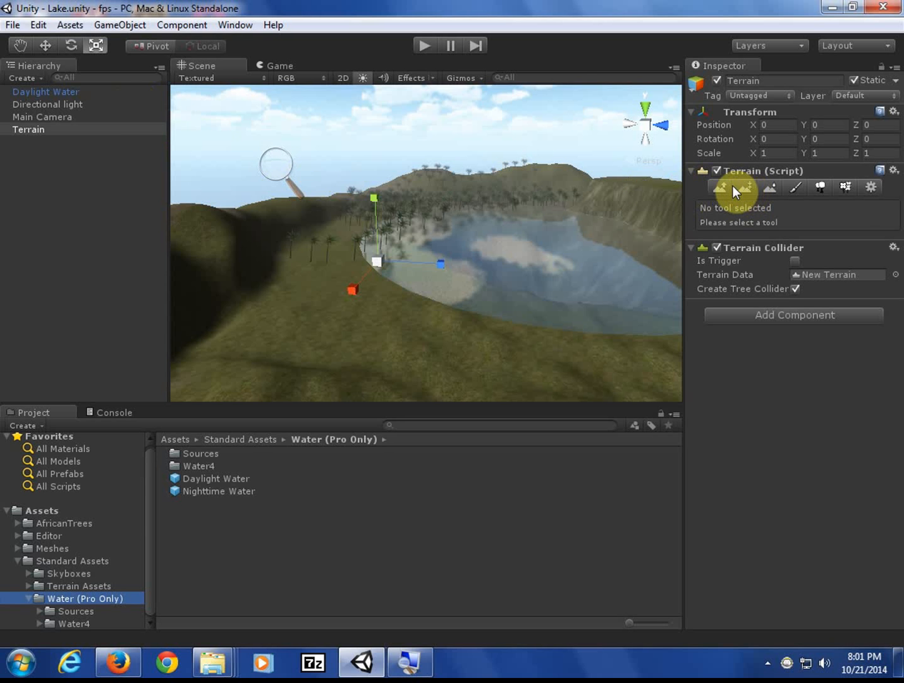
{"action": "left_click", "coordinate": [846, 186]}
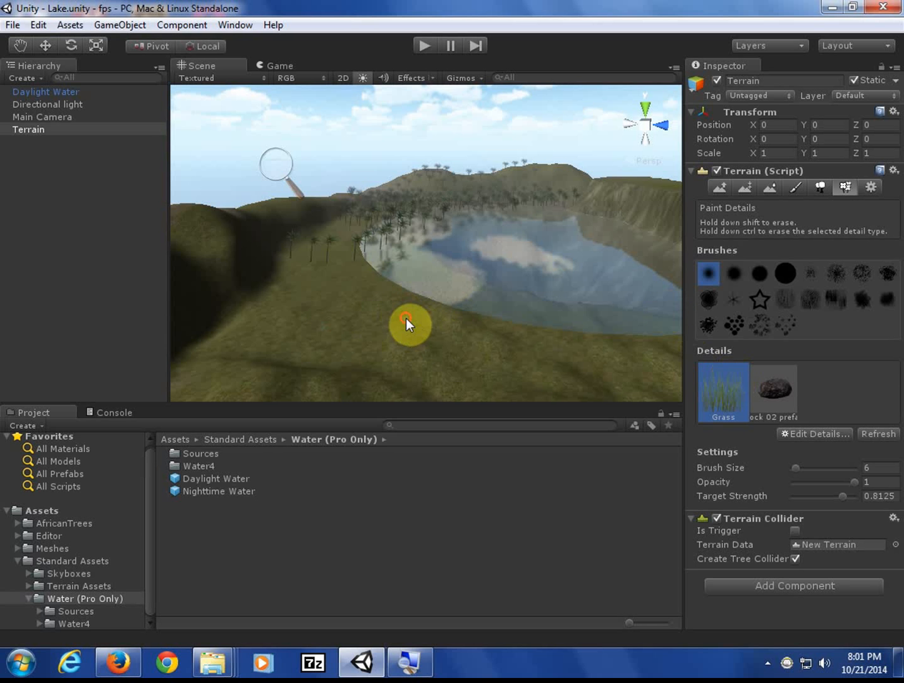
{"action": "scroll", "coordinate": [407, 318], "scroll_direction": "up", "scroll_amount": 3}
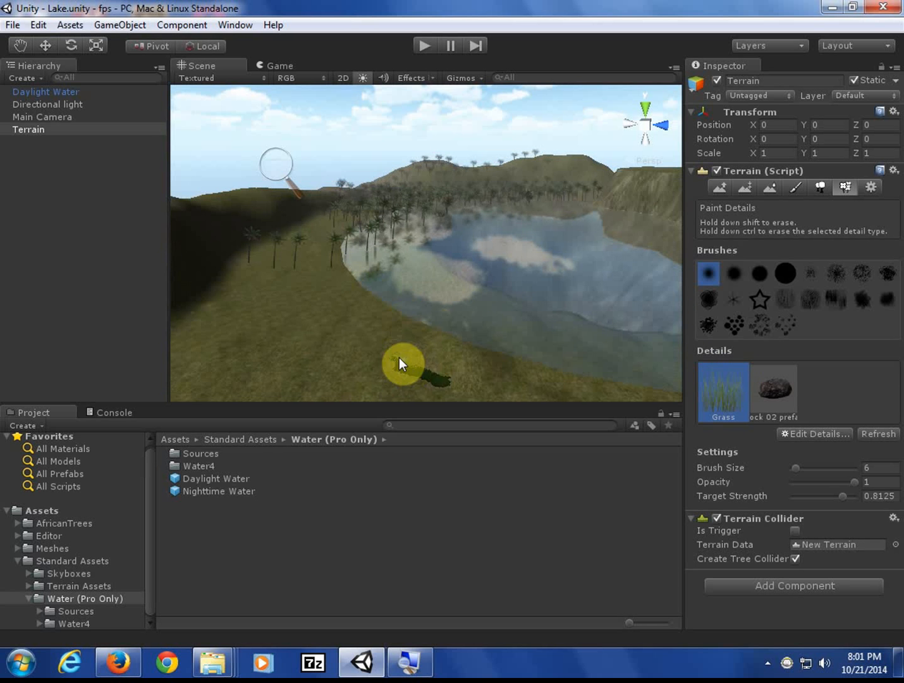
Switch to the largest solid round brush at size 29 and paint a wide area of grass along the near shore
{"action": "left_click", "coordinate": [783, 274]}
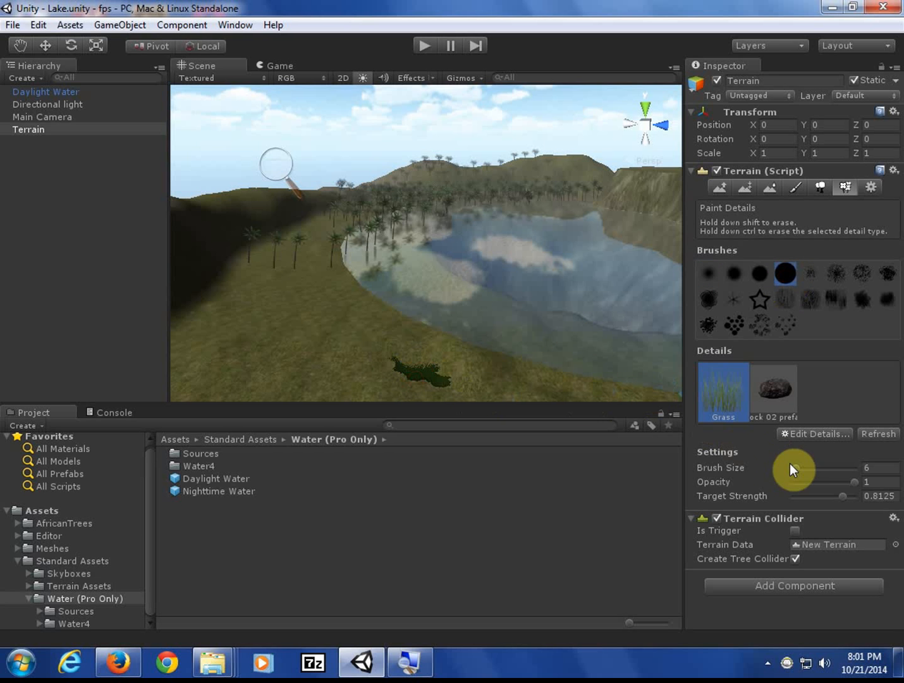
{"action": "left_click_drag", "start_coordinate": [792, 466], "coordinate": [809, 466]}
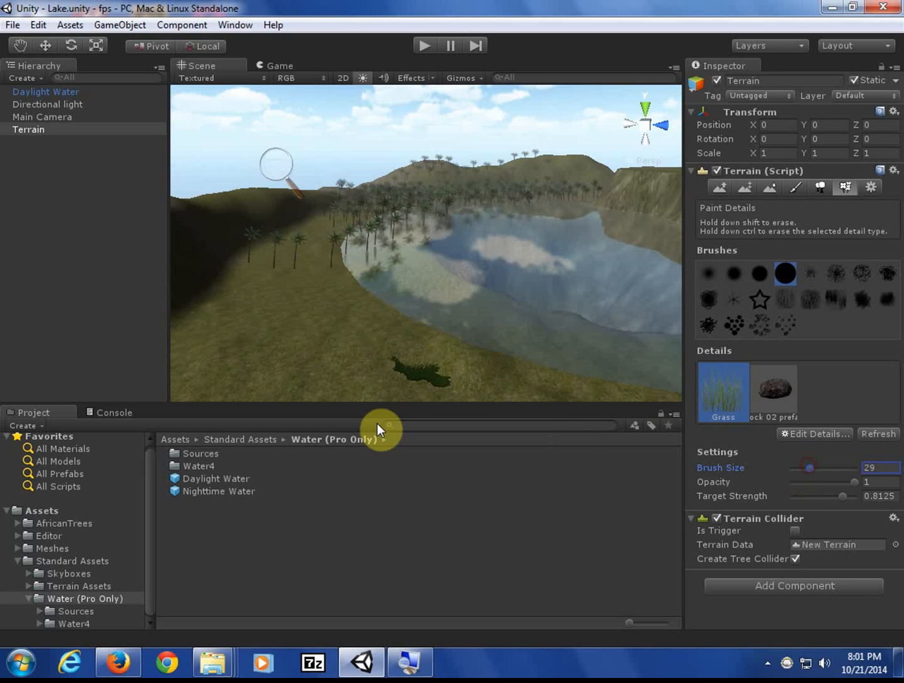
{"action": "mouse_move", "coordinate": [392, 373]}
{"action": "left_mouse_down"}
{"action": "mouse_move", "coordinate": [499, 403]}
{"action": "mouse_move", "coordinate": [479, 383]}
{"action": "mouse_move", "coordinate": [375, 377]}
{"action": "mouse_move", "coordinate": [328, 388]}
{"action": "mouse_move", "coordinate": [522, 402]}
{"action": "left_mouse_up"}
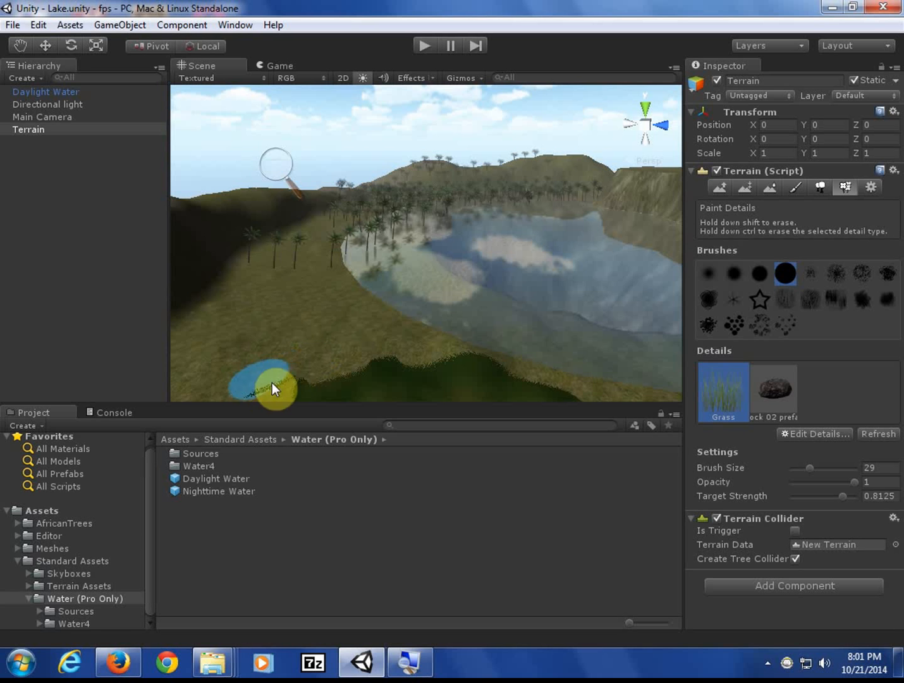
{"action": "scroll", "coordinate": [297, 323], "scroll_direction": "down", "scroll_amount": 3}
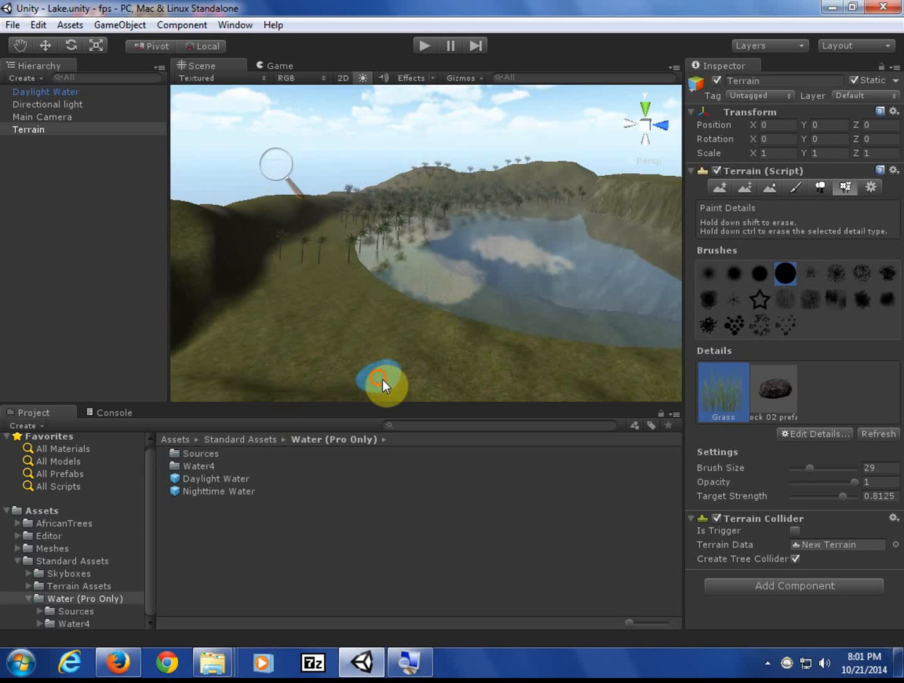
{"action": "mouse_move", "coordinate": [383, 379]}
{"action": "left_mouse_down"}
{"action": "mouse_move", "coordinate": [495, 393]}
{"action": "mouse_move", "coordinate": [365, 383]}
{"action": "mouse_move", "coordinate": [546, 380]}
{"action": "left_mouse_up"}
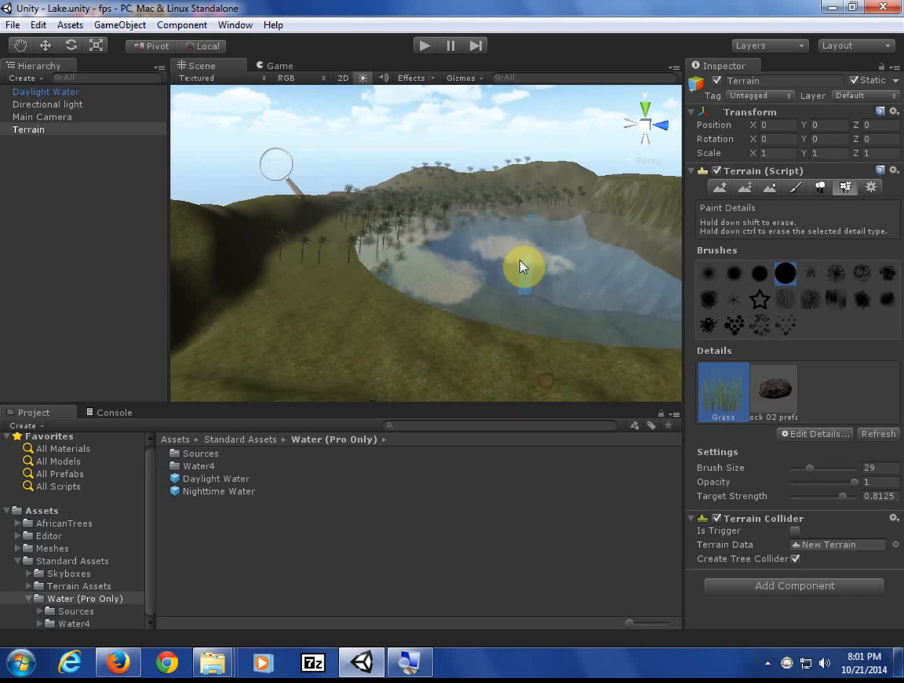
Save the scene and add another dab of grass at the edge of the near-shore patch
{"action": "left_click", "coordinate": [12, 25]}
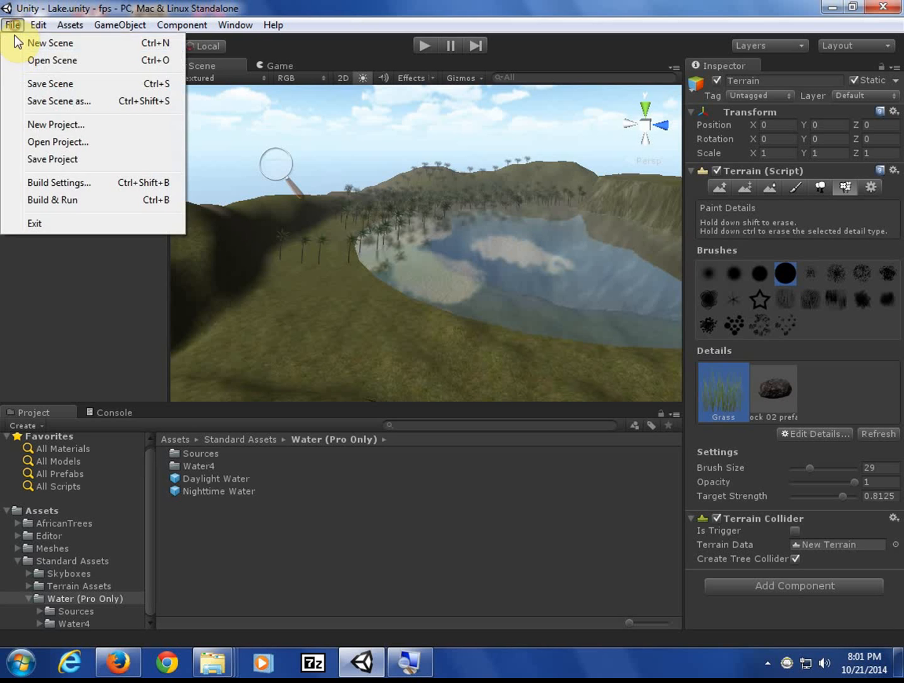
{"action": "left_click", "coordinate": [41, 81]}
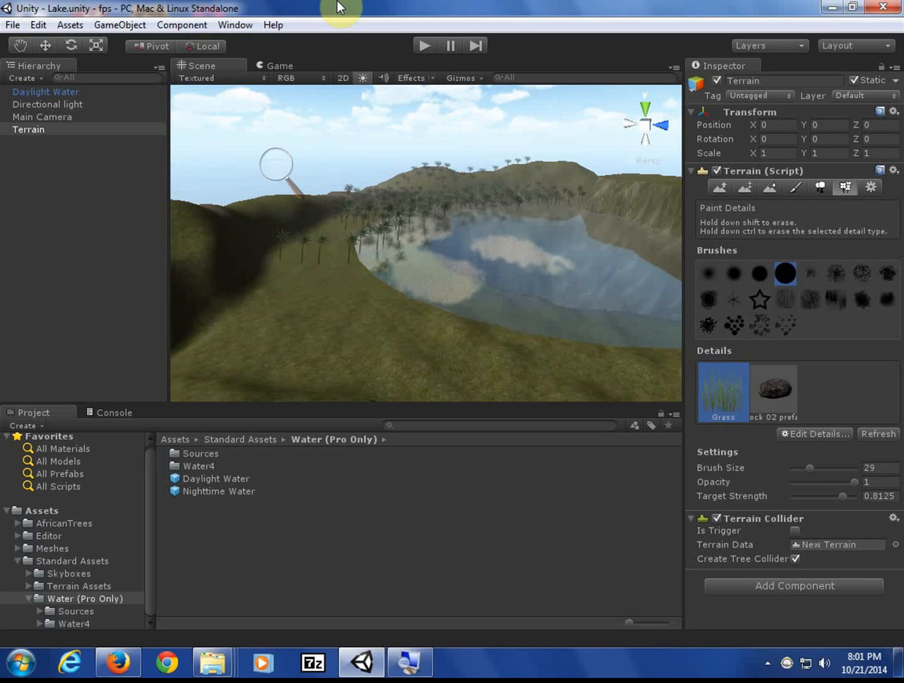
{"action": "left_click", "coordinate": [392, 358]}
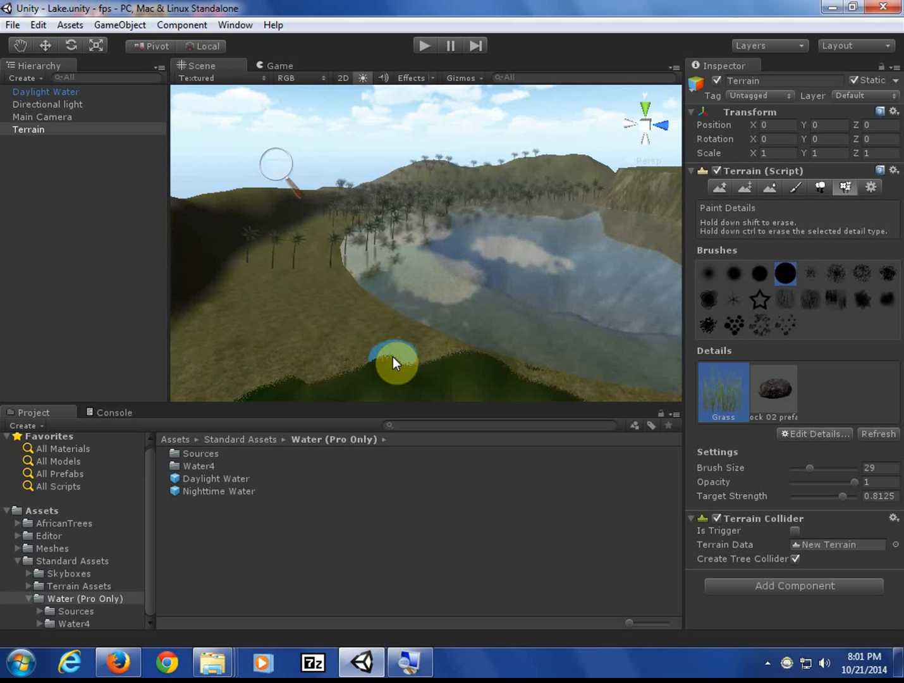
{"action": "mouse_move", "coordinate": [393, 380]}
{"action": "middle_mouse_down"}
{"action": "mouse_move", "coordinate": [401, 333]}
{"action": "mouse_move", "coordinate": [406, 373]}
{"action": "middle_mouse_up"}
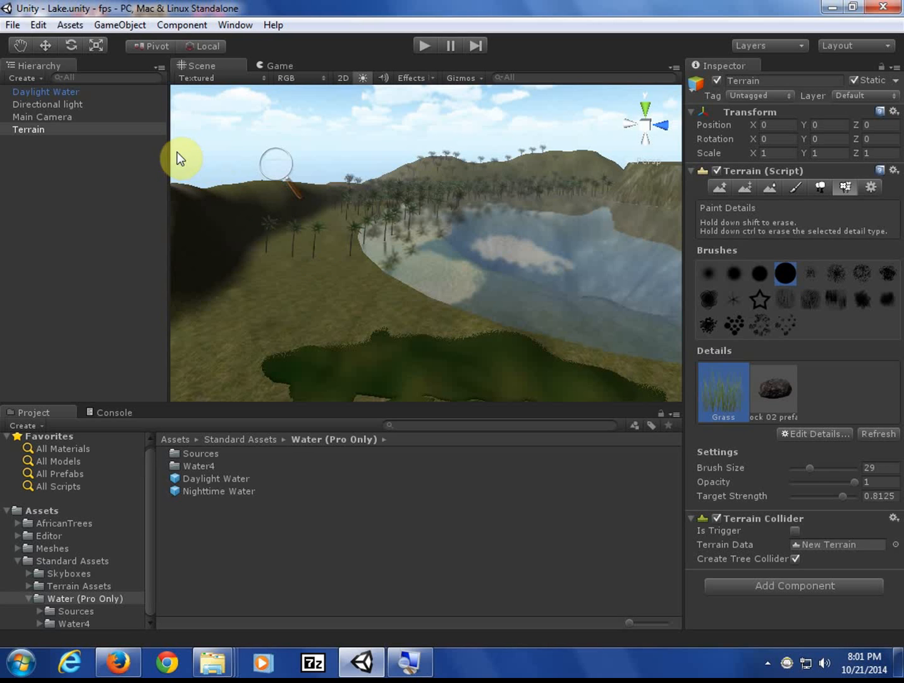
Import the Character Controller package with all of its items into the project
{"action": "left_click", "coordinate": [14, 28]}
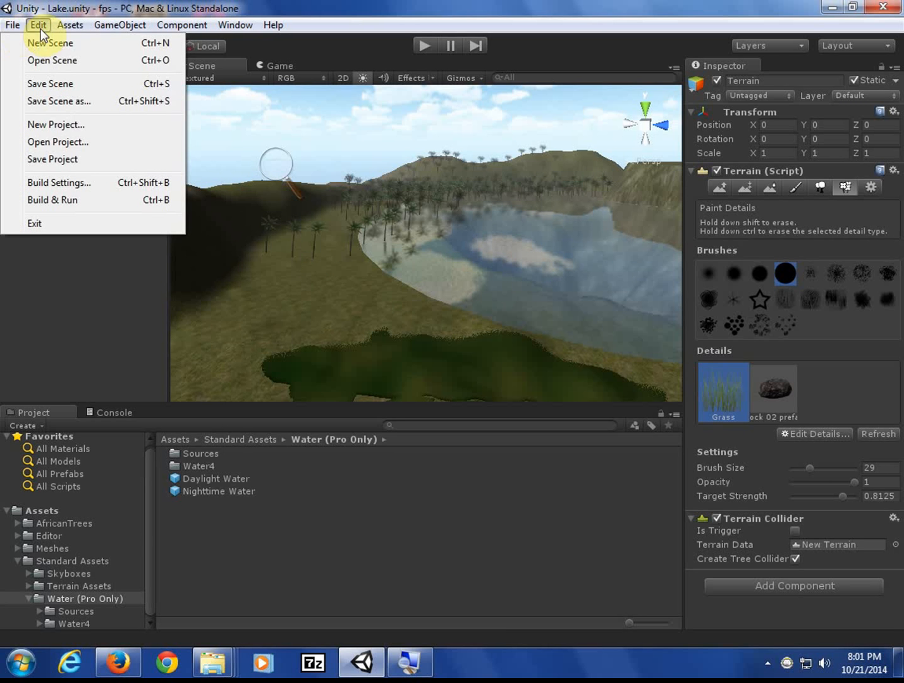
{"action": "mouse_move", "coordinate": [82, 30]}
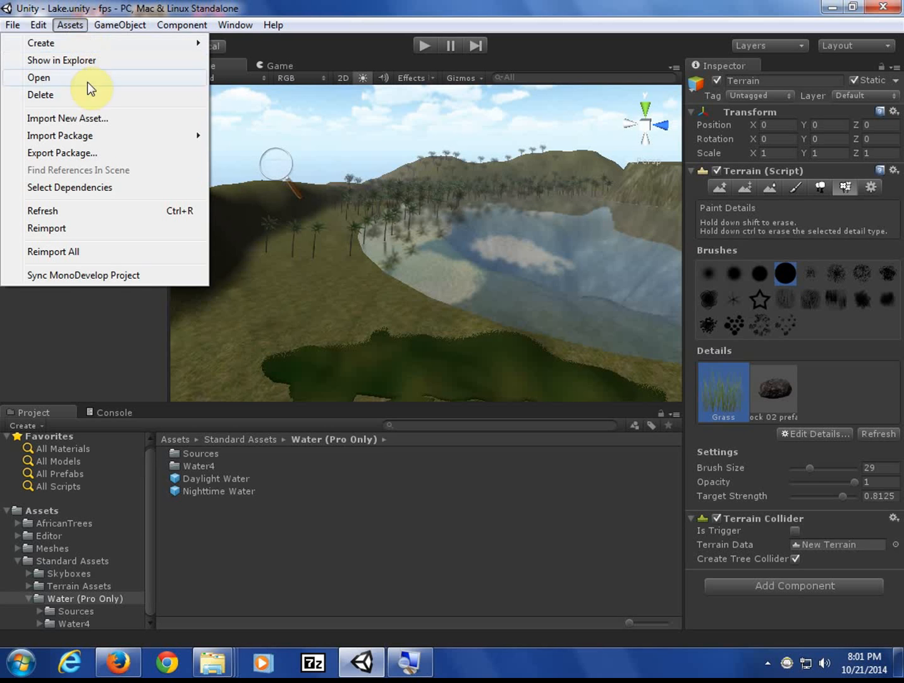
{"action": "mouse_move", "coordinate": [100, 131]}
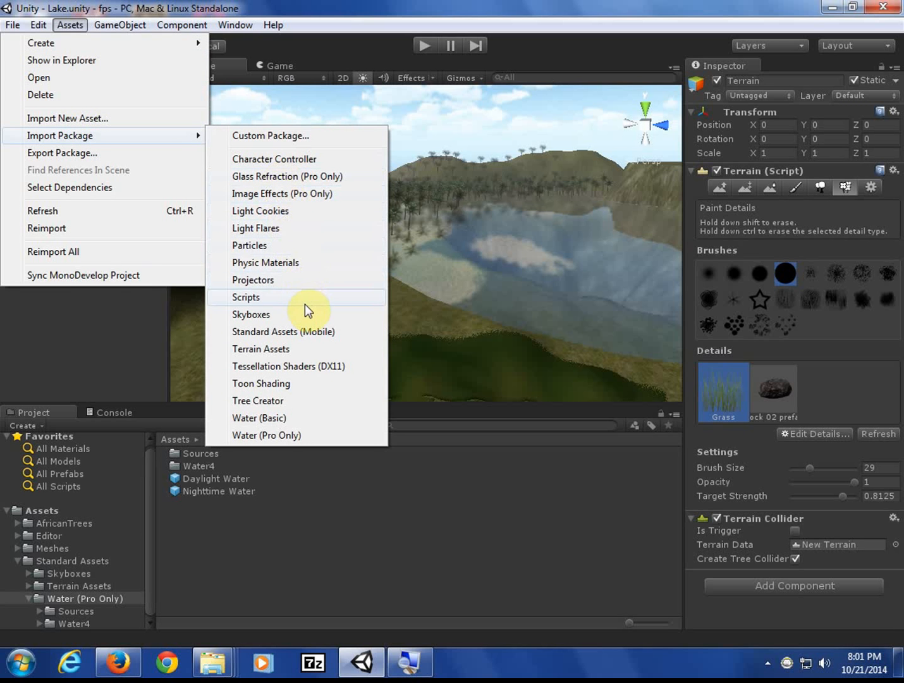
{"action": "left_click", "coordinate": [310, 165]}
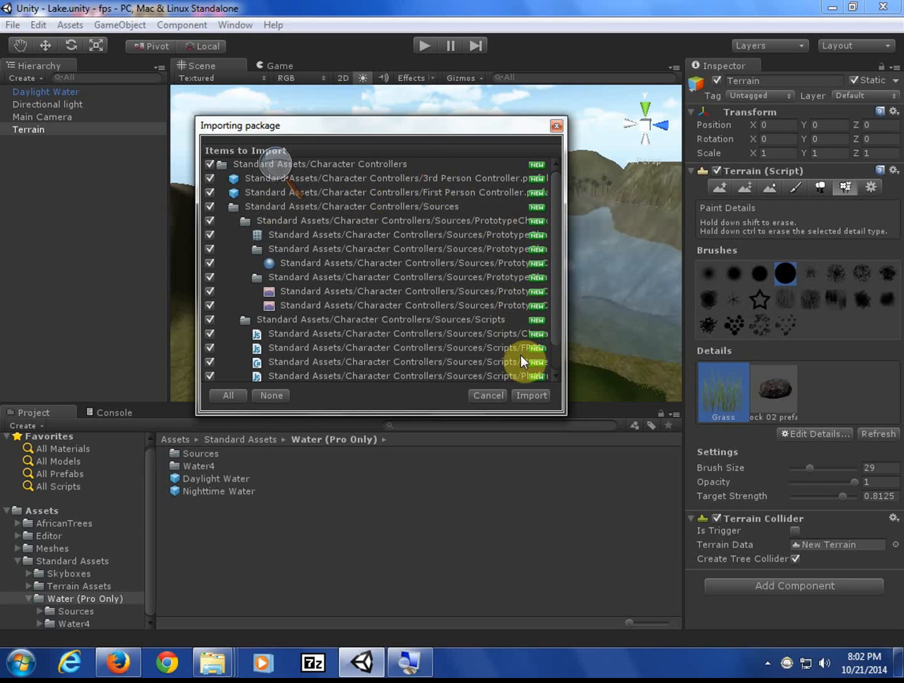
{"action": "left_click", "coordinate": [539, 394]}
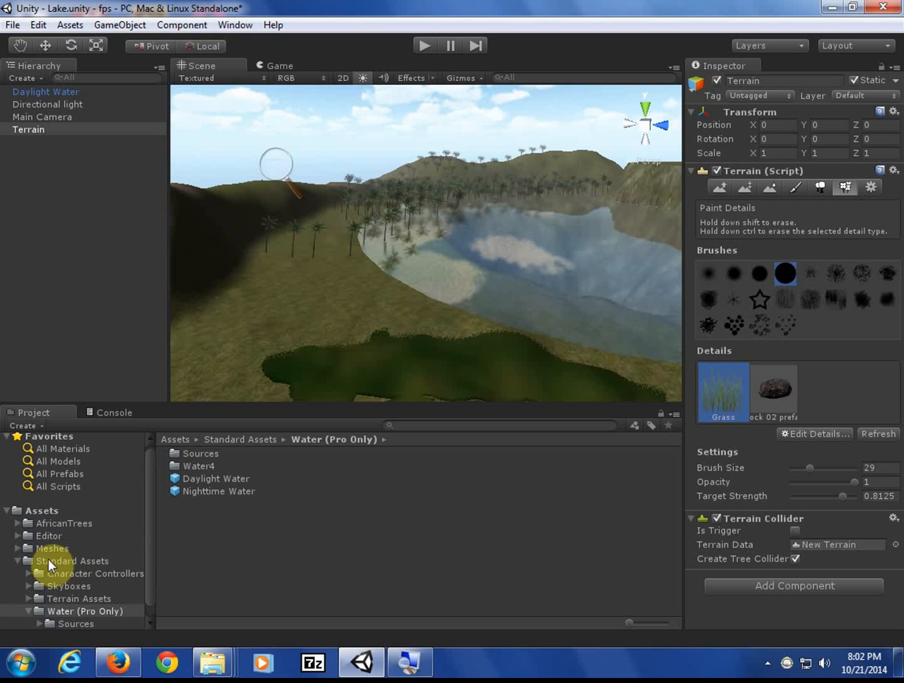
Place the First Person Controller prefab from Standard Assets/Character Controllers on the terrain beside the grass patch, at about X 353, Z 96
{"action": "left_click", "coordinate": [18, 562]}
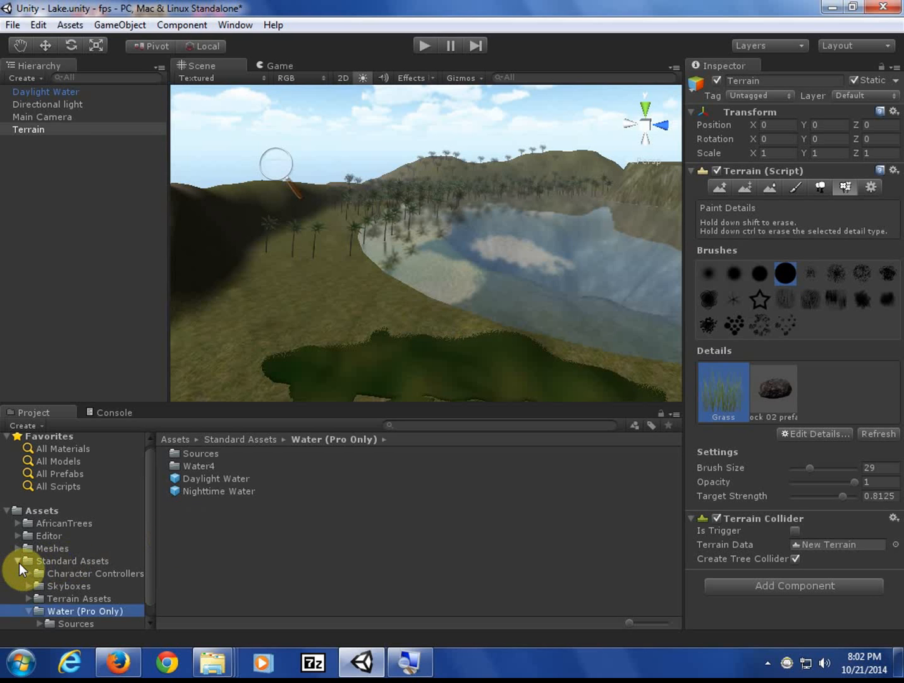
{"action": "left_click", "coordinate": [18, 561]}
{"action": "scroll", "coordinate": [24, 562], "scroll_direction": "down", "scroll_amount": 1}
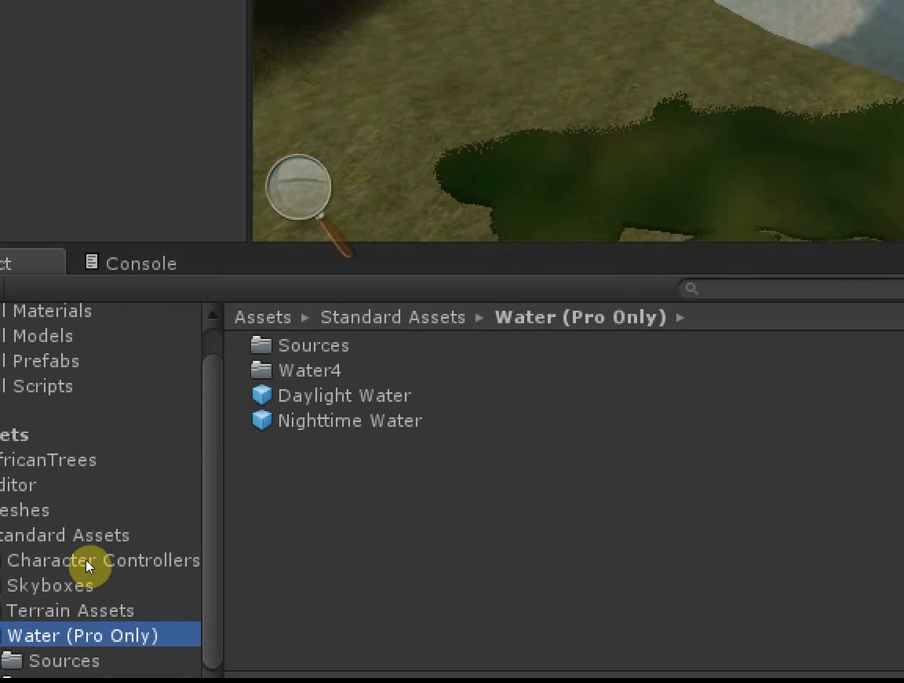
{"action": "left_click", "coordinate": [84, 546]}
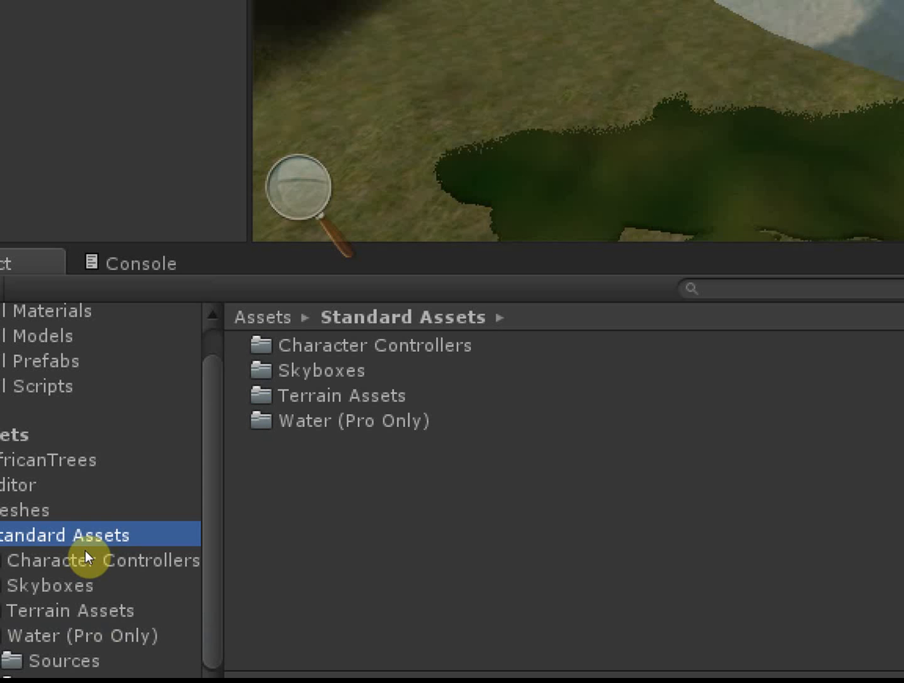
{"action": "left_click", "coordinate": [29, 557]}
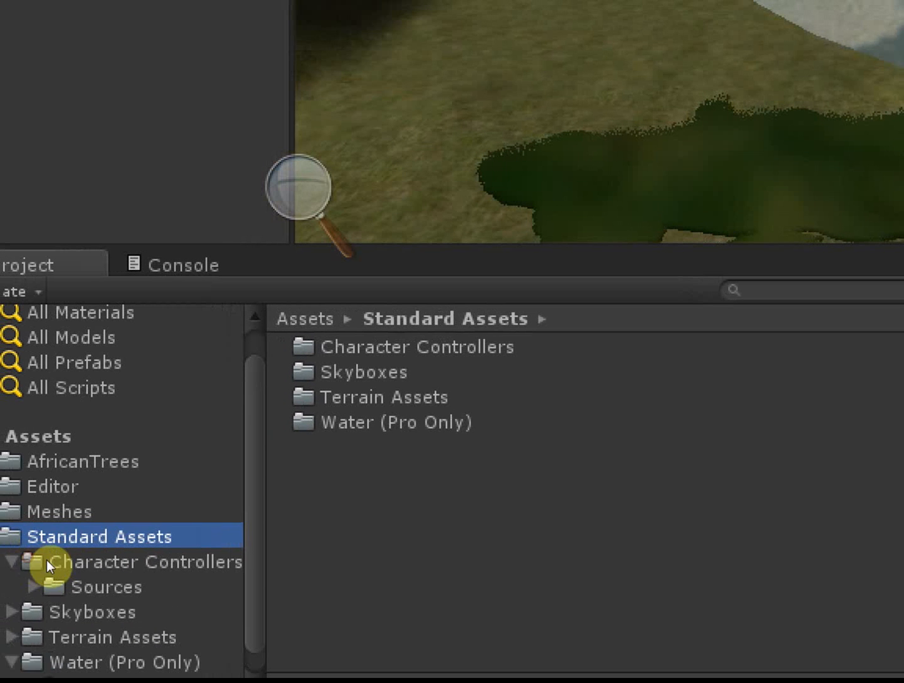
{"action": "left_click", "coordinate": [55, 570]}
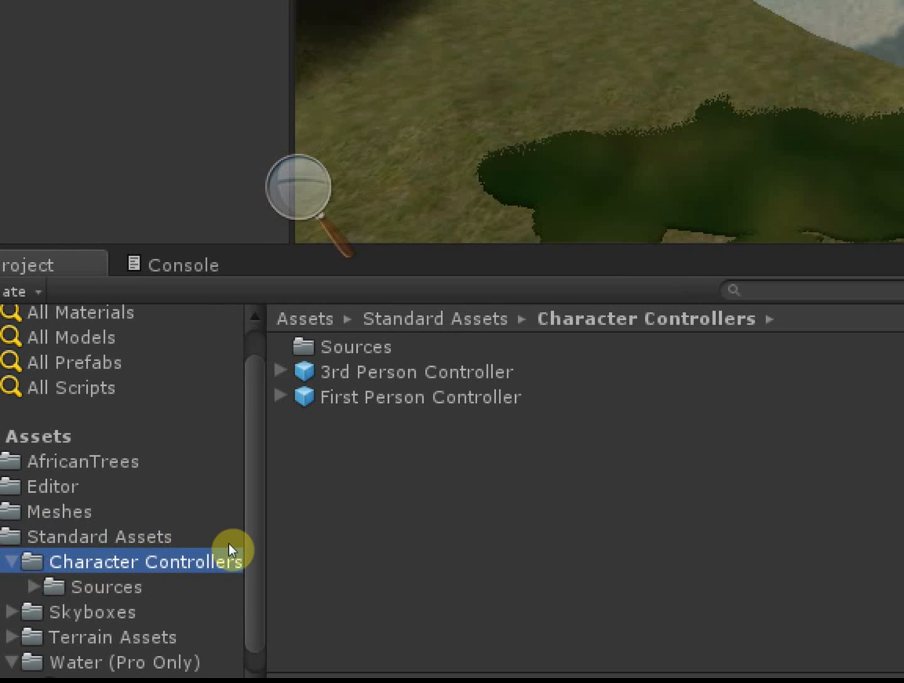
{"action": "left_click", "coordinate": [217, 479]}
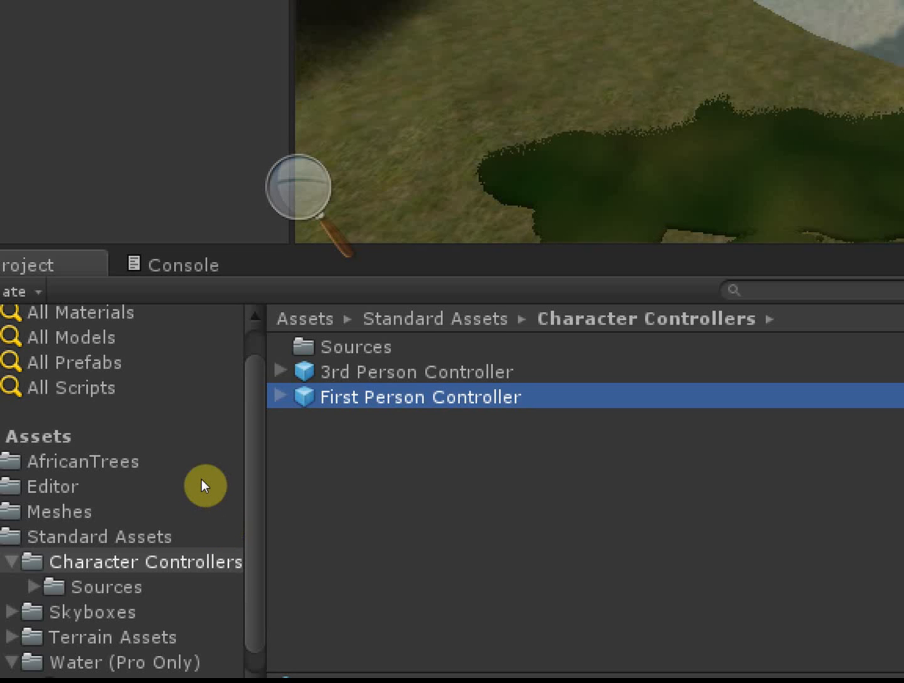
{"action": "left_click_drag", "start_coordinate": [201, 478], "coordinate": [254, 364]}
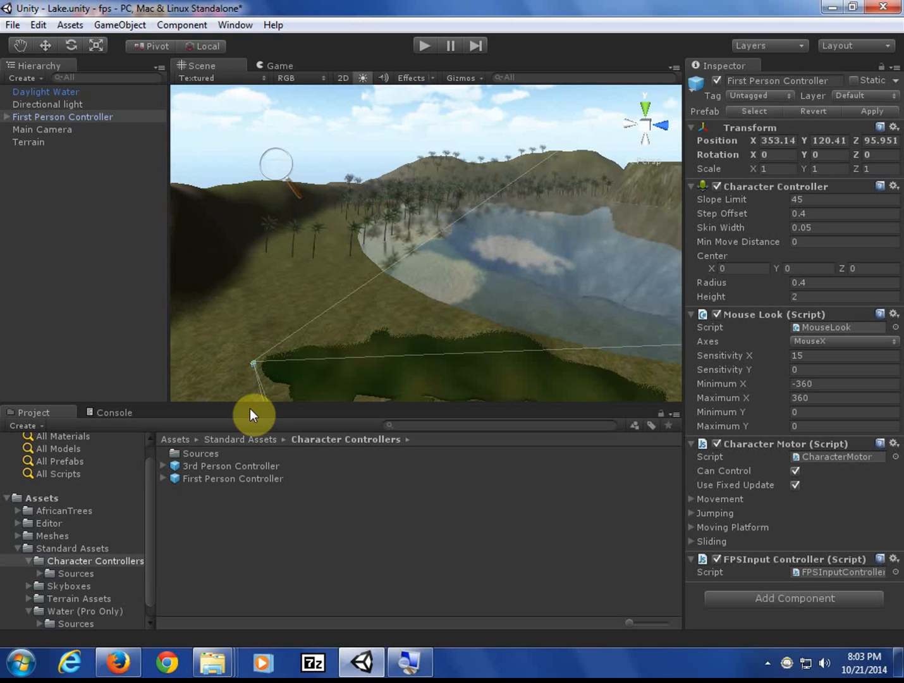
Move the First Person Controller straight up to Y 121.41 so its capsule stands above the ground
{"action": "key", "text": "f"}
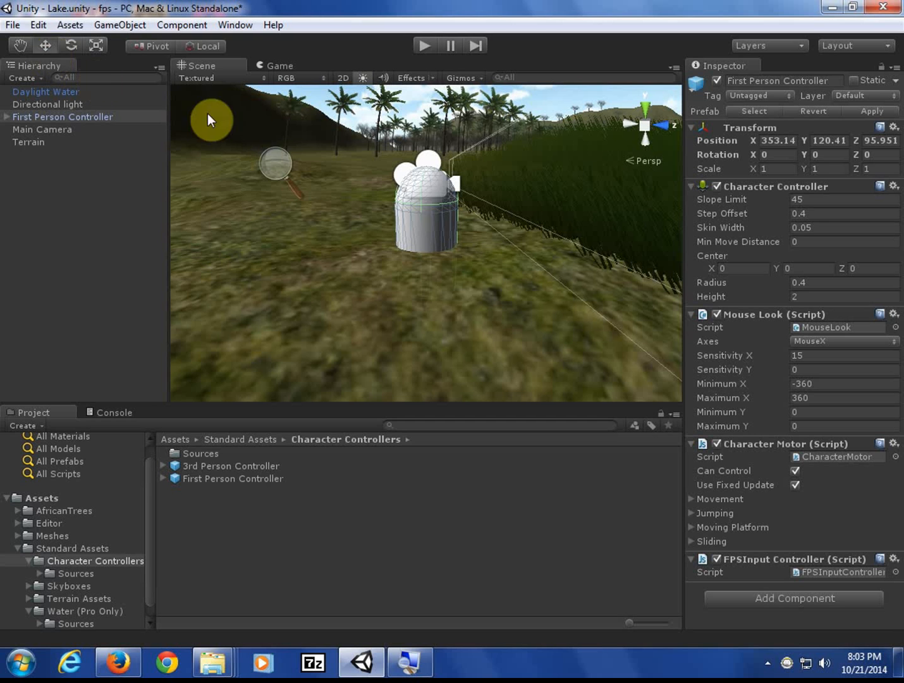
{"action": "key", "text": "r"}
{"action": "left_click", "coordinate": [50, 51]}
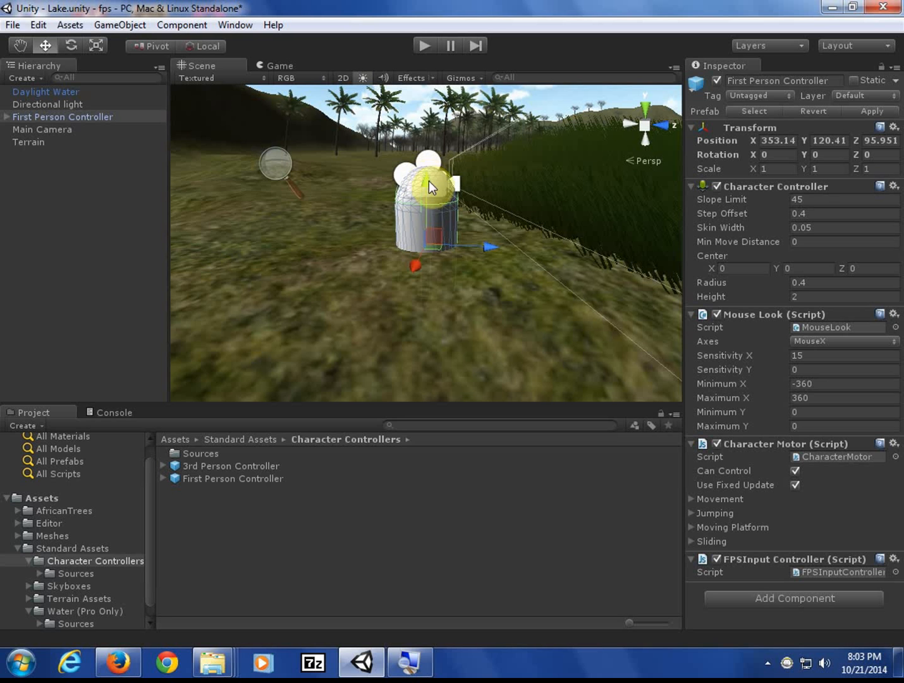
{"action": "left_click_drag", "start_coordinate": [428, 181], "coordinate": [422, 117]}
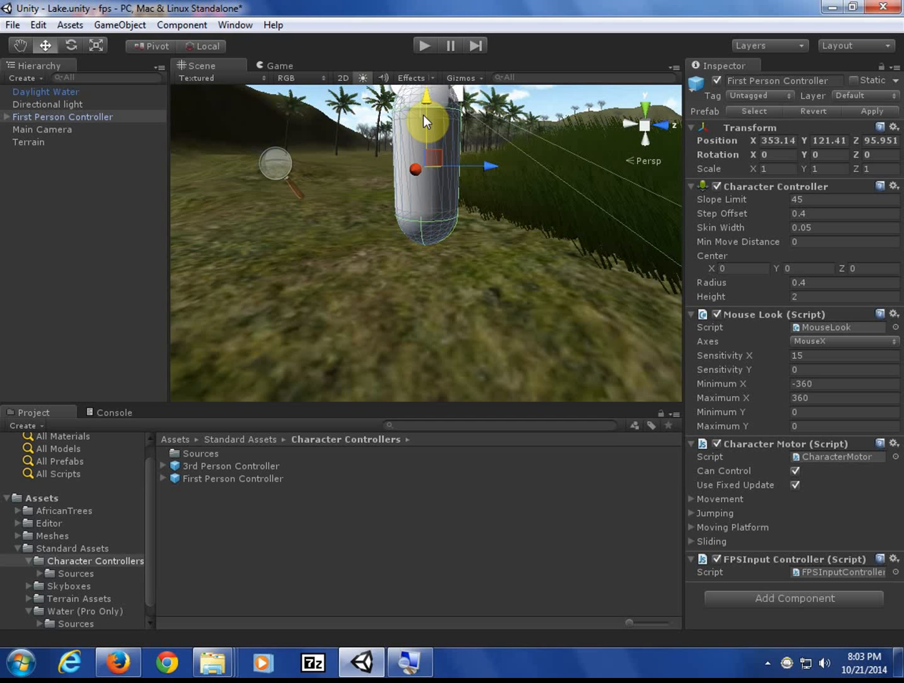
Lower the First Person Controller slightly to Y 121.38, keeping its capsule above the ground
{"action": "left_click_drag", "start_coordinate": [423, 115], "coordinate": [423, 117]}
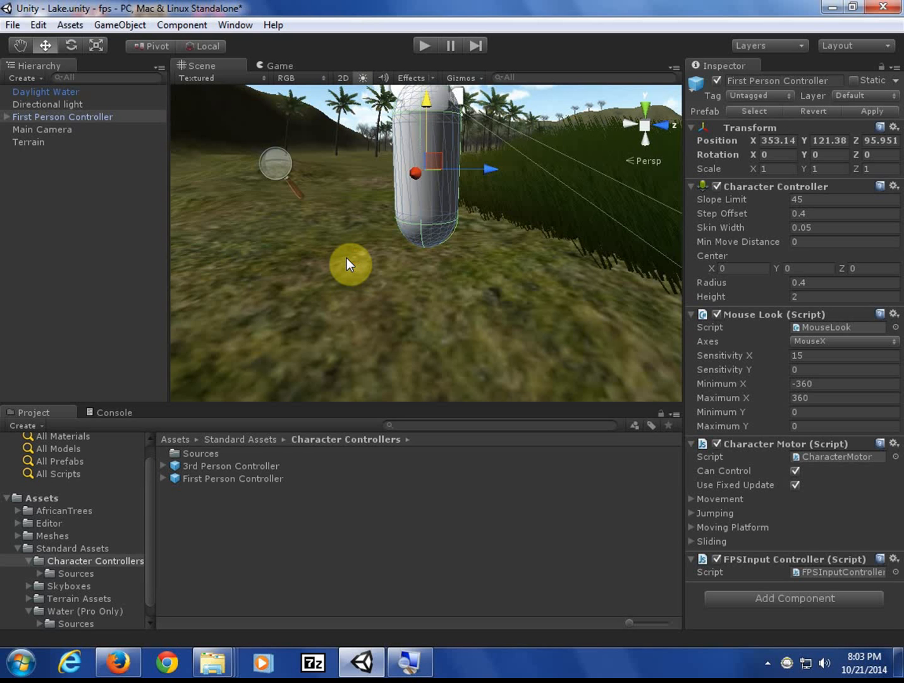
{"action": "scroll", "coordinate": [346, 258], "scroll_direction": "down", "scroll_amount": 2}
{"action": "scroll", "coordinate": [343, 256], "scroll_direction": "down", "scroll_amount": 1}
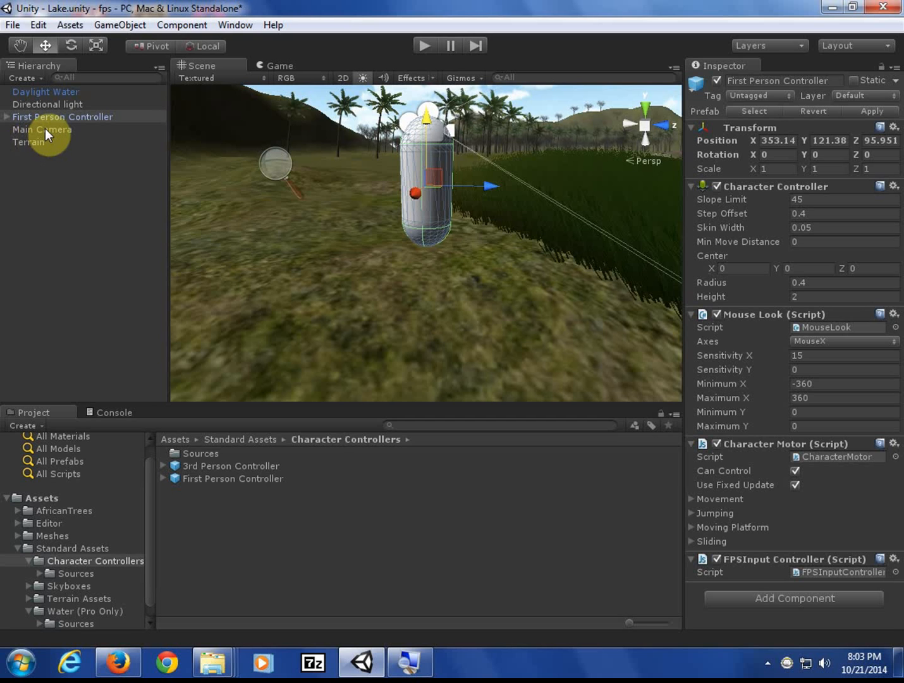
Delete the standalone Main Camera from the scene, then select the Main Camera nested under the First Person Controller
{"action": "left_click", "coordinate": [8, 118]}
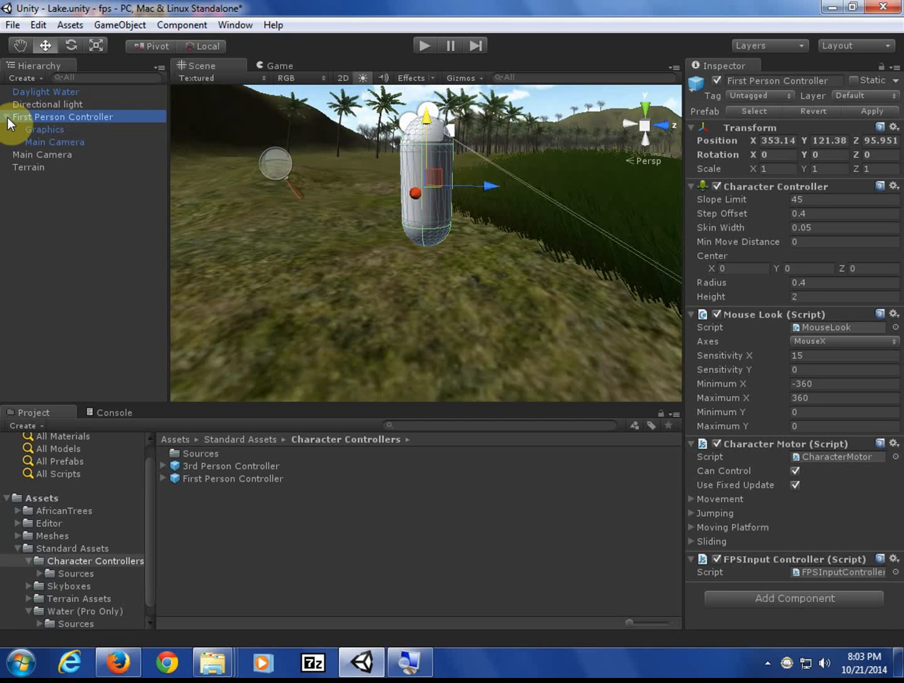
{"action": "left_click", "coordinate": [51, 157]}
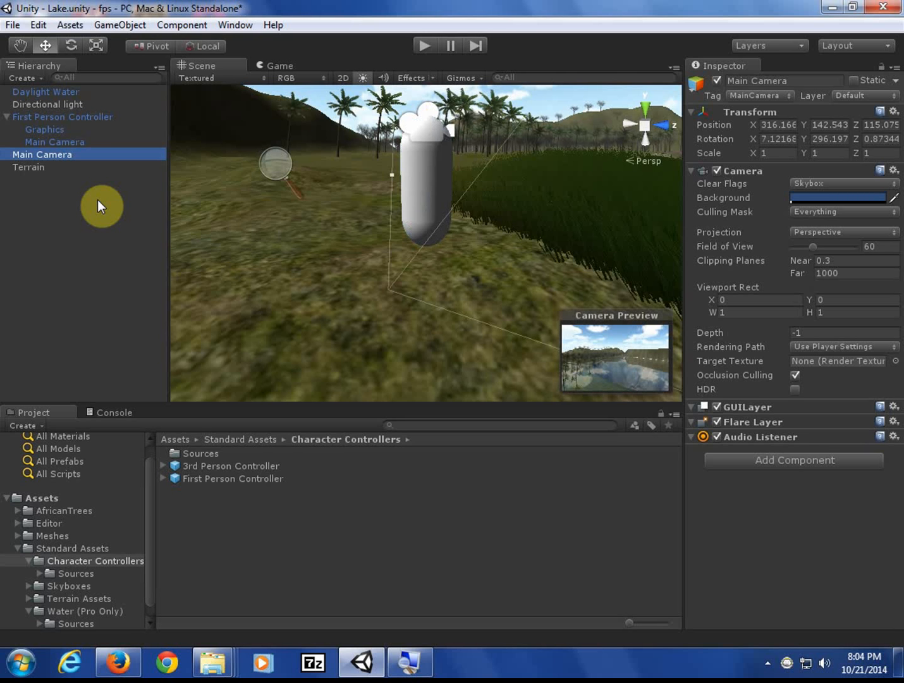
{"action": "right_click", "coordinate": [70, 155]}
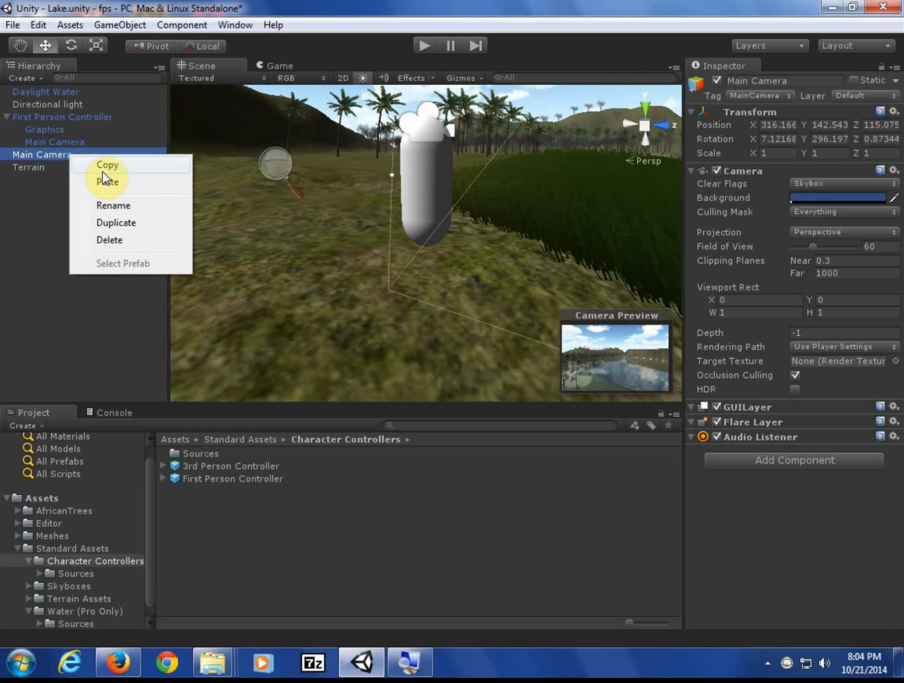
{"action": "left_click", "coordinate": [126, 237]}
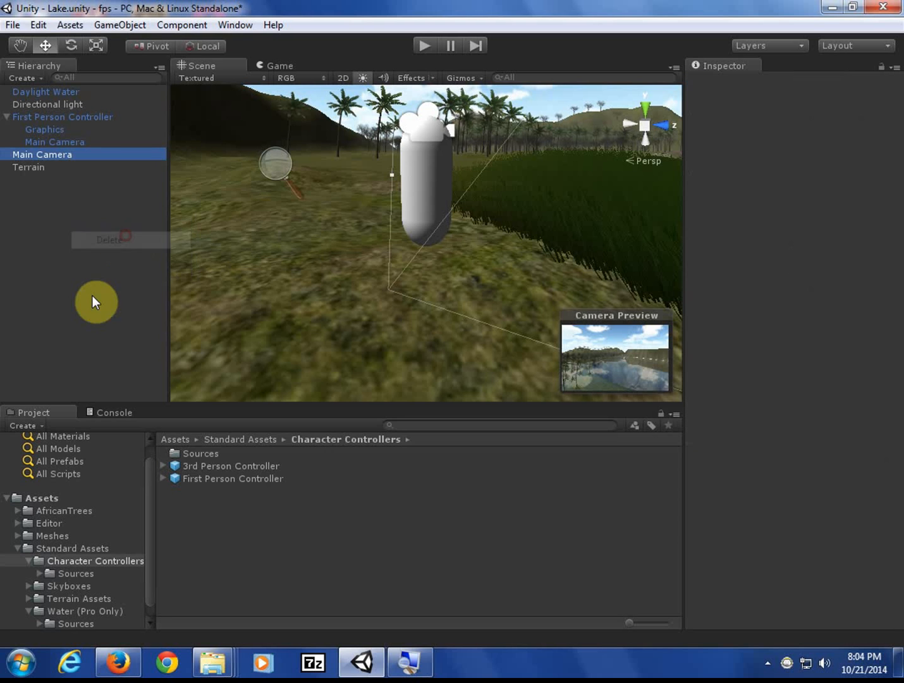
{"action": "left_click", "coordinate": [69, 145]}
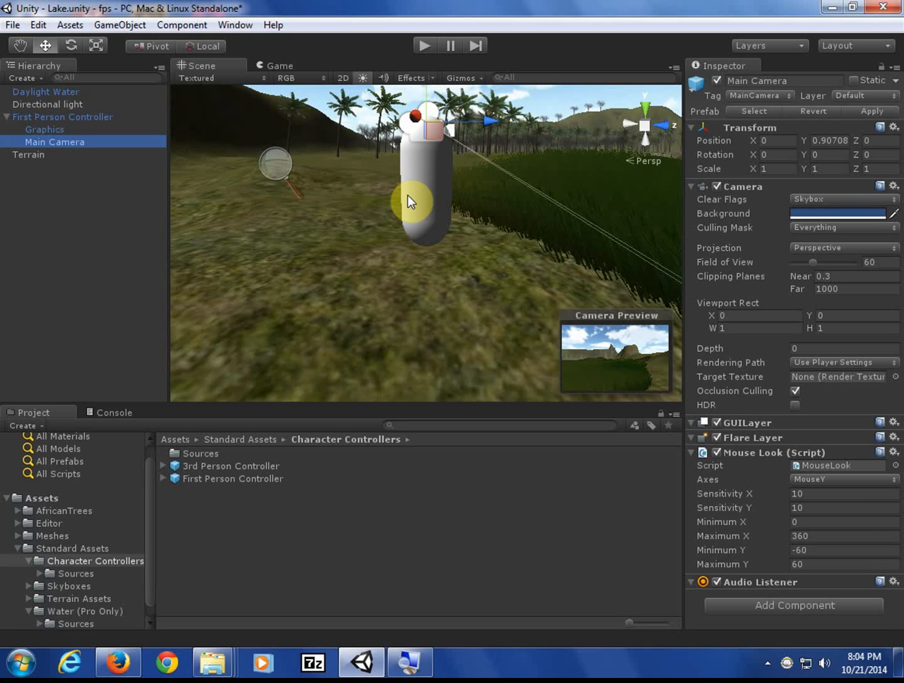
Play the scene, walk the first-person character forward and back while looking around the terrain and grass, then stop playing
{"action": "left_click", "coordinate": [422, 51]}
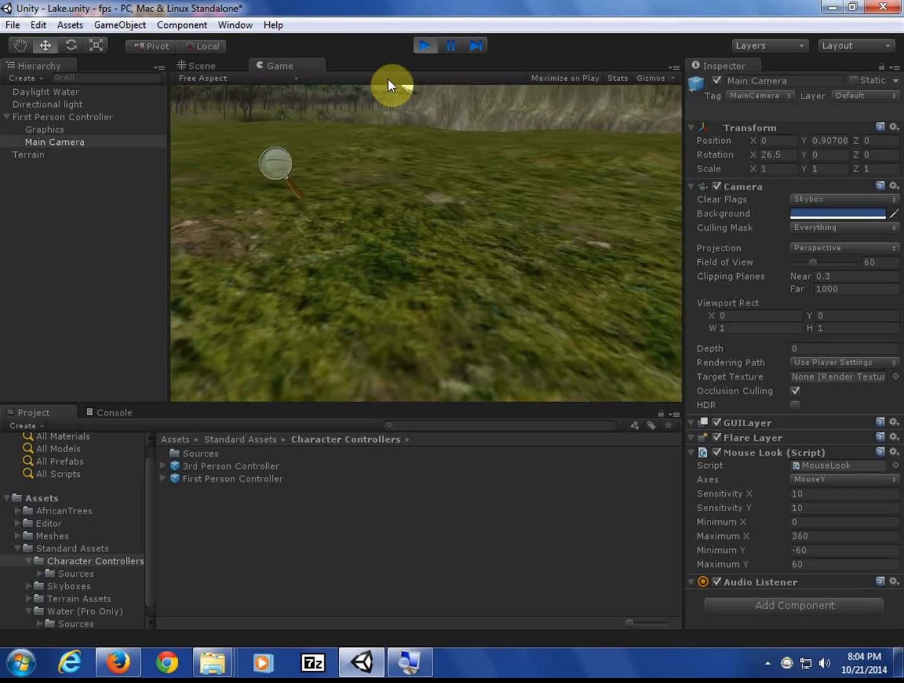
{"action": "key", "text": "w"}
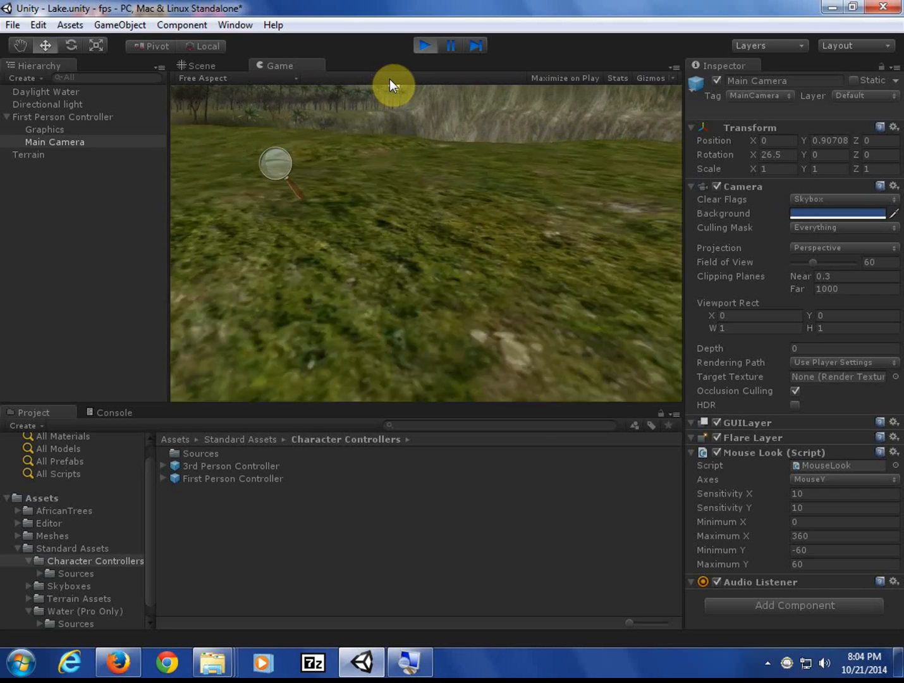
{"action": "key", "text": "w"}
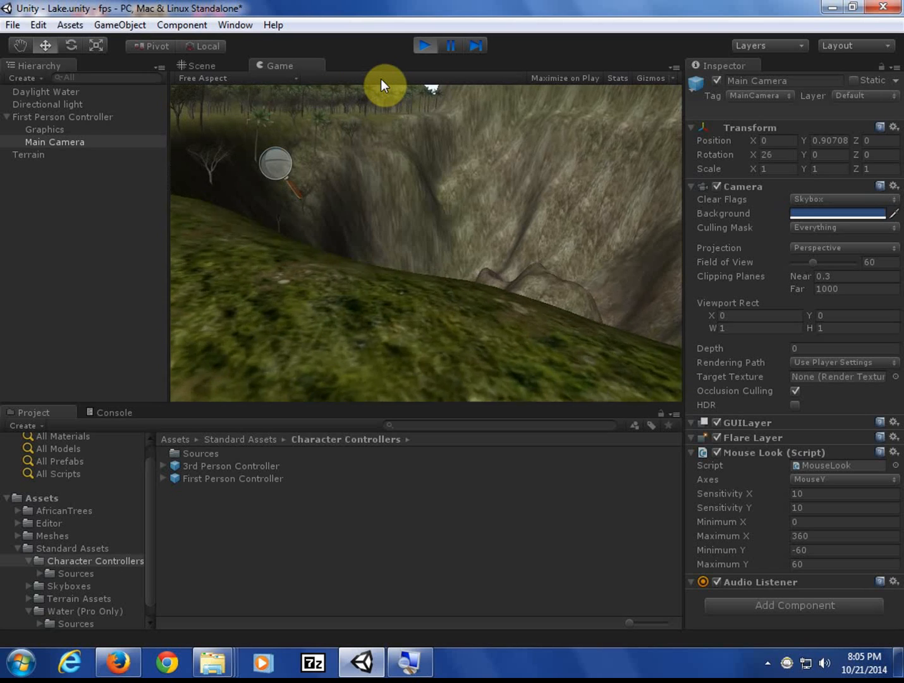
{"action": "key", "text": "w"}
{"action": "key", "text": "s"}
{"action": "key", "text": "s"}
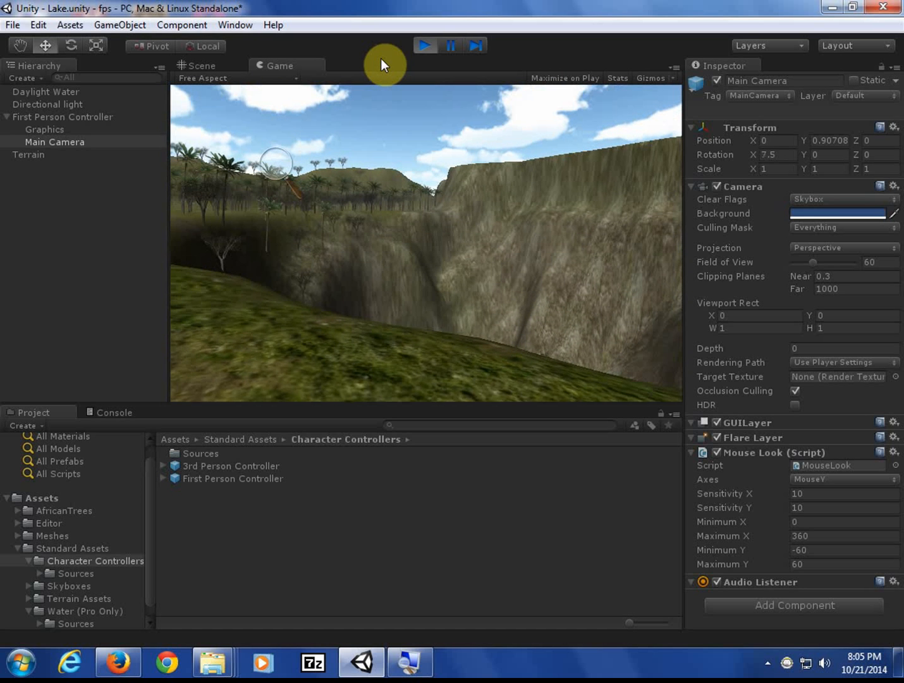
{"action": "key", "text": "w"}
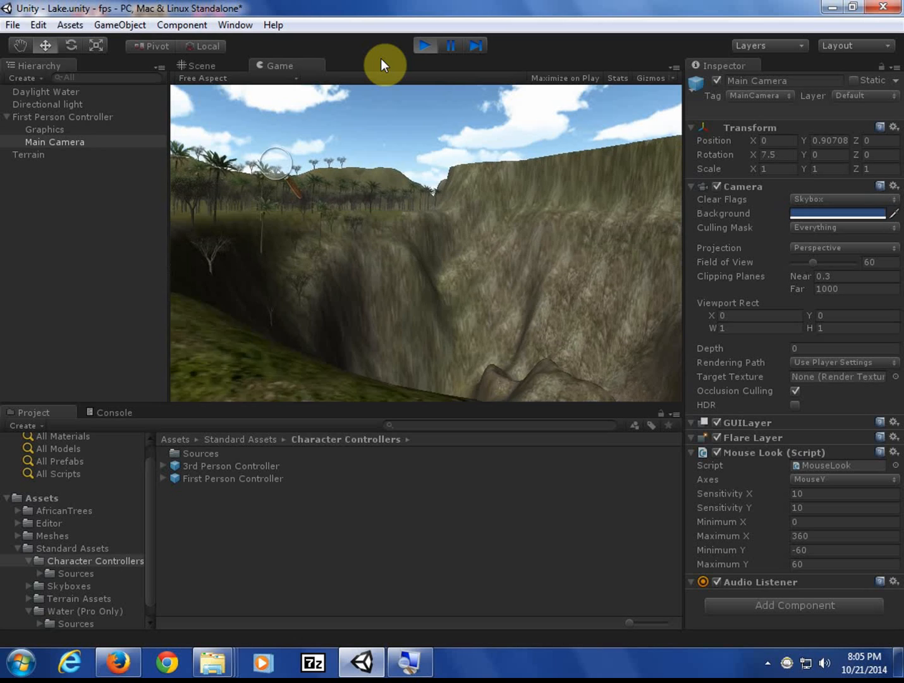
{"action": "key", "text": "s"}
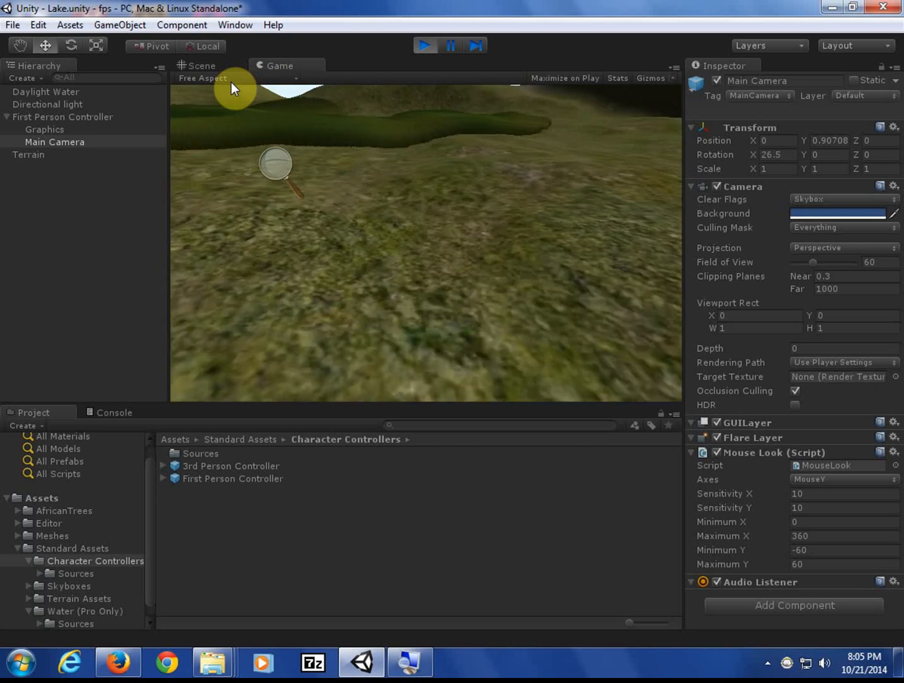
{"action": "key", "text": "w"}
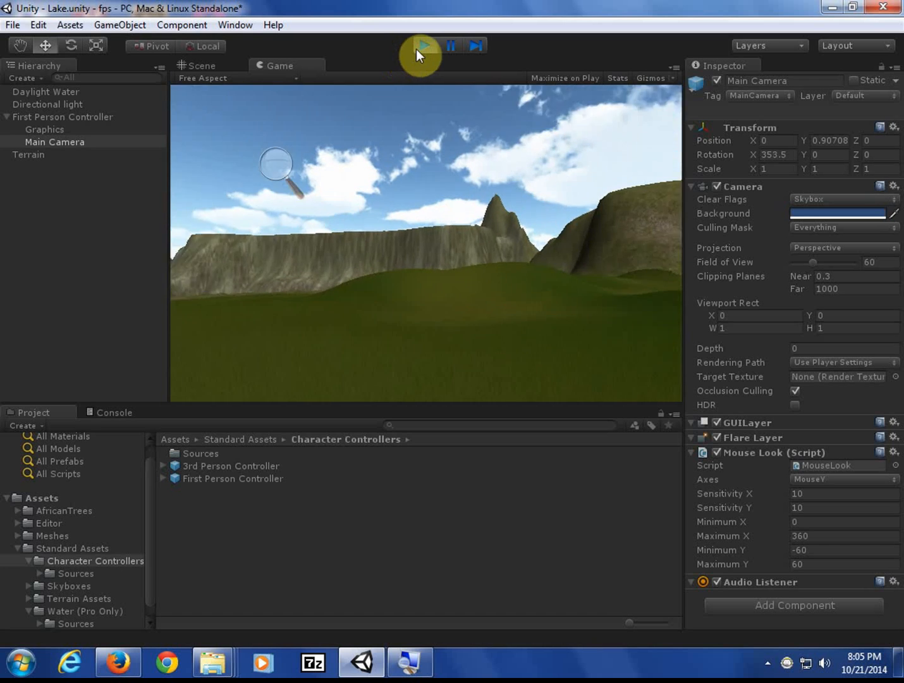
{"action": "left_click", "coordinate": [419, 47]}
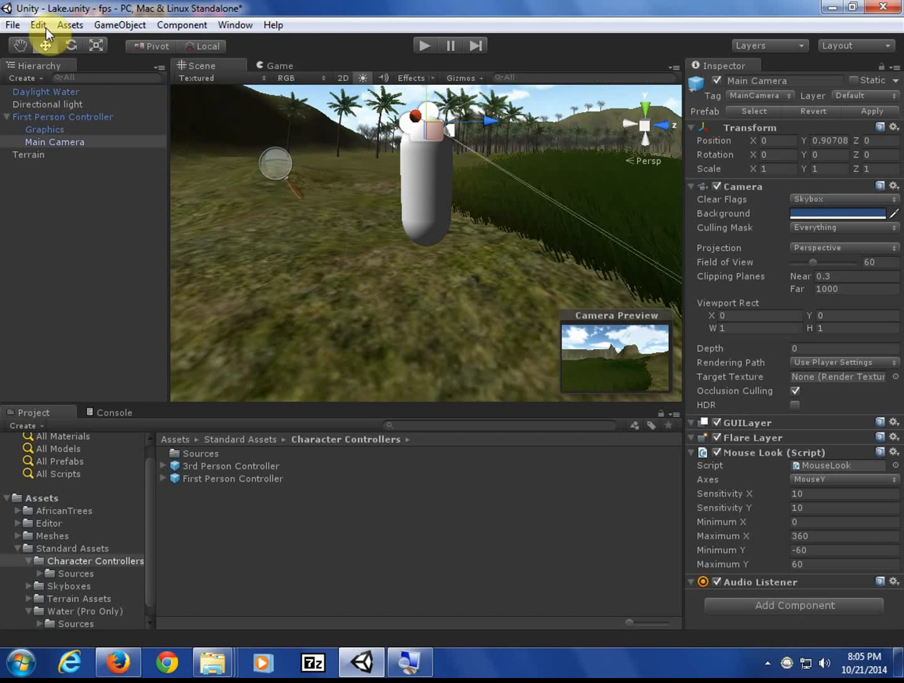
Show the scene's Render Settings with the fog and skybox options, and look through the kinds of game objects that can be created
{"action": "left_click", "coordinate": [38, 26]}
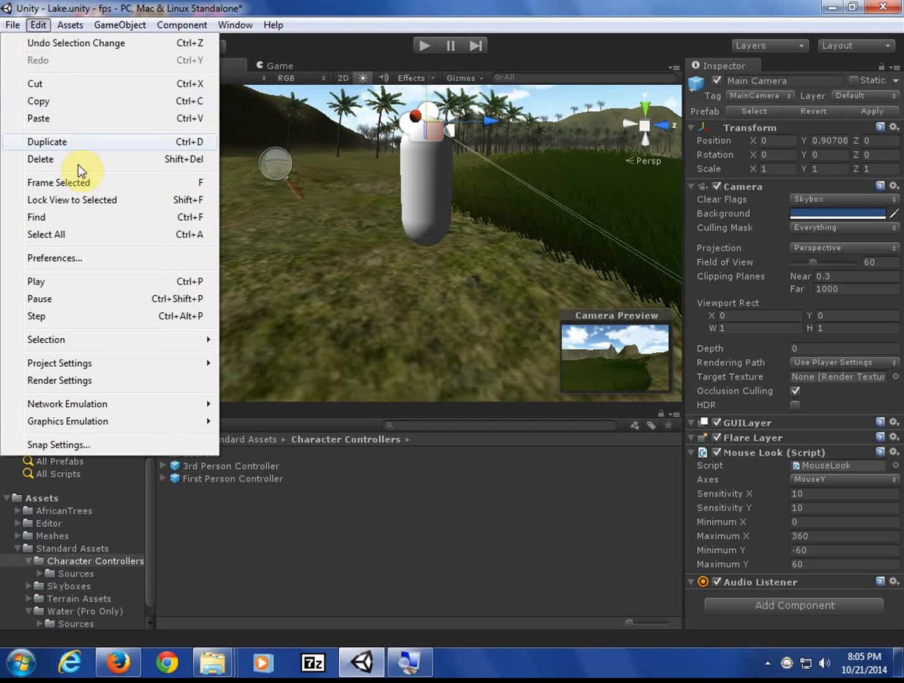
{"action": "left_click", "coordinate": [127, 379]}
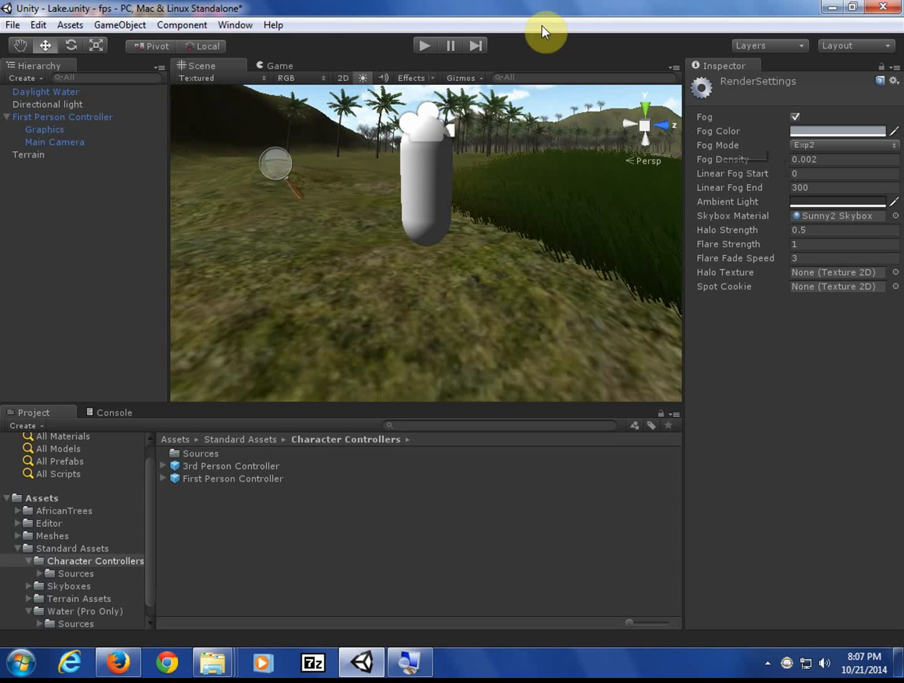
{"action": "left_click", "coordinate": [134, 28]}
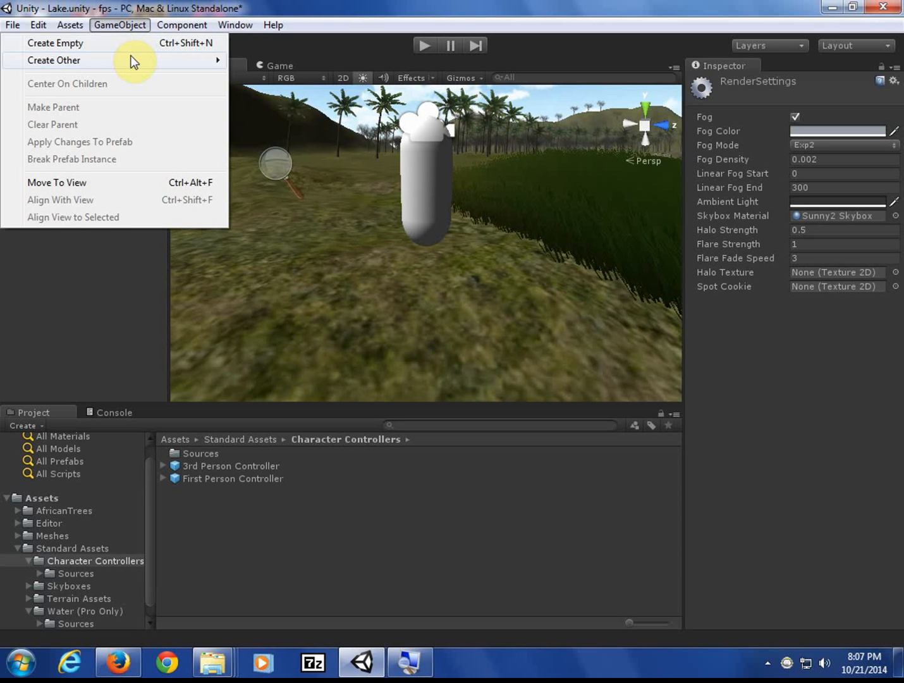
{"action": "mouse_move", "coordinate": [133, 61]}
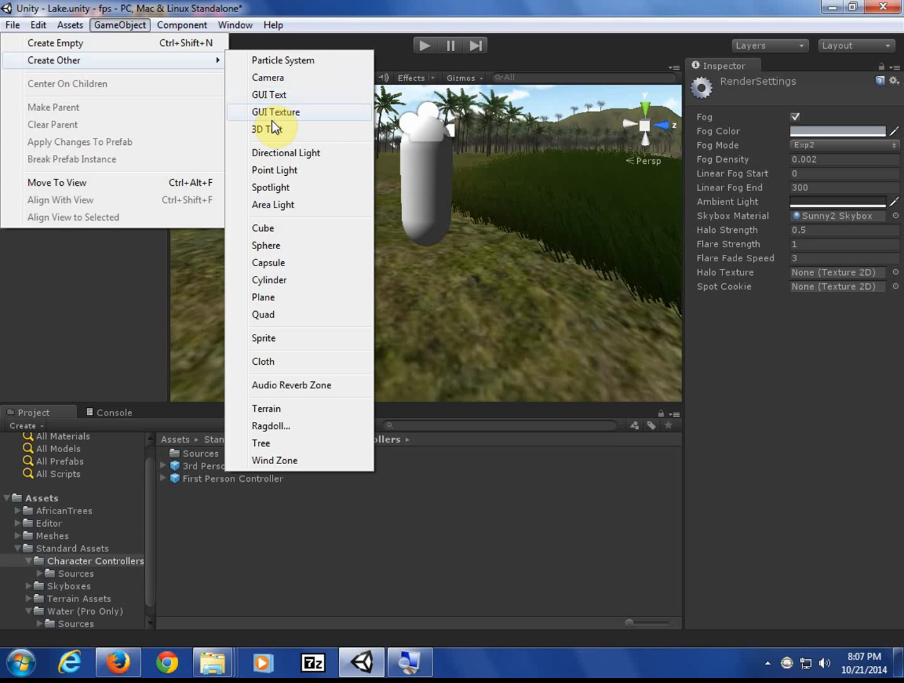
{"action": "left_click", "coordinate": [308, 9]}
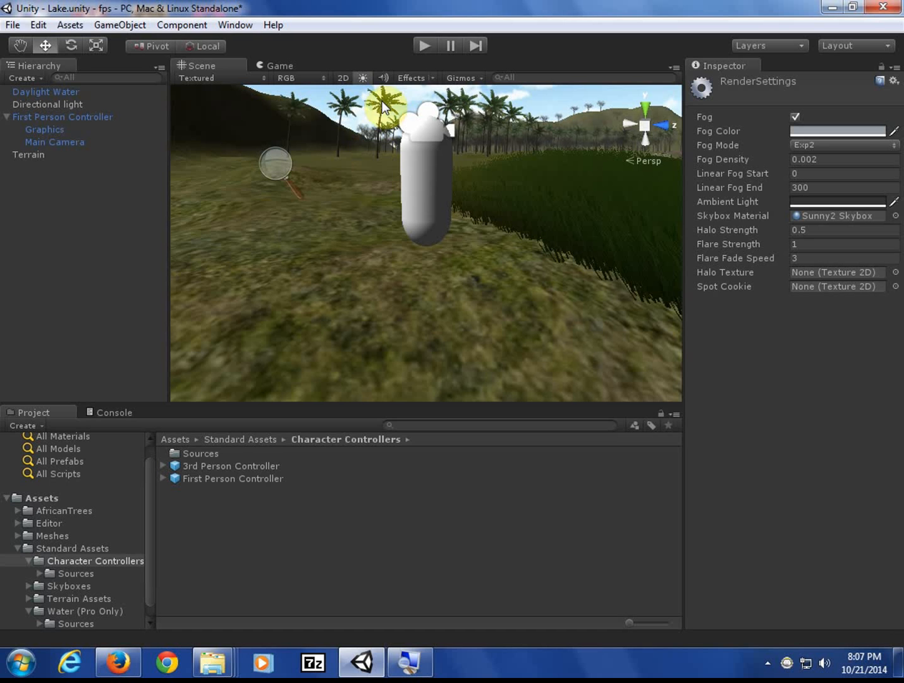
Play the scene again to look around the terrain, stop it, and collapse the First Person Controller in the hierarchy
{"action": "left_click", "coordinate": [422, 48]}
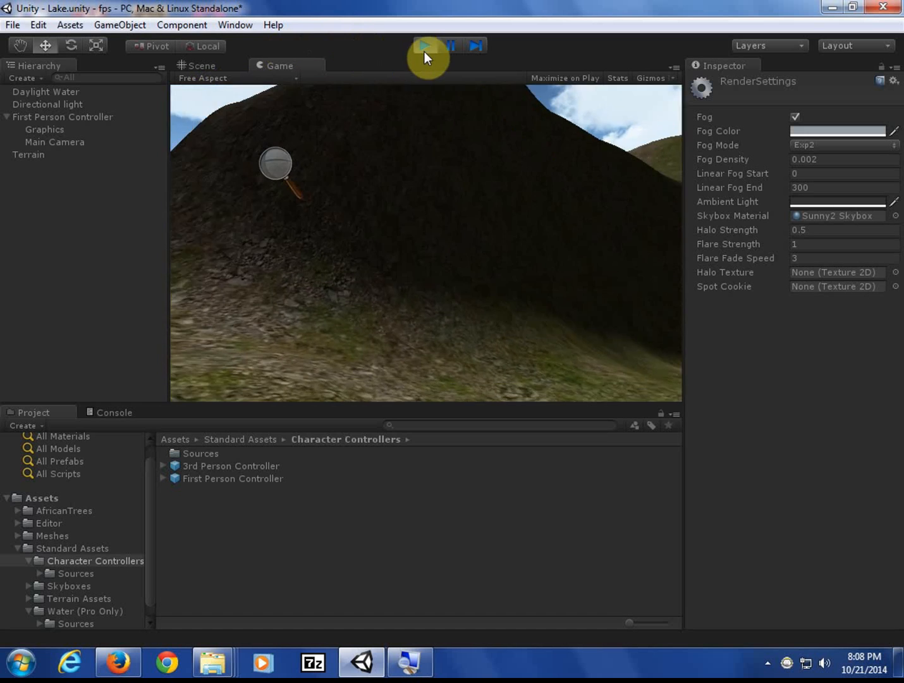
{"action": "left_click", "coordinate": [424, 44]}
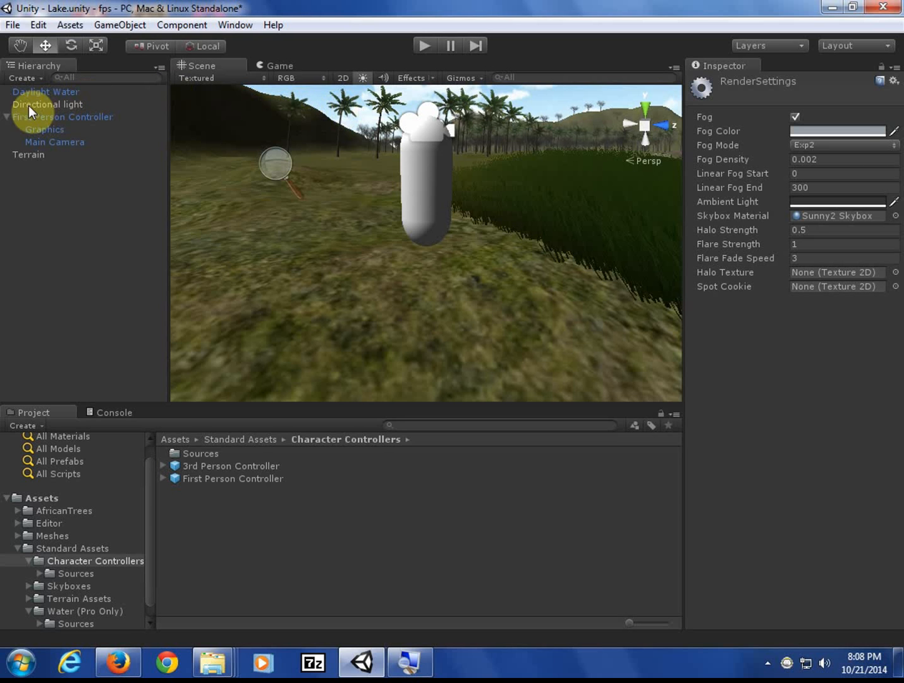
{"action": "left_click", "coordinate": [8, 118]}
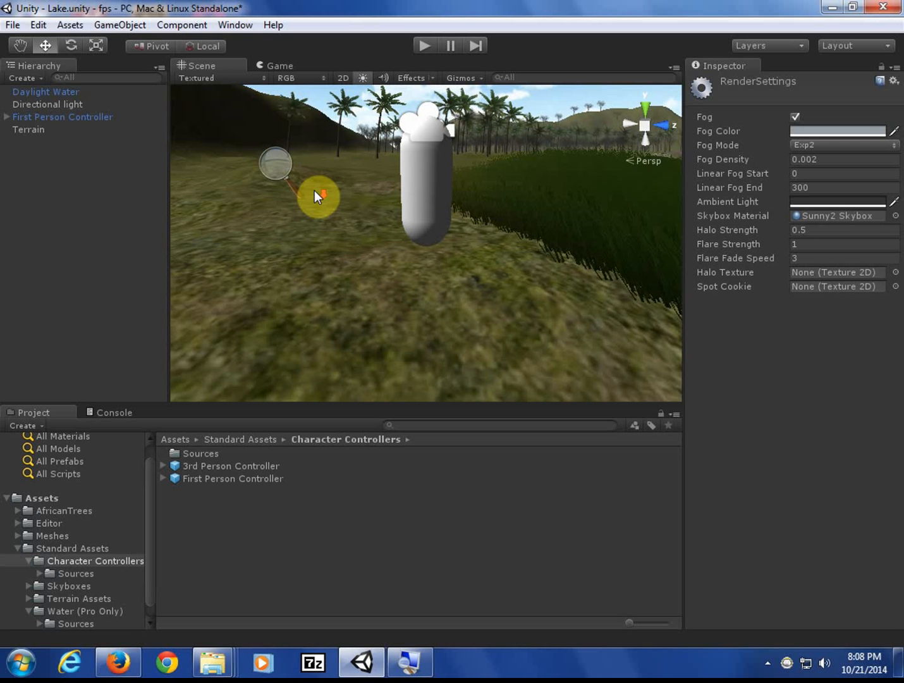
Pull the scene view back from the First Person Controller to examine the grass patch, palm trees and the whole lake landscape
{"action": "scroll", "coordinate": [316, 189], "scroll_direction": "down", "scroll_amount": 3}
{"action": "scroll", "coordinate": [326, 188], "scroll_direction": "down", "scroll_amount": 2}
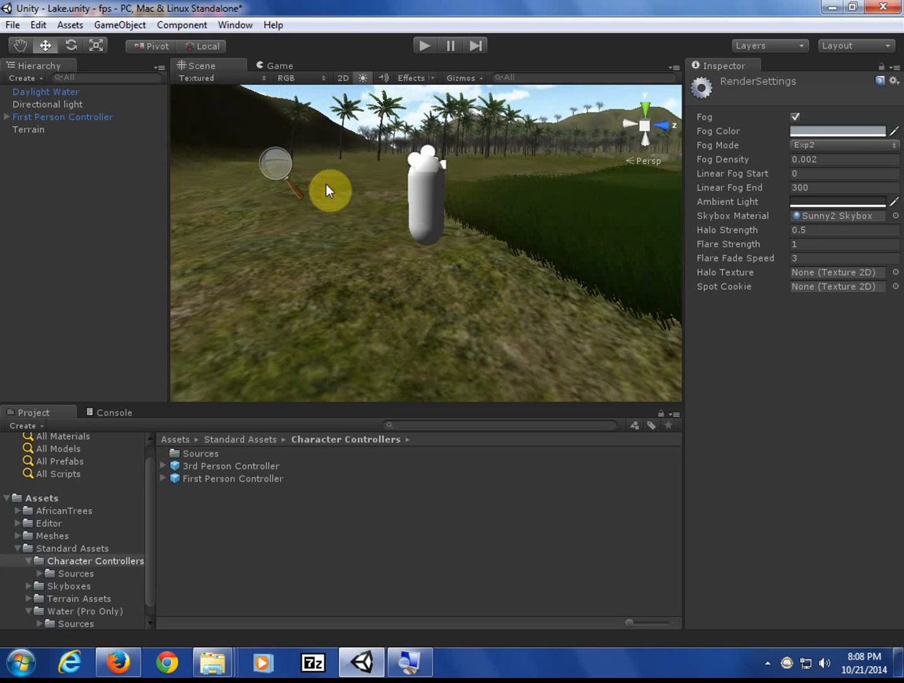
{"action": "scroll", "coordinate": [326, 189], "scroll_direction": "down", "scroll_amount": 2}
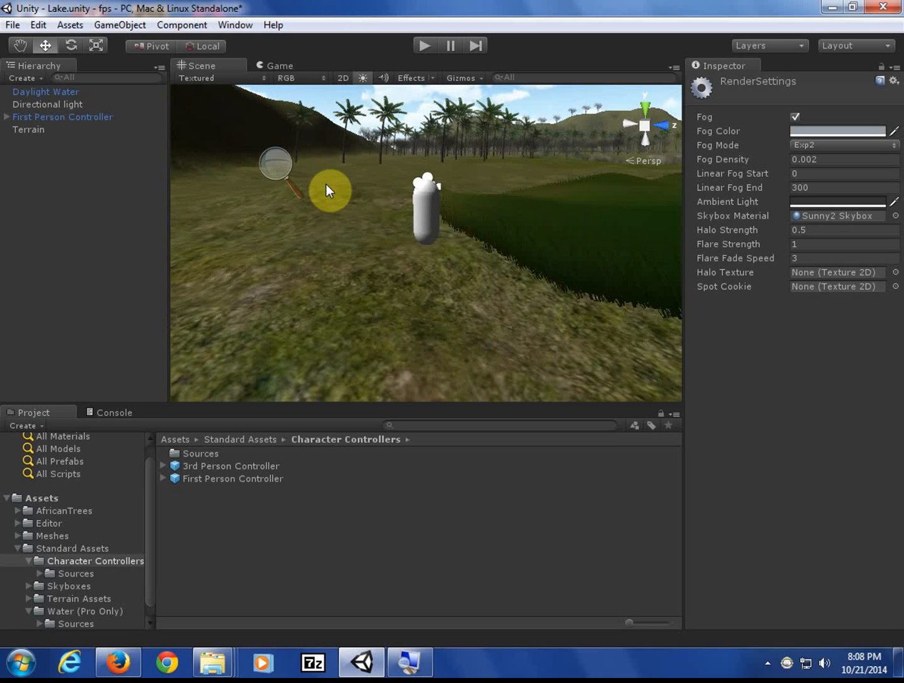
{"action": "scroll", "coordinate": [326, 185], "scroll_direction": "down", "scroll_amount": 2}
{"action": "scroll", "coordinate": [325, 184], "scroll_direction": "down", "scroll_amount": 2}
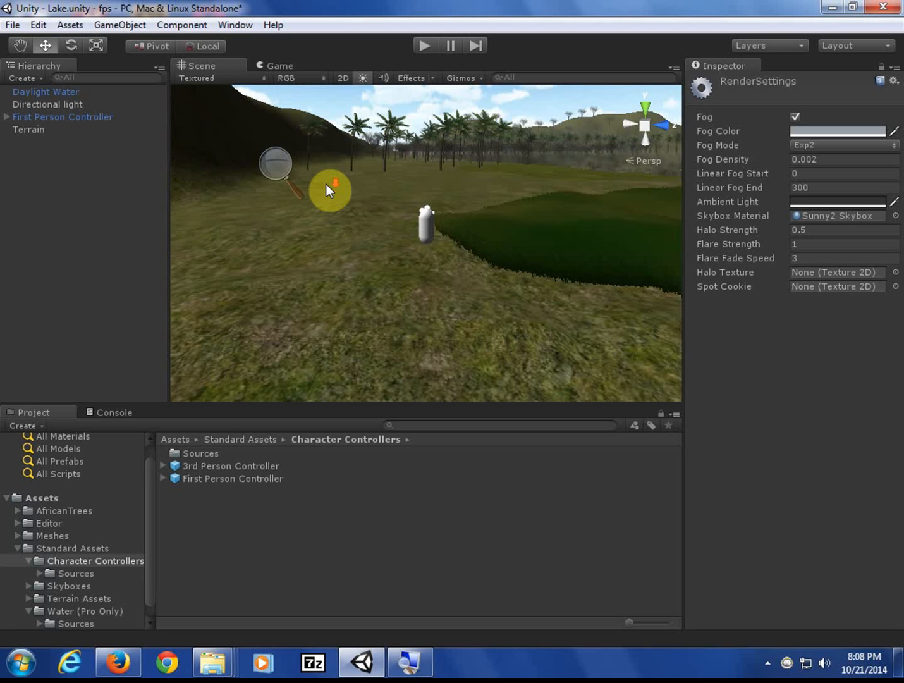
{"action": "scroll", "coordinate": [325, 183], "scroll_direction": "down", "scroll_amount": 2}
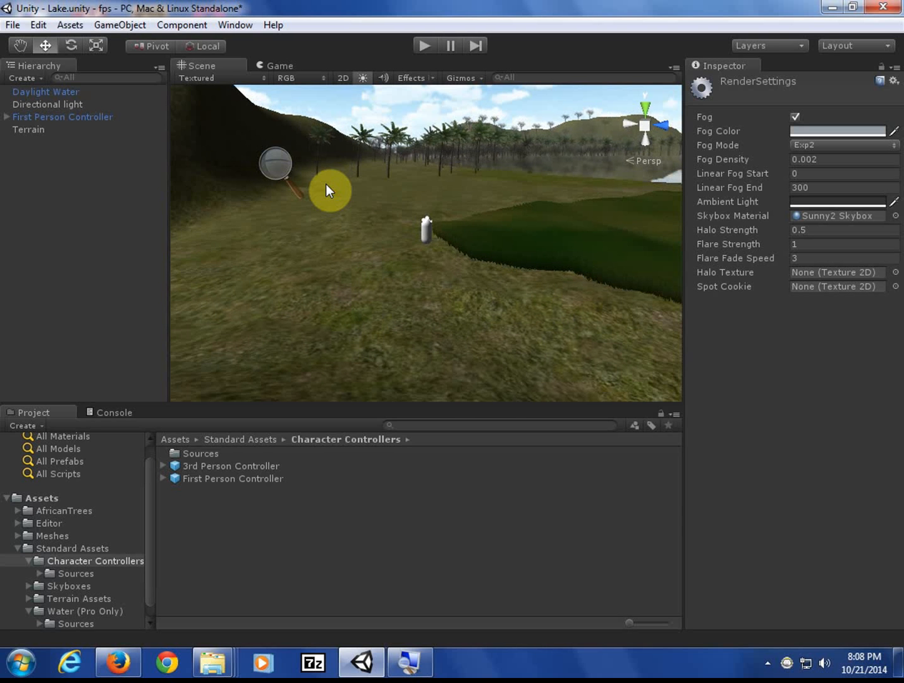
{"action": "scroll", "coordinate": [326, 184], "scroll_direction": "down", "scroll_amount": 2}
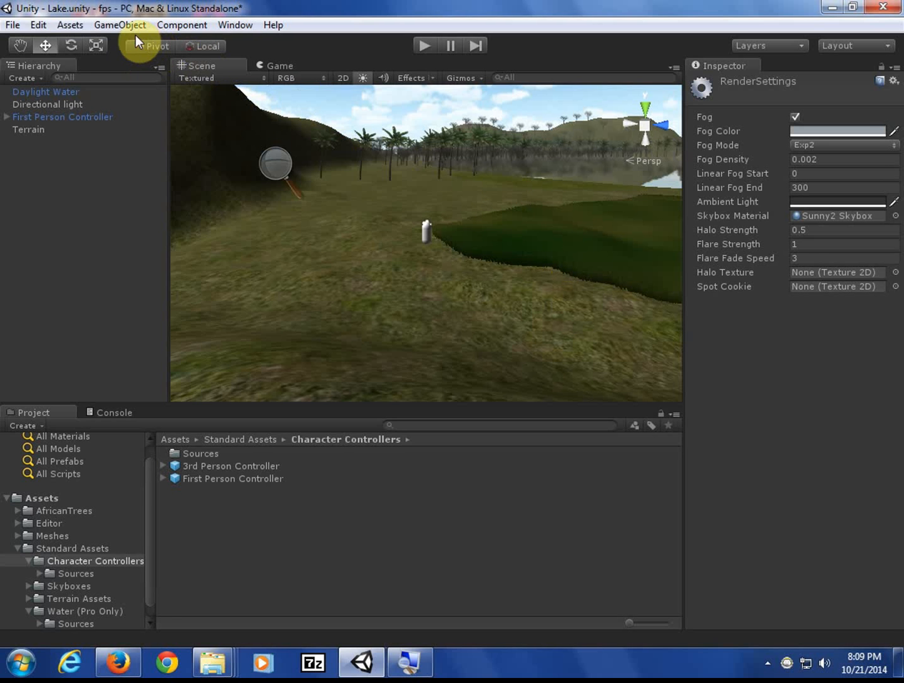
{"action": "left_click_drag", "start_coordinate": [234, 183], "coordinate": [352, 212], "text": "alt"}
{"action": "scroll", "coordinate": [352, 213], "scroll_direction": "down", "scroll_amount": 5}
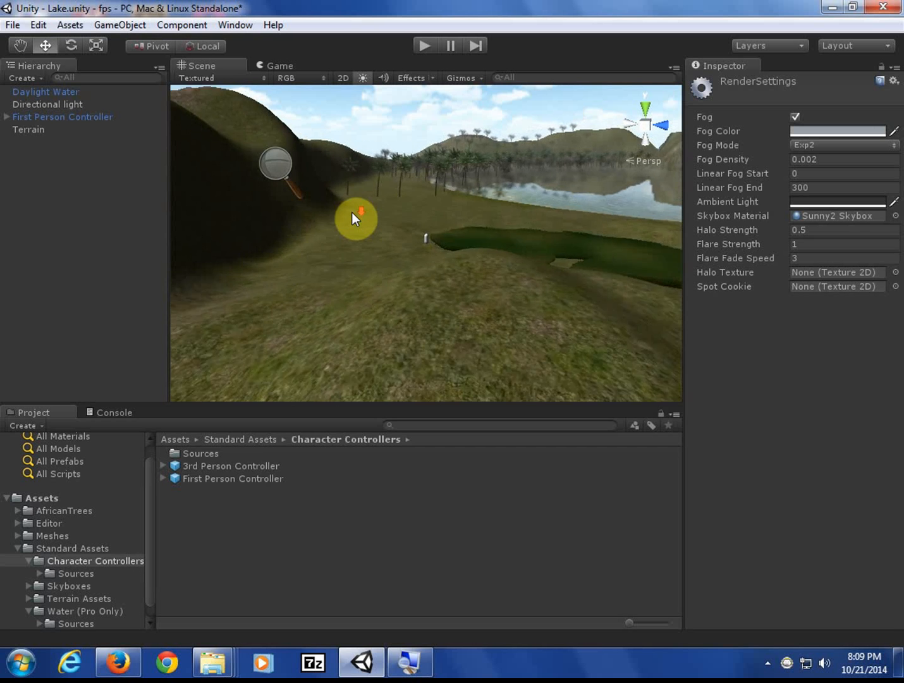
{"action": "scroll", "coordinate": [352, 215], "scroll_direction": "down", "scroll_amount": 2}
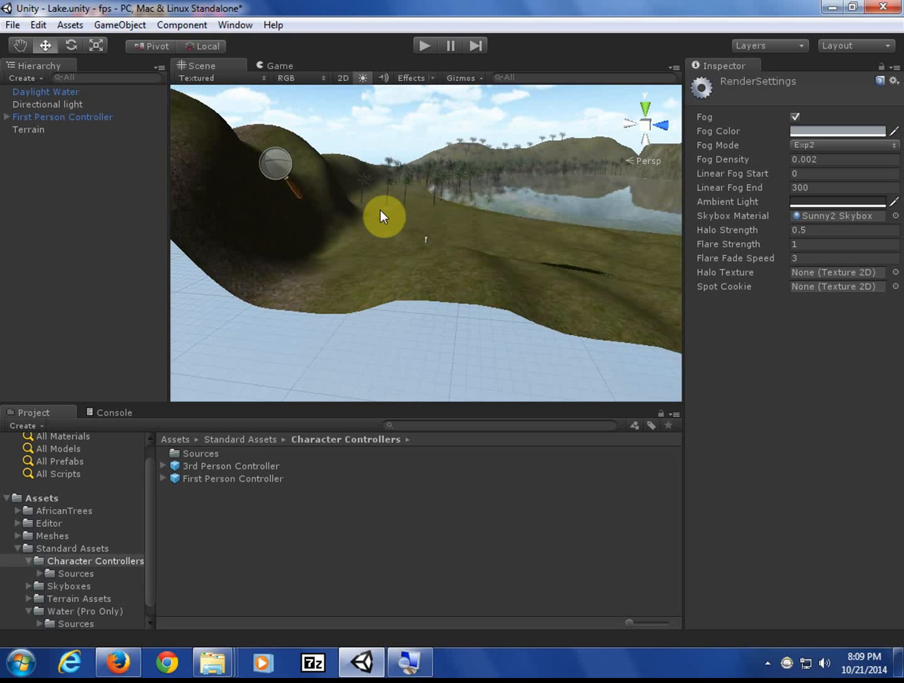
{"action": "middle_click_drag", "start_coordinate": [386, 207], "coordinate": [223, 279]}
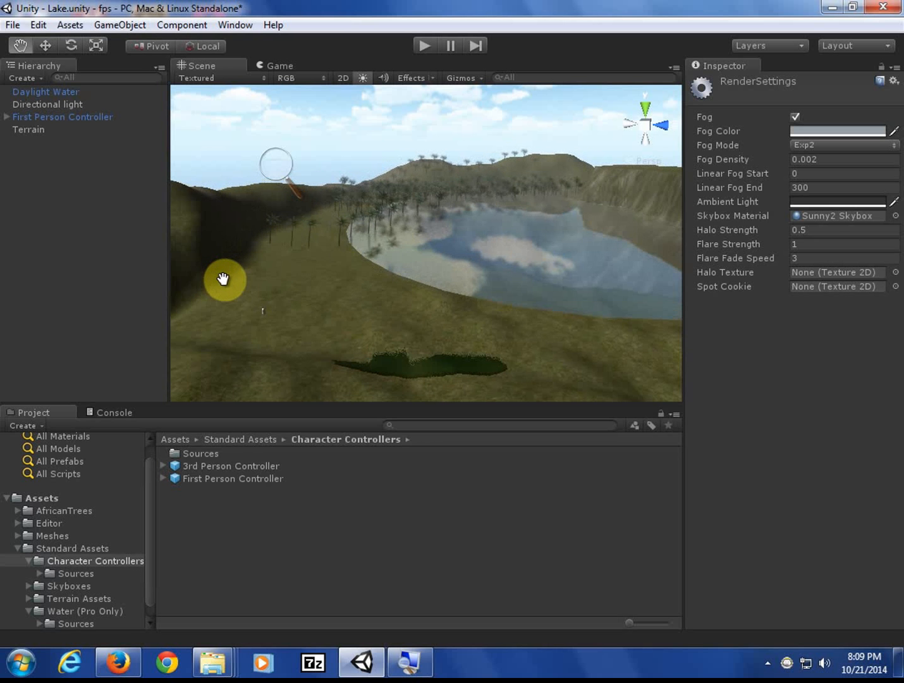
{"action": "scroll", "coordinate": [249, 286], "scroll_direction": "down", "scroll_amount": 4}
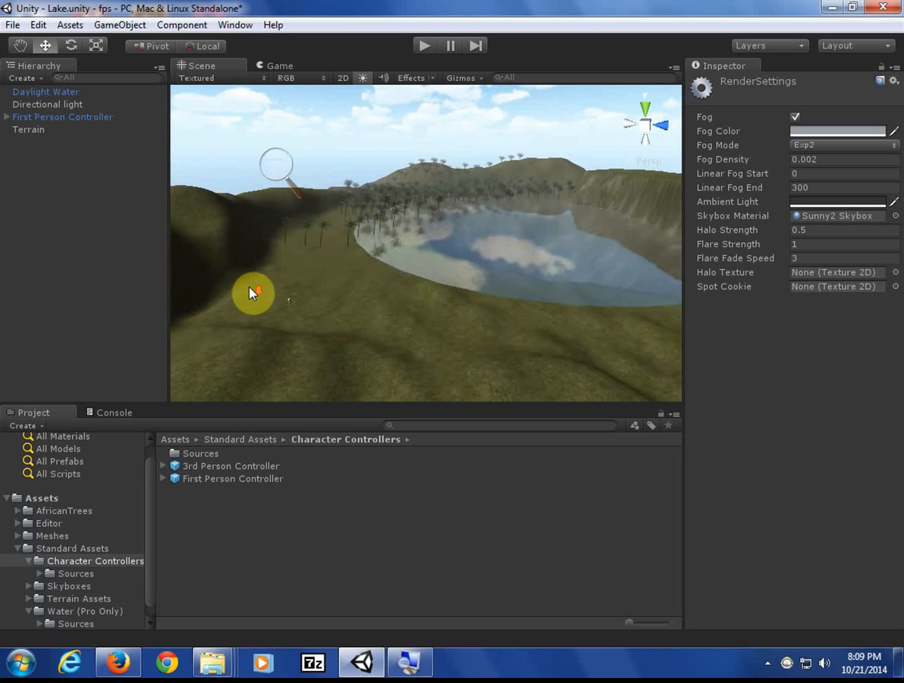
{"action": "middle_click_drag", "start_coordinate": [250, 286], "coordinate": [226, 311]}
{"action": "key", "text": "w"}
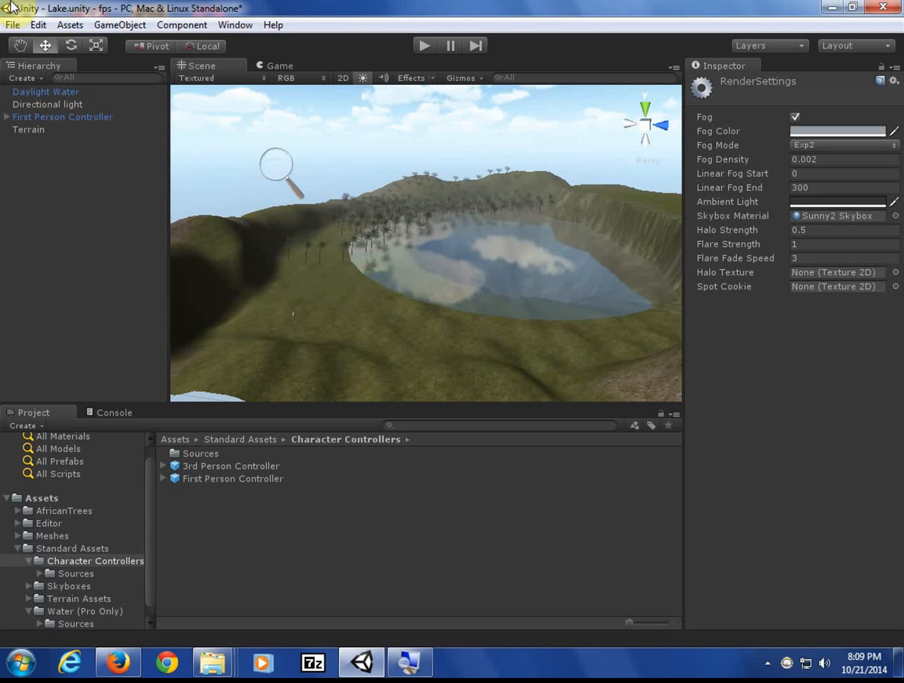
Save the Lake scene
{"action": "left_click", "coordinate": [25, 27]}
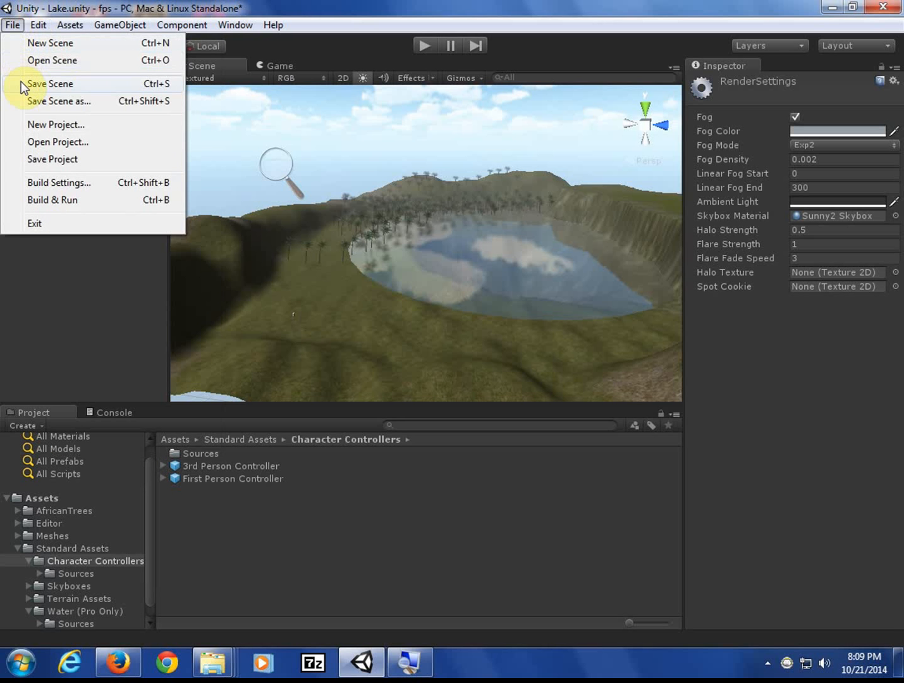
{"action": "left_click", "coordinate": [21, 81]}
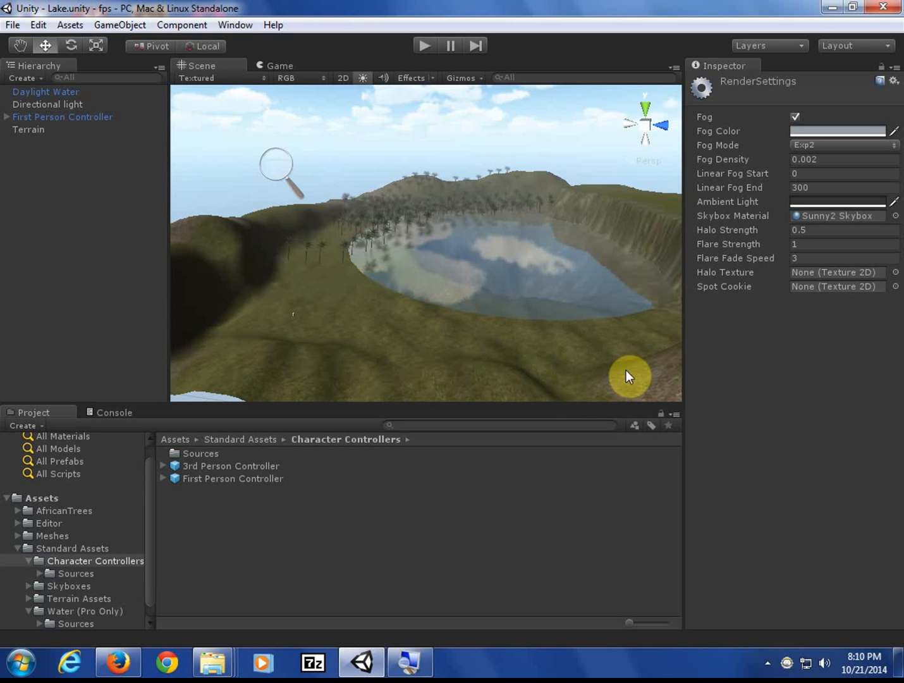
Create a cube and move it onto the grassy terrain near the lake, to about X 422, Y 165, Z 142
{"action": "left_click", "coordinate": [12, 27]}
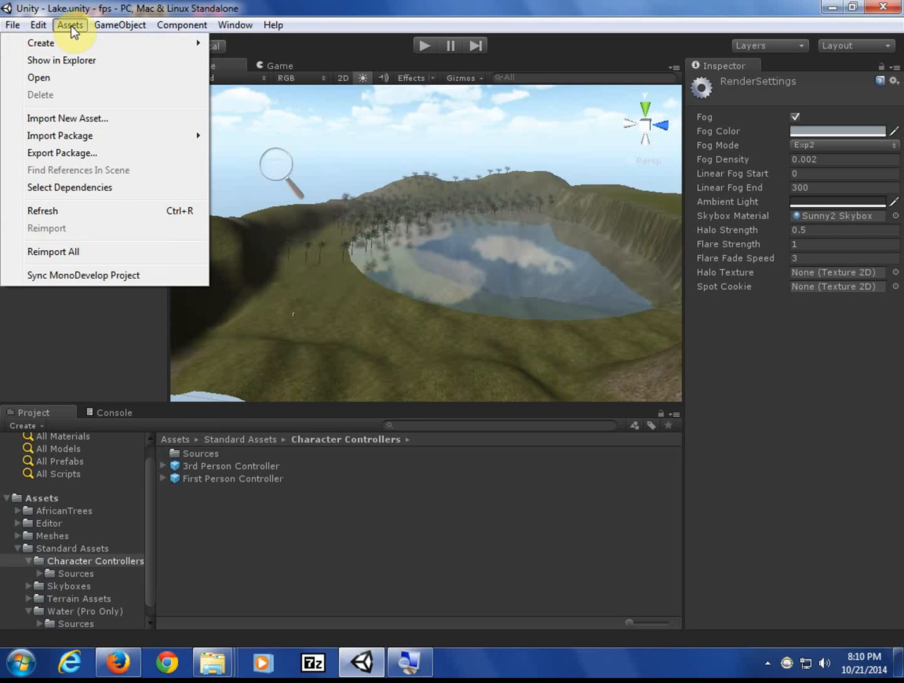
{"action": "mouse_move", "coordinate": [113, 27]}
{"action": "mouse_move", "coordinate": [165, 59]}
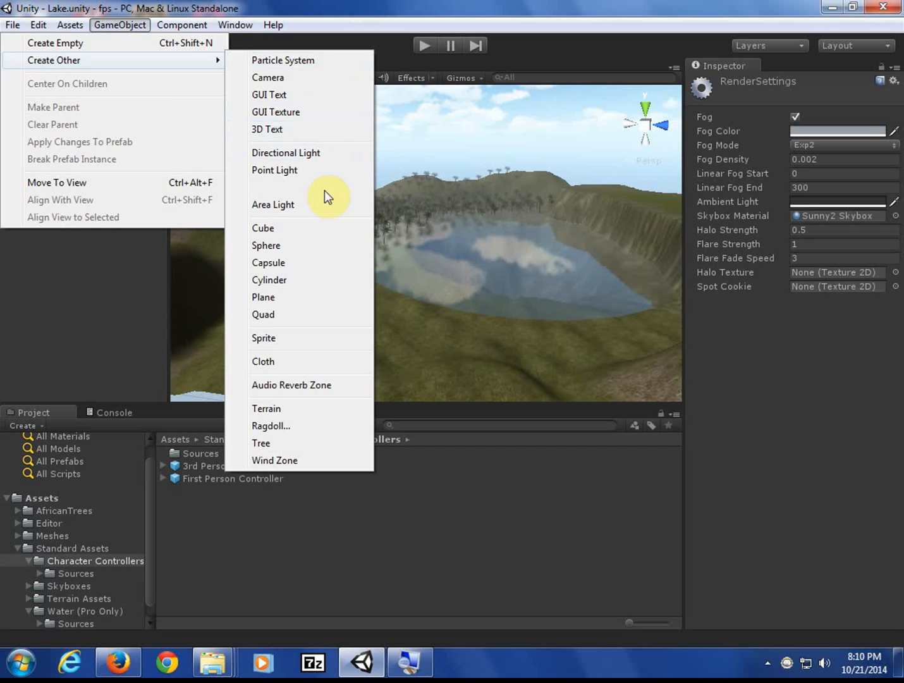
{"action": "left_click", "coordinate": [316, 231]}
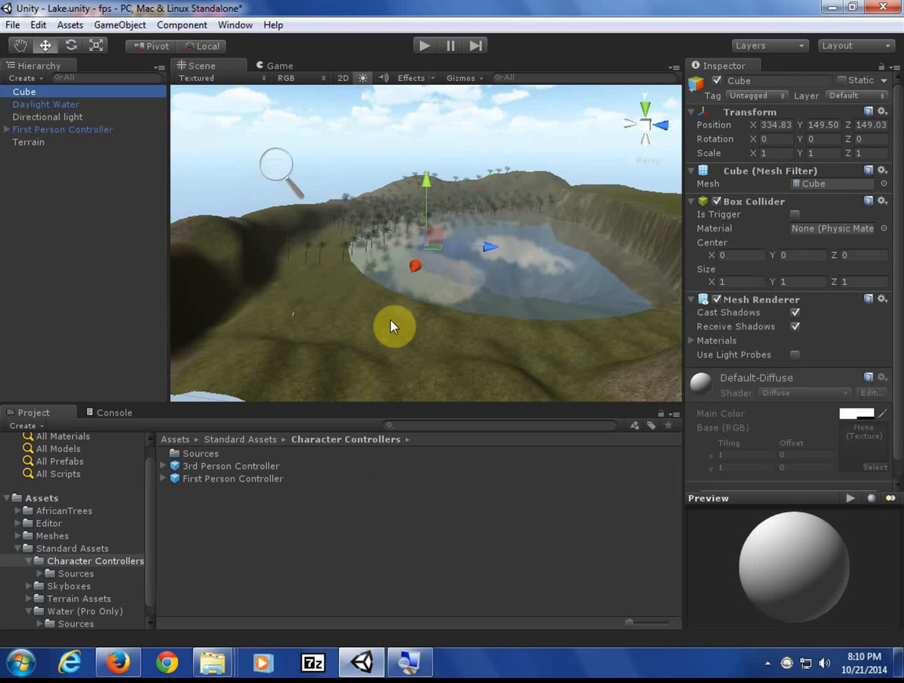
{"action": "left_click_drag", "start_coordinate": [415, 266], "coordinate": [343, 255]}
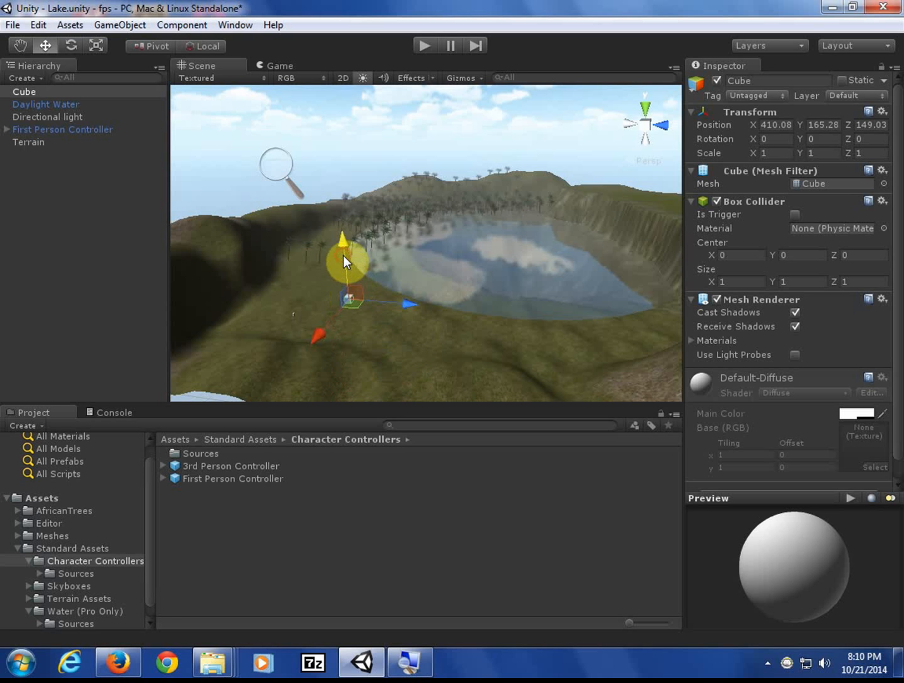
{"action": "left_click_drag", "start_coordinate": [404, 301], "coordinate": [358, 304]}
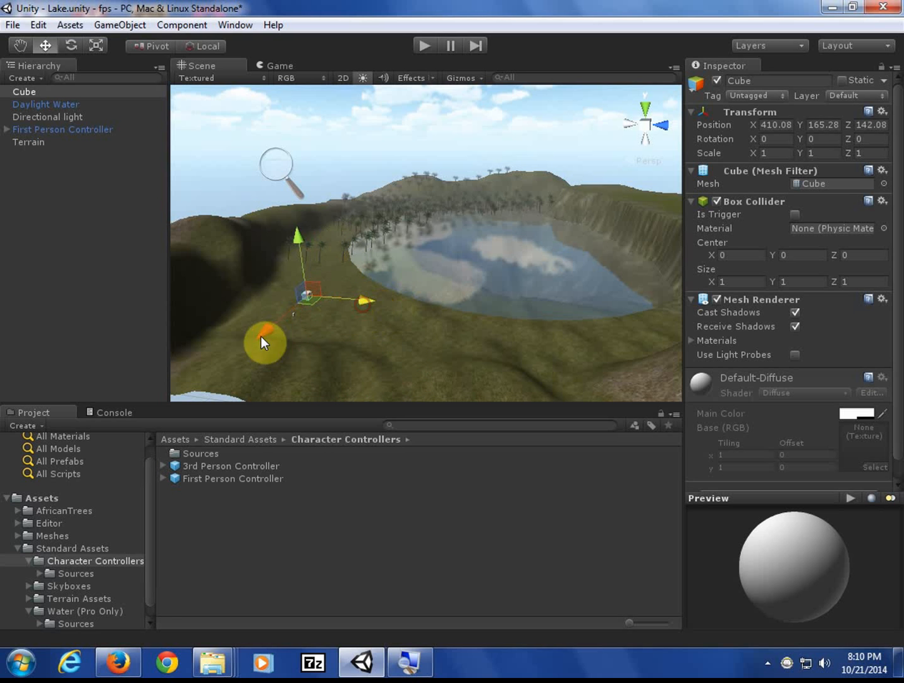
{"action": "left_click_drag", "start_coordinate": [255, 331], "coordinate": [216, 350]}
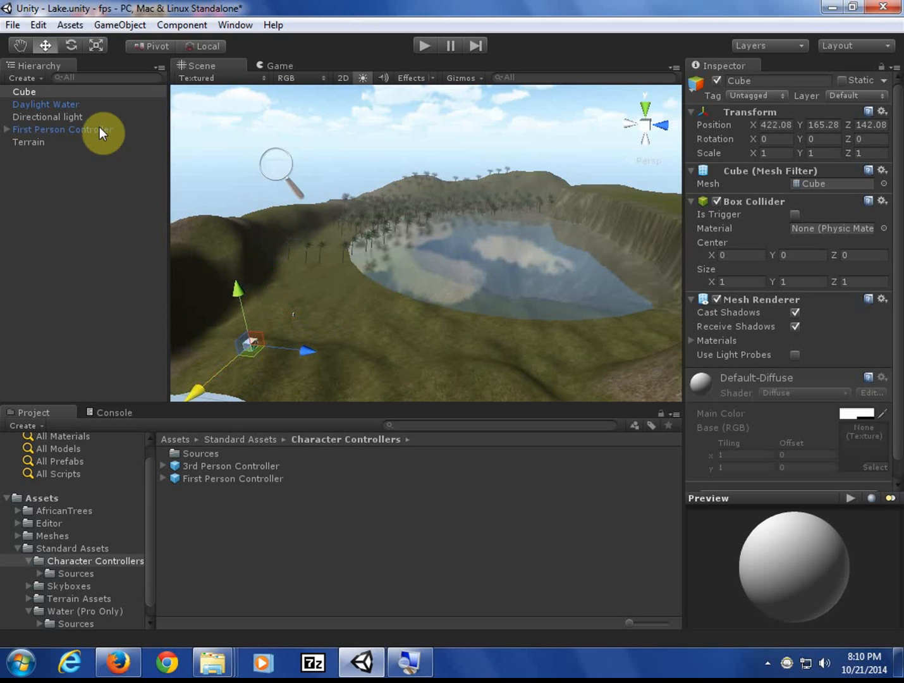
Stretch the cube into a wall scaled to about 11.8 in Y and 110.6 in Z, and shift it along Z to about 156.5
{"action": "left_click", "coordinate": [103, 47]}
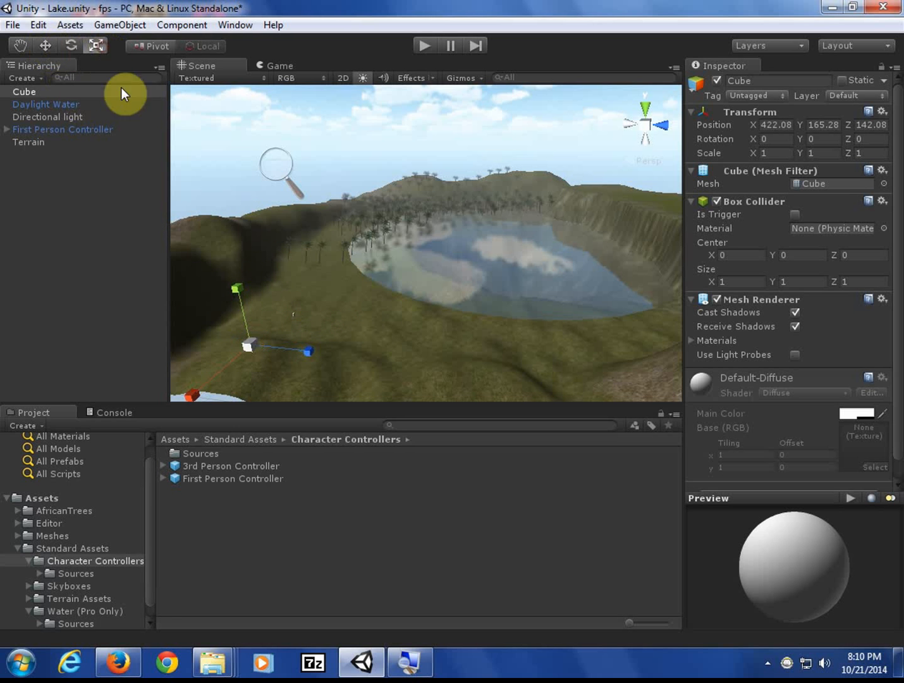
{"action": "left_click_drag", "start_coordinate": [312, 352], "coordinate": [312, 251]}
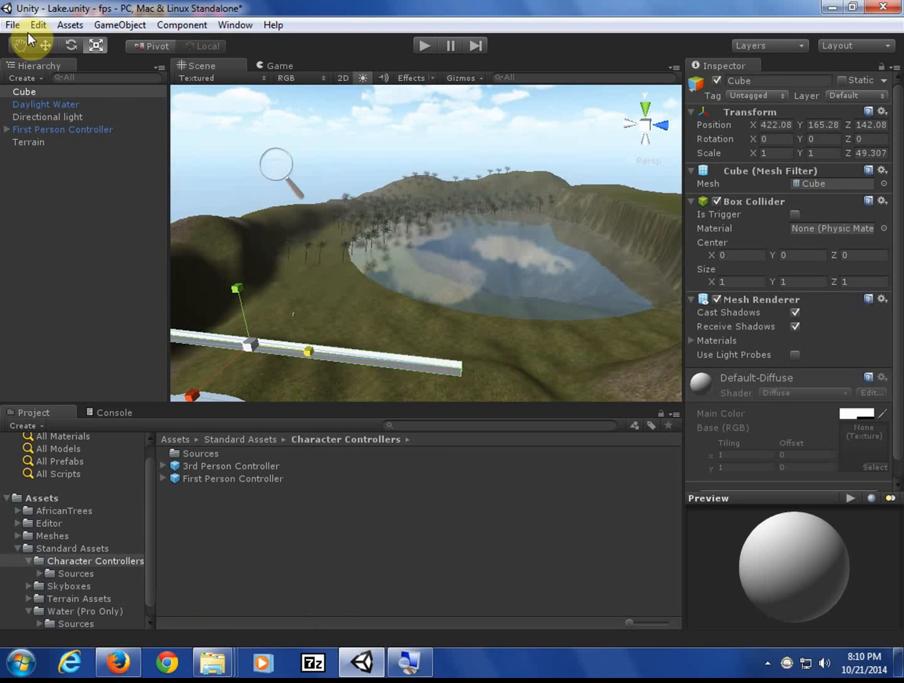
{"action": "left_click", "coordinate": [45, 45]}
{"action": "left_click_drag", "start_coordinate": [315, 348], "coordinate": [412, 376]}
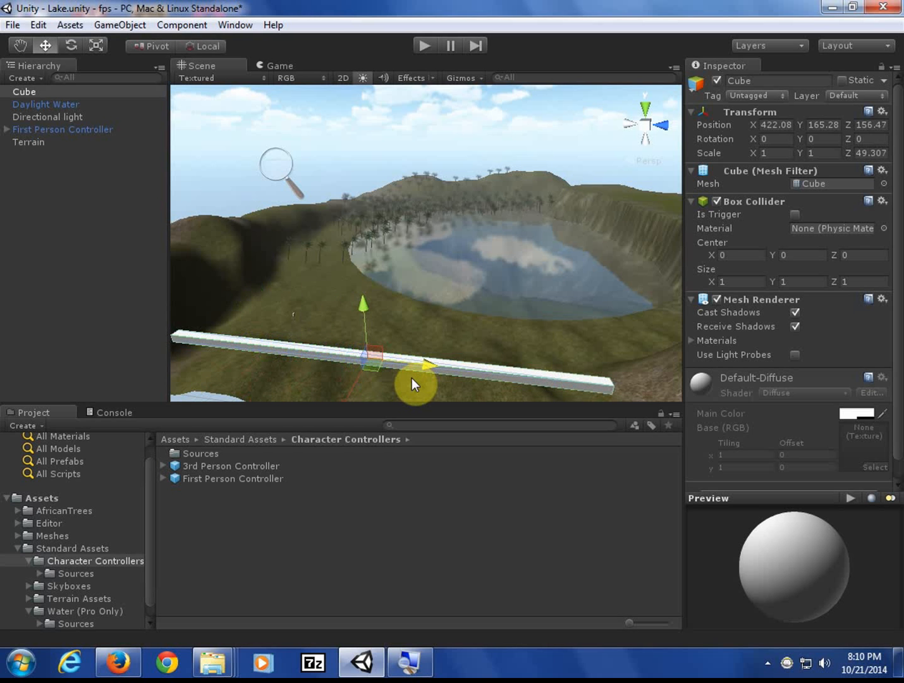
{"action": "left_click", "coordinate": [94, 46]}
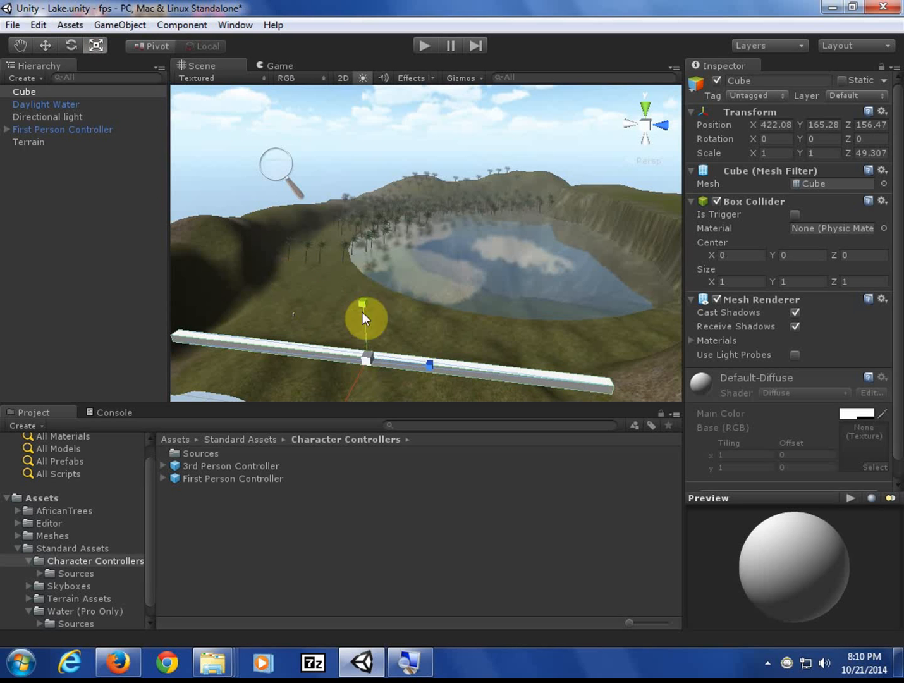
{"action": "left_click_drag", "start_coordinate": [362, 301], "coordinate": [355, 409]}
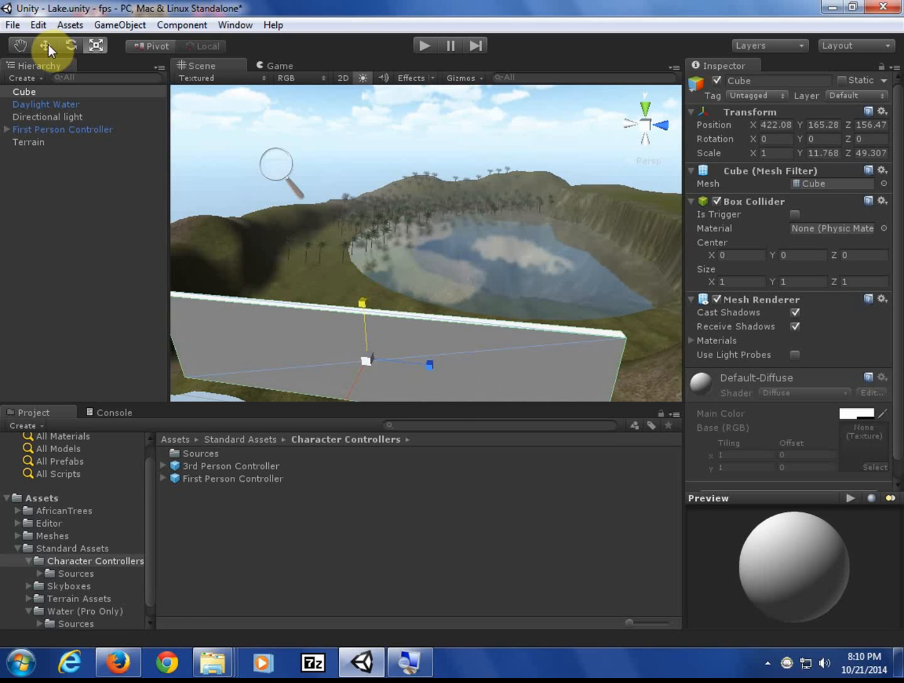
{"action": "left_click_drag", "start_coordinate": [429, 364], "coordinate": [450, 367]}
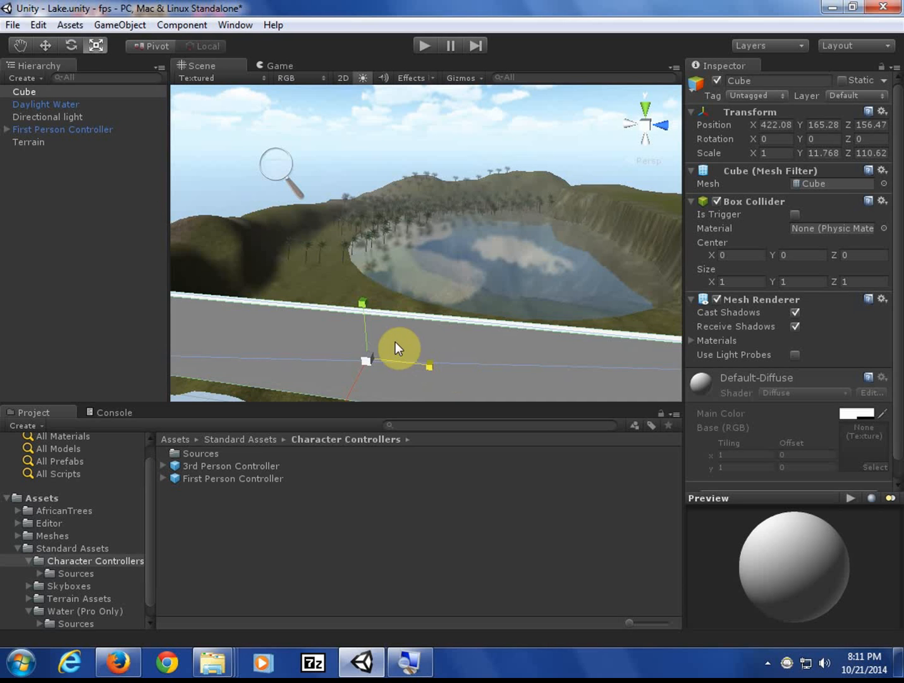
Move the wall along X to about 379.6 and lower it to about Y 133.7 so it stands on the terrain's outer edge
{"action": "left_click_drag", "start_coordinate": [394, 330], "coordinate": [319, 318], "text": "alt"}
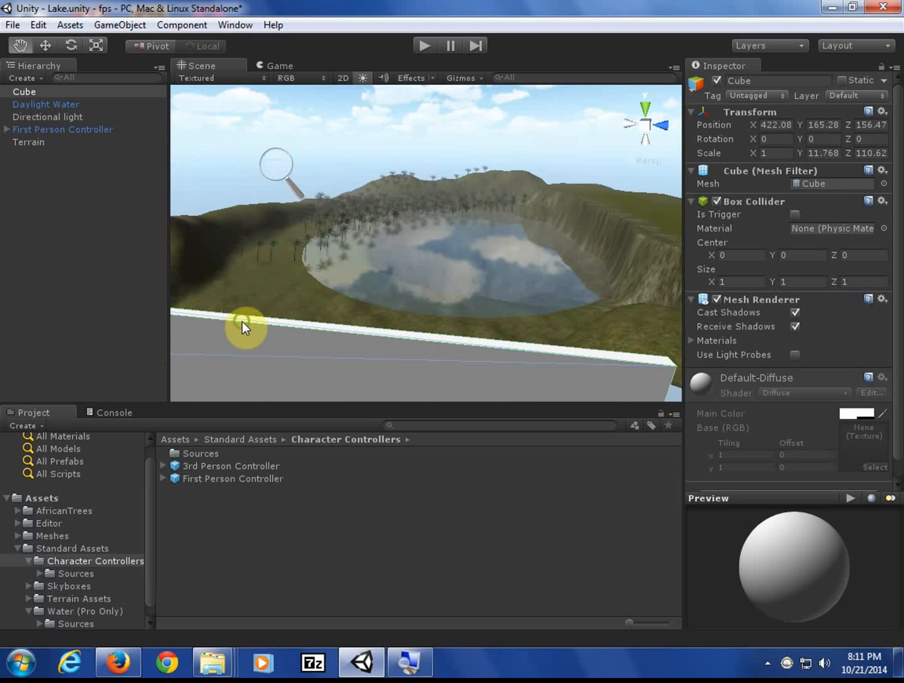
{"action": "middle_click_drag", "start_coordinate": [242, 321], "coordinate": [378, 274]}
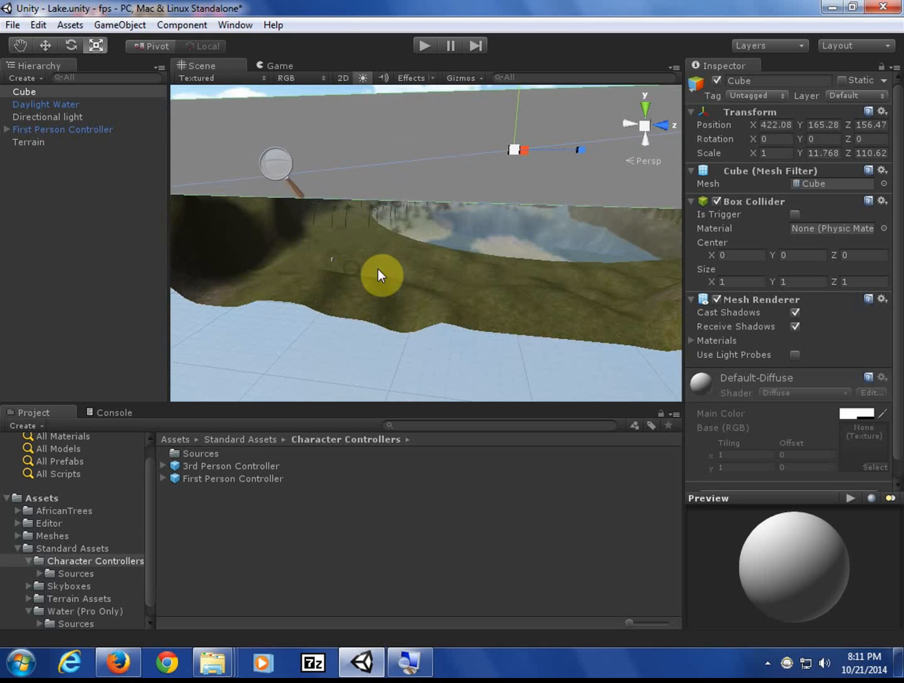
{"action": "left_click", "coordinate": [632, 127]}
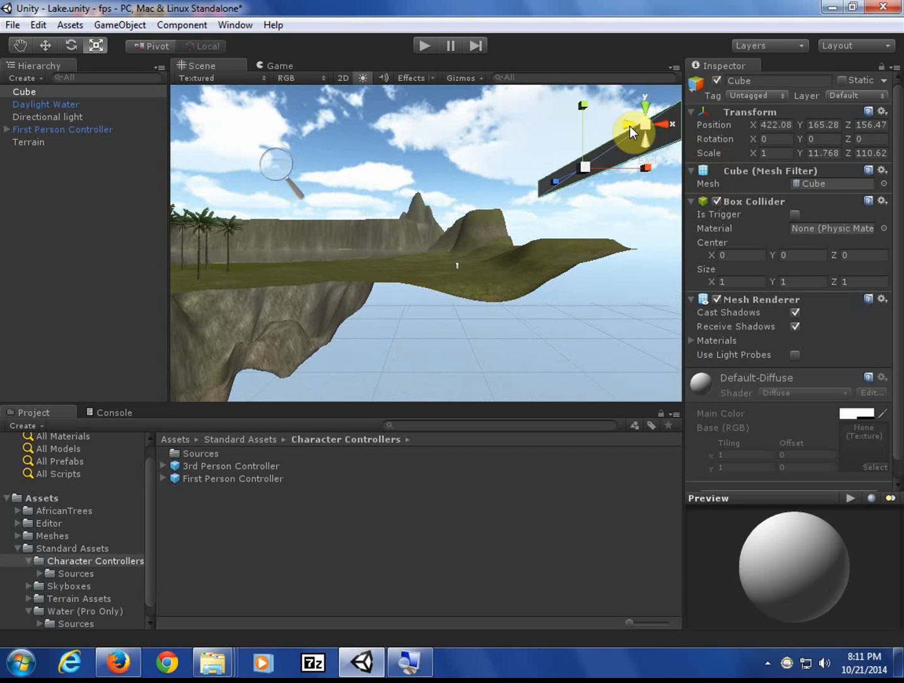
{"action": "left_click", "coordinate": [45, 45]}
{"action": "middle_click_drag", "start_coordinate": [519, 191], "coordinate": [467, 313]}
{"action": "left_click_drag", "start_coordinate": [595, 269], "coordinate": [512, 297]}
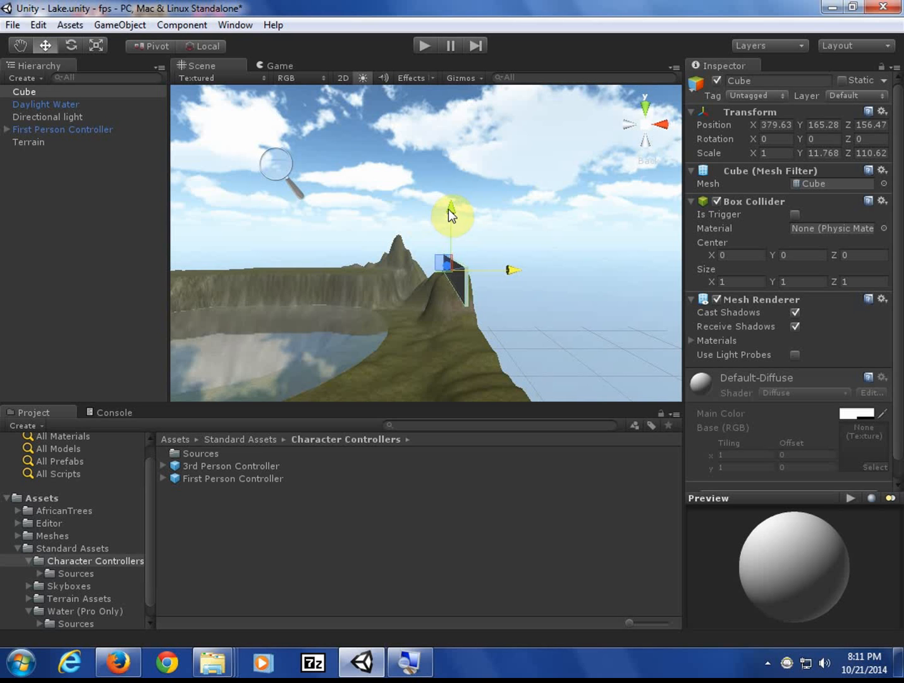
{"action": "left_click_drag", "start_coordinate": [448, 212], "coordinate": [465, 273]}
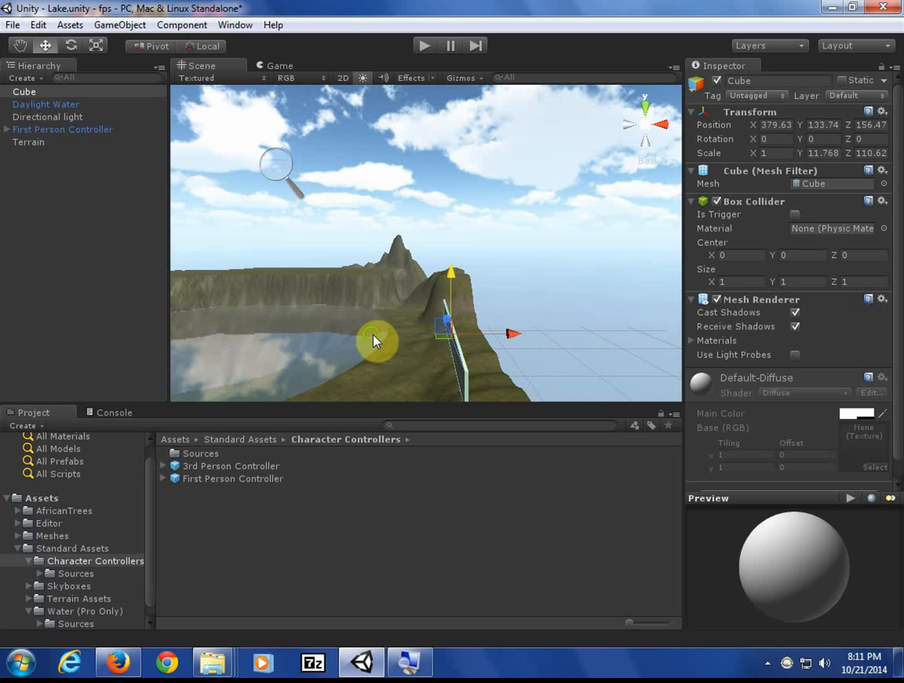
Enlarge the wall uniformly to a scale of about 1.77 × 20.8 × 195.8 so it spans the gap between the hills
{"action": "middle_click_drag", "start_coordinate": [373, 335], "coordinate": [566, 341]}
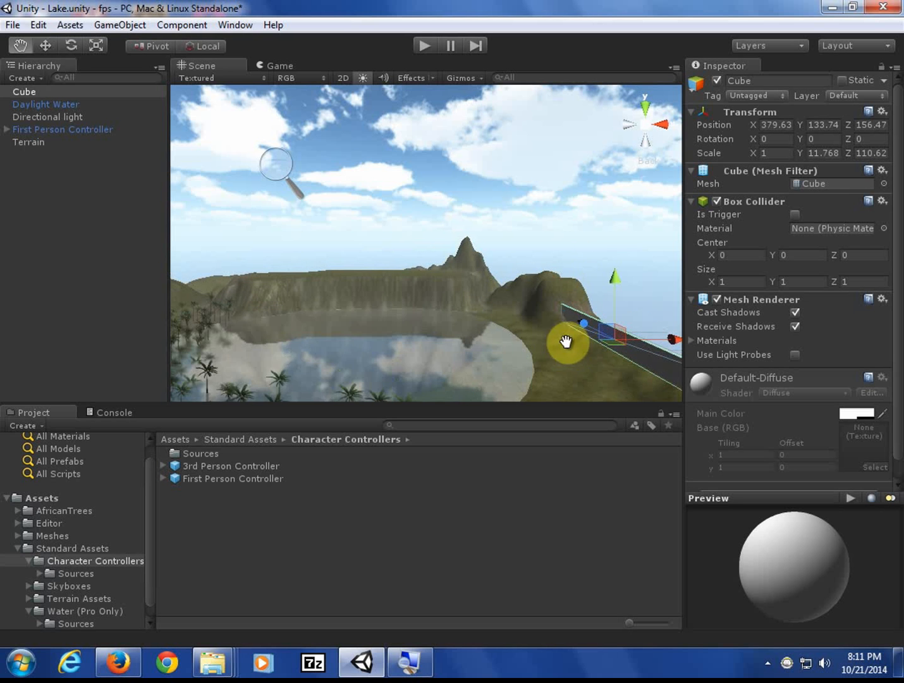
{"action": "right_click_drag", "start_coordinate": [405, 357], "coordinate": [601, 383]}
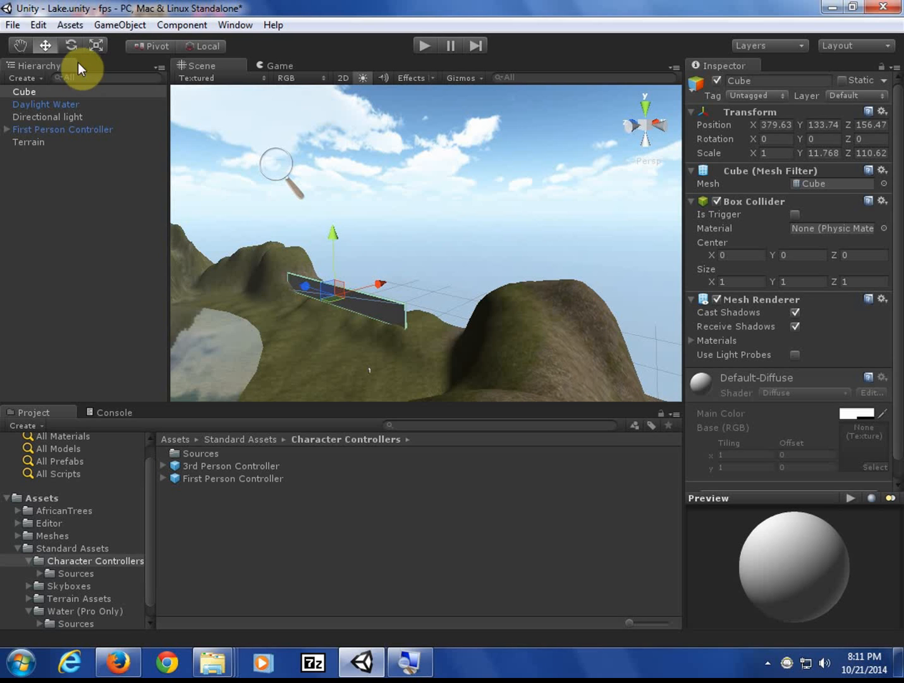
{"action": "left_click", "coordinate": [44, 41]}
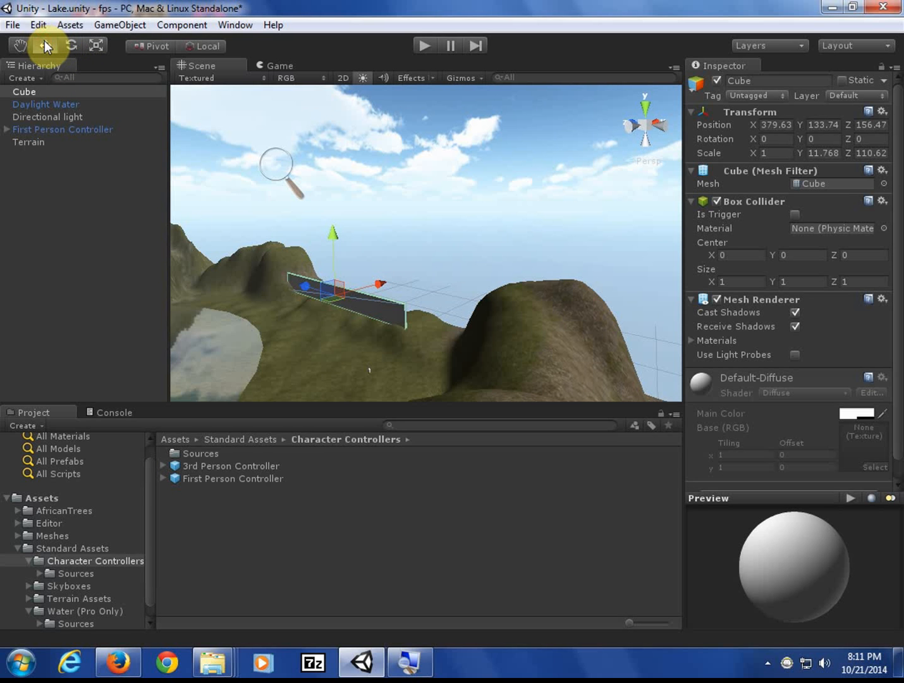
{"action": "left_click", "coordinate": [98, 45]}
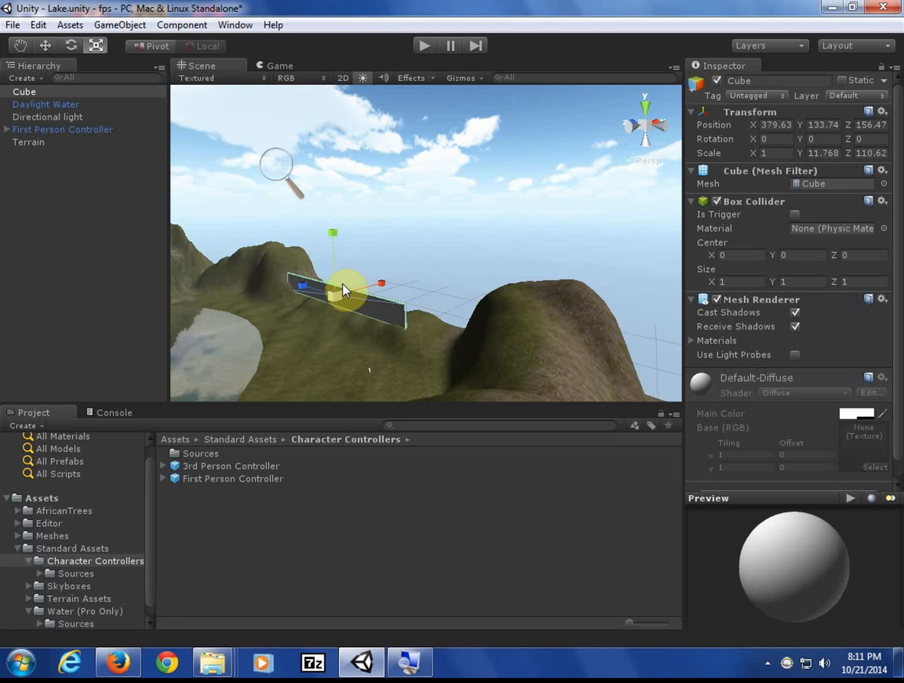
{"action": "left_click_drag", "start_coordinate": [336, 297], "coordinate": [376, 307]}
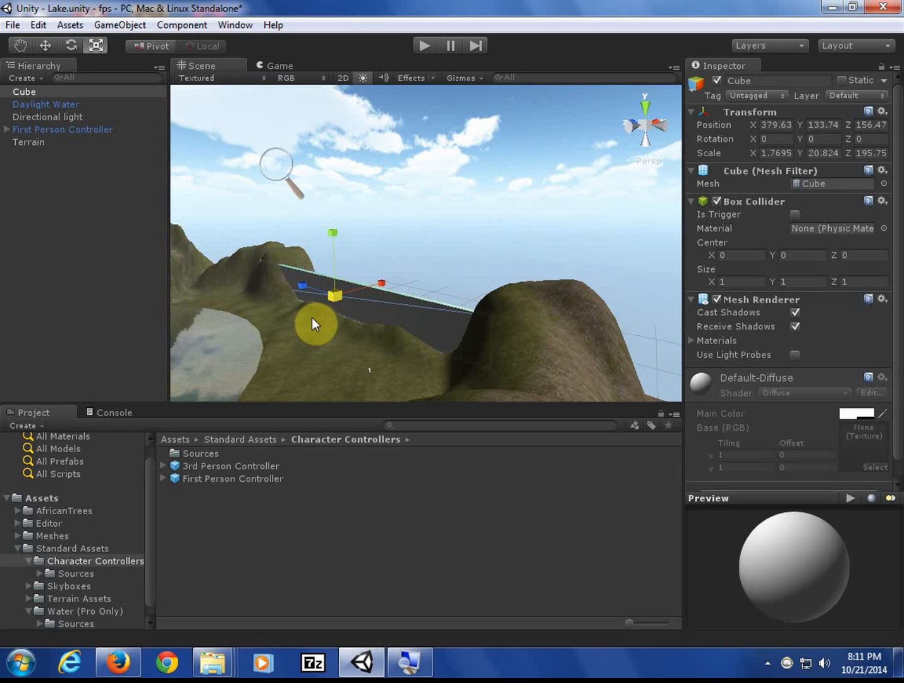
Select the terrain and show the Paint Height tool with its brushes and settings
{"action": "middle_click_drag", "start_coordinate": [314, 324], "coordinate": [654, 263]}
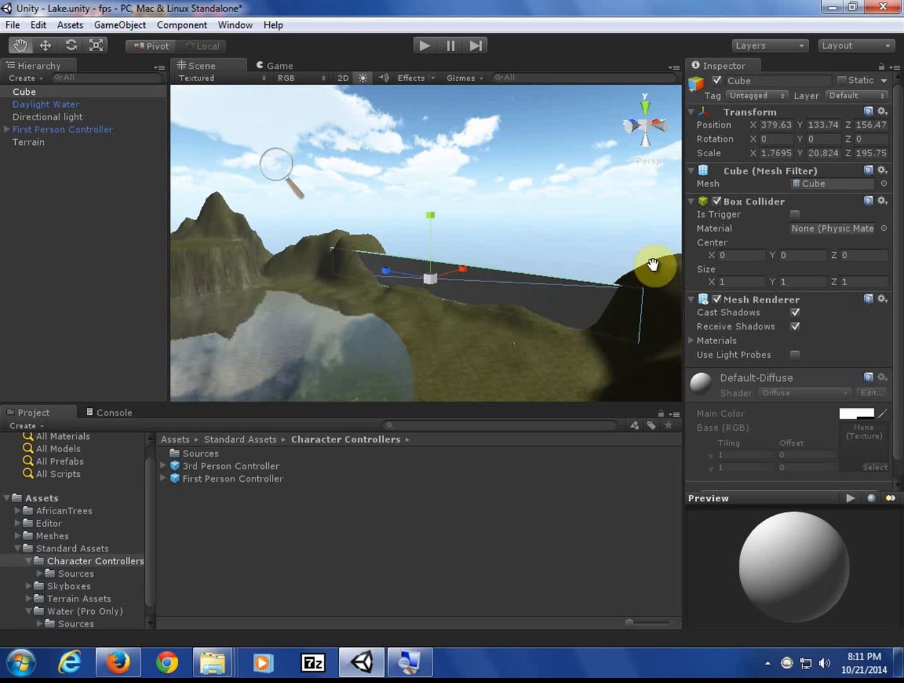
{"action": "middle_click_drag", "start_coordinate": [533, 285], "coordinate": [559, 322]}
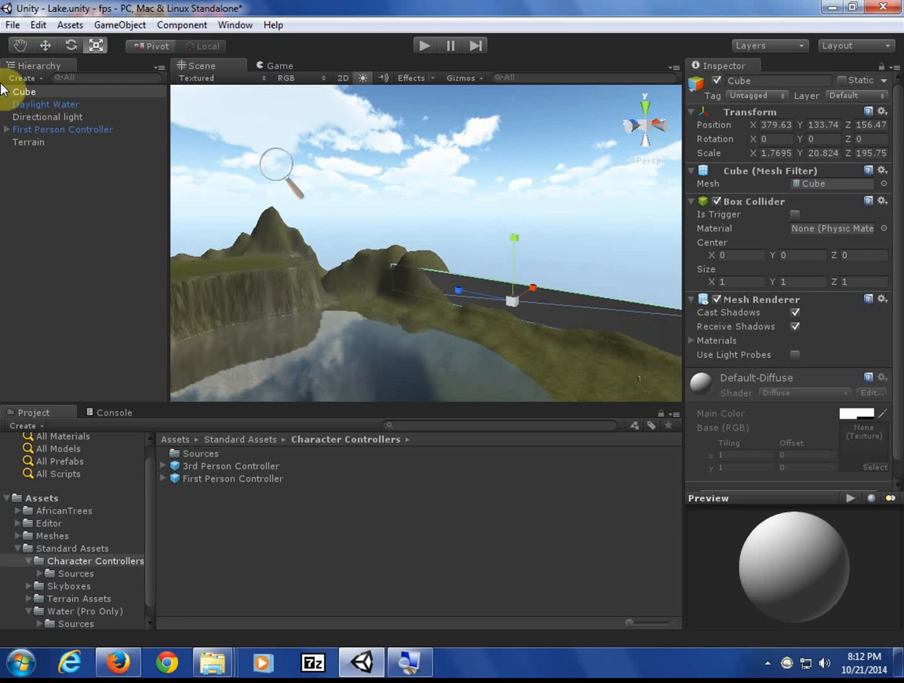
{"action": "left_click", "coordinate": [31, 142]}
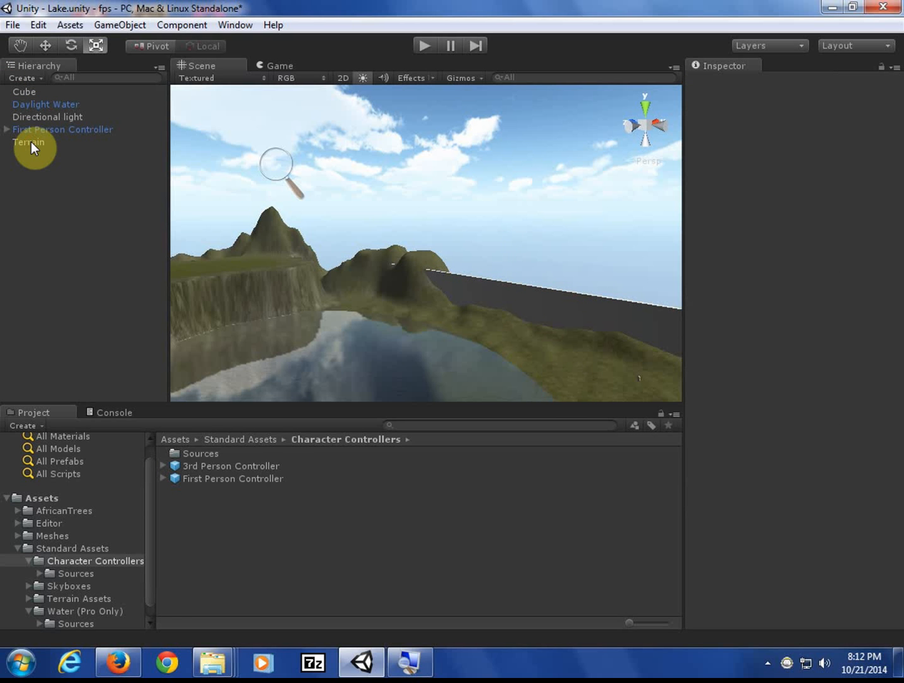
{"action": "left_click", "coordinate": [31, 142]}
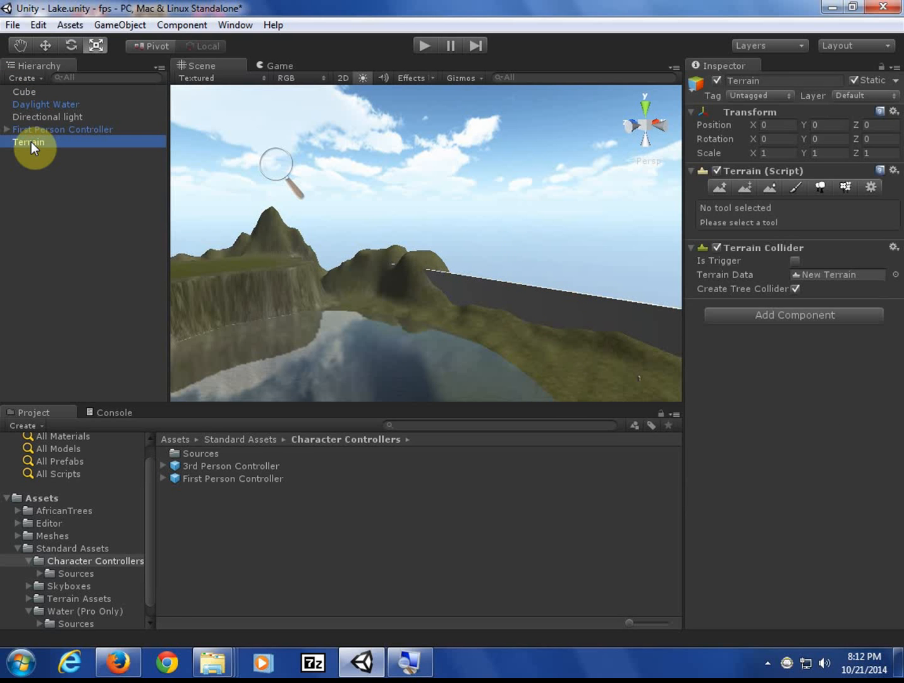
{"action": "left_click", "coordinate": [747, 188]}
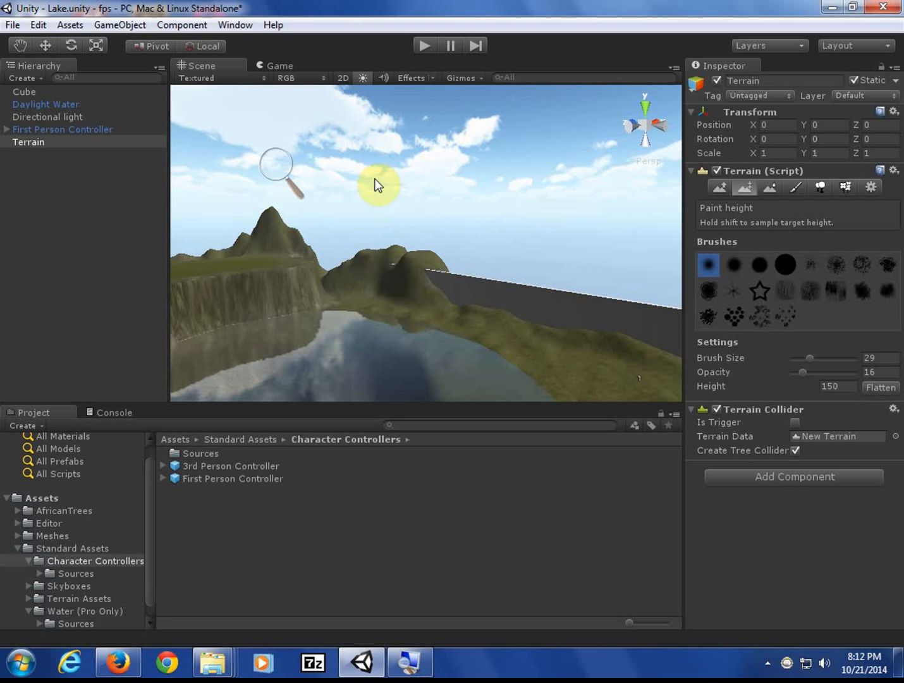
Make the cube wall invisible by disabling its Mesh Renderer, and save the scene
{"action": "left_click", "coordinate": [47, 92]}
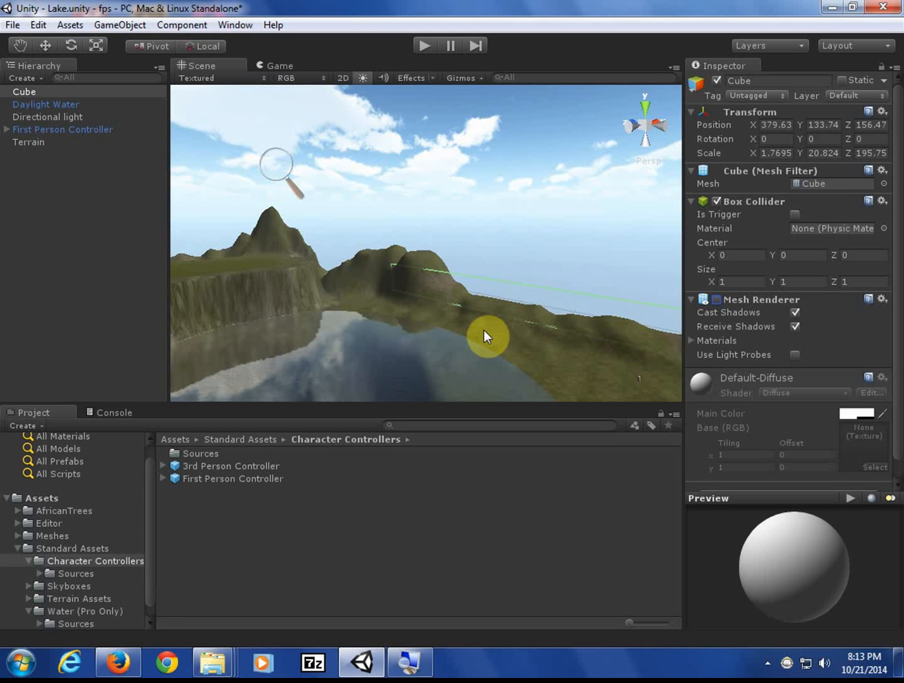
{"action": "left_click", "coordinate": [14, 26]}
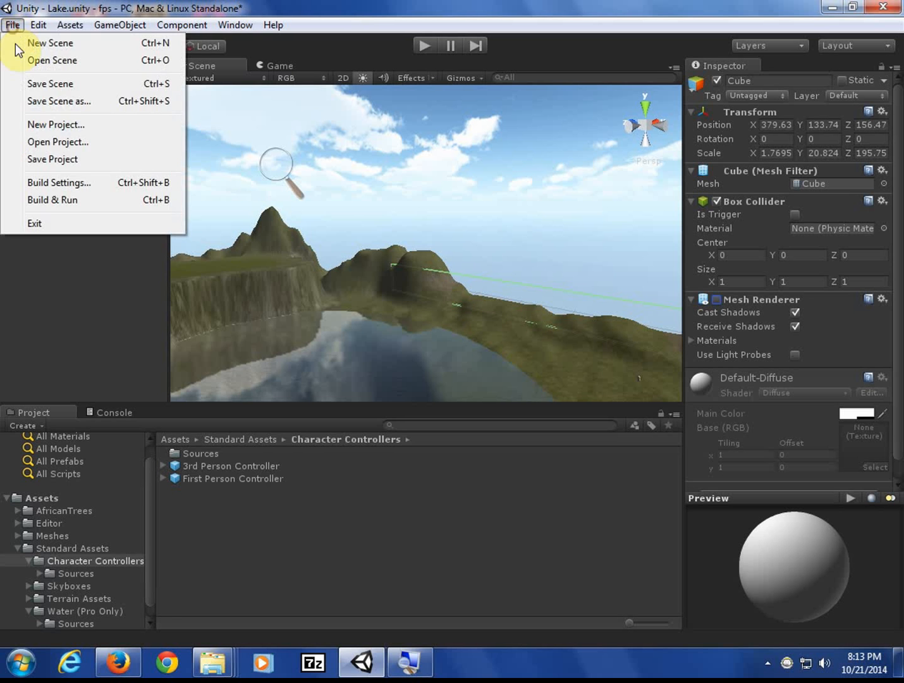
{"action": "left_click", "coordinate": [42, 81]}
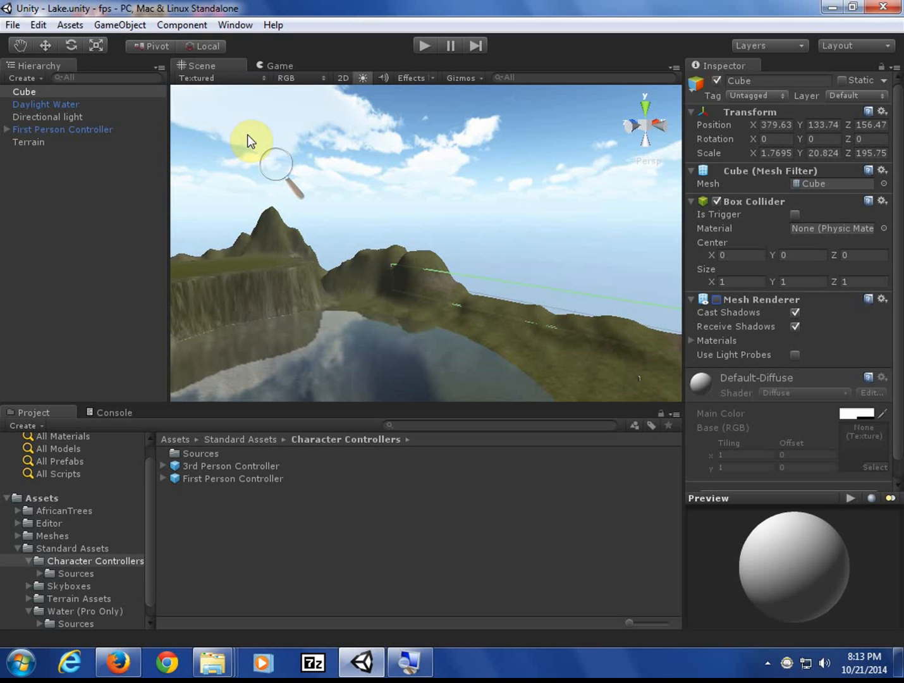
Test the invisible wall in play mode by walking the character over the hills and back to the grass, and end the test
{"action": "left_click", "coordinate": [424, 46]}
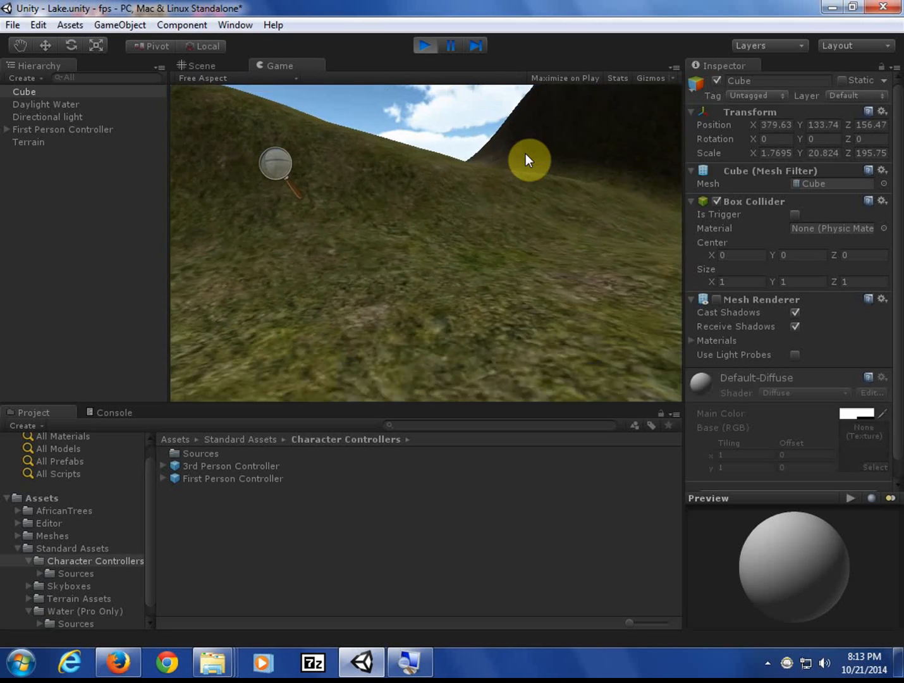
{"action": "key", "text": "w"}
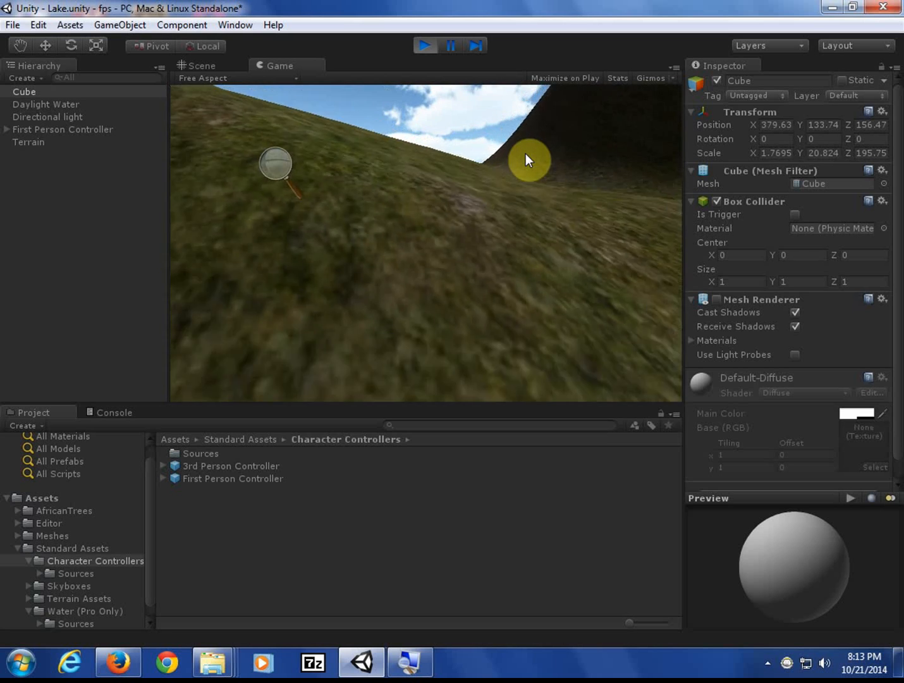
{"action": "key", "text": "w"}
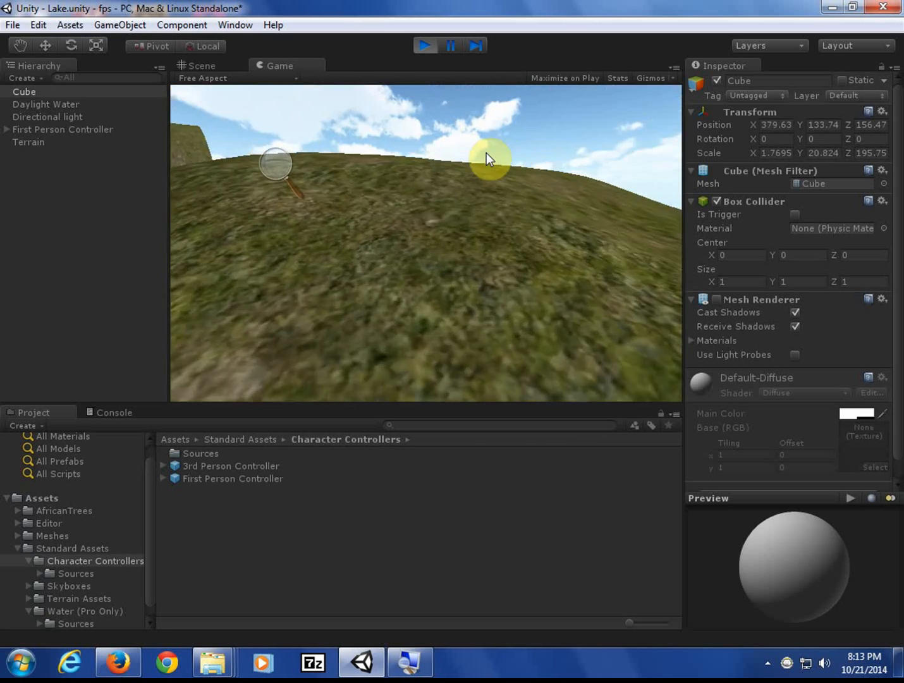
{"action": "key", "text": "w"}
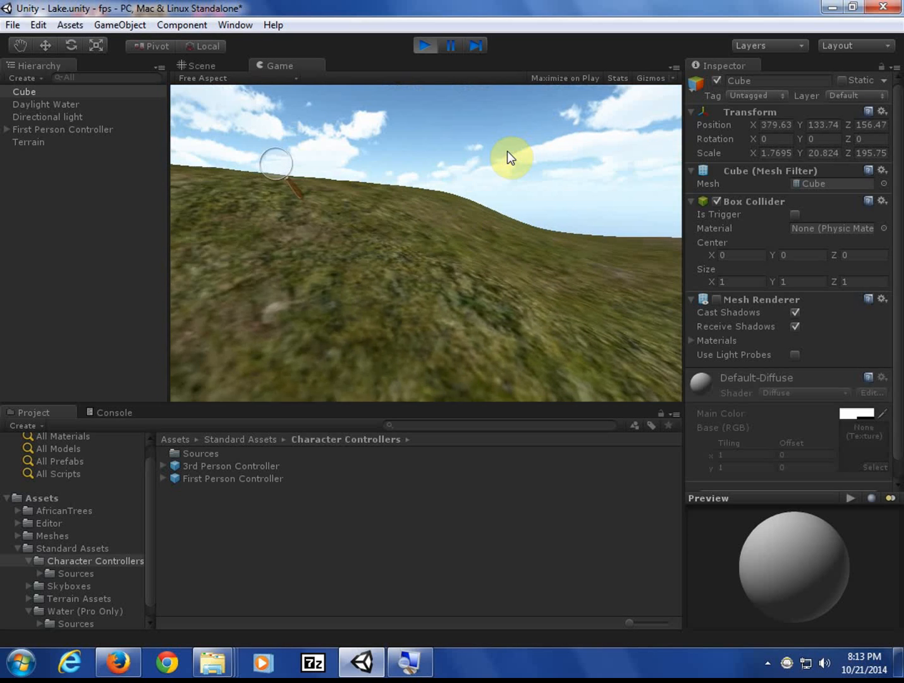
{"action": "key", "text": "w"}
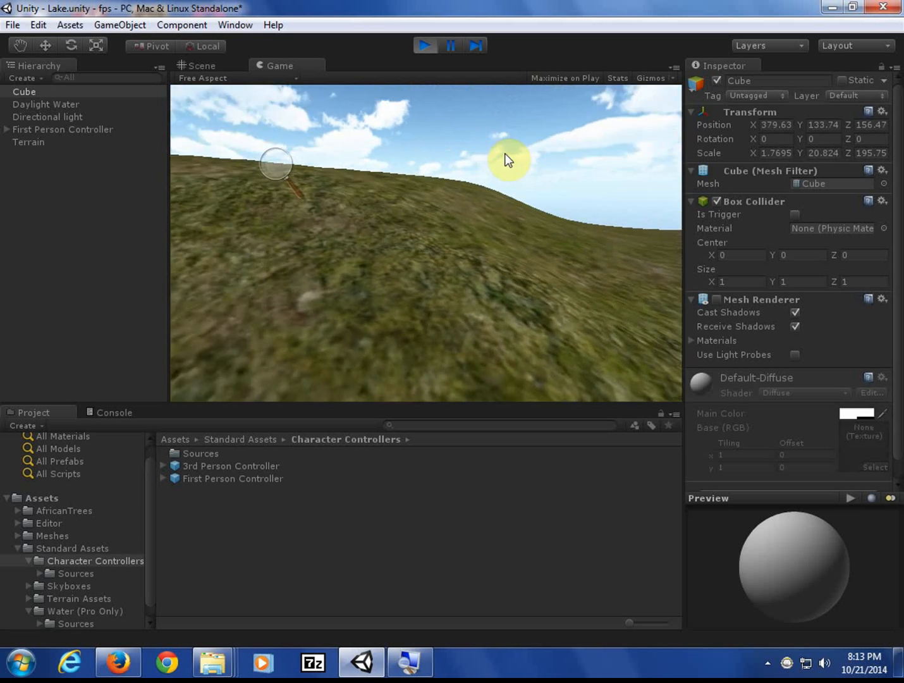
{"action": "key", "text": "w"}
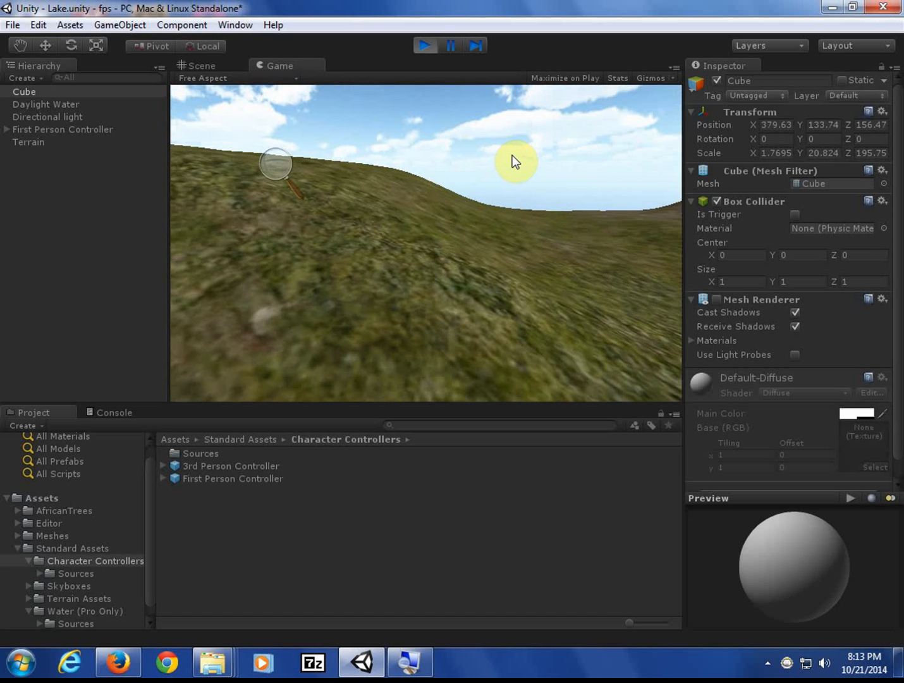
{"action": "key", "text": "w"}
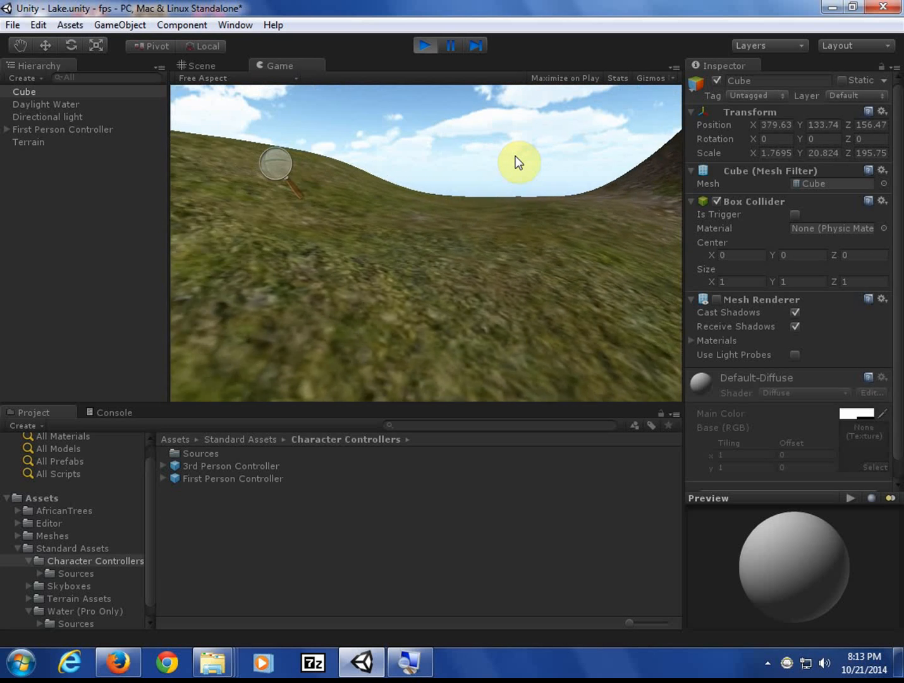
{"action": "key", "text": "w"}
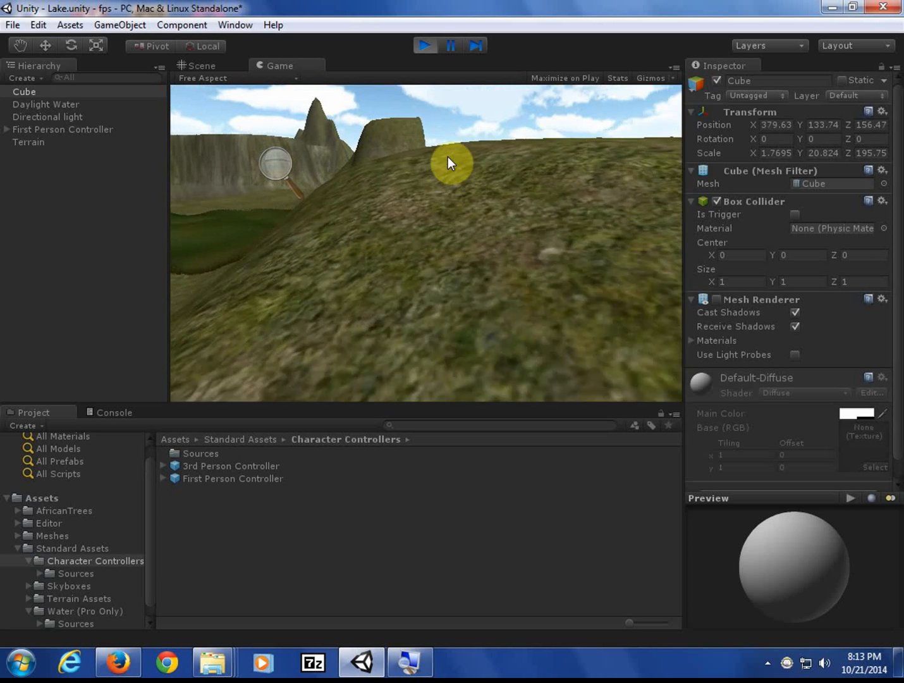
{"action": "key", "text": "w"}
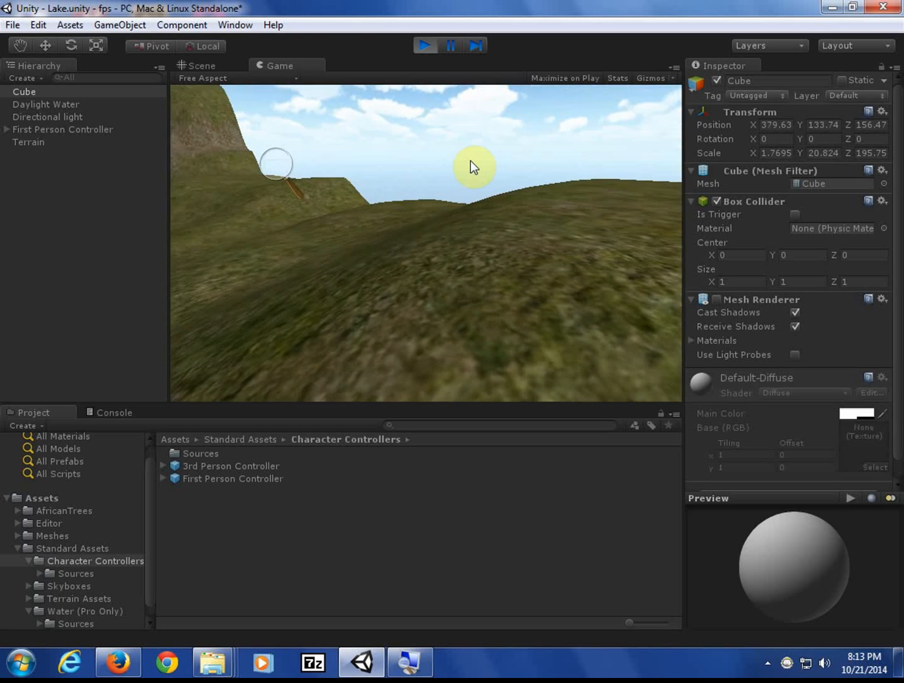
{"action": "key", "text": "w"}
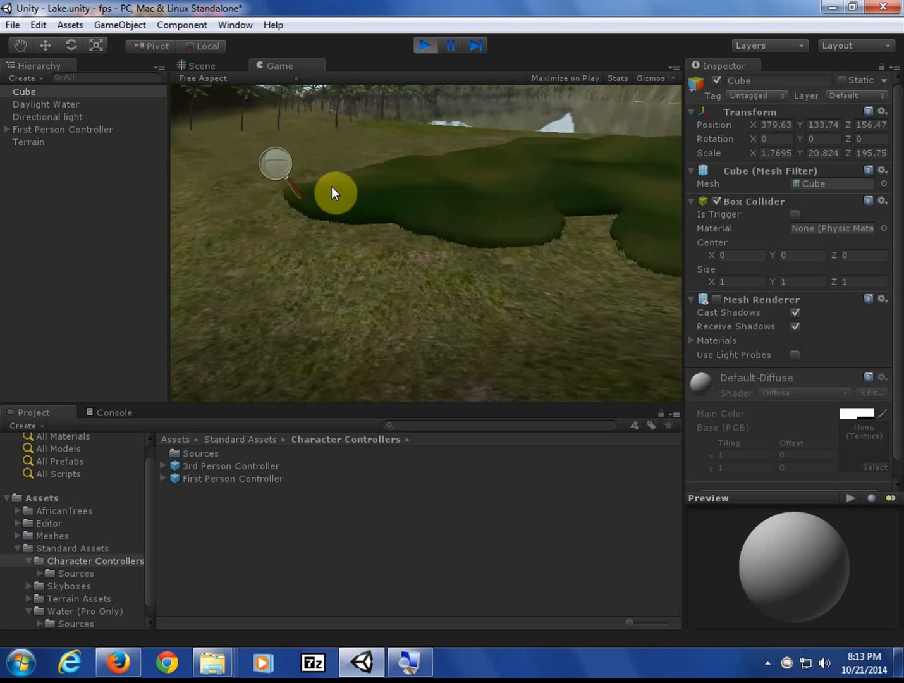
{"action": "key", "text": "w"}
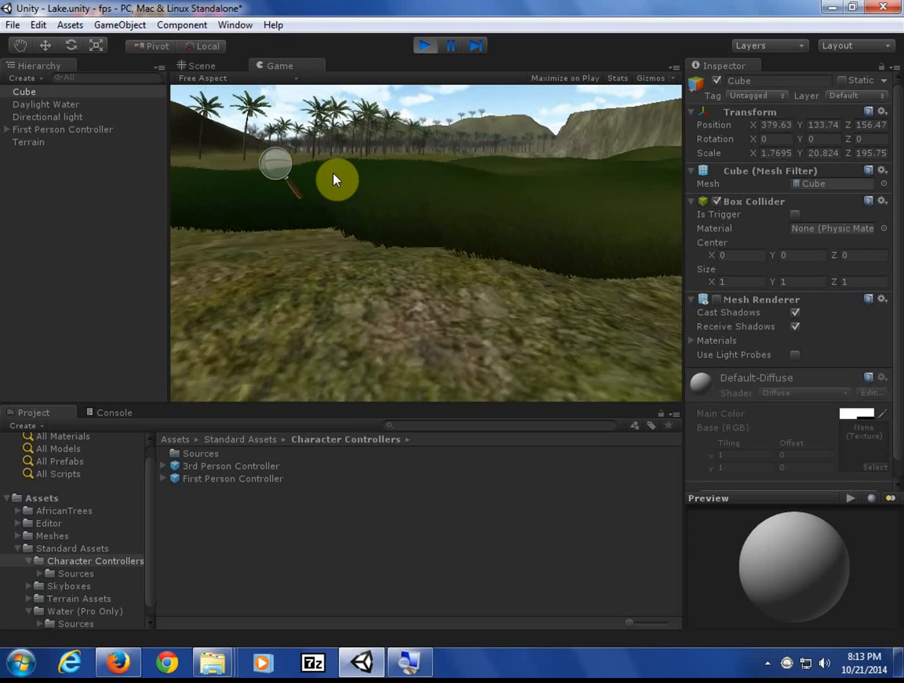
{"action": "key", "text": "w"}
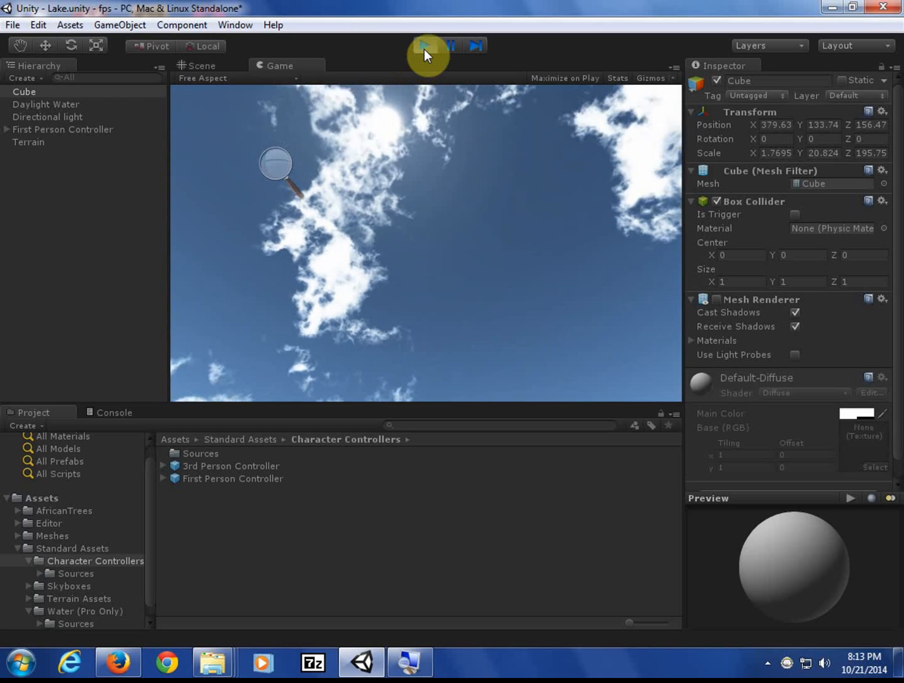
{"action": "left_click", "coordinate": [422, 52]}
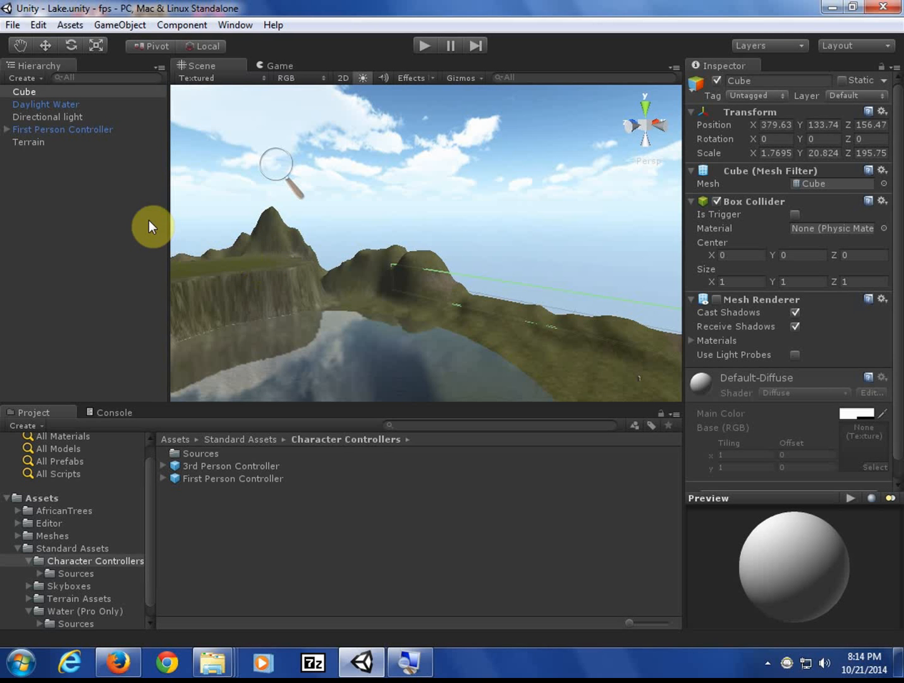
Hide the lake's water by deactivating the Daylight Water object
{"action": "left_click", "coordinate": [31, 131]}
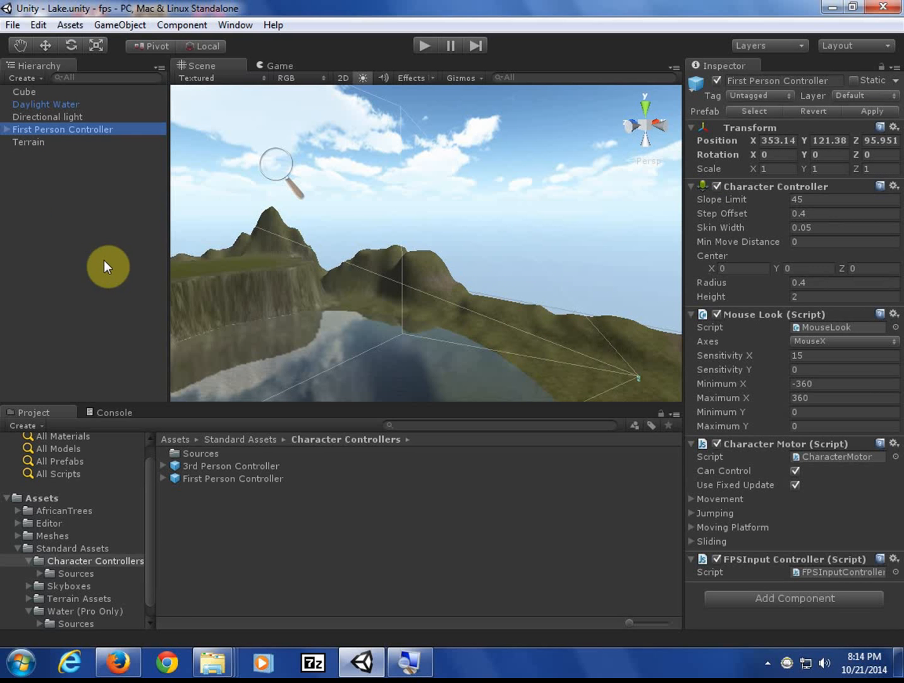
{"action": "key", "text": "q"}
{"action": "middle_click_drag", "start_coordinate": [215, 327], "coordinate": [182, 333]}
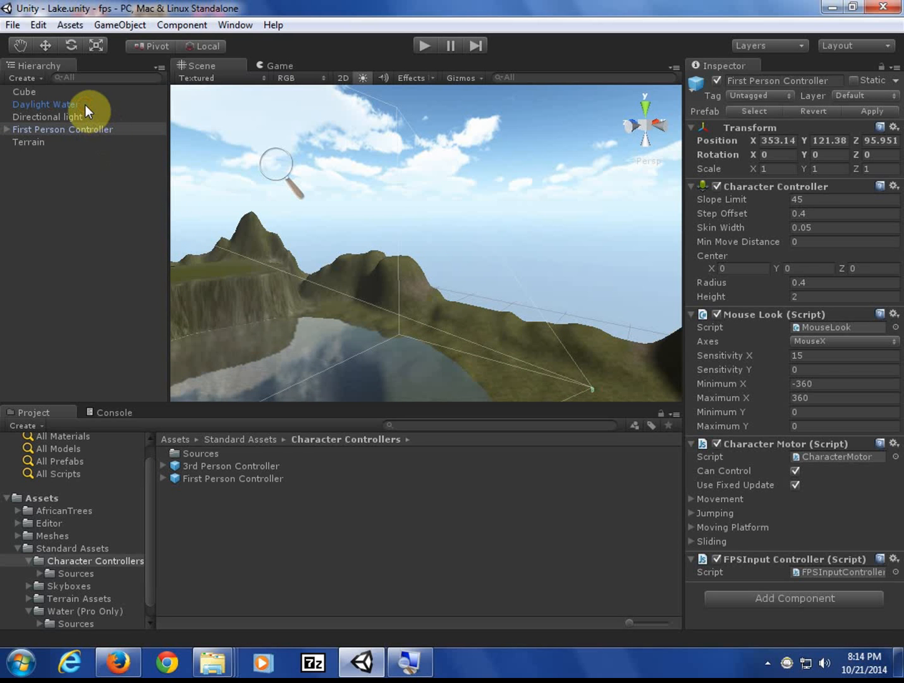
{"action": "left_click", "coordinate": [103, 146]}
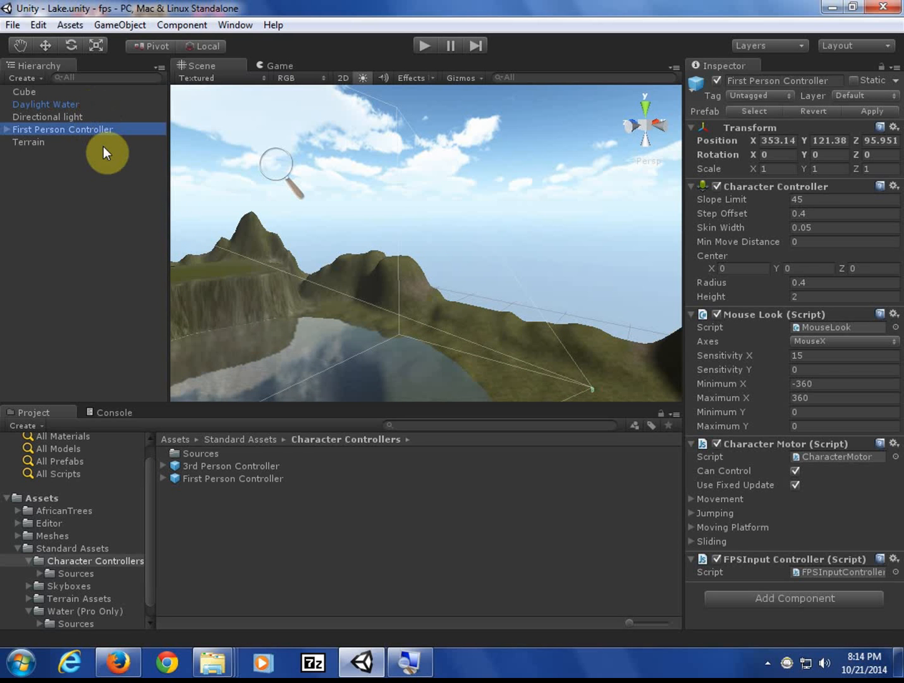
{"action": "left_click", "coordinate": [77, 105]}
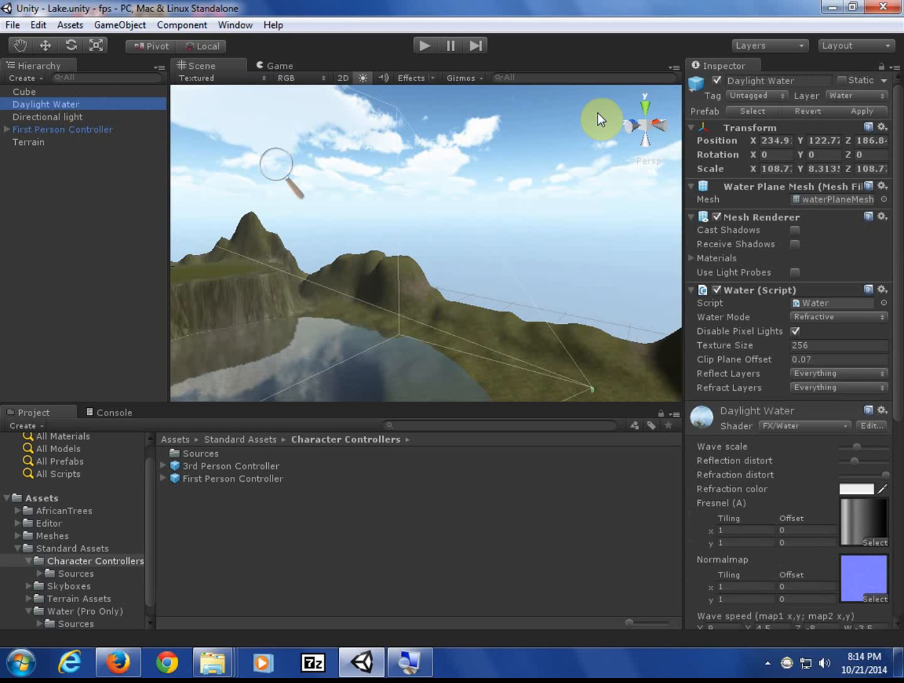
{"action": "left_click", "coordinate": [714, 81]}
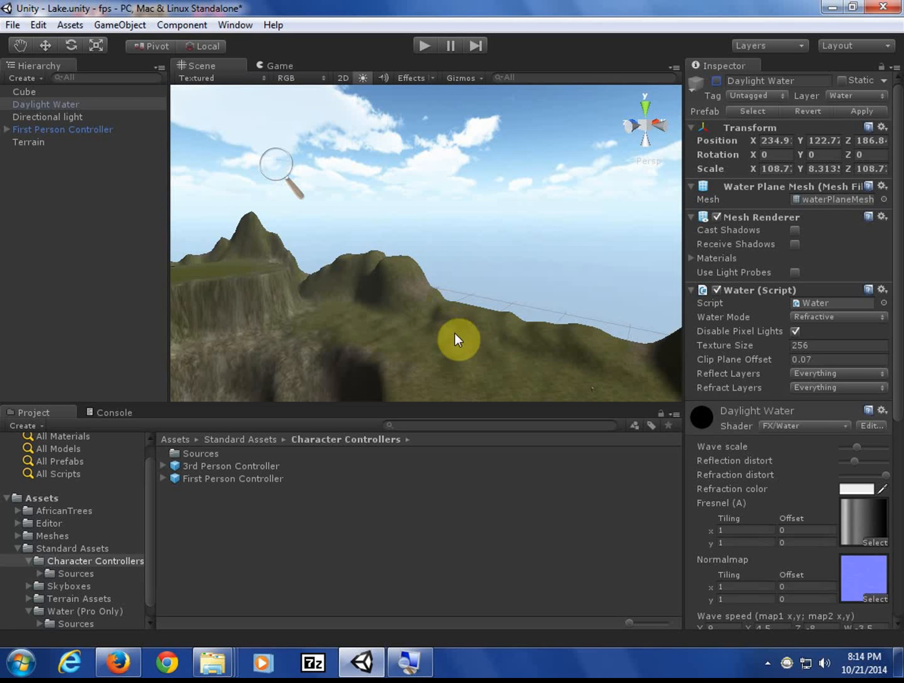
Select the First Person Controller and frame it close up in the scene view
{"action": "middle_click_drag", "start_coordinate": [456, 339], "coordinate": [321, 306]}
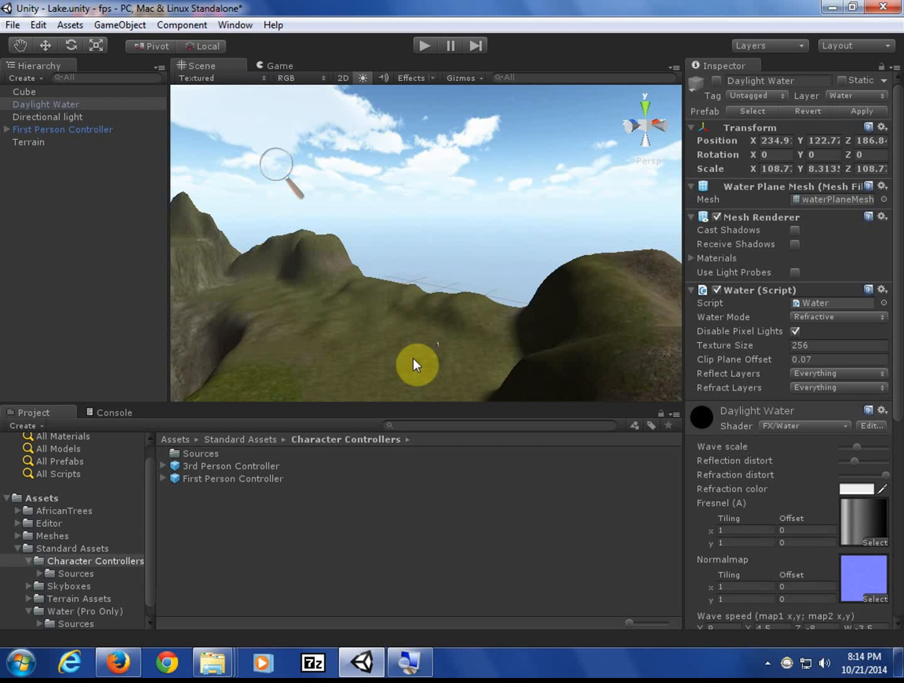
{"action": "scroll", "coordinate": [427, 359], "scroll_direction": "up", "scroll_amount": 2}
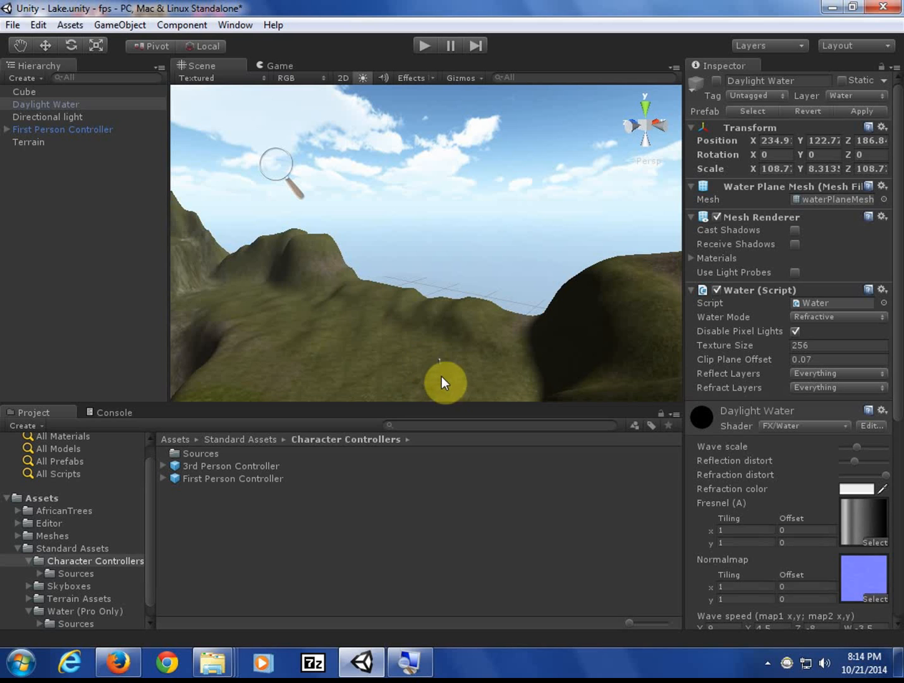
{"action": "scroll", "coordinate": [441, 384], "scroll_direction": "up", "scroll_amount": 1}
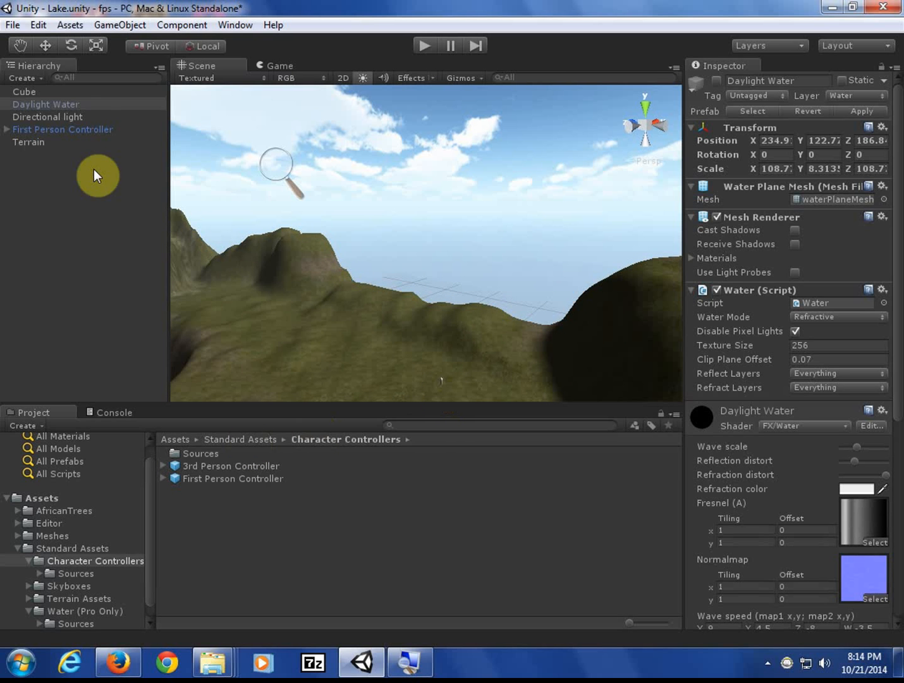
{"action": "left_click", "coordinate": [36, 130]}
{"action": "key", "text": "f"}
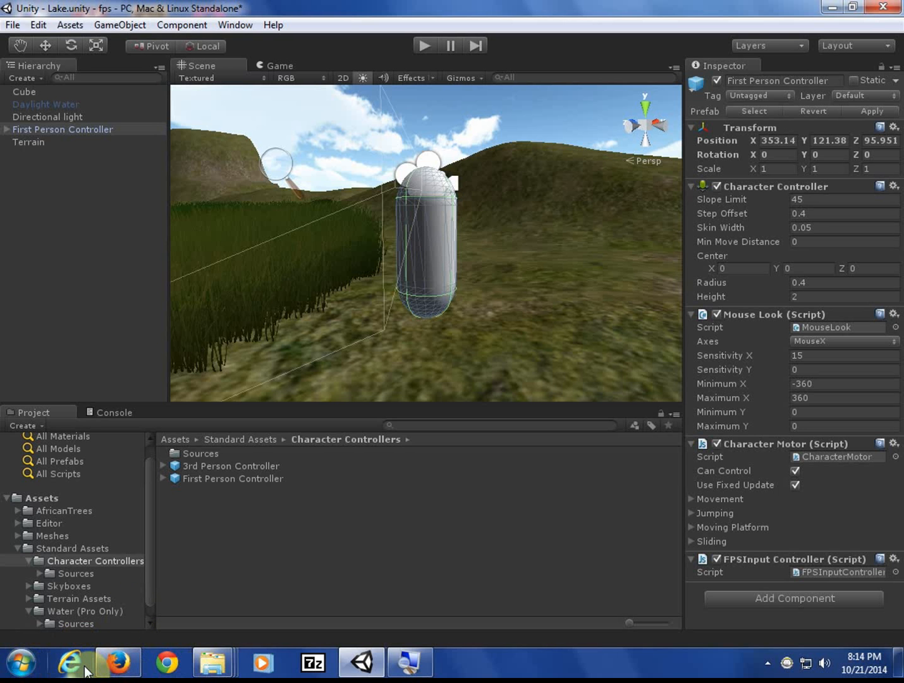
Switch to Firefox and open the First Person Shooter / Terrains folder in the Blackboard course labs
{"action": "left_click", "coordinate": [123, 637]}
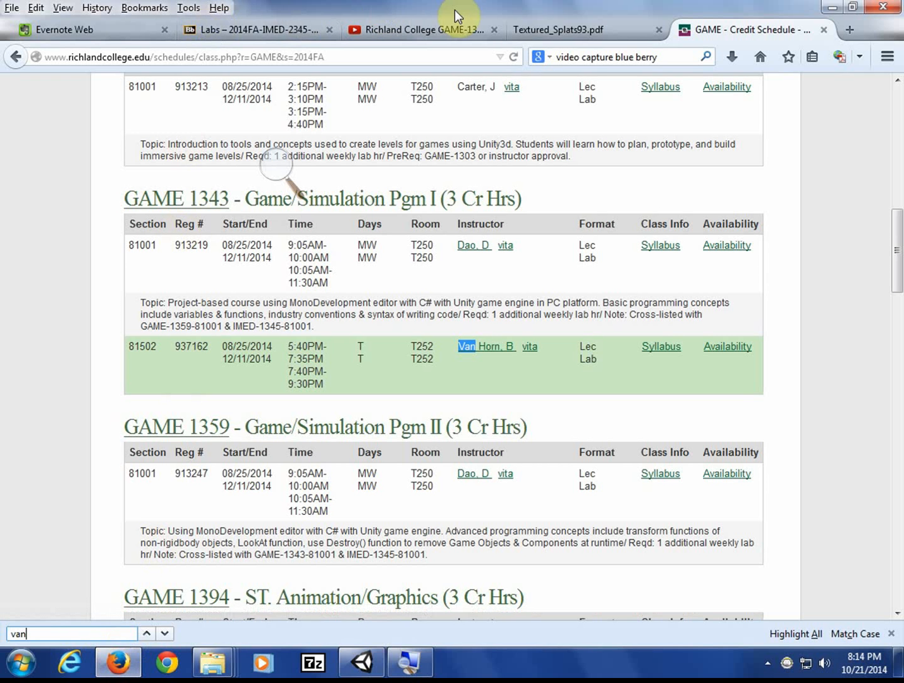
{"action": "left_click", "coordinate": [436, 29]}
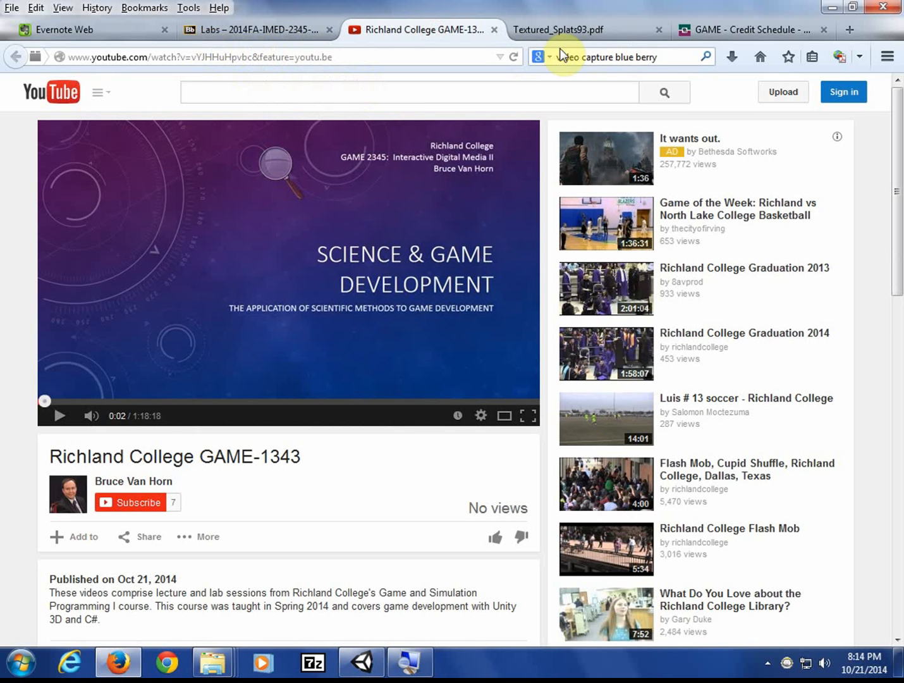
{"action": "left_click", "coordinate": [237, 28]}
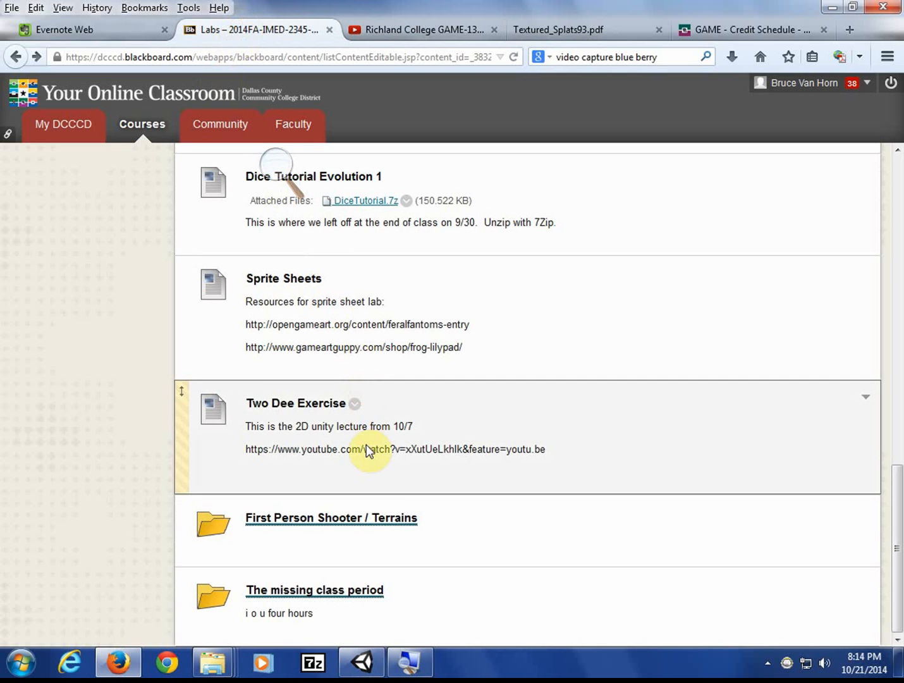
{"action": "left_click", "coordinate": [370, 528]}
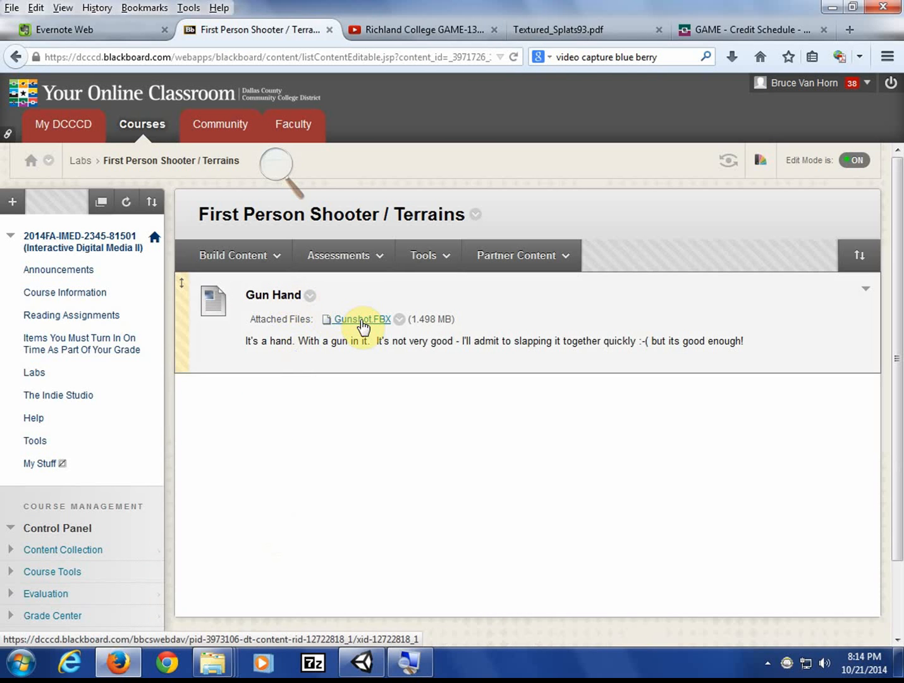
Download the Gunshot.FBX attachment of the Gun Hand item, choosing Save File
{"action": "left_click", "coordinate": [362, 320]}
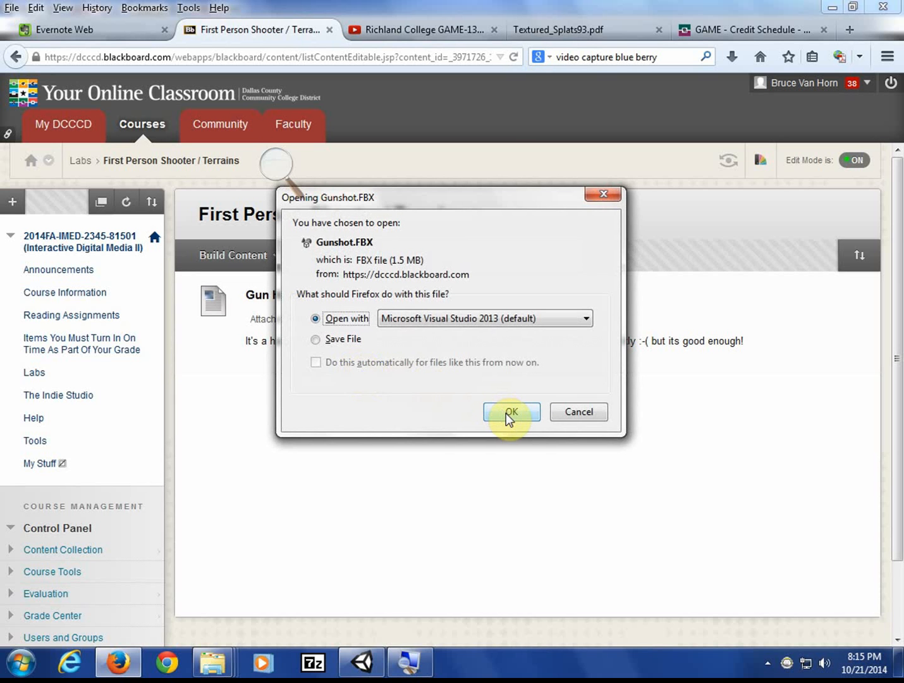
{"action": "left_click", "coordinate": [355, 341]}
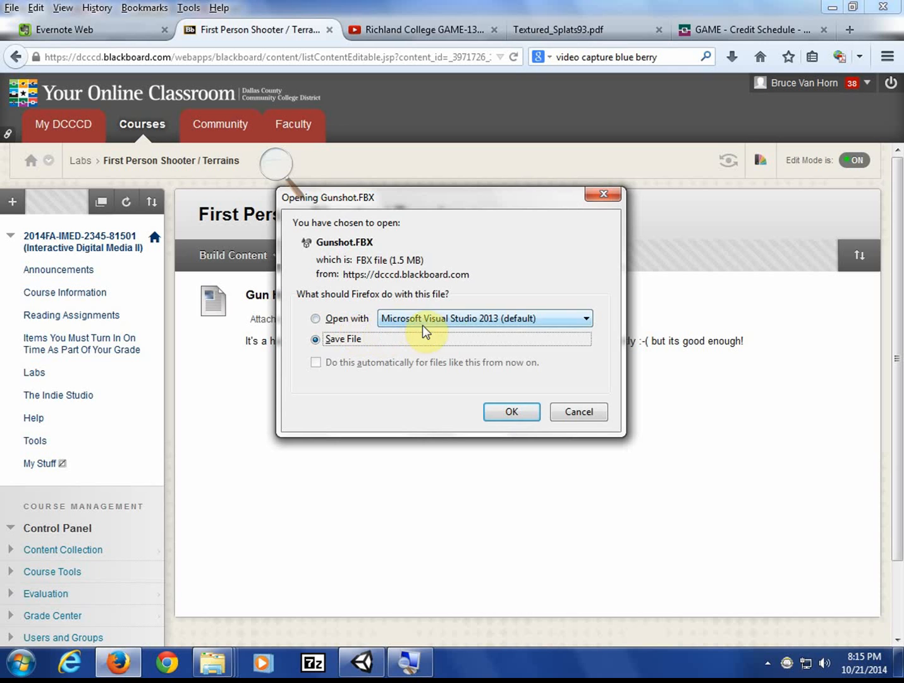
{"action": "left_click", "coordinate": [522, 412]}
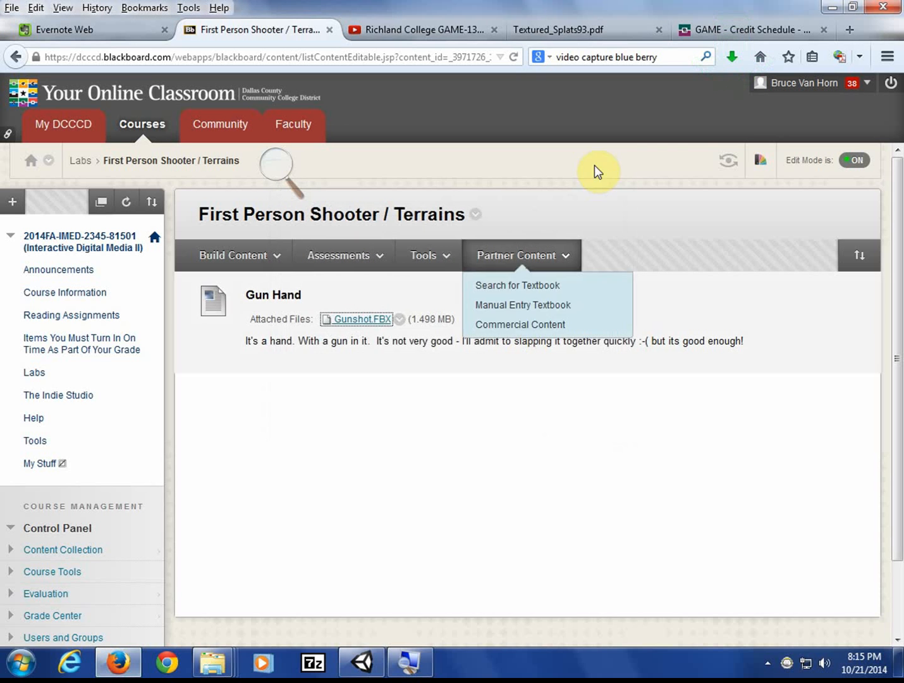
Show the downloaded Gunshot.FBX in its Downloads folder and remove the browser window so the folder sits over Unity
{"action": "left_click", "coordinate": [740, 52]}
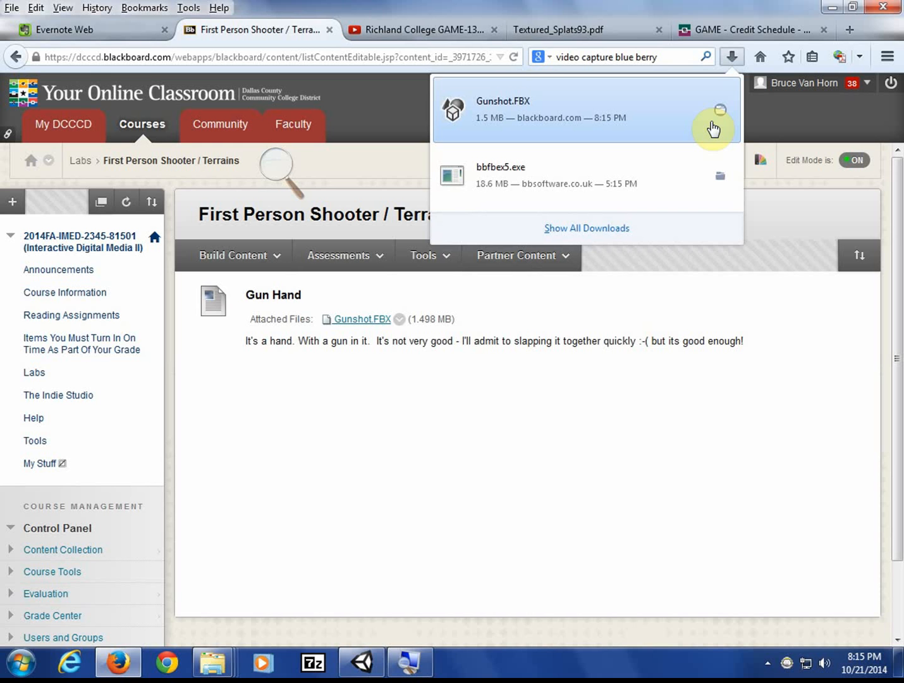
{"action": "left_click", "coordinate": [716, 113]}
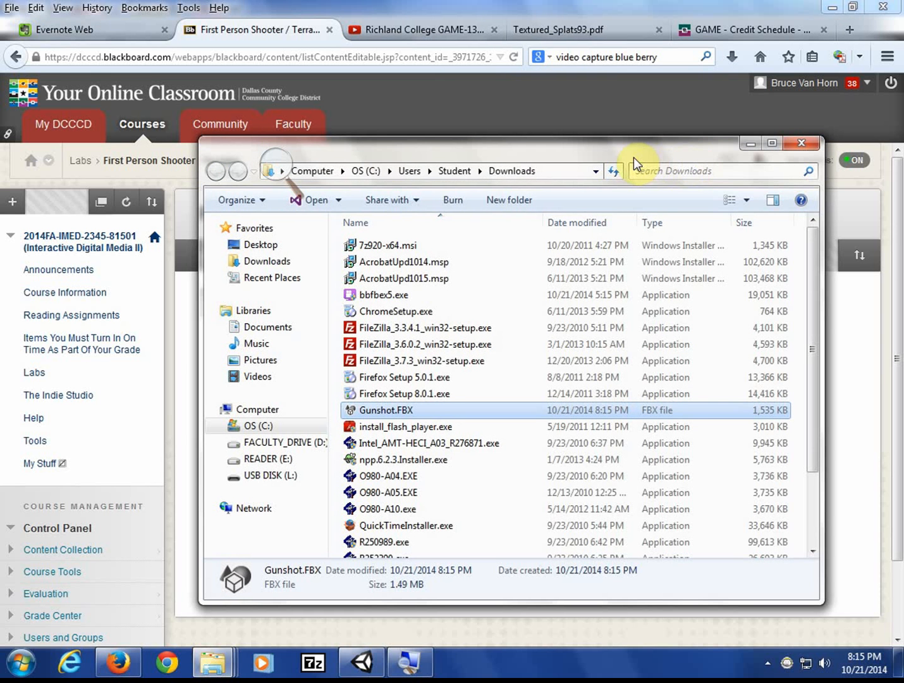
{"action": "left_click_drag", "start_coordinate": [633, 158], "coordinate": [663, 127]}
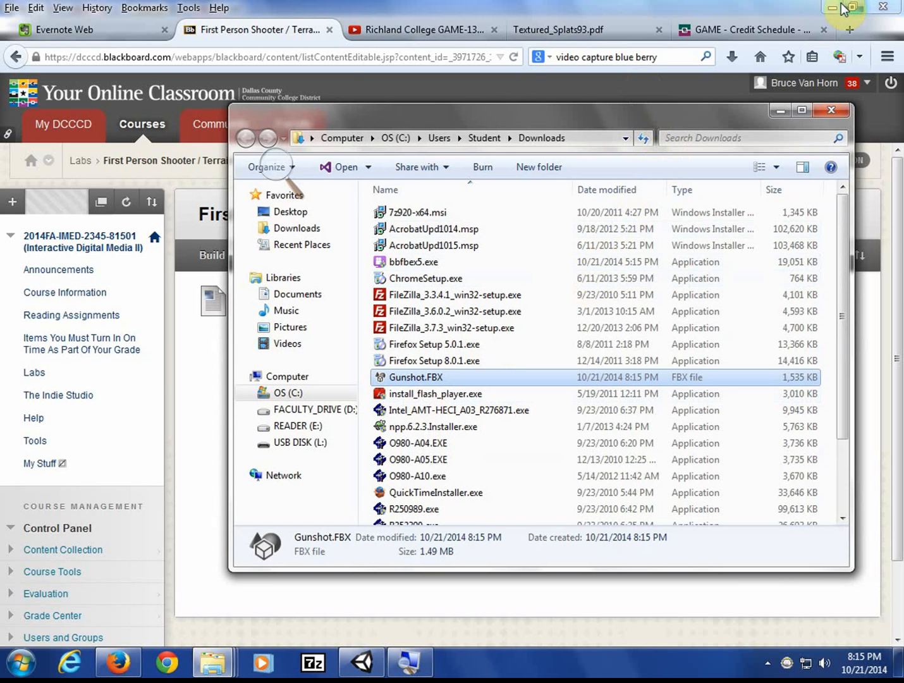
{"action": "left_click", "coordinate": [882, 6]}
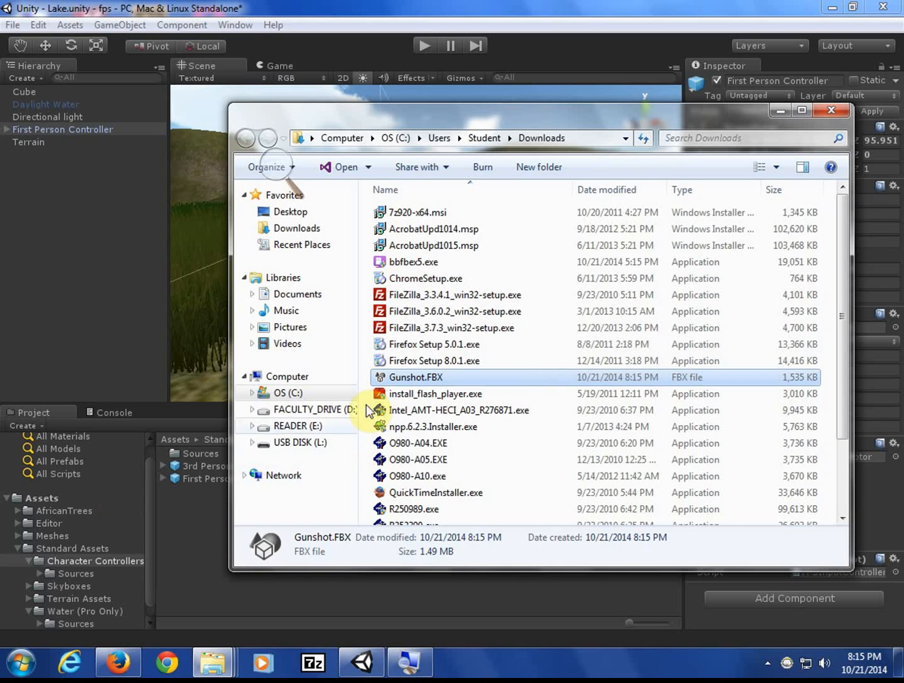
Import Gunshot.FBX from the Downloads folder into the project's Assets and show the contents of the Assets folder
{"action": "left_click_drag", "start_coordinate": [400, 377], "coordinate": [68, 494]}
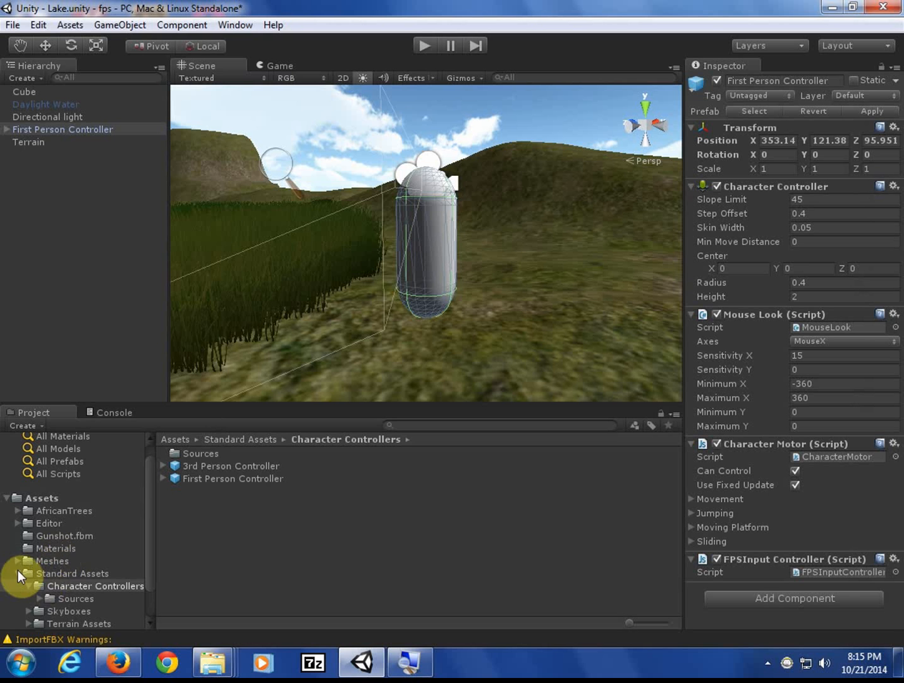
{"action": "left_click", "coordinate": [17, 572]}
{"action": "left_click", "coordinate": [44, 512]}
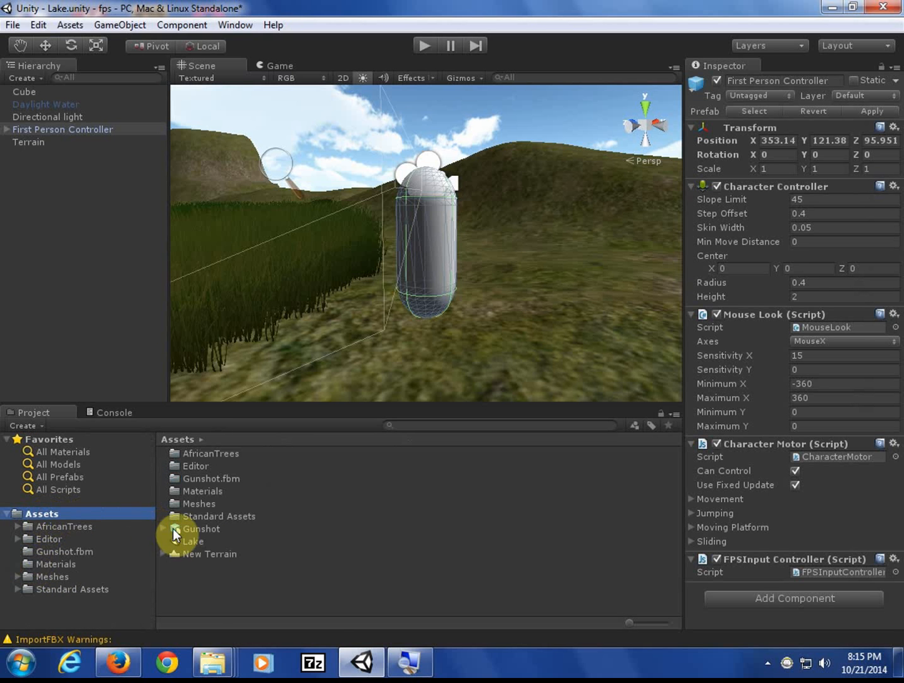
Preview the imported Gunshot model, revisit the First Person Shooter / Terrains lab folder in Firefox, and return to Unity
{"action": "left_click", "coordinate": [201, 527]}
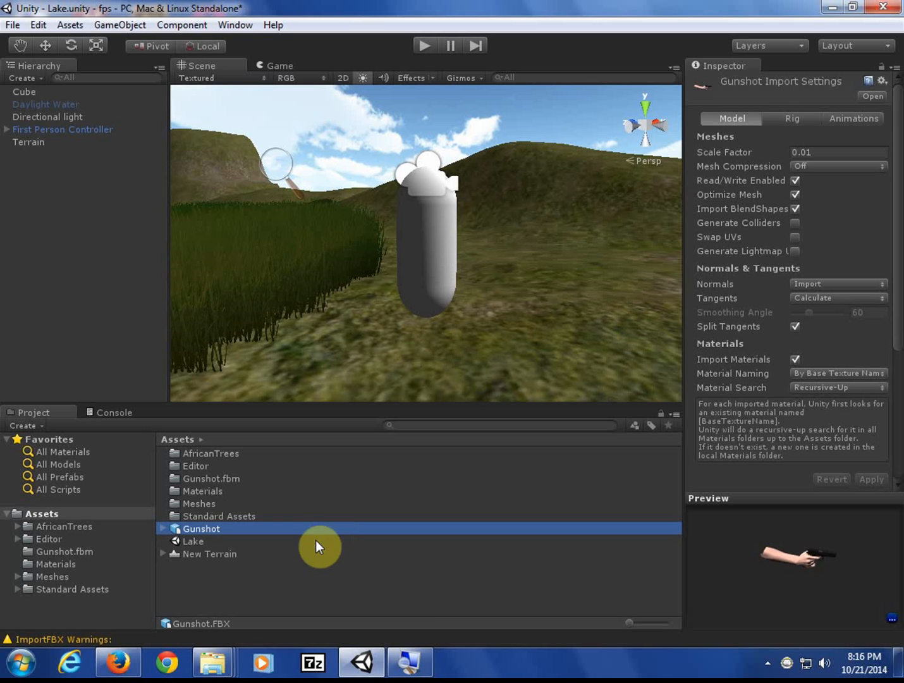
{"action": "left_click", "coordinate": [114, 664]}
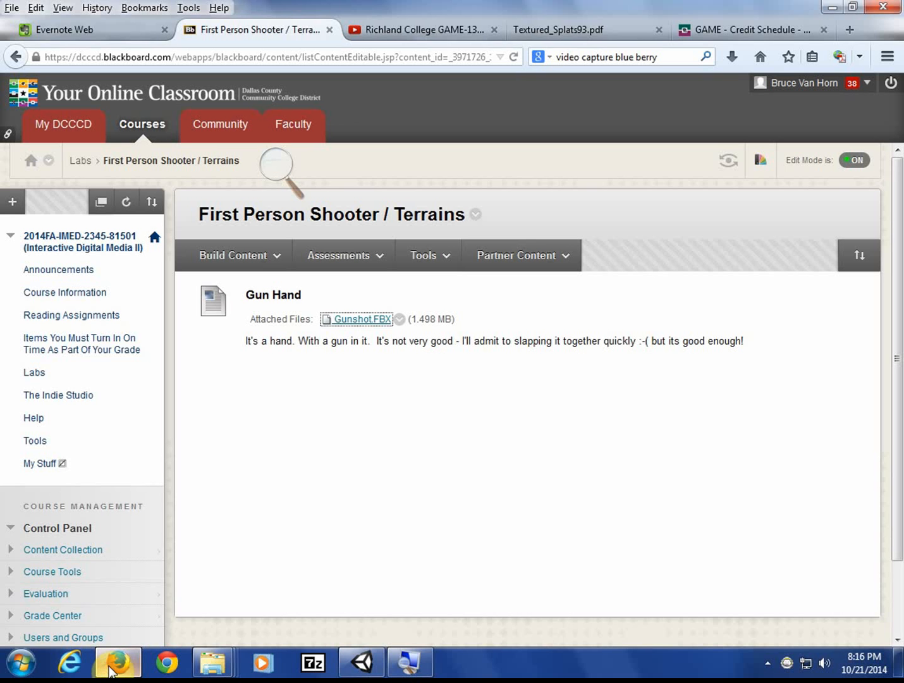
{"action": "left_click", "coordinate": [42, 375]}
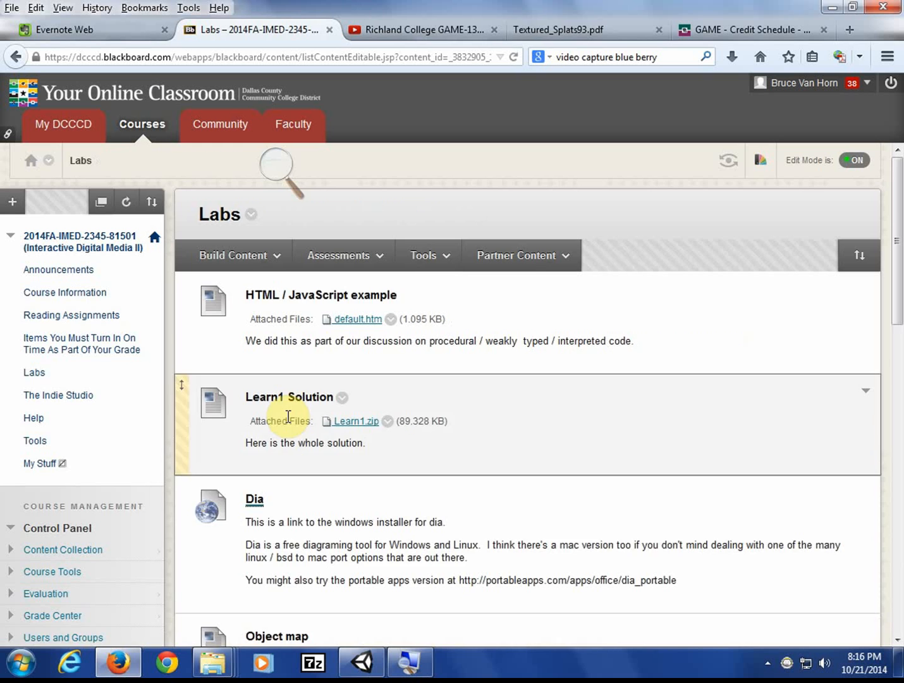
{"action": "scroll", "coordinate": [286, 418], "scroll_direction": "down", "scroll_amount": 10}
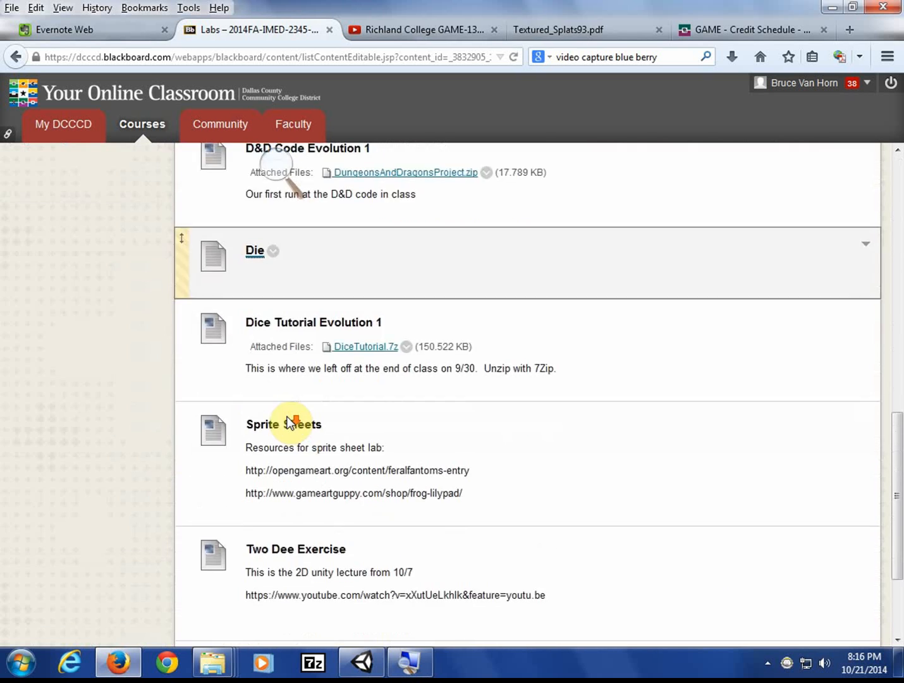
{"action": "scroll", "coordinate": [290, 422], "scroll_direction": "down", "scroll_amount": 4}
{"action": "left_click", "coordinate": [352, 518]}
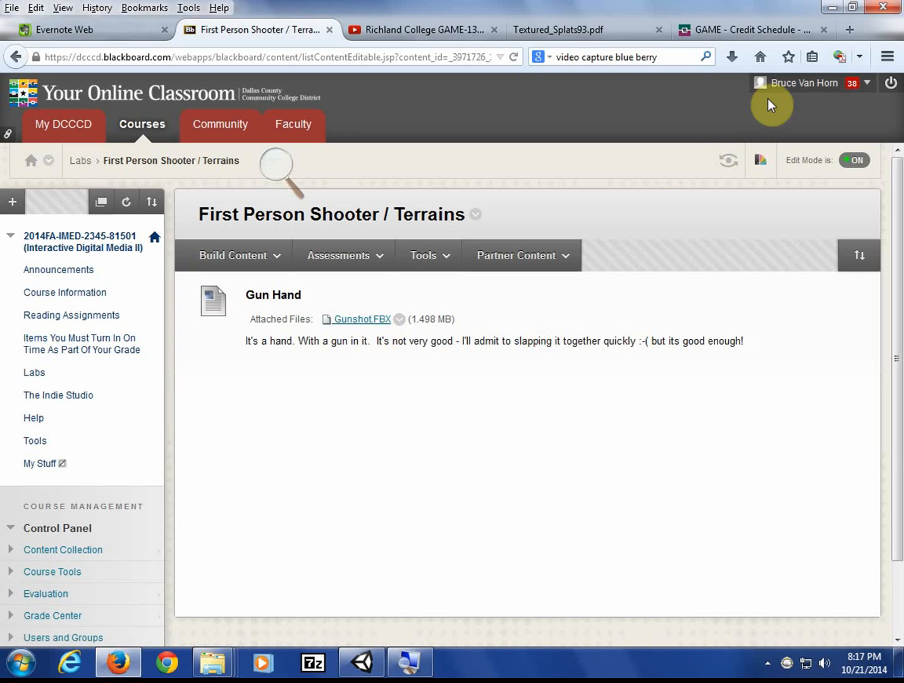
{"action": "left_click", "coordinate": [832, 7]}
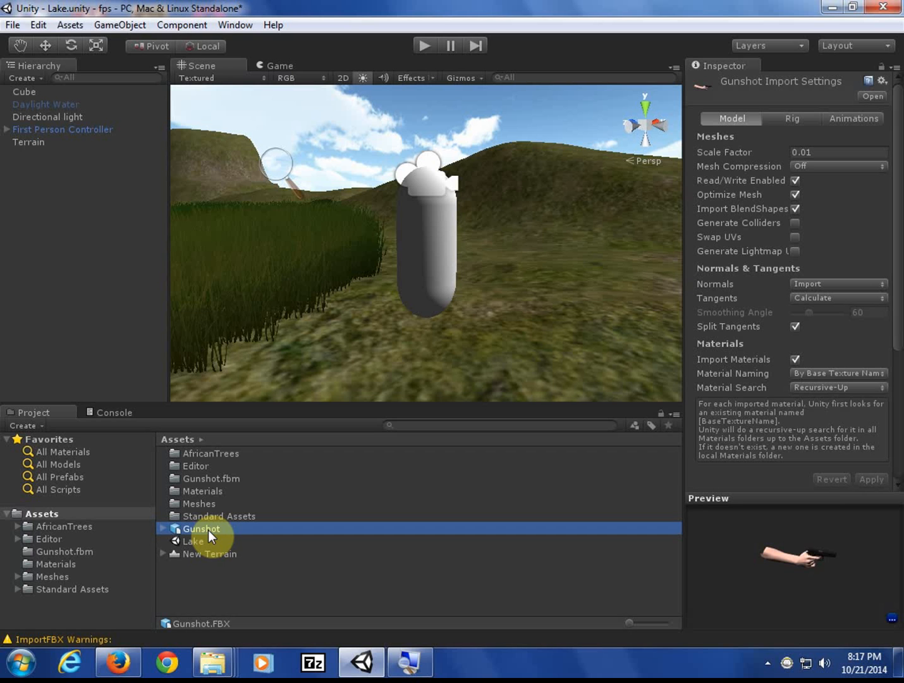
Place the Gunshot model in the scene at the expanded First Person Controller and move it back to about Z 95.42
{"action": "left_click", "coordinate": [6, 130]}
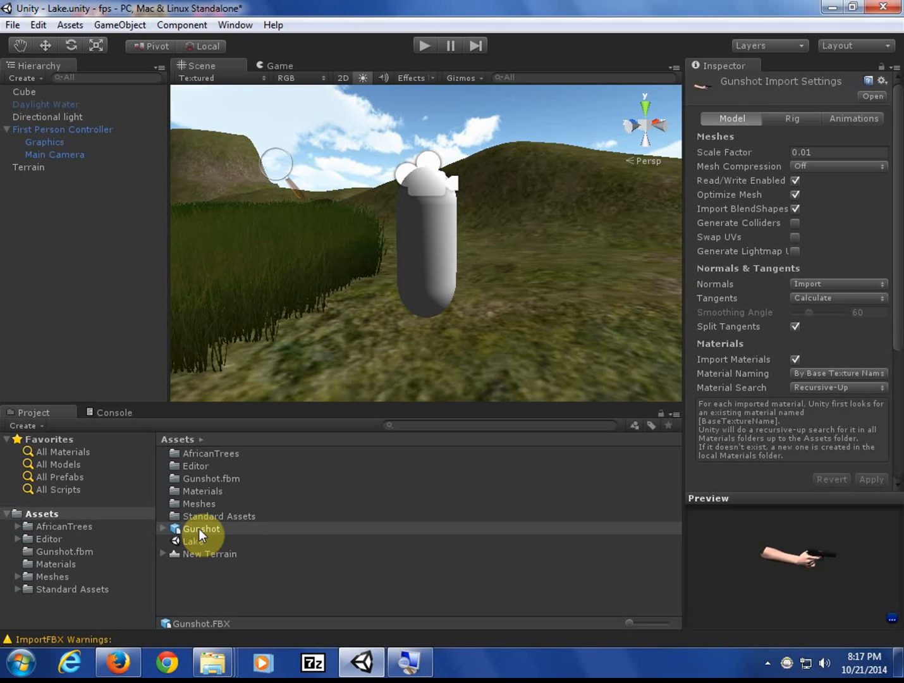
{"action": "left_click_drag", "start_coordinate": [199, 527], "coordinate": [448, 242]}
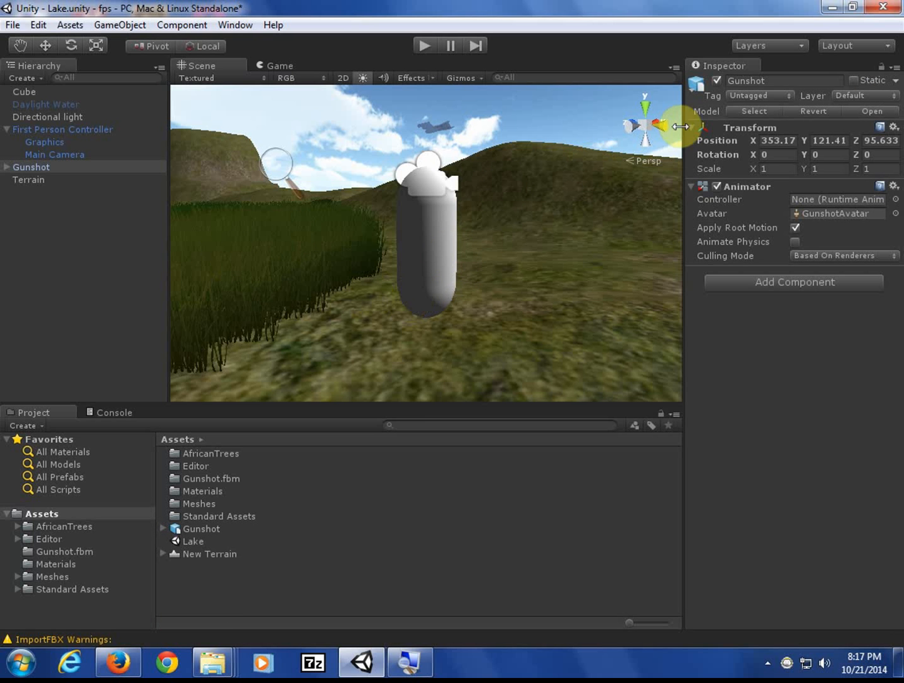
{"action": "left_click", "coordinate": [644, 111]}
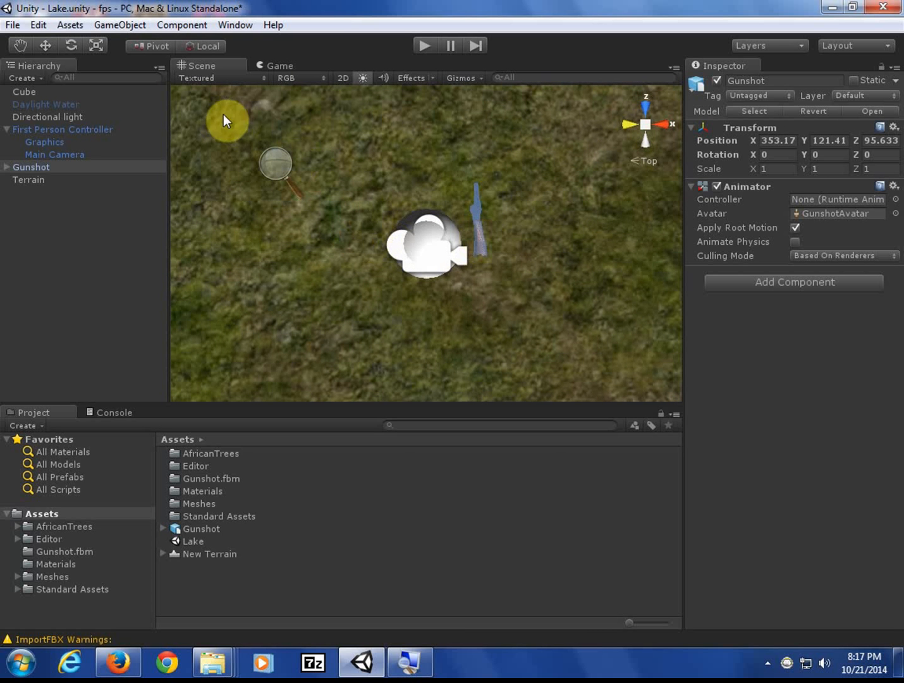
{"action": "left_click", "coordinate": [96, 46]}
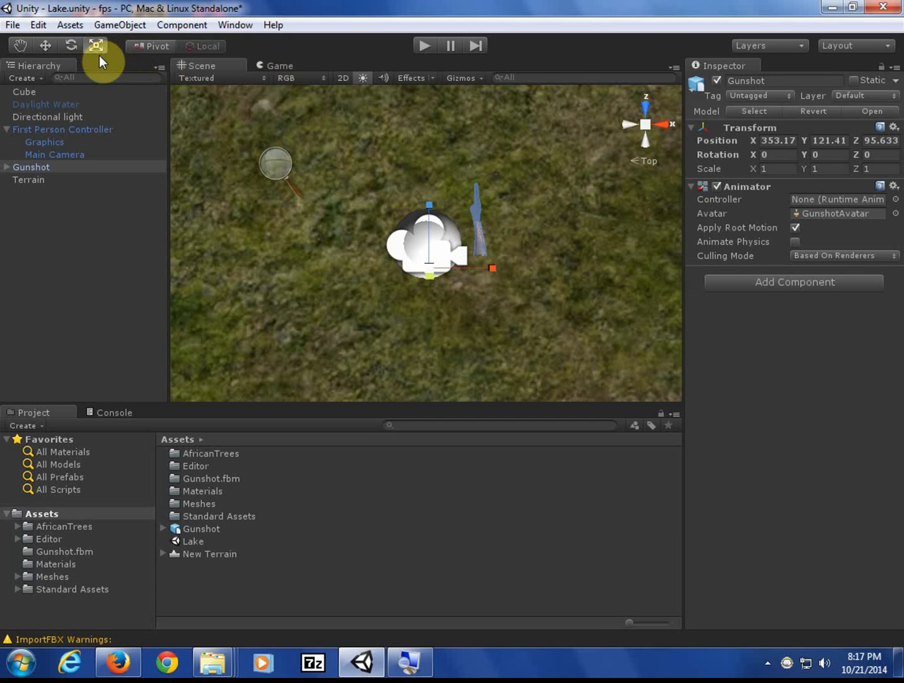
{"action": "left_click", "coordinate": [46, 41]}
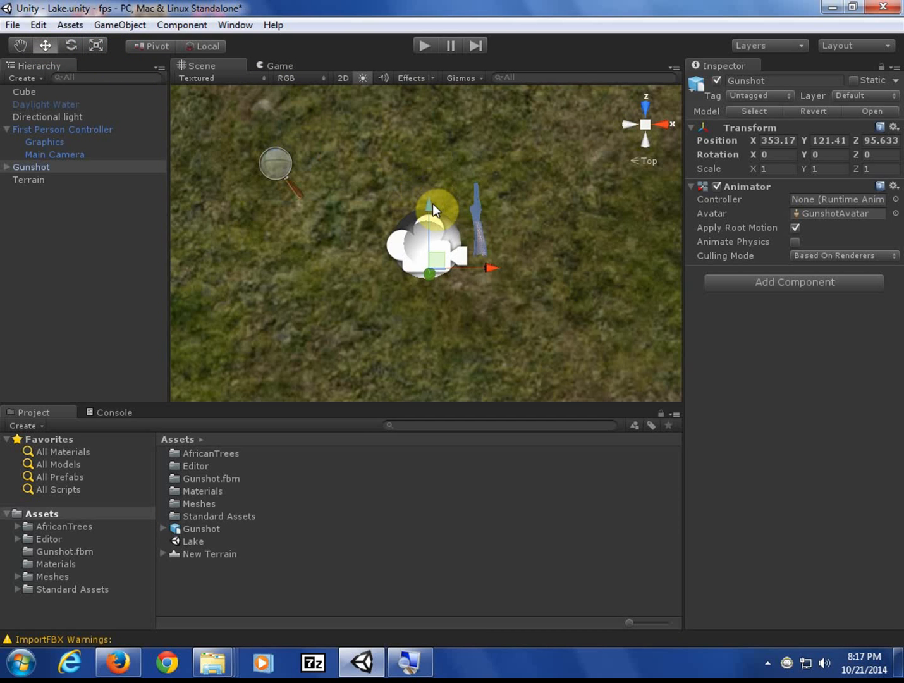
{"action": "left_click_drag", "start_coordinate": [433, 203], "coordinate": [421, 219]}
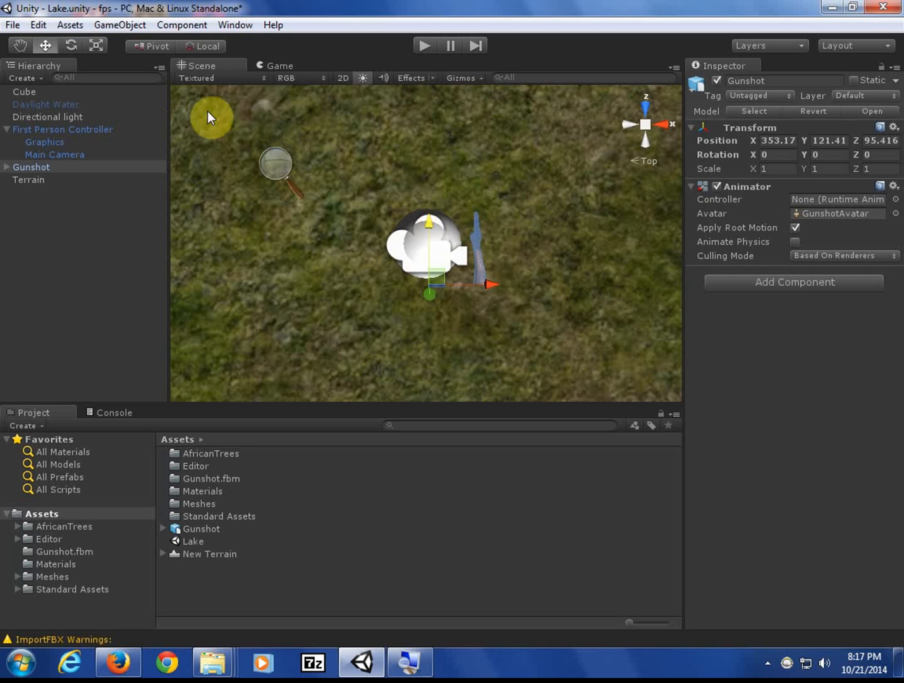
Dock the Game view below the Scene view, alongside Project and Console
{"action": "left_click", "coordinate": [275, 67]}
{"action": "left_click_drag", "start_coordinate": [275, 67], "coordinate": [202, 207]}
{"action": "left_click_drag", "start_coordinate": [170, 281], "coordinate": [237, 423]}
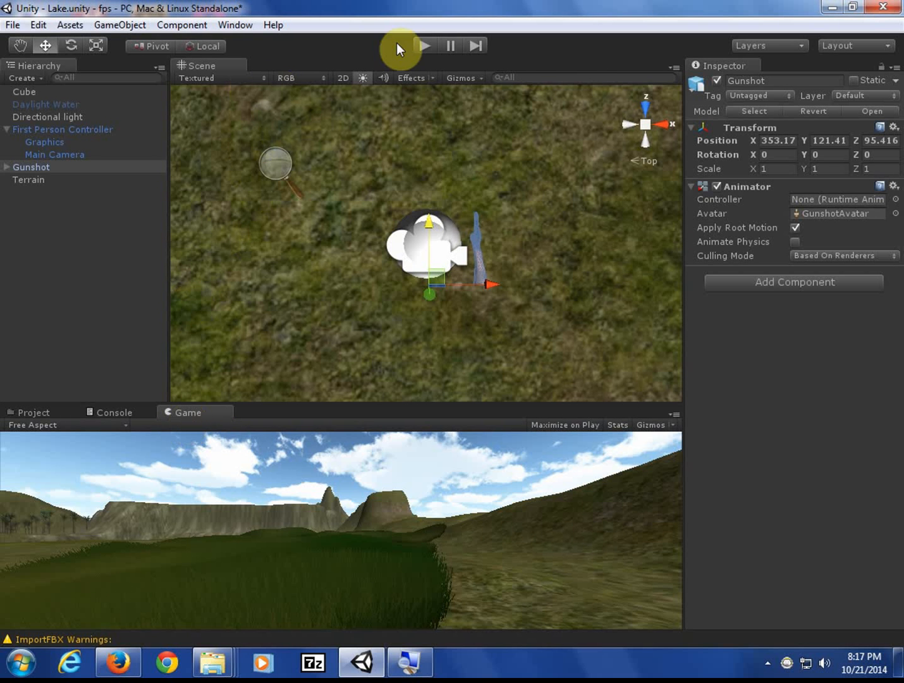
Move the Gunshot model back and down beside the controller capsule, to about Y 119.97 and Z 94.87
{"action": "left_click", "coordinate": [629, 125]}
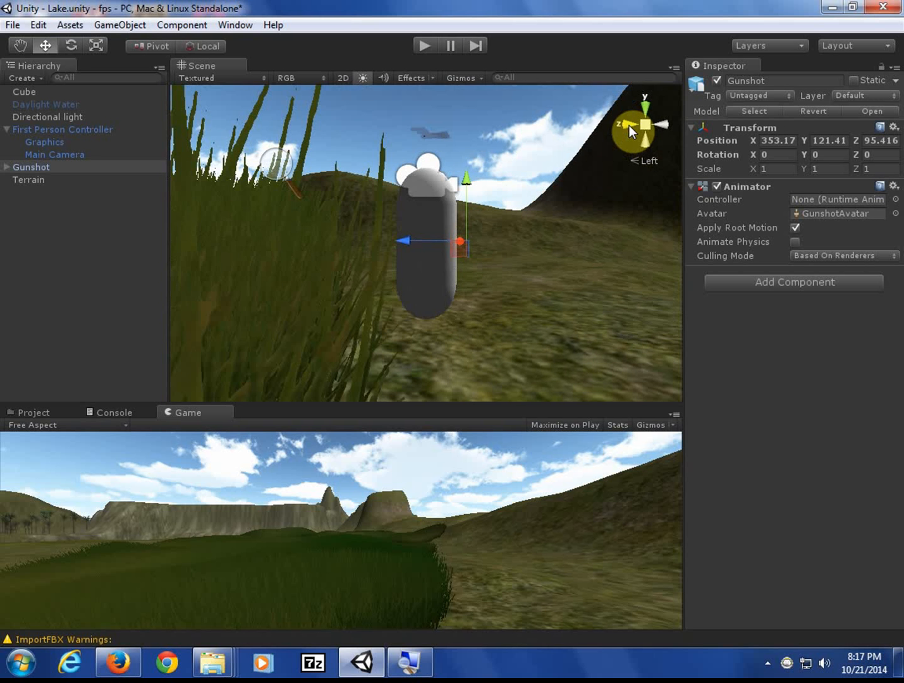
{"action": "left_click", "coordinate": [438, 139]}
{"action": "left_click", "coordinate": [436, 135]}
{"action": "mouse_move", "coordinate": [467, 186]}
{"action": "left_mouse_down"}
{"action": "mouse_move", "coordinate": [470, 221]}
{"action": "mouse_move", "coordinate": [471, 154]}
{"action": "mouse_move", "coordinate": [476, 172]}
{"action": "left_mouse_up"}
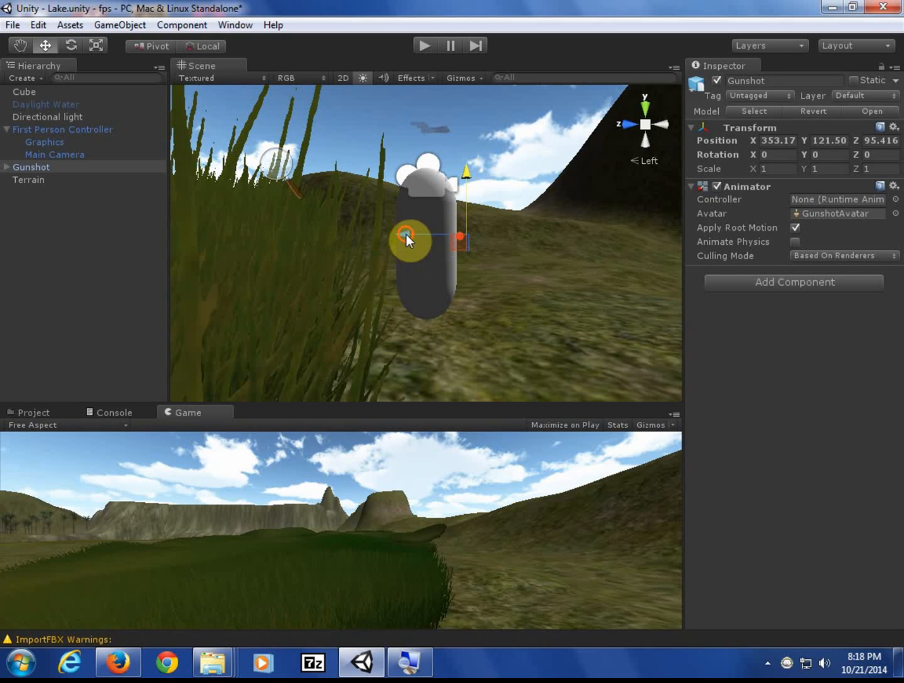
{"action": "left_click_drag", "start_coordinate": [406, 234], "coordinate": [446, 234]}
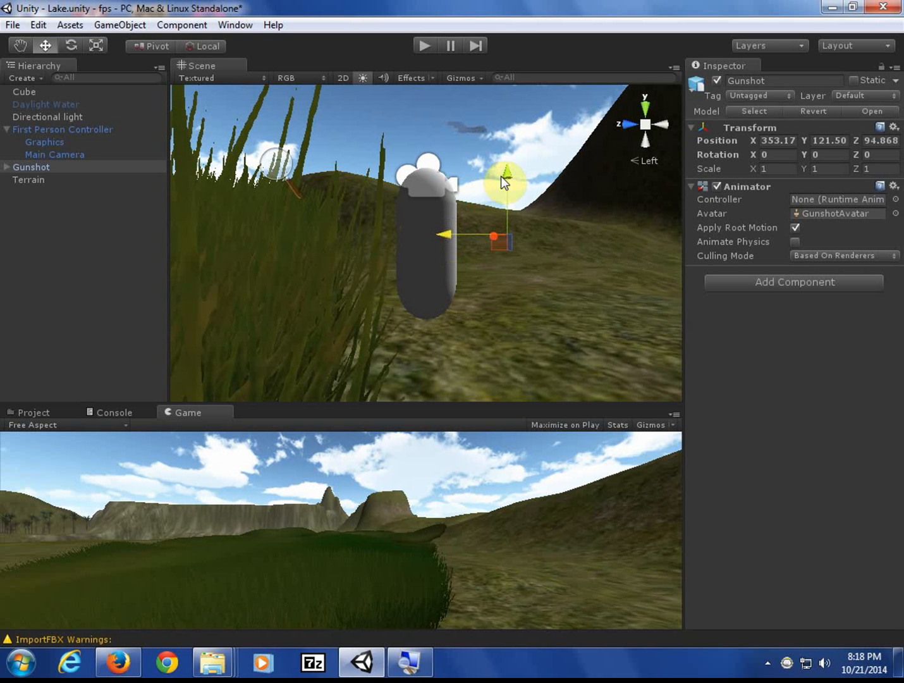
{"action": "left_click_drag", "start_coordinate": [505, 202], "coordinate": [506, 289]}
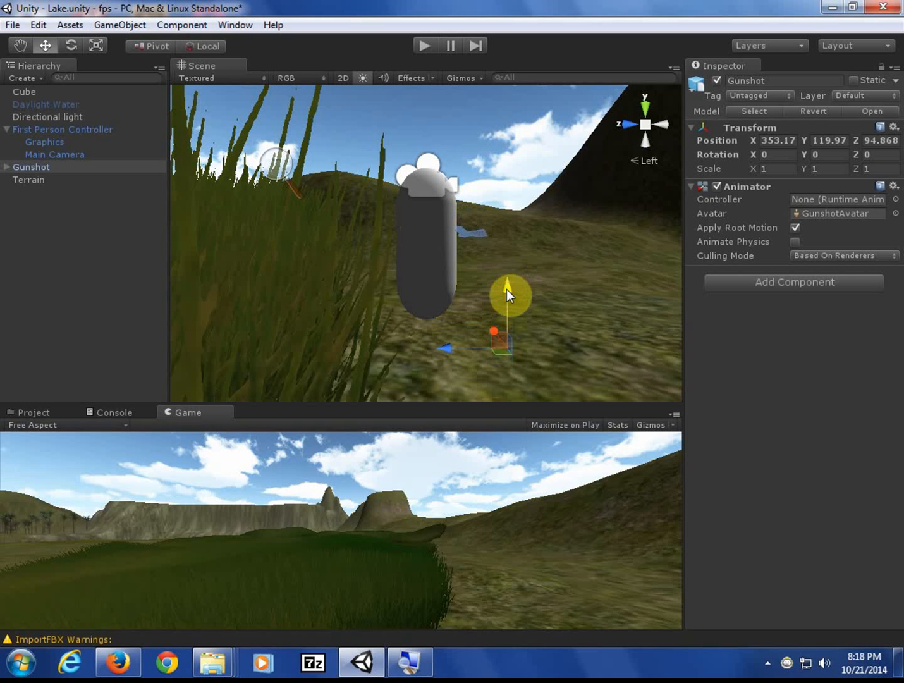
Raise the Gunshot model above the controller capsule to about Y 122.04
{"action": "left_click", "coordinate": [627, 123]}
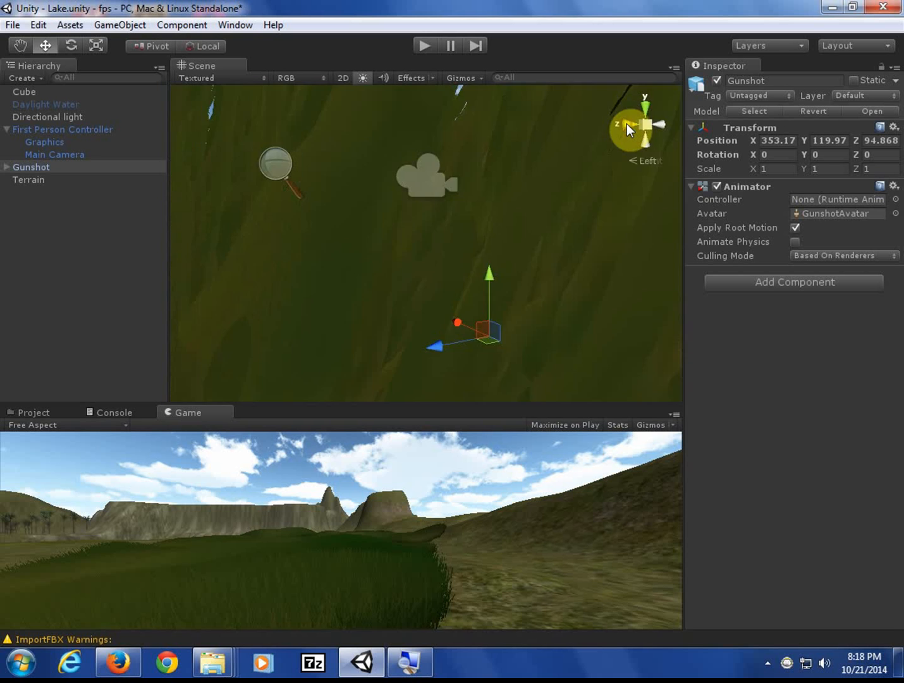
{"action": "scroll", "coordinate": [513, 171], "scroll_direction": "down", "scroll_amount": 4}
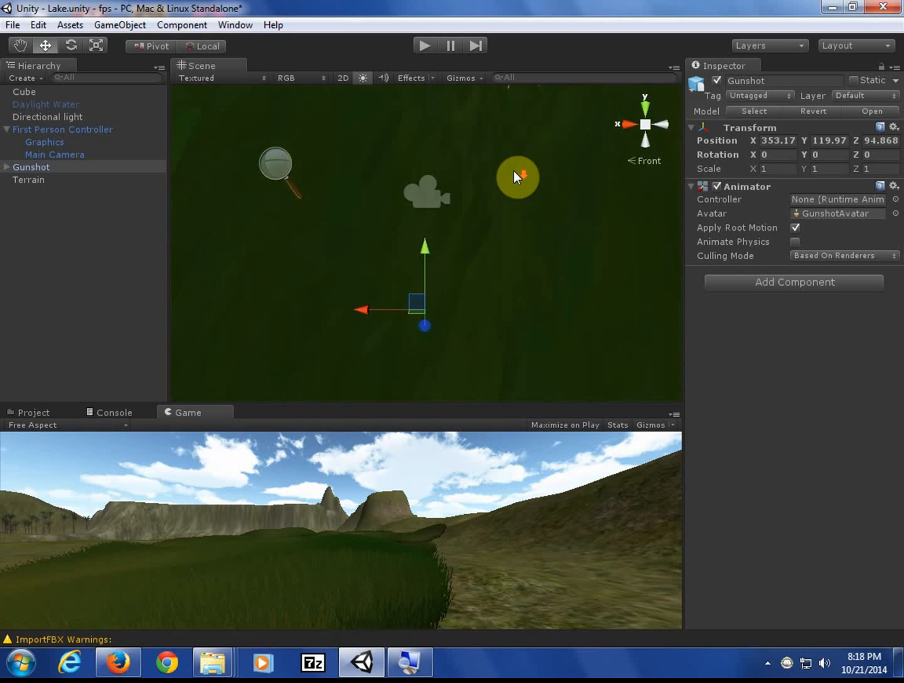
{"action": "scroll", "coordinate": [513, 171], "scroll_direction": "down", "scroll_amount": 4}
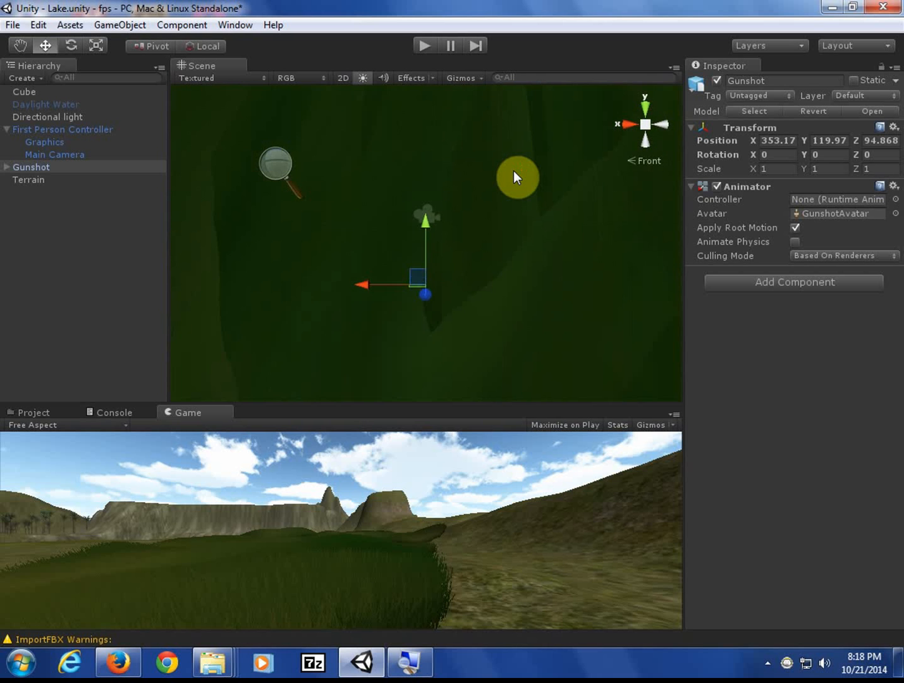
{"action": "scroll", "coordinate": [514, 171], "scroll_direction": "down", "scroll_amount": 4}
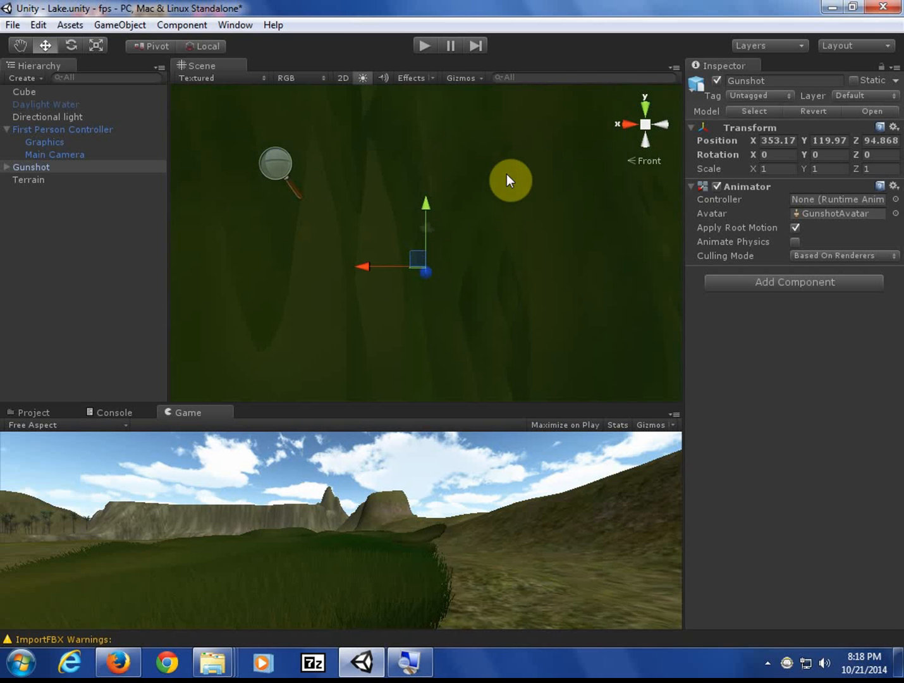
{"action": "middle_click_drag", "start_coordinate": [488, 182], "coordinate": [484, 240]}
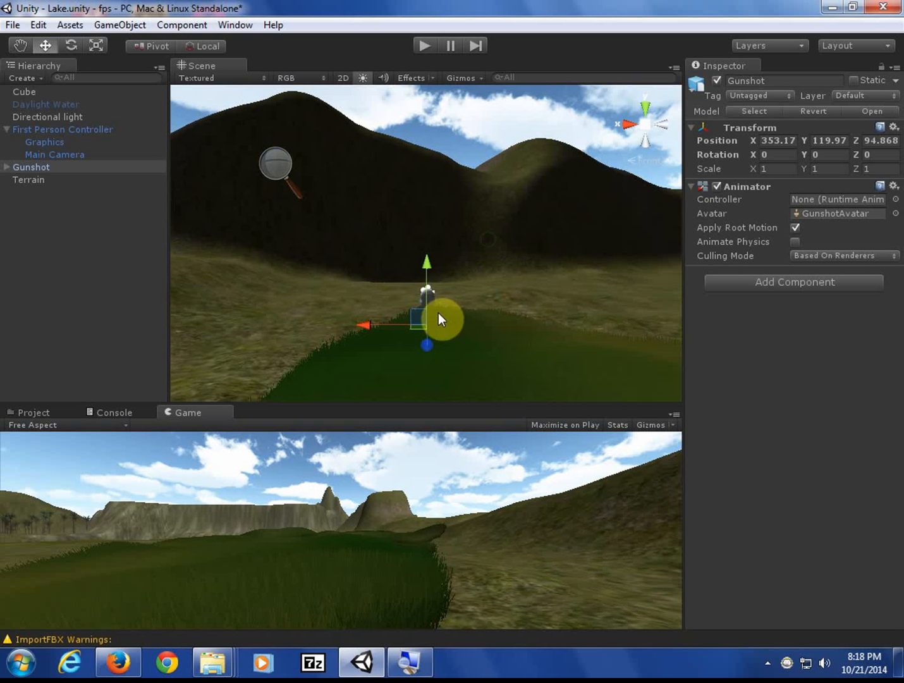
{"action": "left_click_drag", "start_coordinate": [427, 269], "coordinate": [428, 233]}
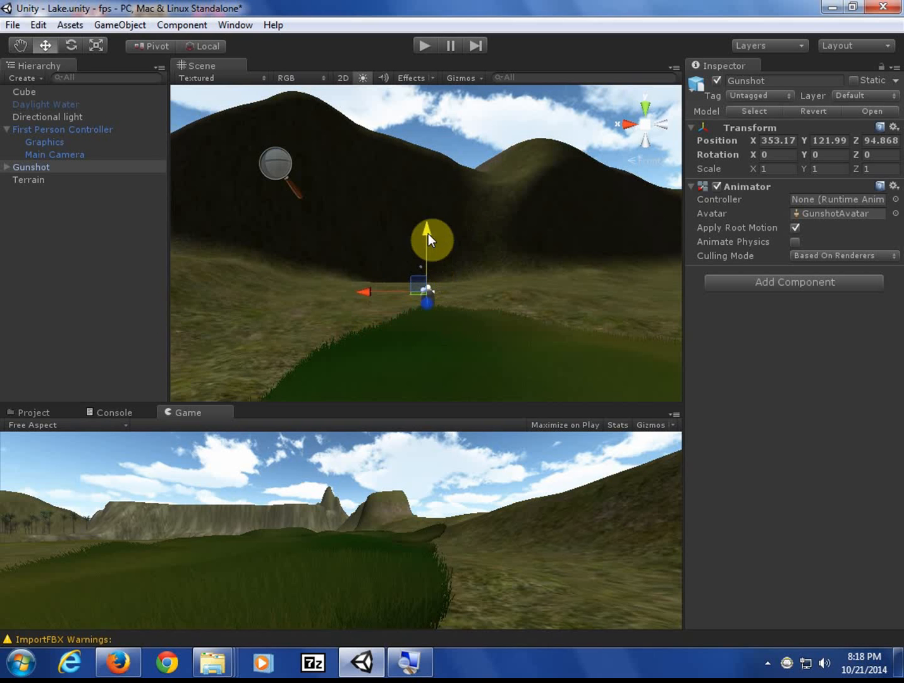
Lower the Gunshot model to about Y 120.41 and move it forward to about Z 96.09, in front of the camera
{"action": "middle_click_drag", "start_coordinate": [418, 297], "coordinate": [557, 316]}
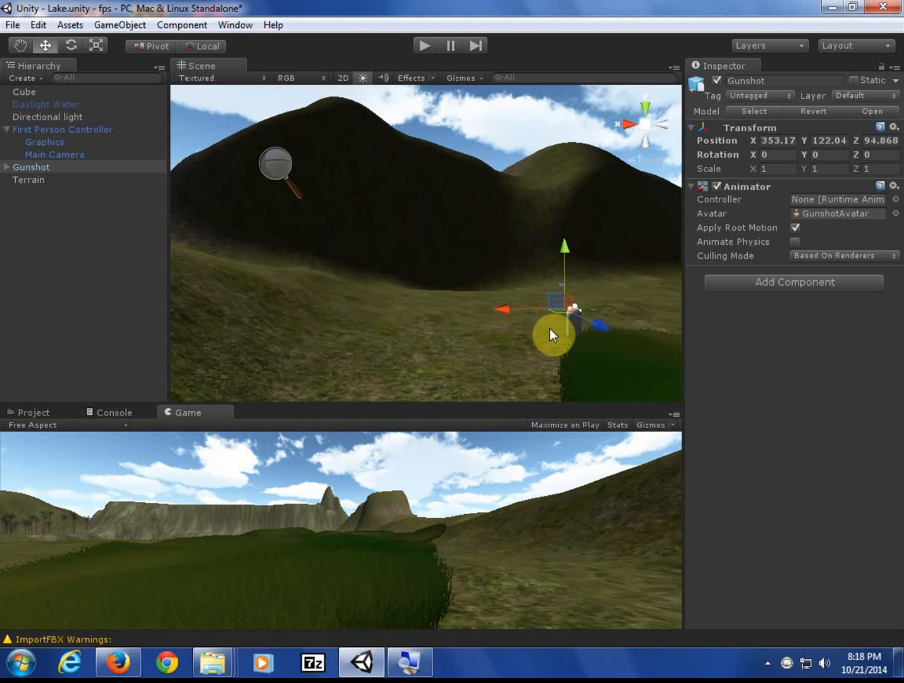
{"action": "right_click_drag", "start_coordinate": [549, 329], "coordinate": [616, 323]}
{"action": "right_click_drag", "start_coordinate": [418, 323], "coordinate": [562, 335]}
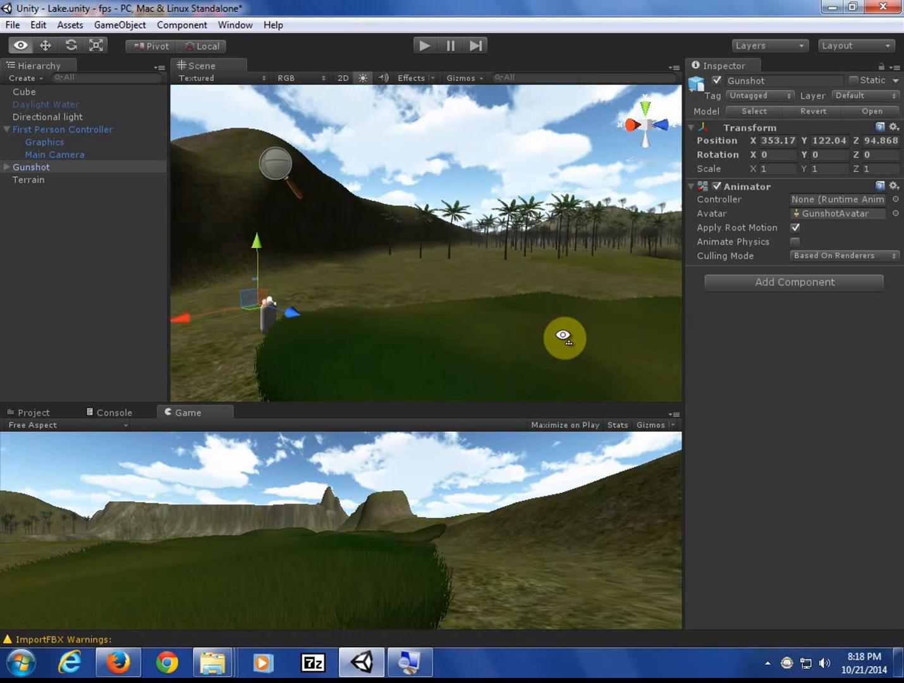
{"action": "middle_click_drag", "start_coordinate": [332, 323], "coordinate": [582, 365]}
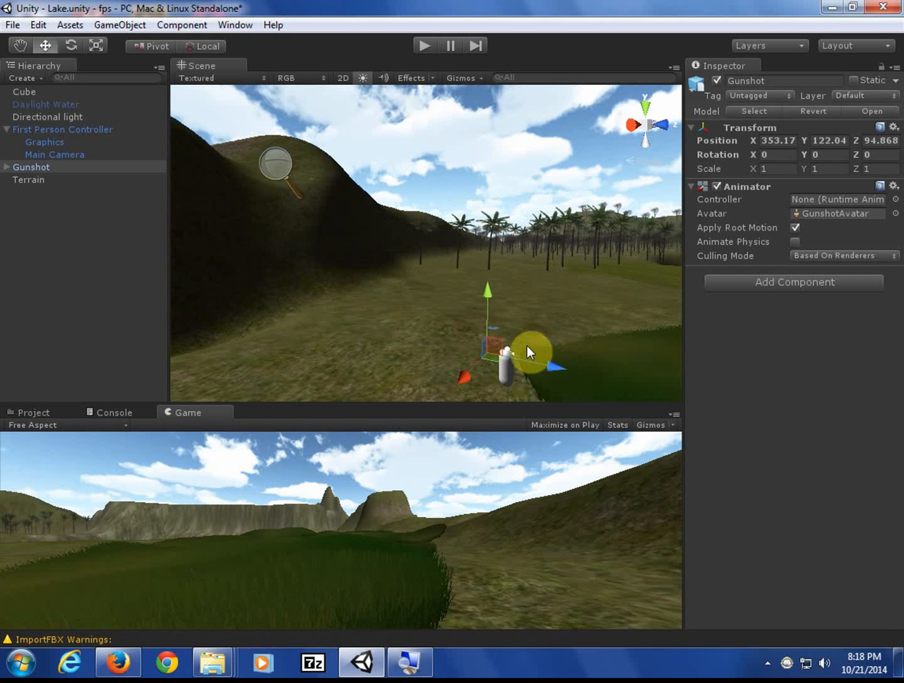
{"action": "left_click_drag", "start_coordinate": [487, 294], "coordinate": [499, 322]}
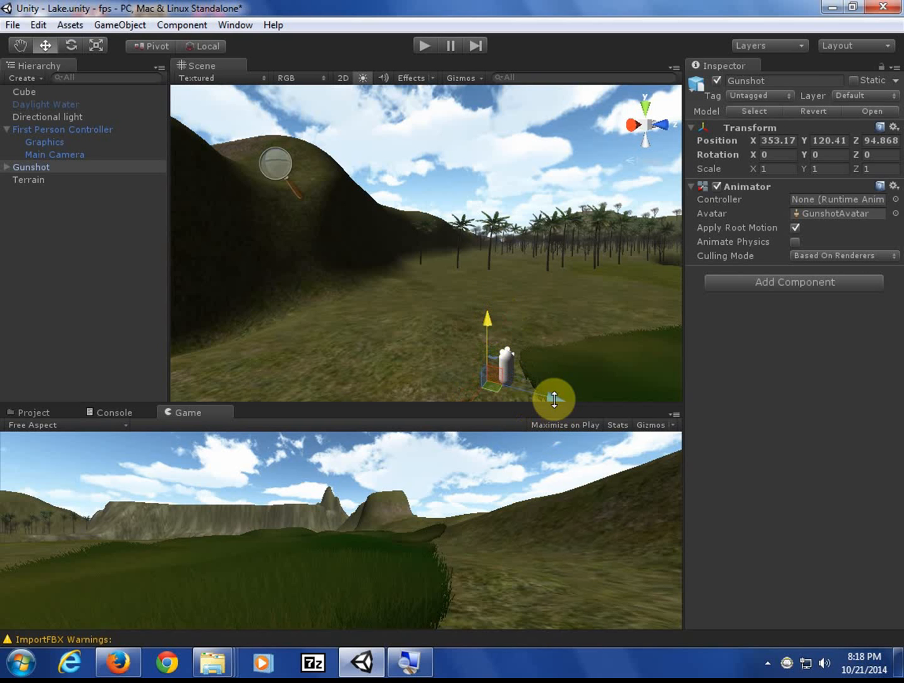
{"action": "left_click_drag", "start_coordinate": [548, 397], "coordinate": [567, 405]}
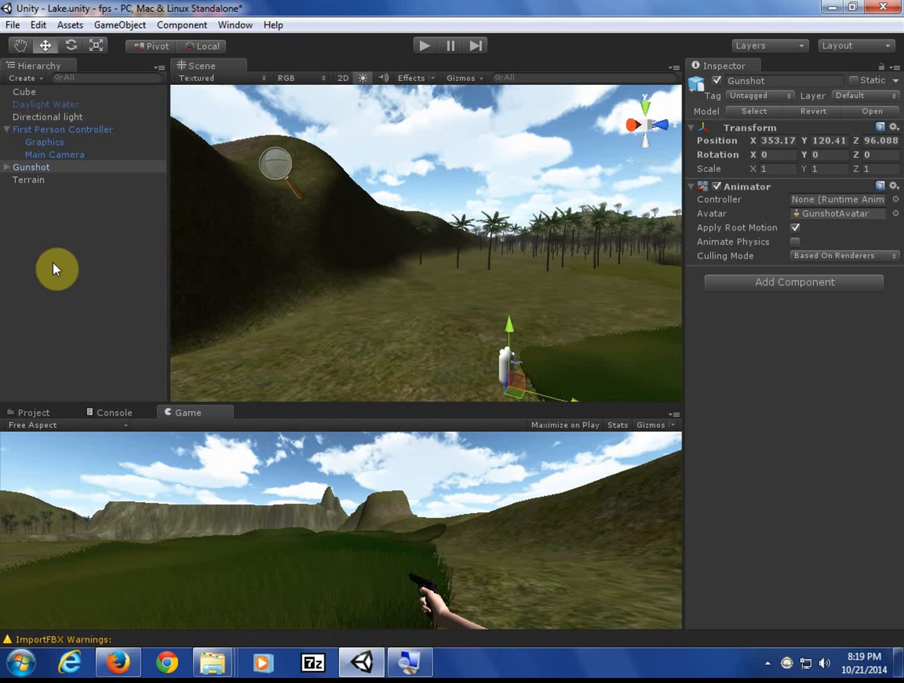
Make Gunshot a child of the First Person Controller's Main Camera and test the gun hand in play mode
{"action": "left_click", "coordinate": [29, 168]}
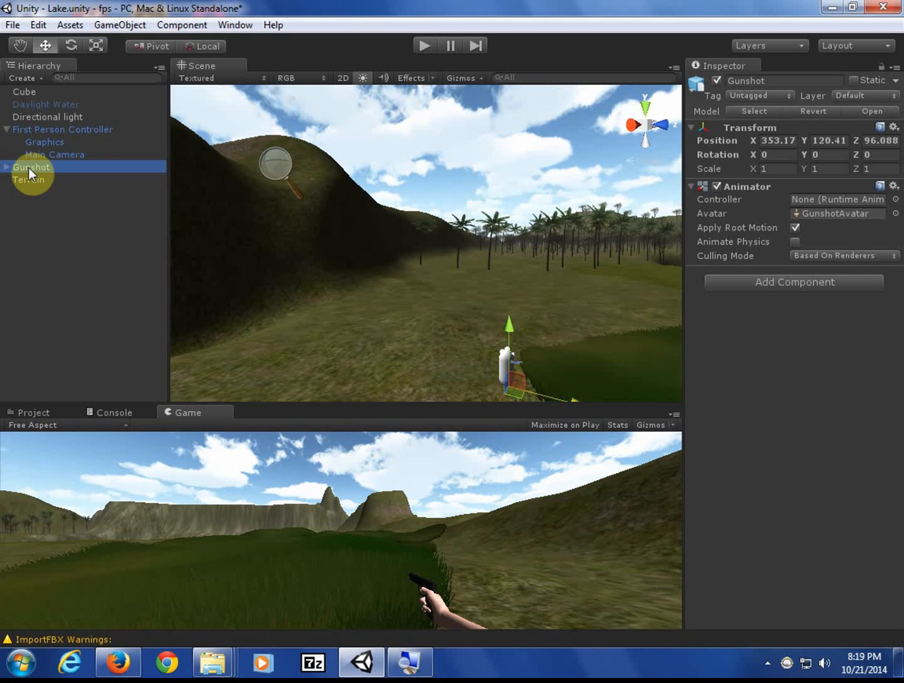
{"action": "left_click_drag", "start_coordinate": [28, 167], "coordinate": [38, 156]}
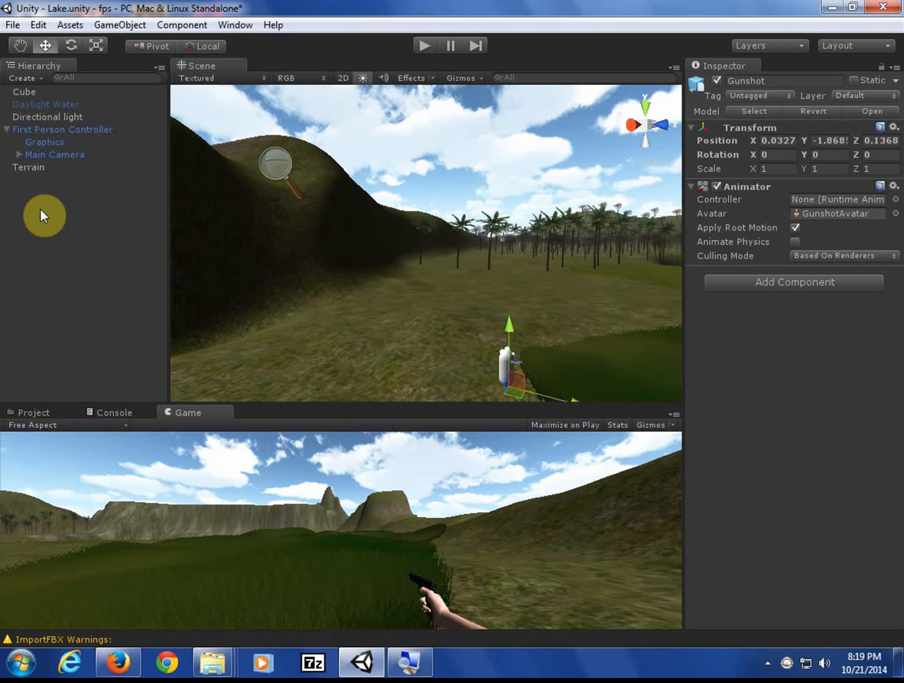
{"action": "left_click", "coordinate": [427, 45]}
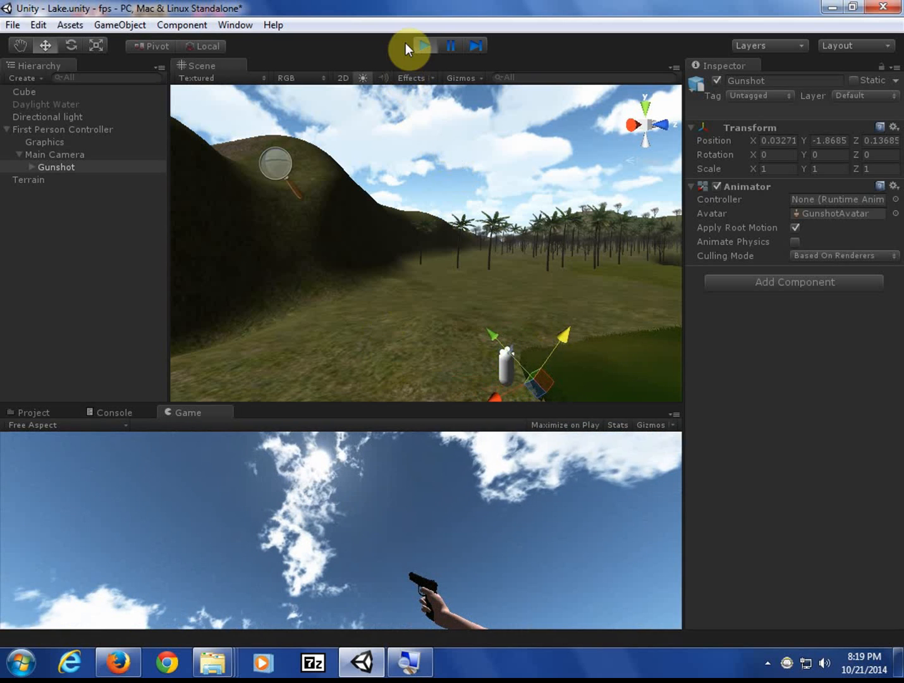
{"action": "left_click", "coordinate": [419, 44]}
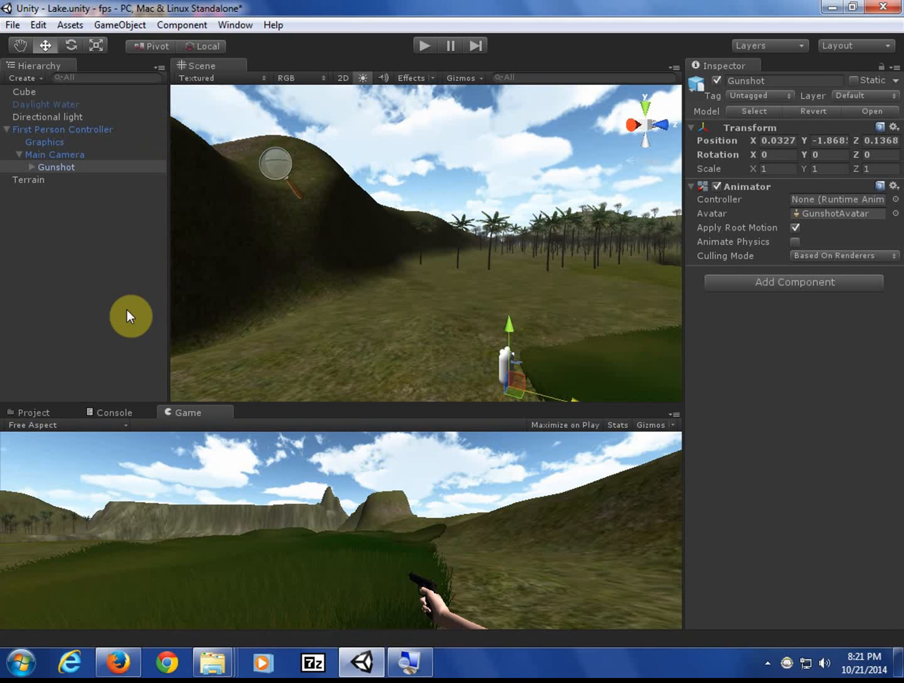
Add a new CSharp script component named GunController to the Gunshot object under the Main Camera
{"action": "left_click", "coordinate": [47, 411]}
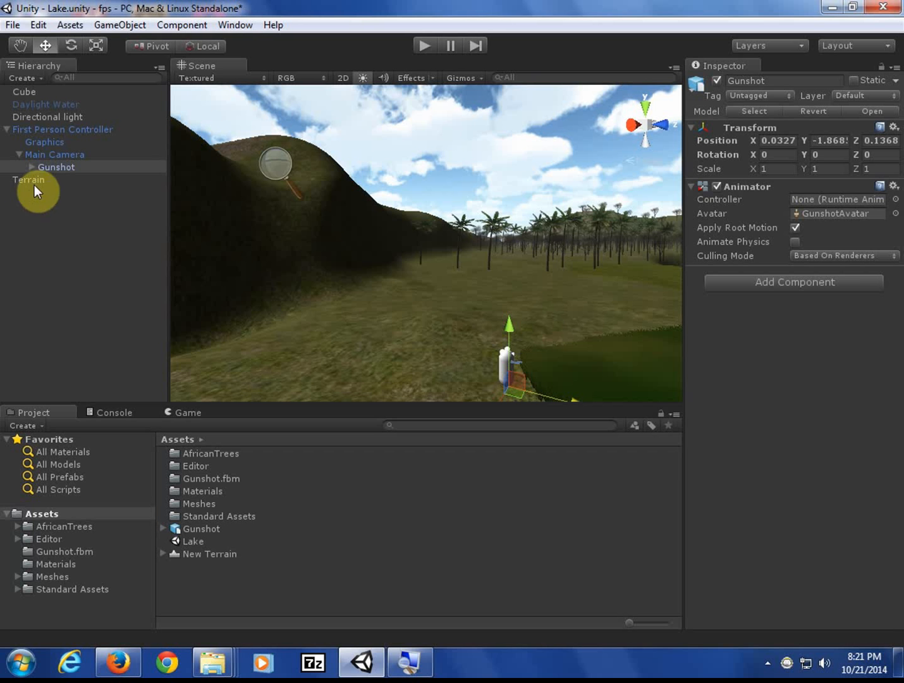
{"action": "left_click", "coordinate": [50, 167]}
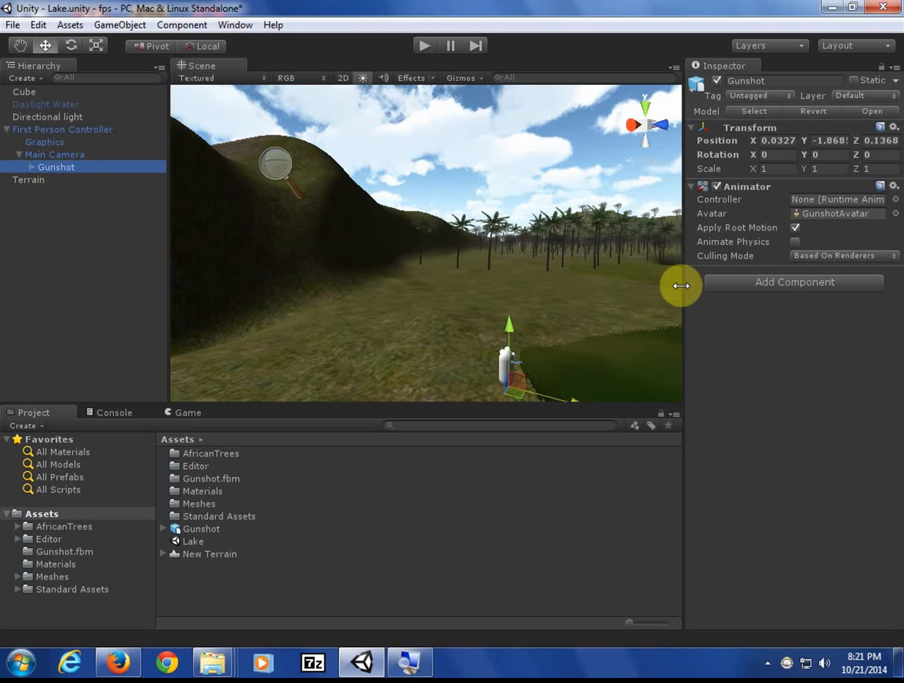
{"action": "left_click", "coordinate": [776, 288]}
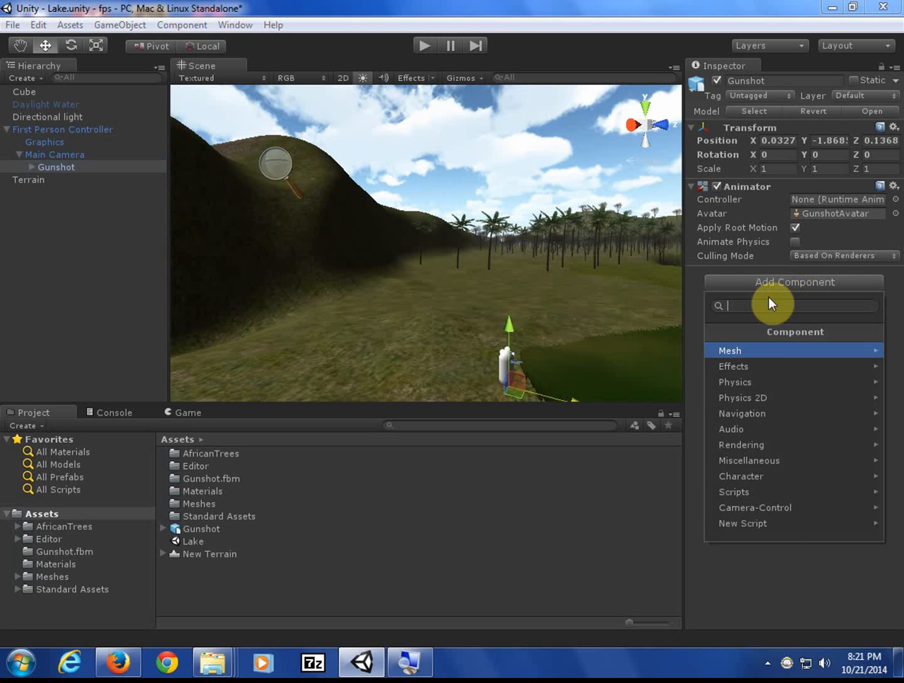
{"action": "left_click", "coordinate": [783, 517]}
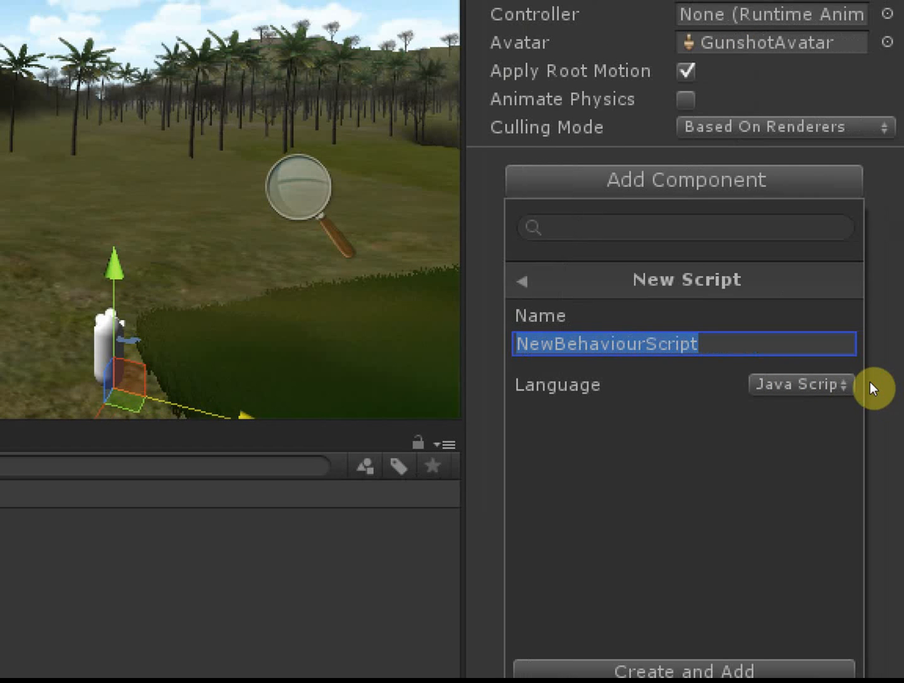
{"action": "left_click", "coordinate": [870, 384]}
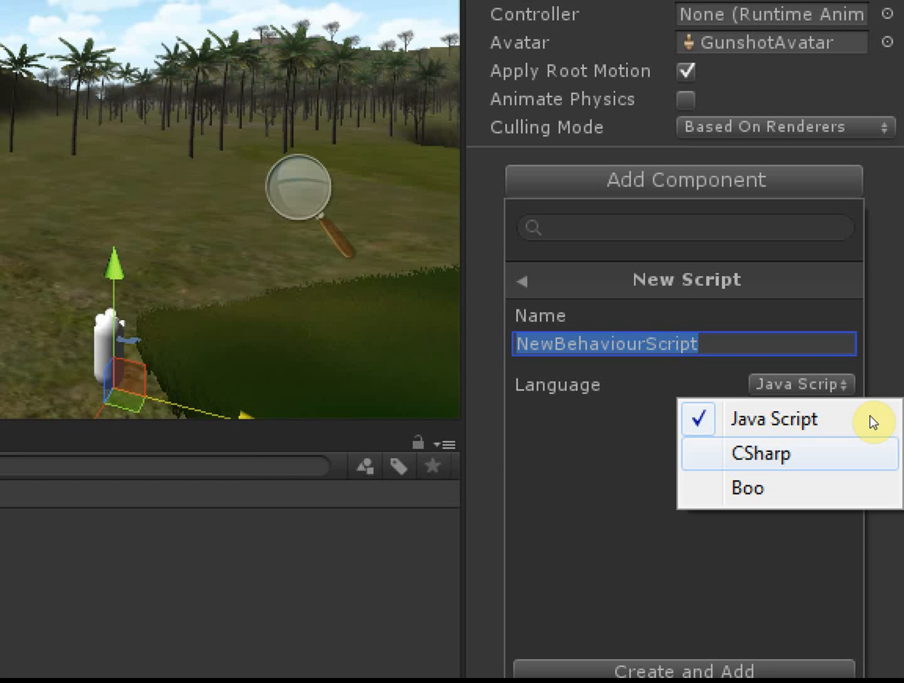
{"action": "key", "text": "Return"}
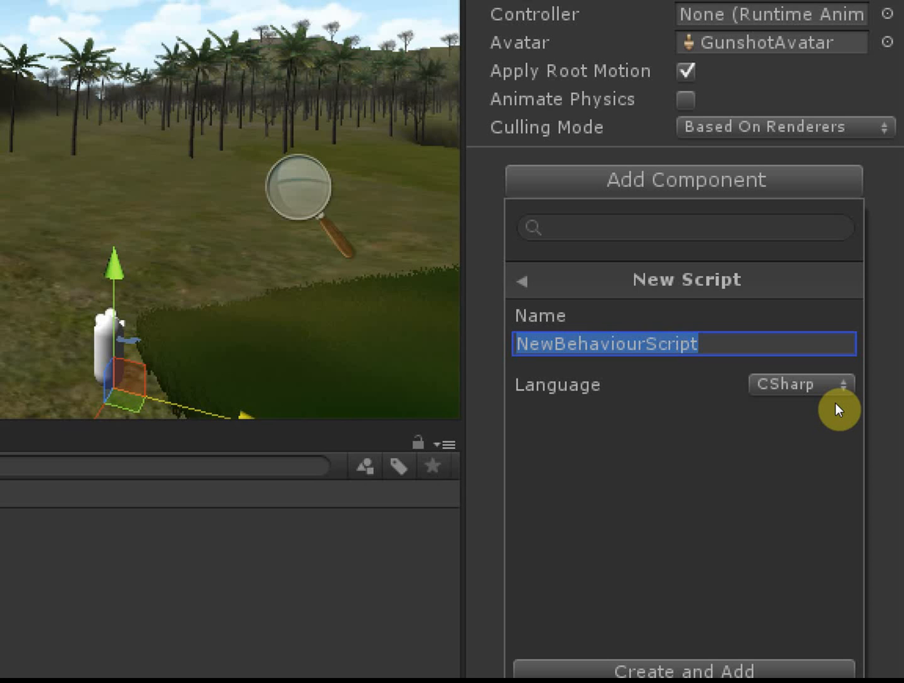
{"action": "type", "text": "gu"}
{"action": "key", "text": "BackSpace"}
{"action": "key", "text": "BackSpace"}
{"action": "type", "text": "GunContr"}
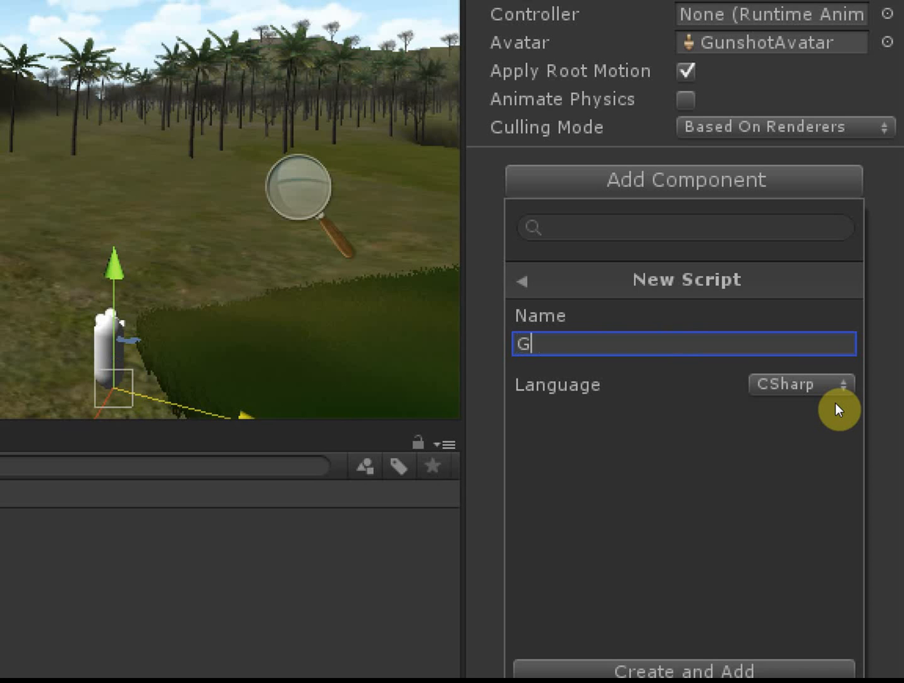
{"action": "type", "text": "oller"}
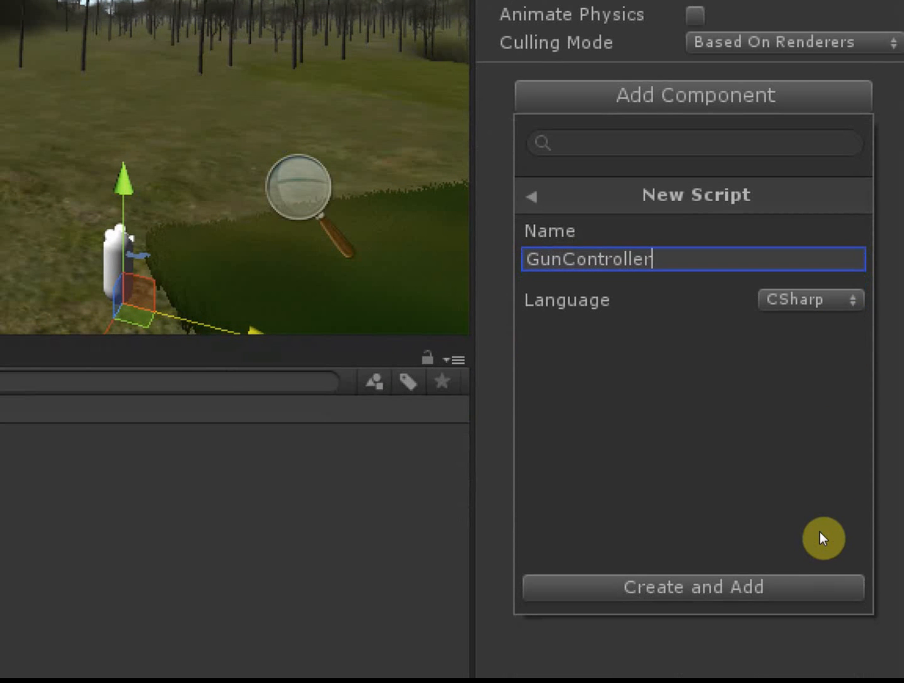
{"action": "key", "text": "Return"}
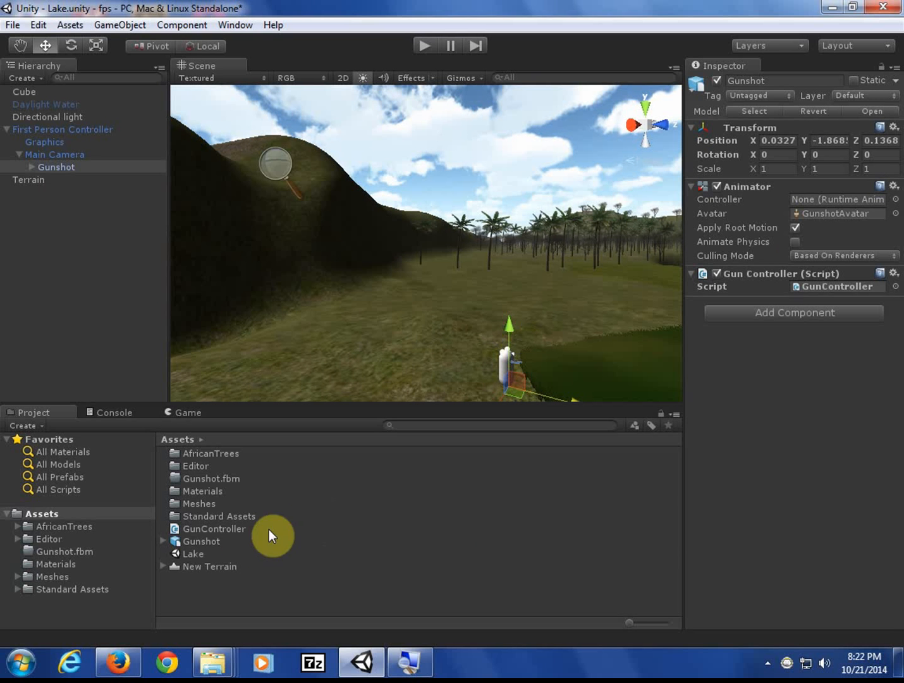
In the Gunshot model's animation import settings, rename the Take 001 clip as Still
{"action": "left_click", "coordinate": [216, 540]}
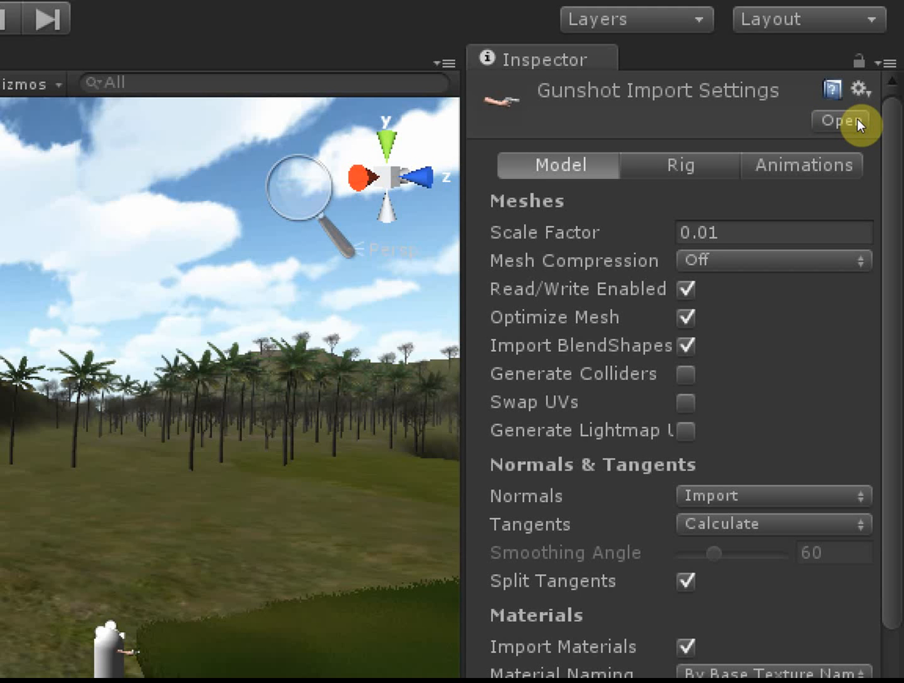
{"action": "left_click", "coordinate": [812, 166]}
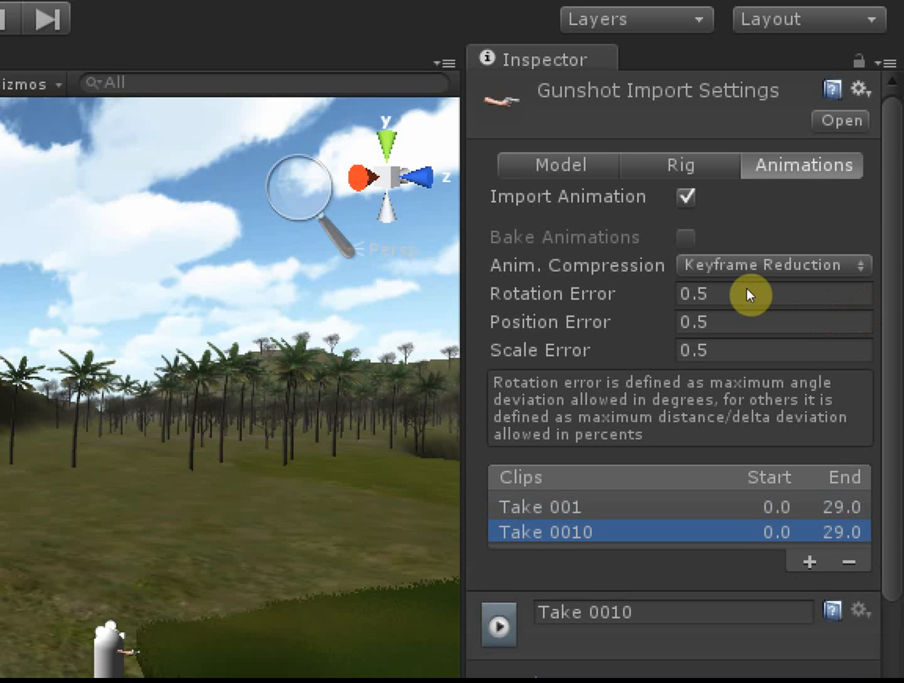
{"action": "key", "text": "Up"}
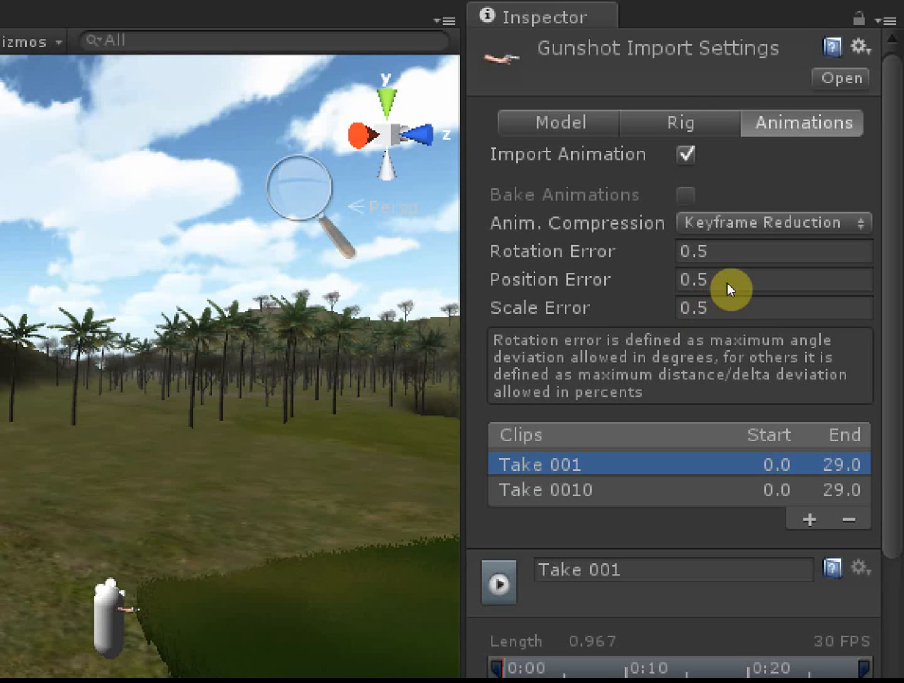
{"action": "left_click", "coordinate": [706, 338]}
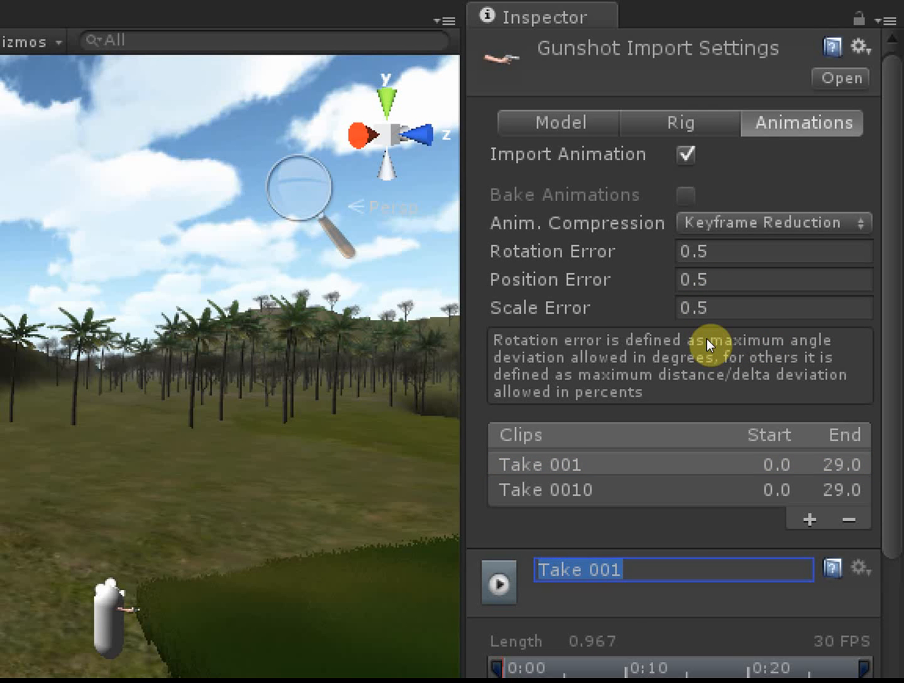
{"action": "type", "text": "Still"}
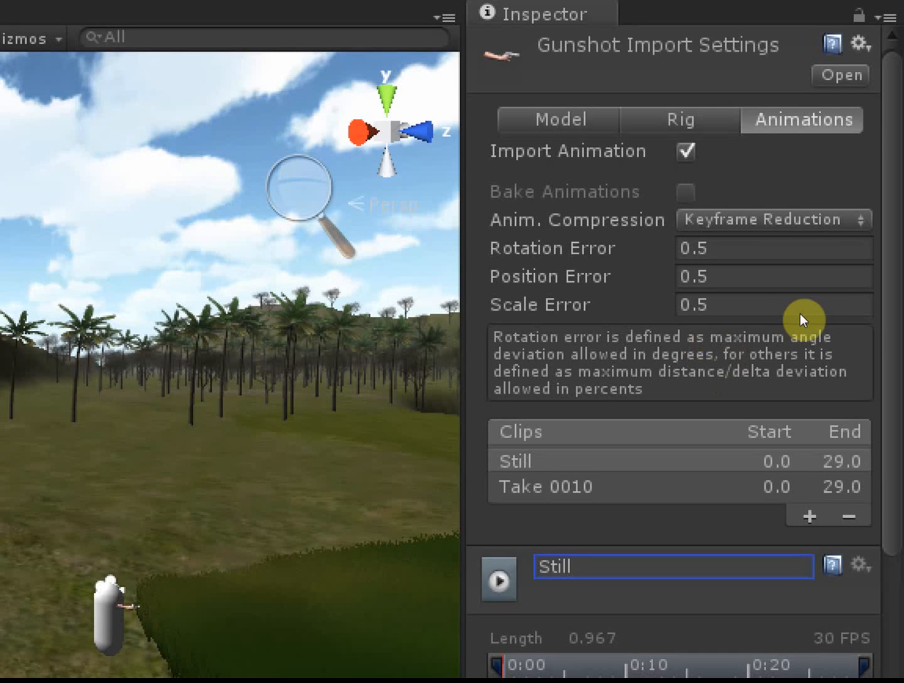
Set the Still clip's end frame to 0.1
{"action": "scroll", "coordinate": [895, 317], "scroll_direction": "down", "scroll_amount": 4}
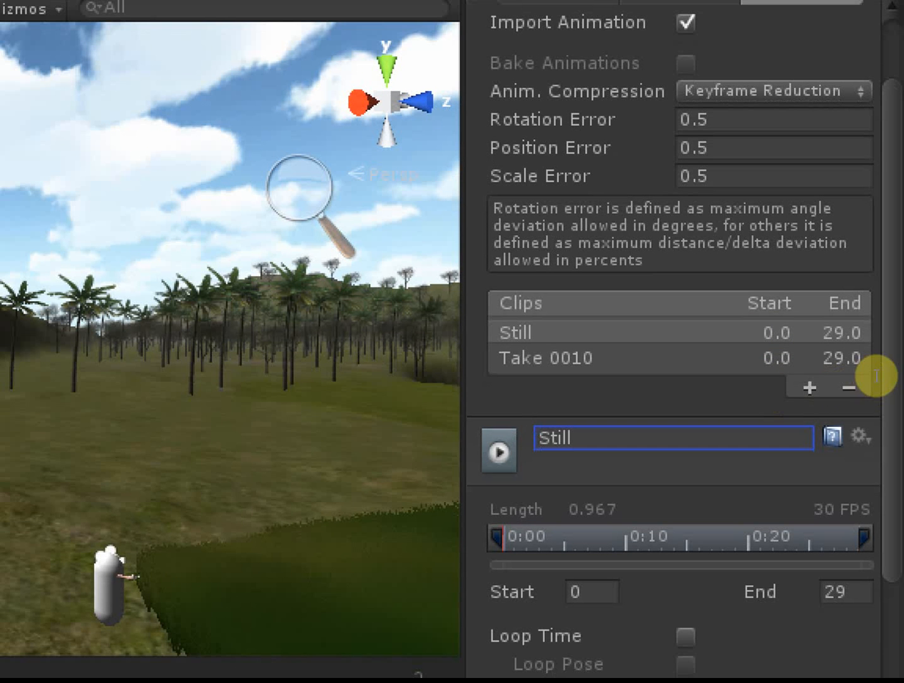
{"action": "left_click", "coordinate": [853, 591]}
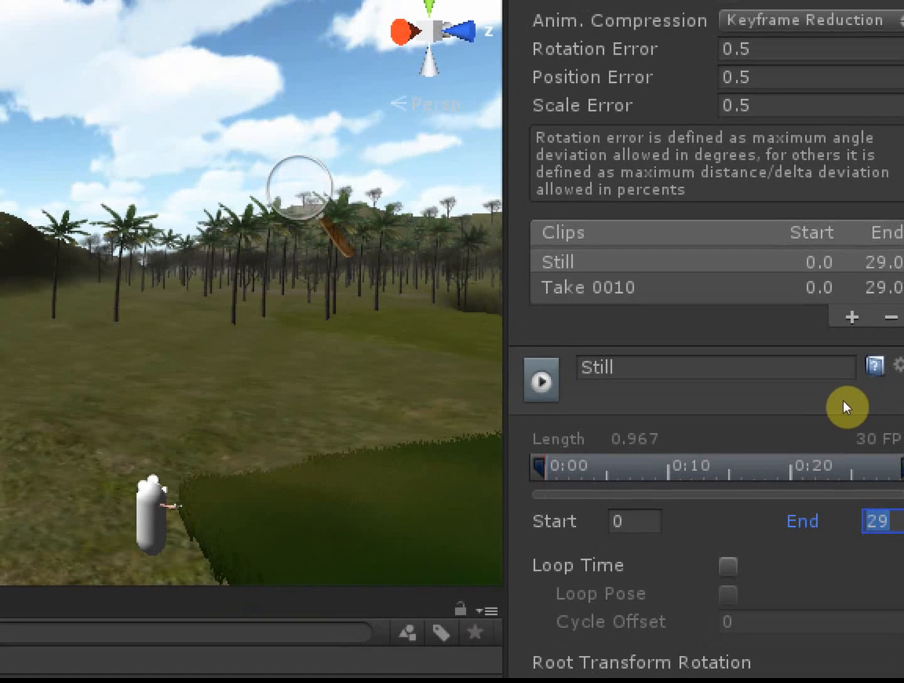
{"action": "type", "text": "1"}
{"action": "key", "text": "BackSpace"}
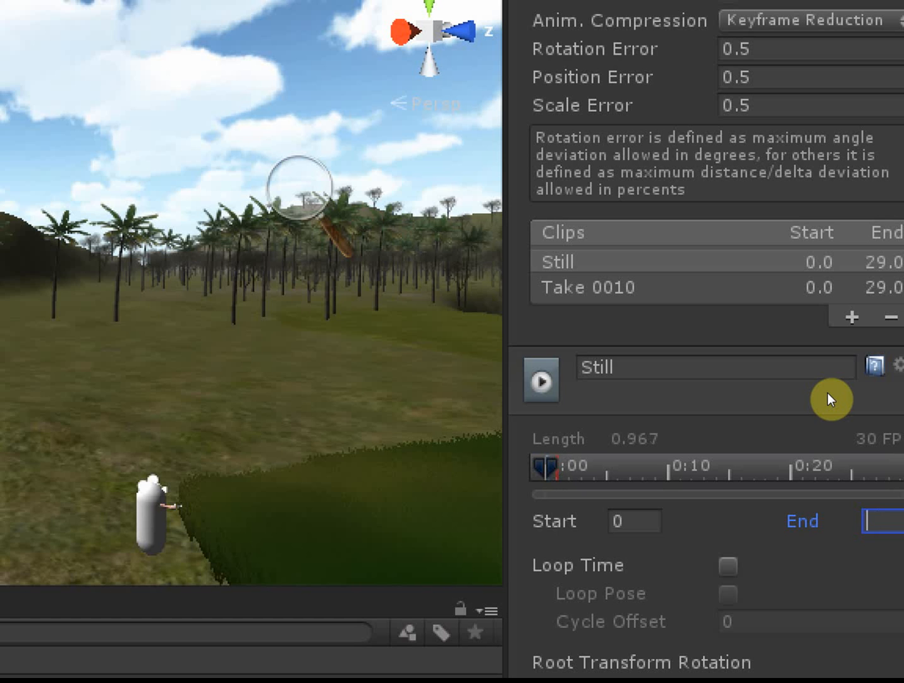
{"action": "type", "text": "0"}
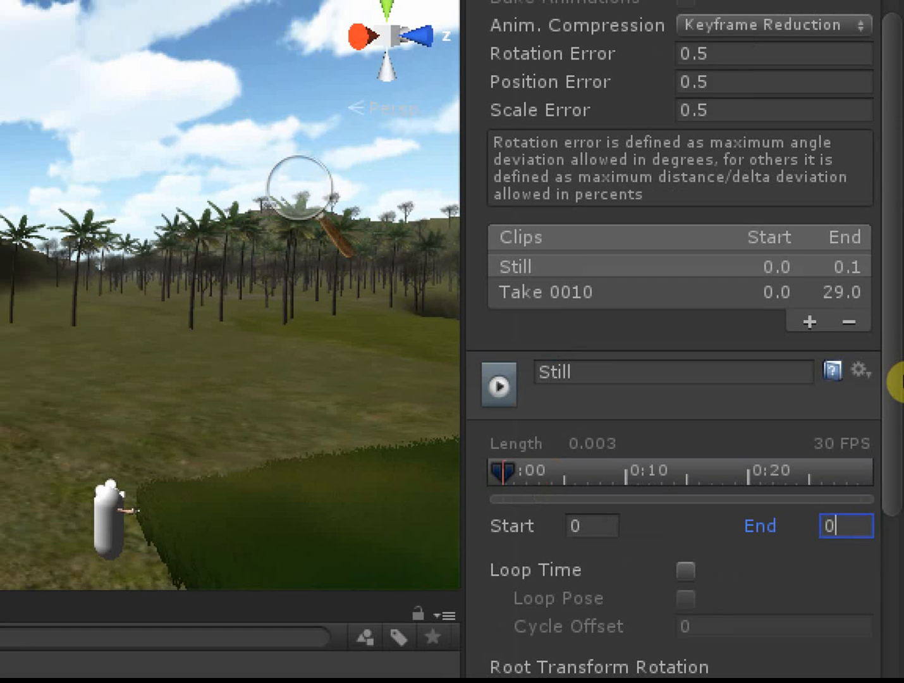
{"action": "scroll", "coordinate": [900, 376], "scroll_direction": "down", "scroll_amount": 3}
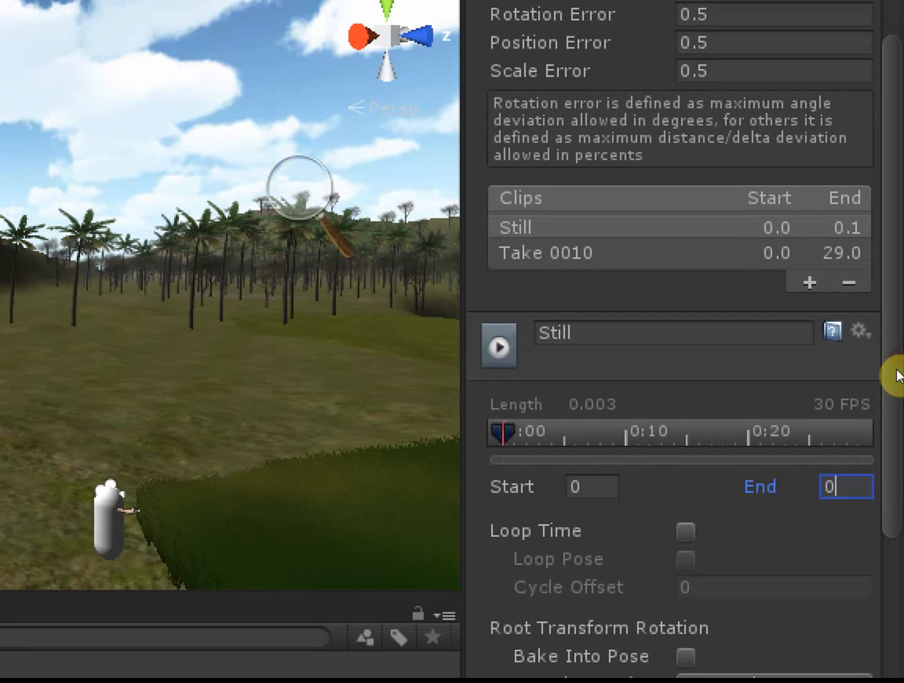
{"action": "type", "text": ".1"}
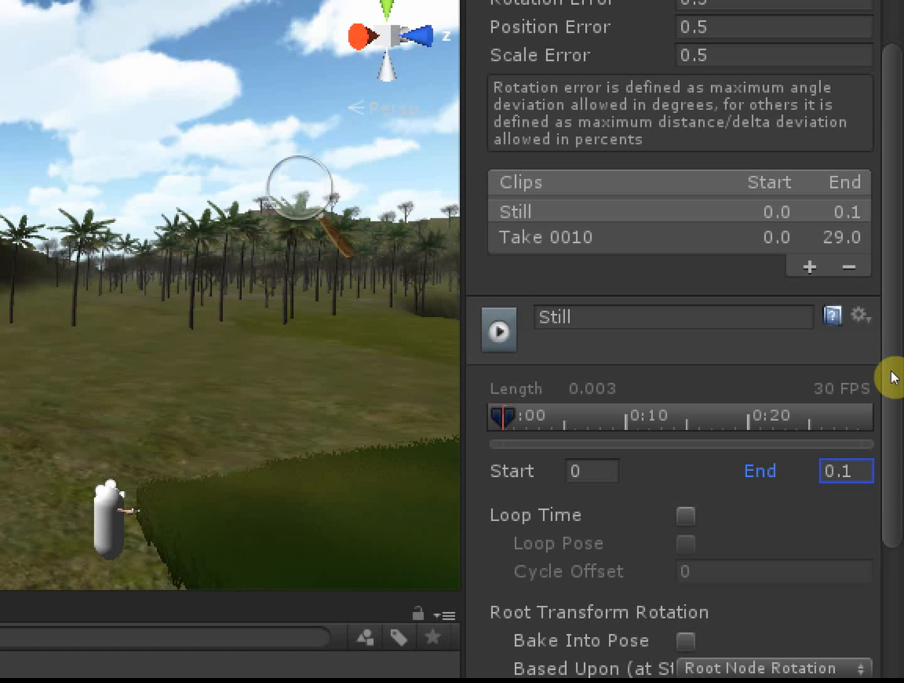
Rename the Take 0010 clip as Bang and set its end frame to 7
{"action": "left_click", "coordinate": [713, 236]}
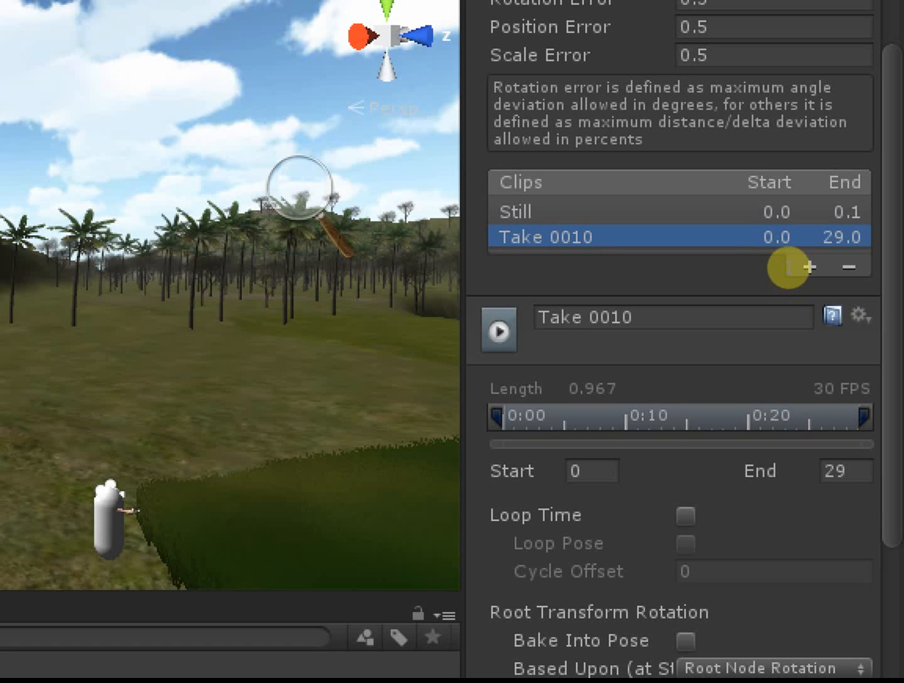
{"action": "left_click", "coordinate": [787, 266]}
{"action": "type", "text": "Bang"}
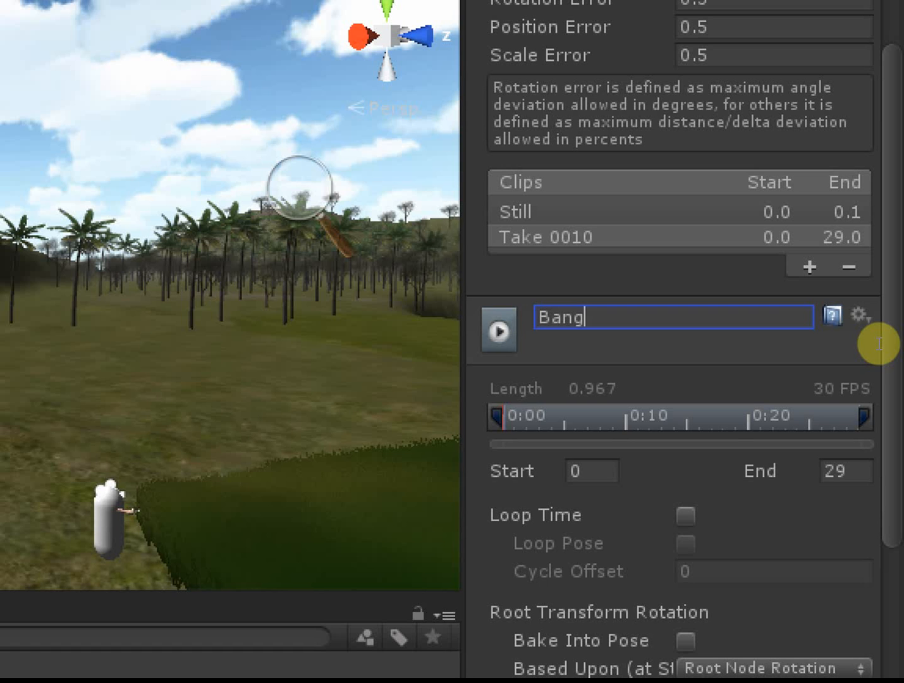
{"action": "key", "text": "Tab"}
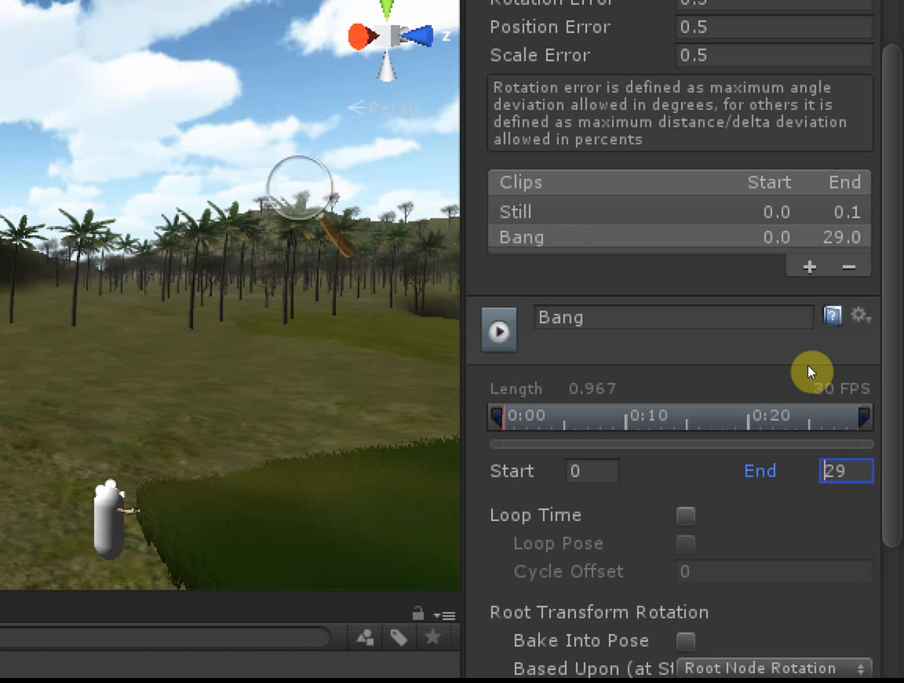
{"action": "double_click", "coordinate": [875, 344]}
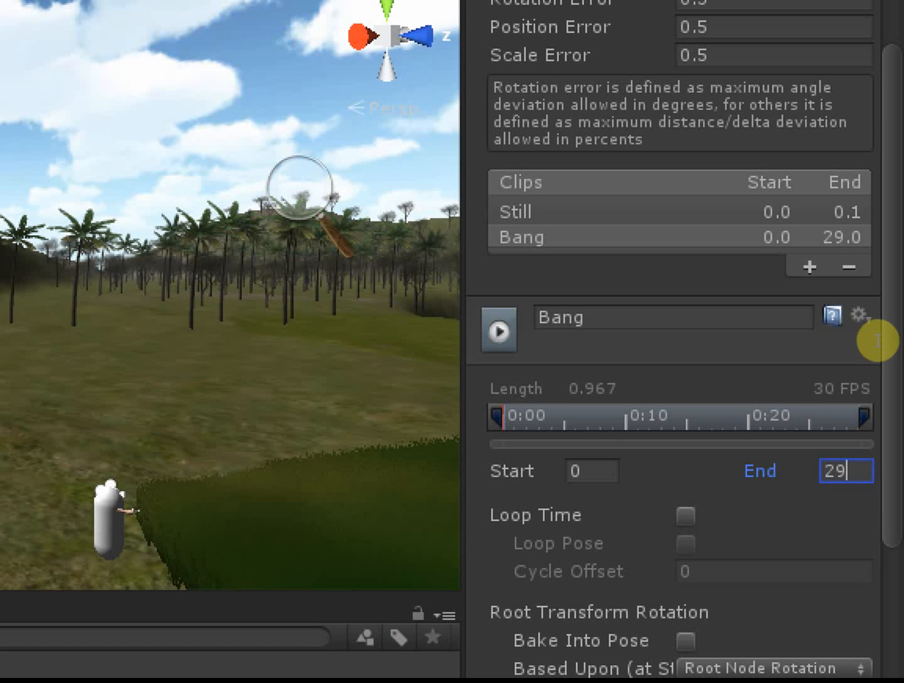
{"action": "type", "text": "2"}
{"action": "key", "text": "BackSpace"}
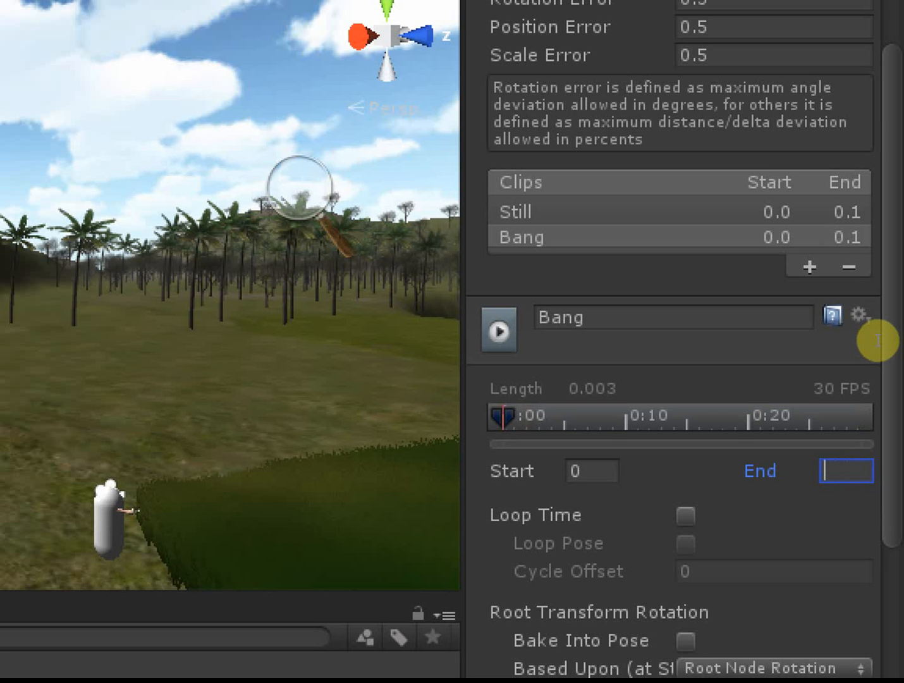
{"action": "type", "text": "7"}
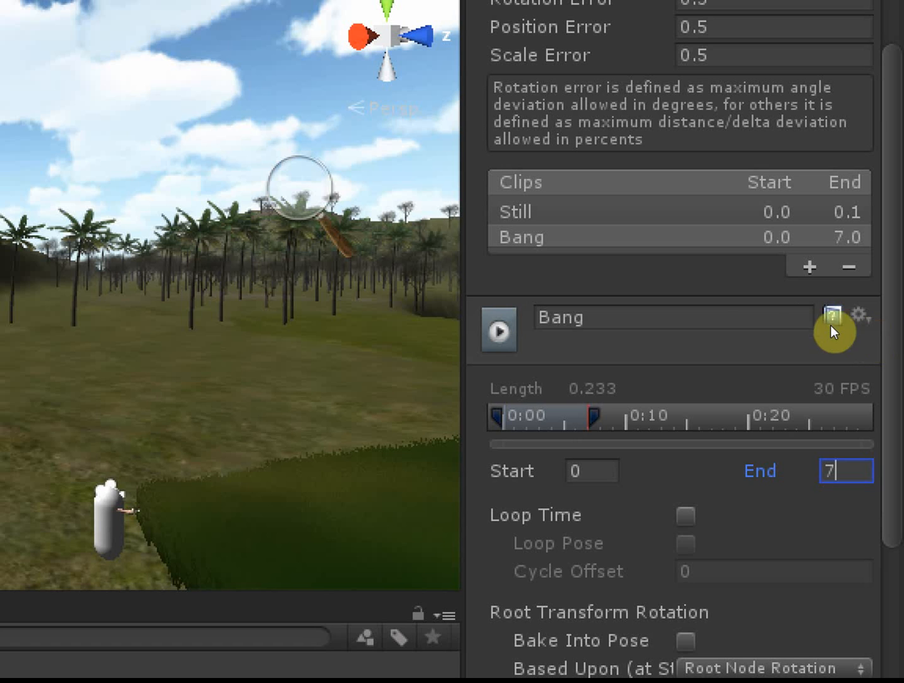
Try ending the Bang clip at frame 4 on the timeline and restore its end to frame 7
{"action": "left_click_drag", "start_coordinate": [748, 315], "coordinate": [728, 316]}
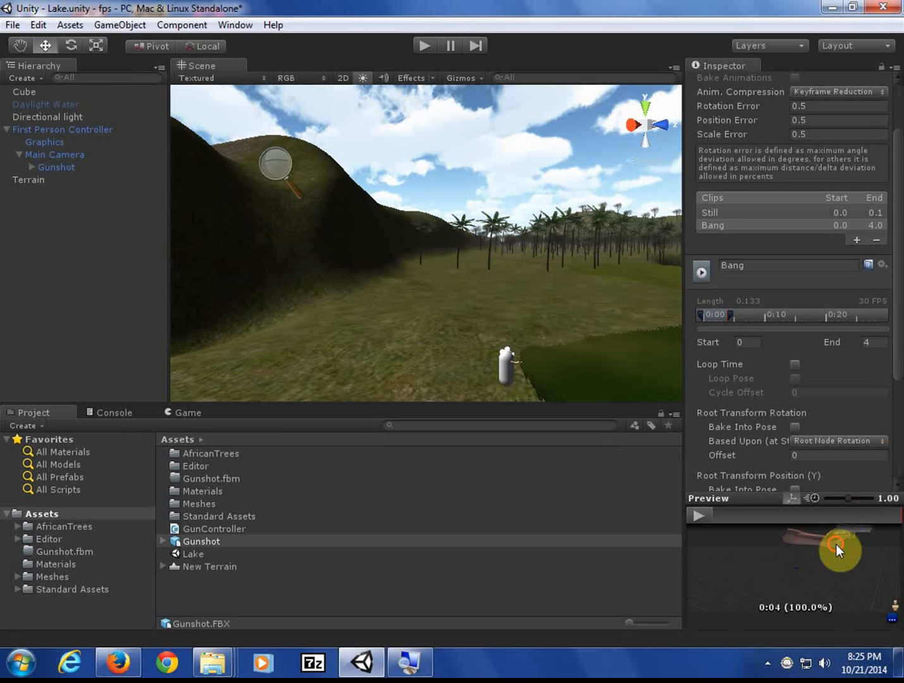
{"action": "left_click_drag", "start_coordinate": [836, 544], "coordinate": [828, 553]}
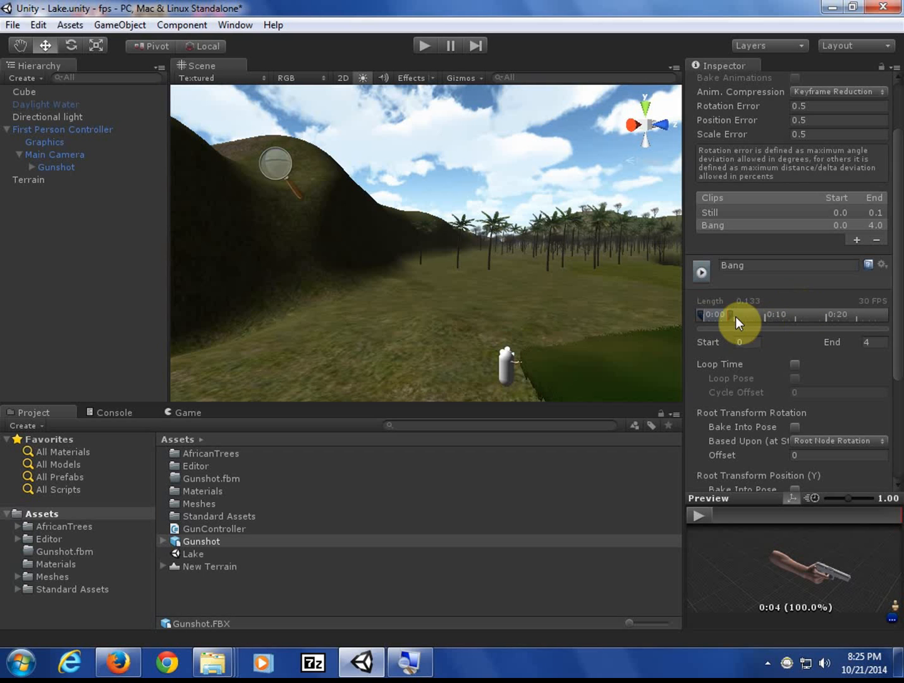
{"action": "mouse_move", "coordinate": [728, 314]}
{"action": "left_mouse_down"}
{"action": "mouse_move", "coordinate": [750, 313]}
{"action": "mouse_move", "coordinate": [717, 314]}
{"action": "mouse_move", "coordinate": [745, 313]}
{"action": "left_mouse_up"}
Play the Bang and Still clips in the preview to check the gun hand's animation
{"action": "left_click", "coordinate": [697, 517]}
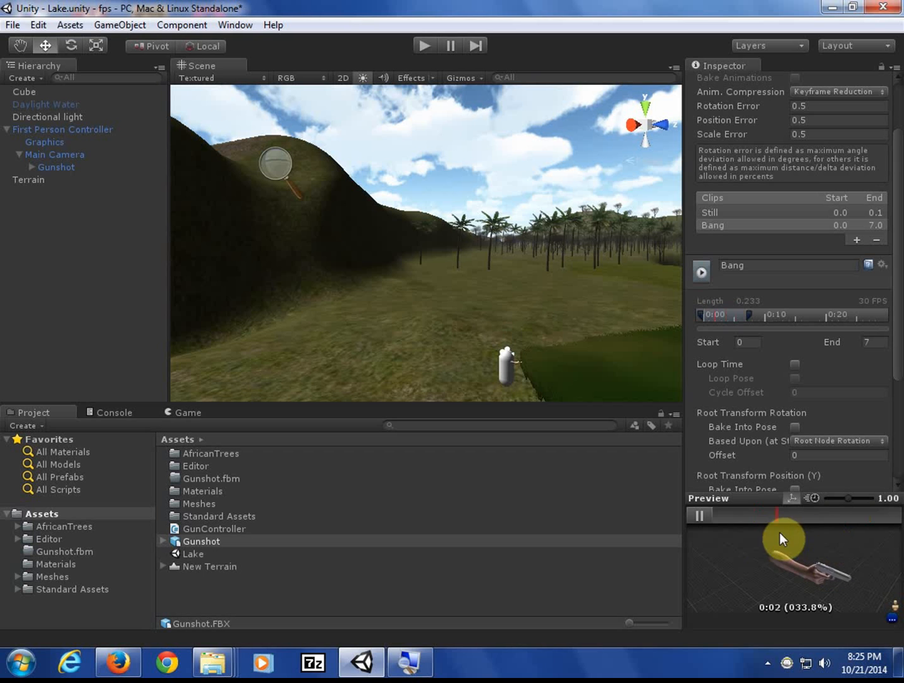
{"action": "left_click", "coordinate": [705, 515]}
{"action": "left_click", "coordinate": [732, 214]}
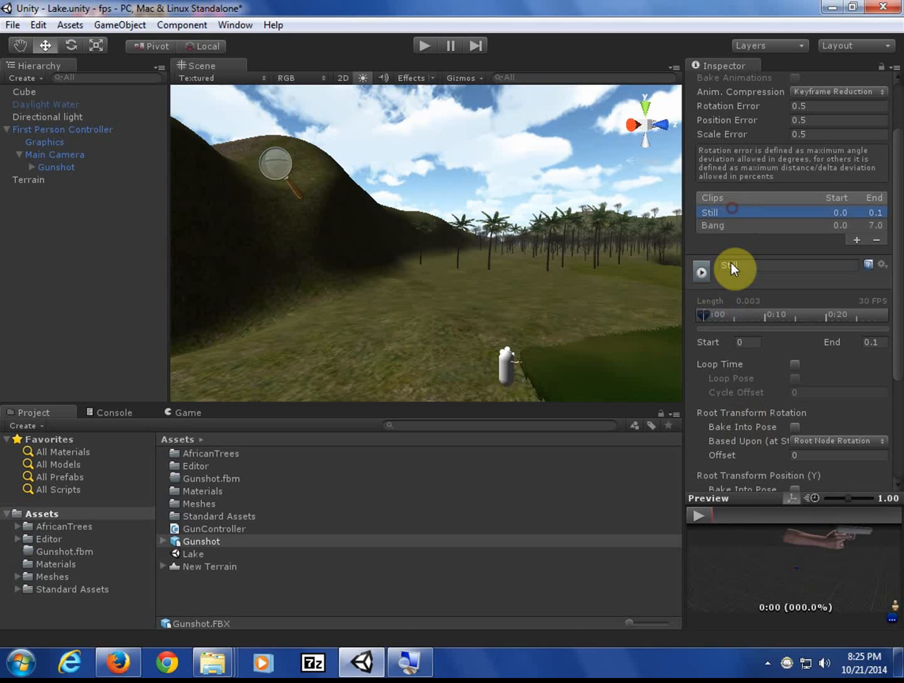
{"action": "left_click", "coordinate": [702, 515]}
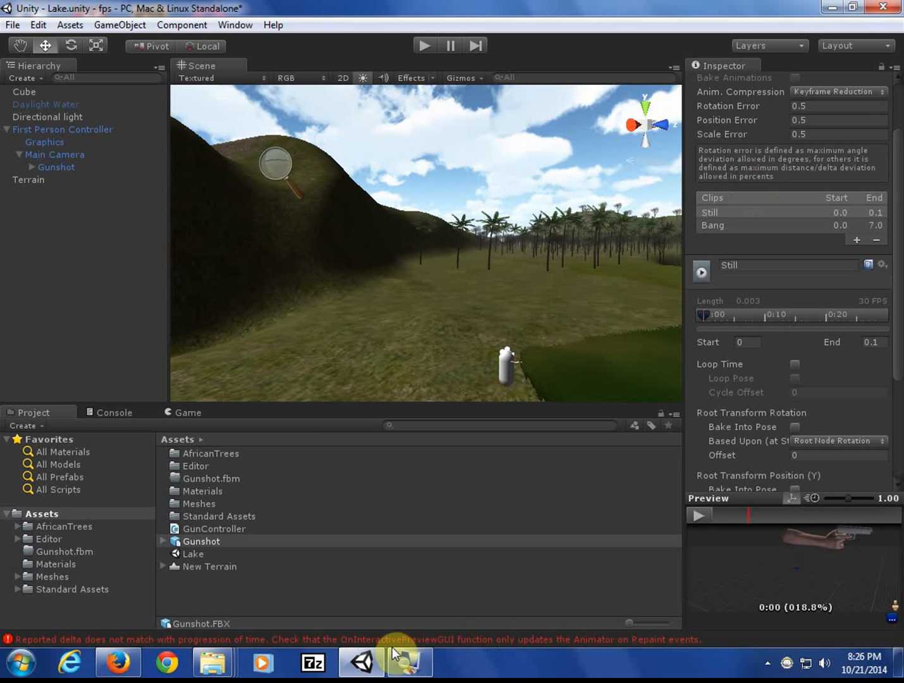
Save the Lake scene
{"action": "mouse_move", "coordinate": [398, 659]}
{"action": "left_click", "coordinate": [11, 25]}
{"action": "left_click", "coordinate": [44, 80]}
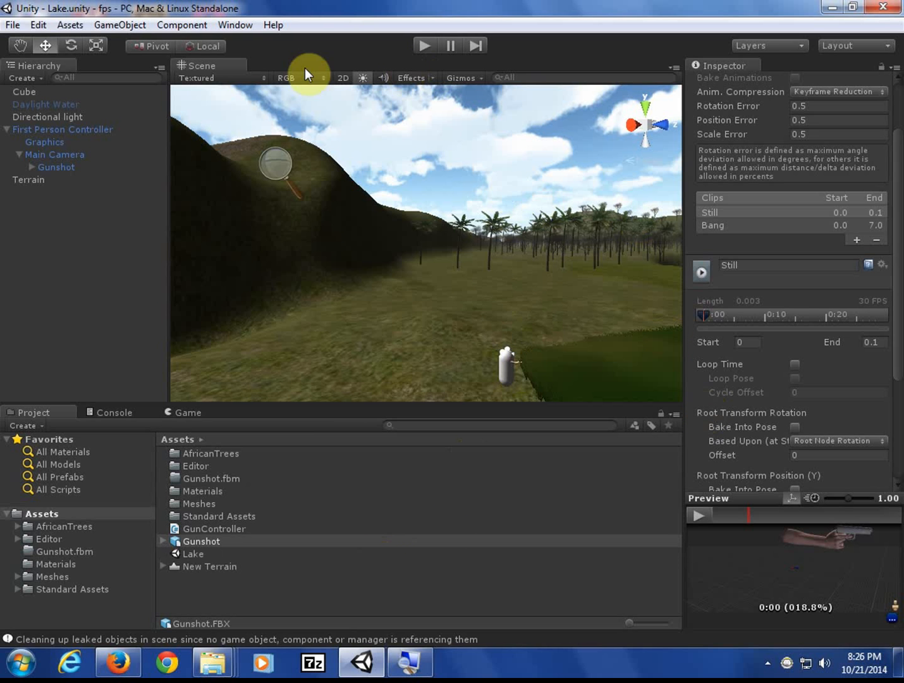
Select the Gunshot asset in the project and open the Animator window
{"action": "left_click", "coordinate": [198, 539]}
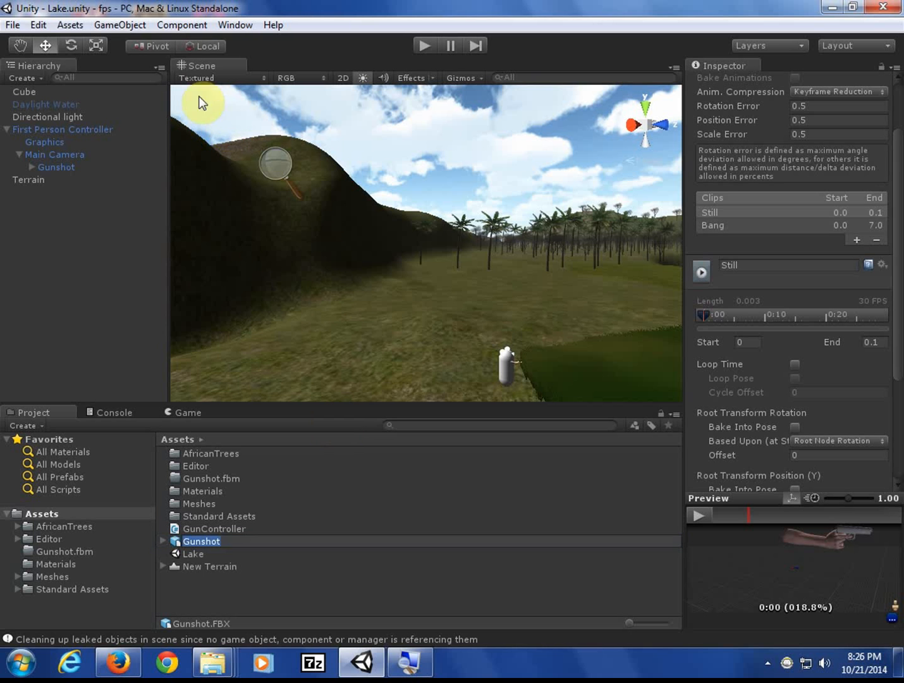
{"action": "left_click", "coordinate": [246, 25]}
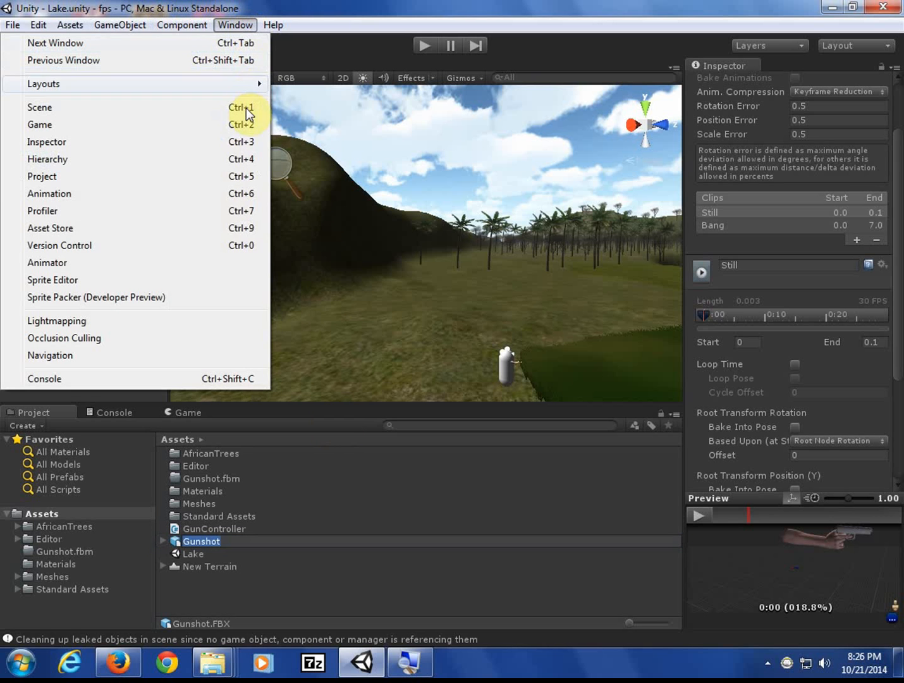
{"action": "left_click", "coordinate": [216, 262]}
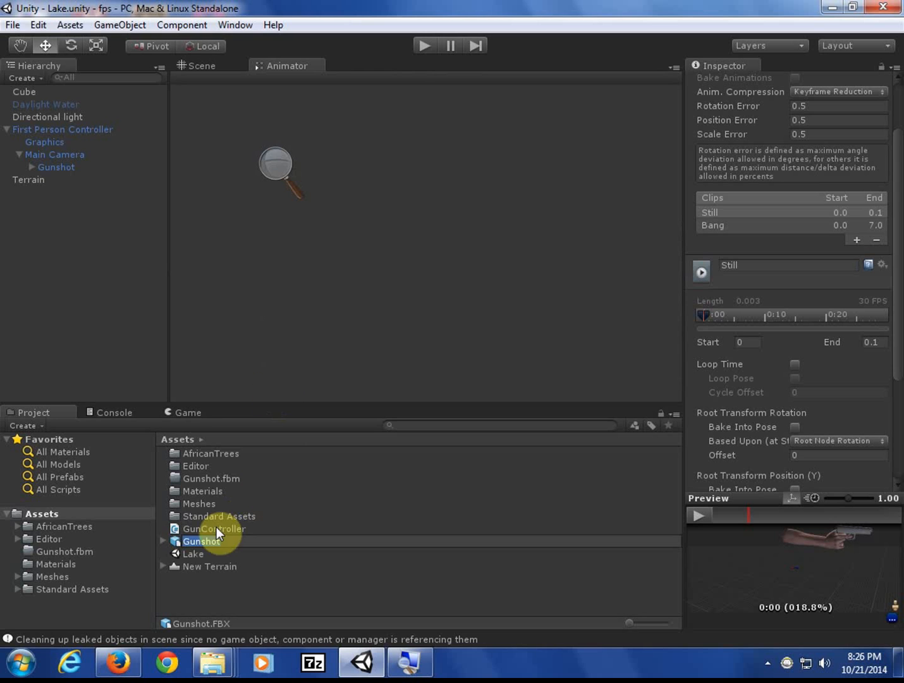
Select the Gunshot object under the Main Camera and apply the pending import settings for Gunshot.FBX
{"action": "left_click", "coordinate": [175, 541]}
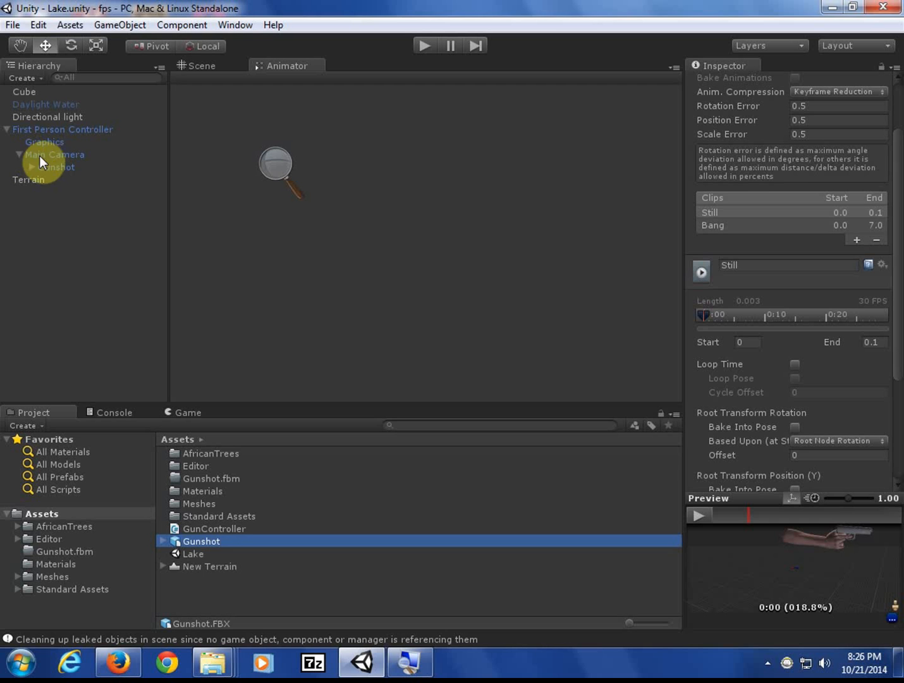
{"action": "left_click", "coordinate": [54, 165]}
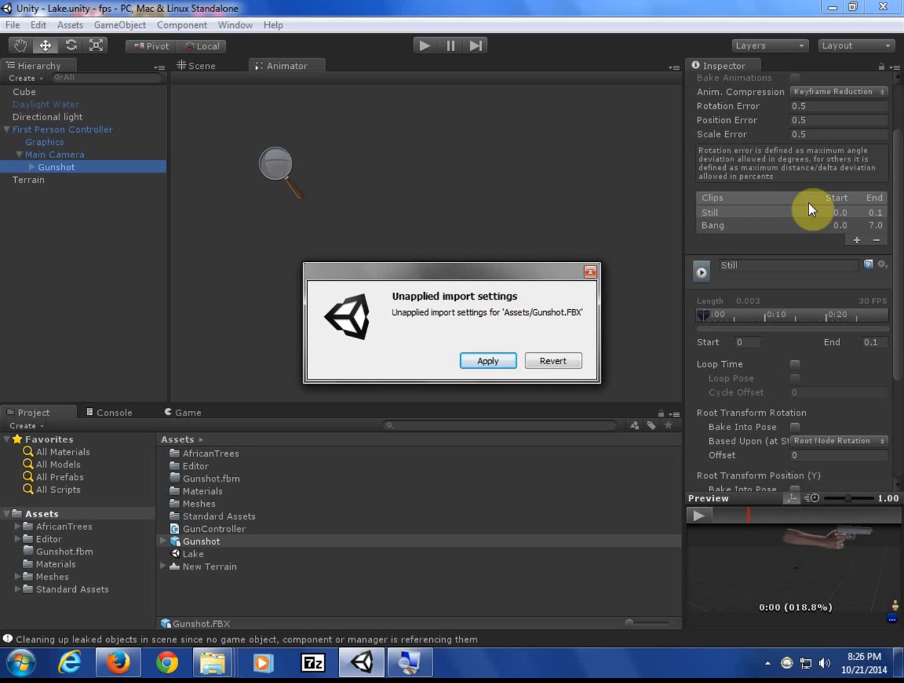
{"action": "left_click", "coordinate": [484, 358]}
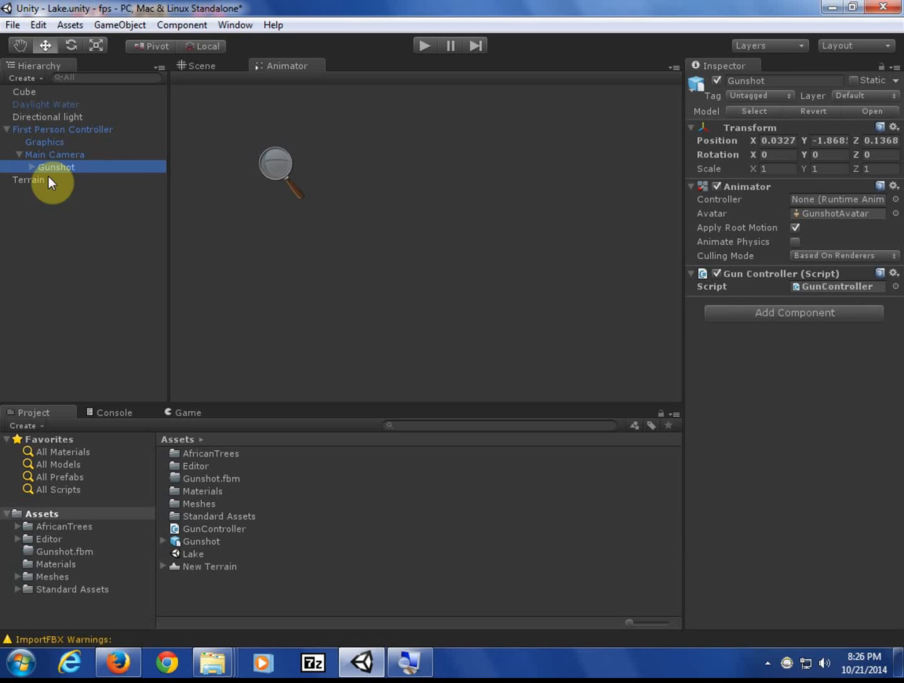
{"action": "left_click", "coordinate": [740, 188]}
{"action": "left_click", "coordinate": [737, 180]}
Examine the sub-assets of the Gunshot model in the project and the Gunshot object's components in the scene
{"action": "left_click", "coordinate": [209, 541]}
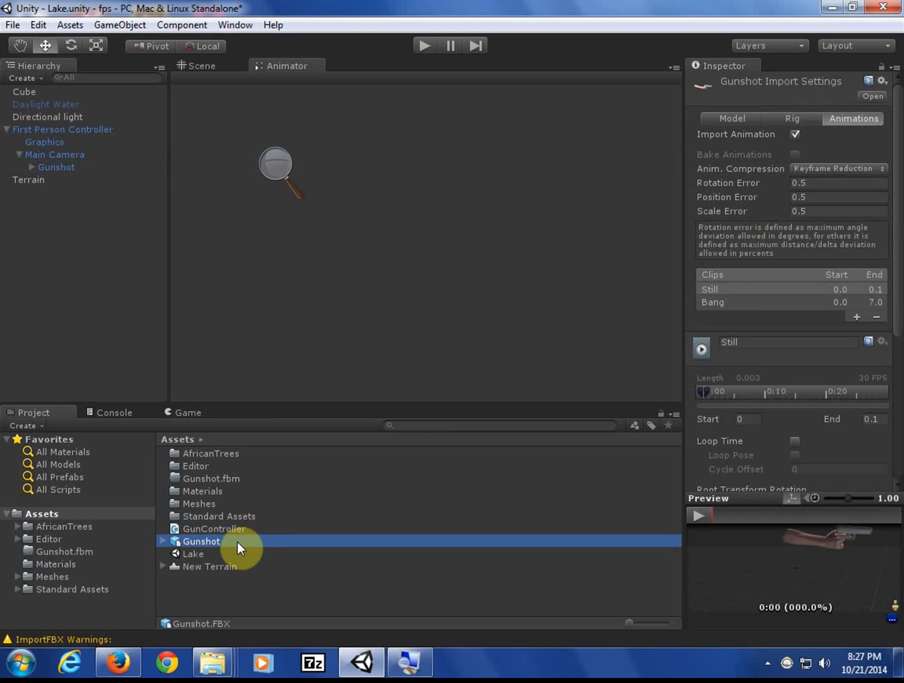
{"action": "left_click", "coordinate": [164, 540]}
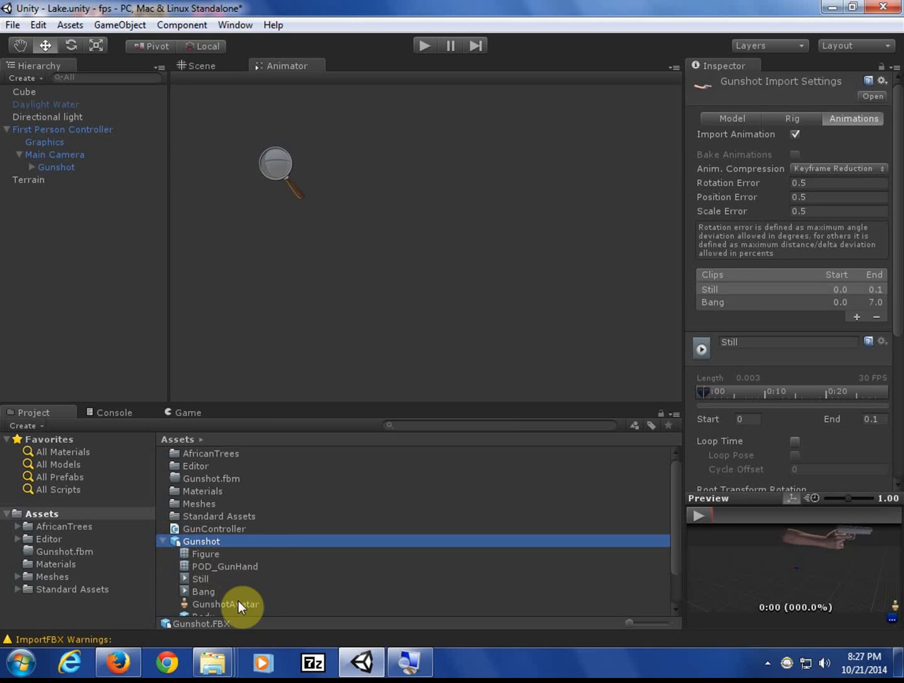
{"action": "scroll", "coordinate": [272, 574], "scroll_direction": "down", "scroll_amount": 2}
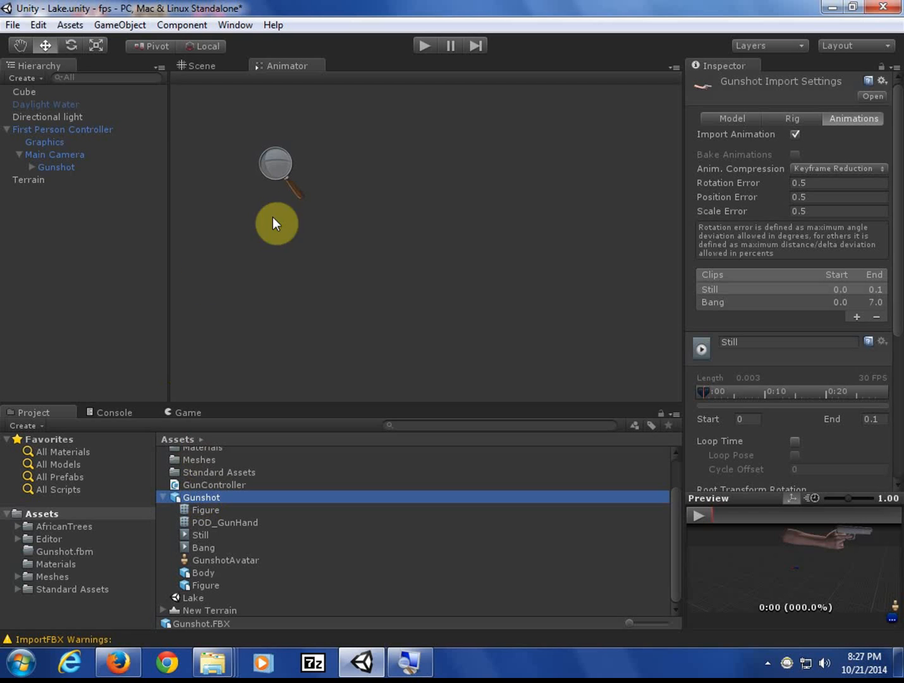
{"action": "left_click", "coordinate": [51, 167]}
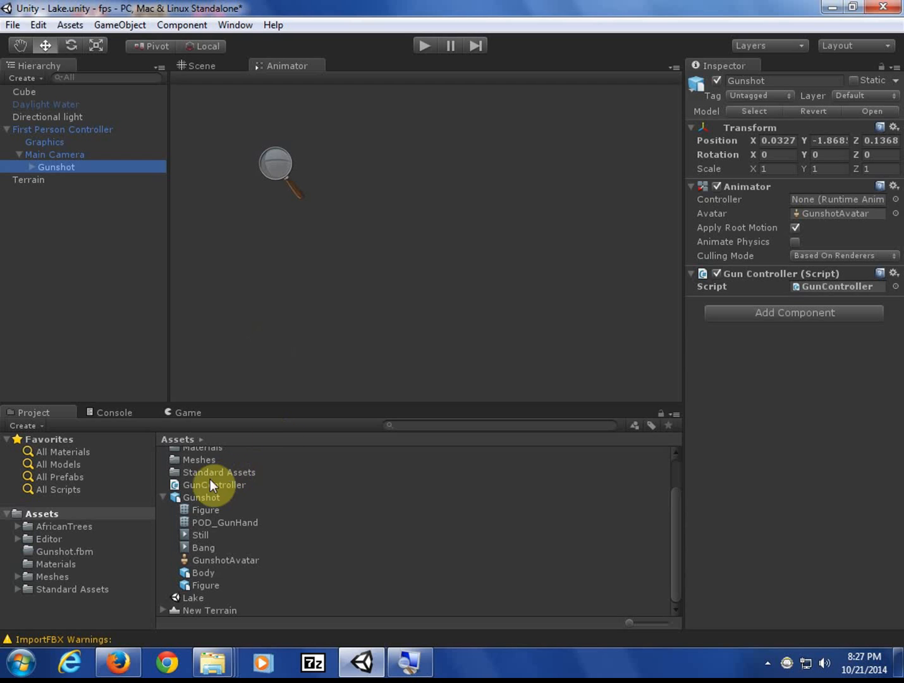
{"action": "left_click", "coordinate": [164, 497]}
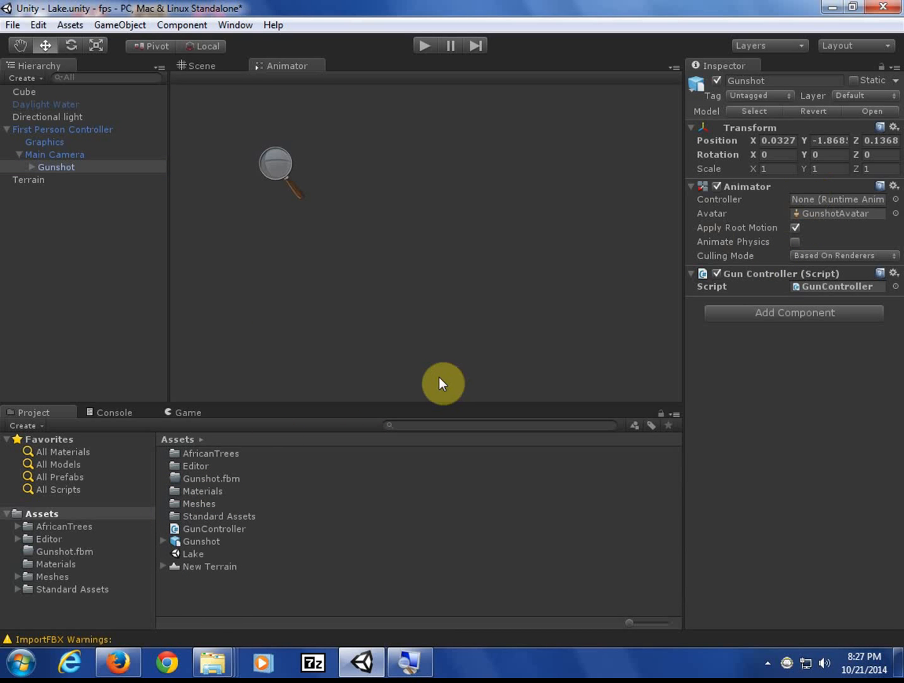
Create an Animator Controller named GunshotController in the Assets folder
{"action": "right_click", "coordinate": [204, 585]}
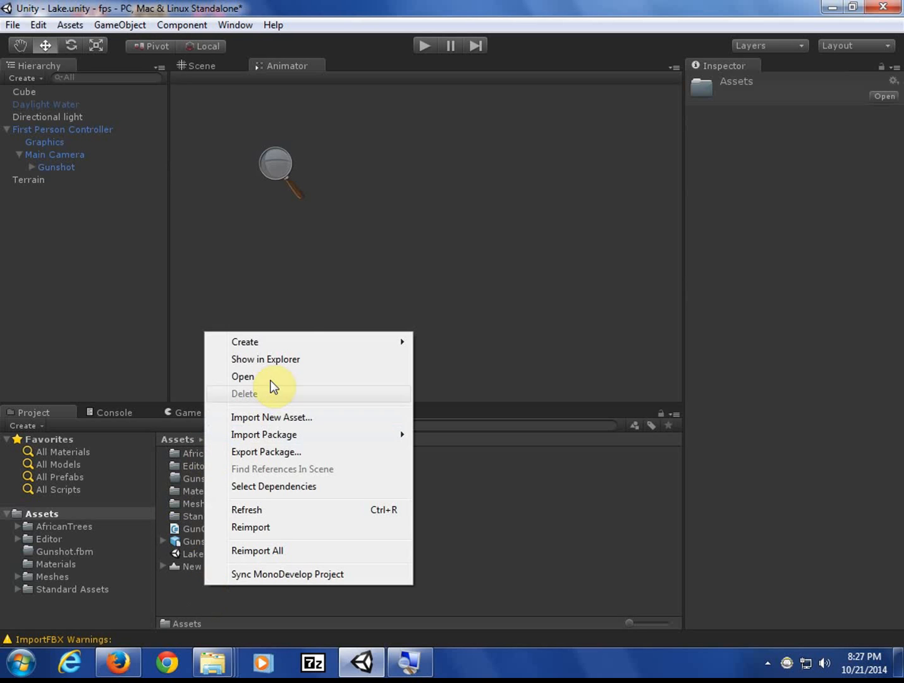
{"action": "left_click", "coordinate": [286, 330]}
{"action": "right_click", "coordinate": [268, 572]}
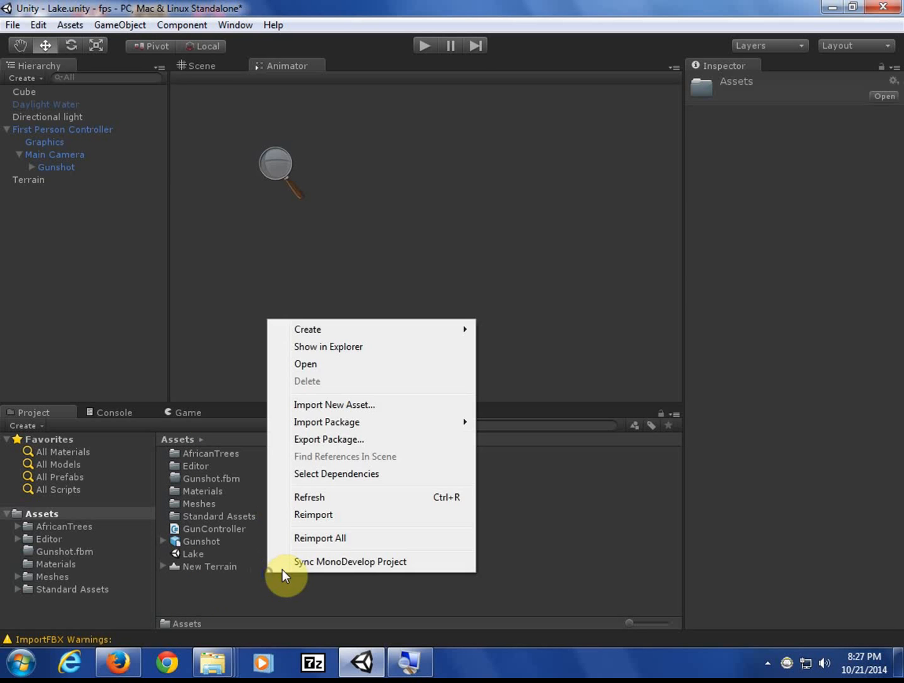
{"action": "mouse_move", "coordinate": [367, 335]}
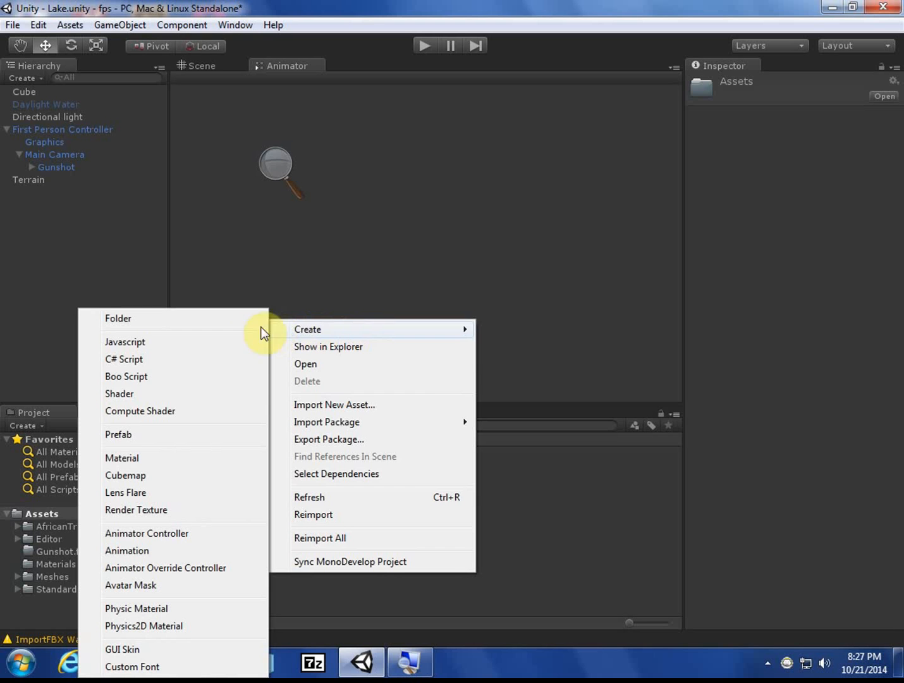
{"action": "left_click", "coordinate": [217, 534]}
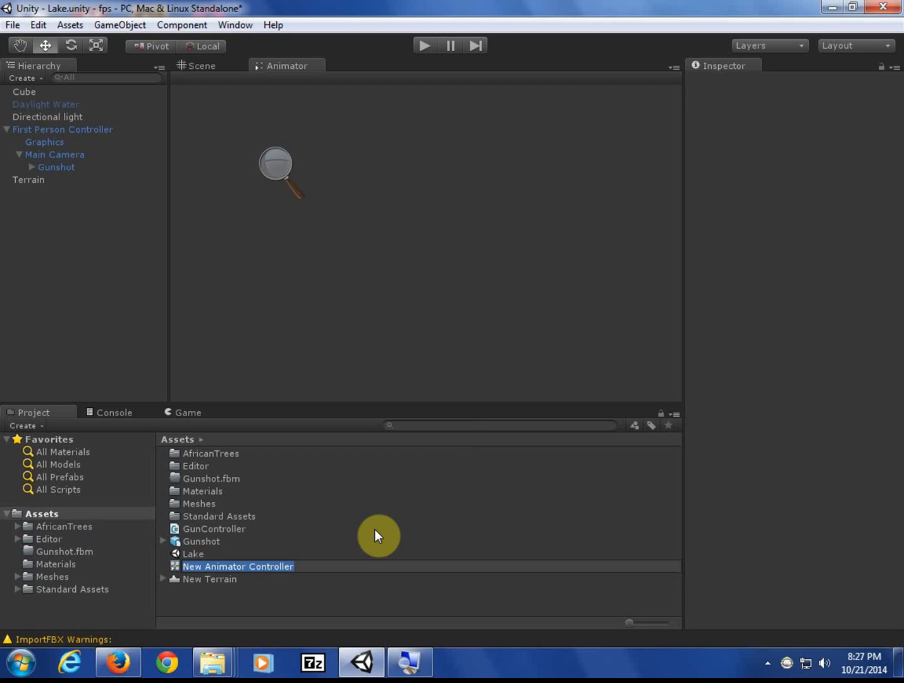
{"action": "type", "text": "Gu"}
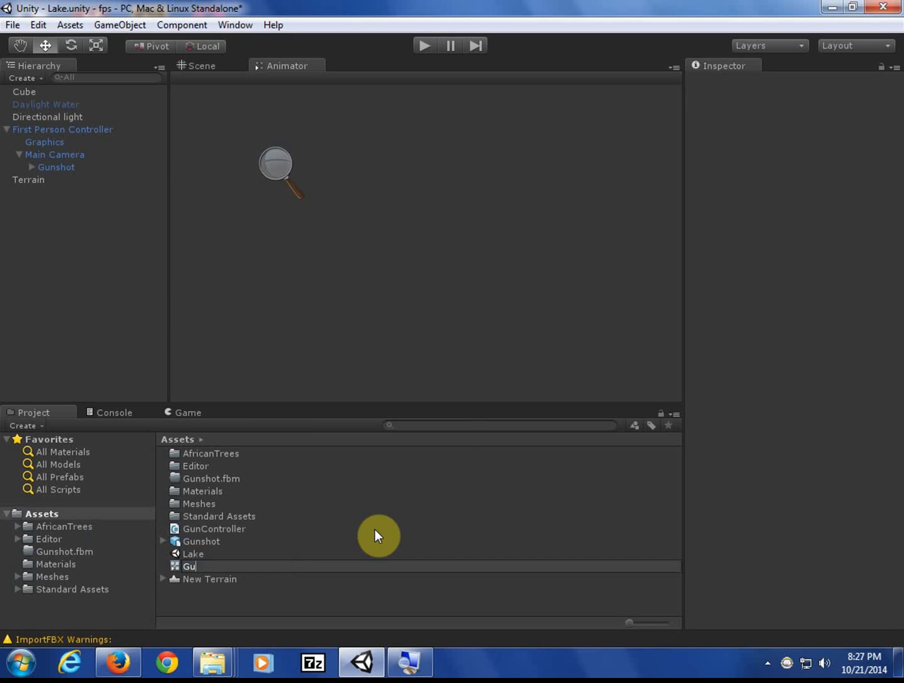
{"action": "type", "text": "nshotController"}
{"action": "key", "text": "Return"}
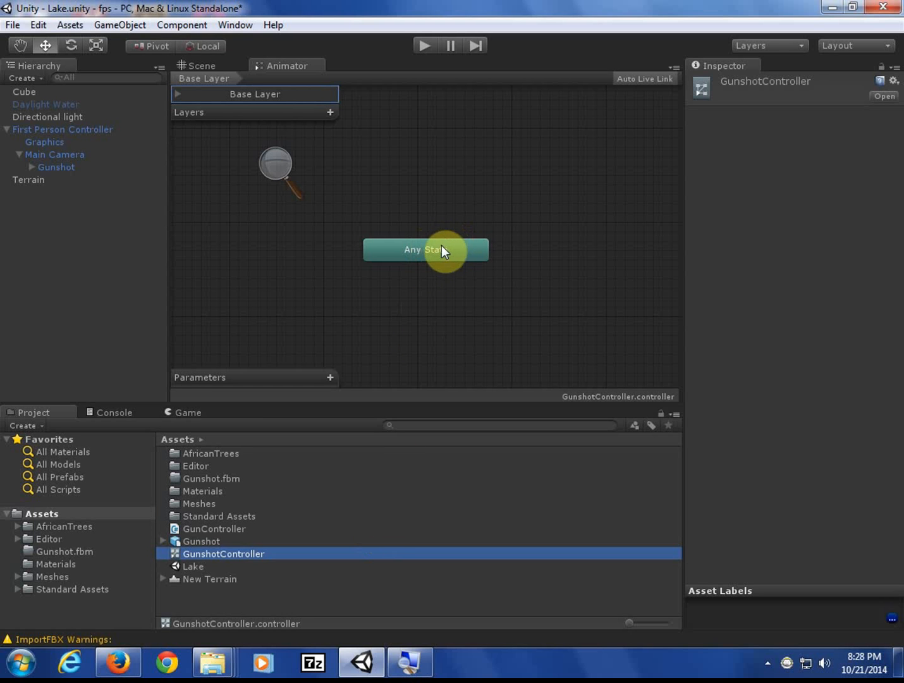
Move Any State aside, add an empty state to the Base Layer and name it Still
{"action": "left_click_drag", "start_coordinate": [456, 250], "coordinate": [575, 255]}
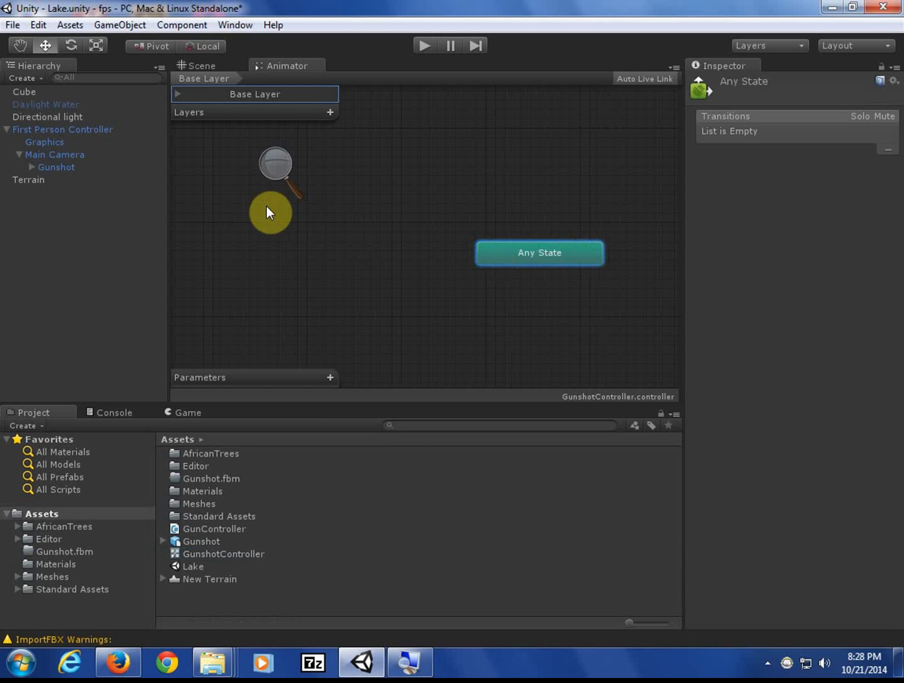
{"action": "right_click", "coordinate": [292, 220]}
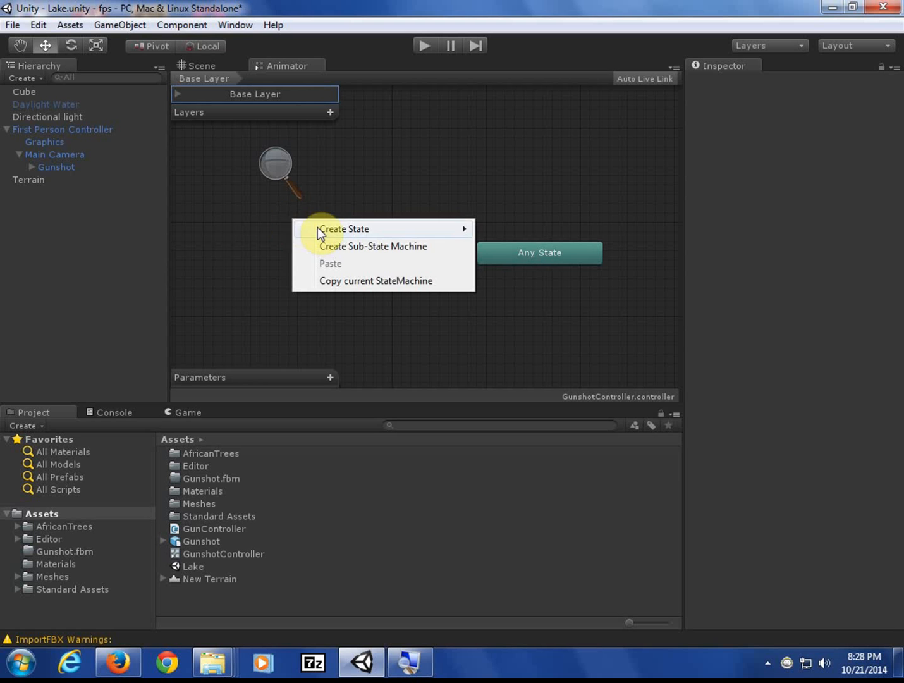
{"action": "mouse_move", "coordinate": [418, 227]}
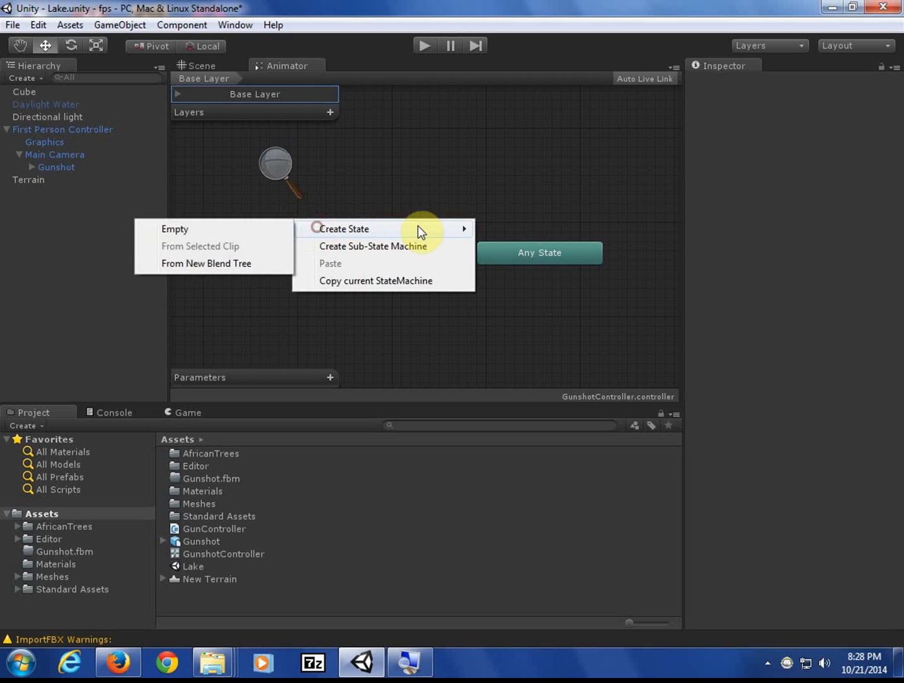
{"action": "left_click", "coordinate": [153, 232]}
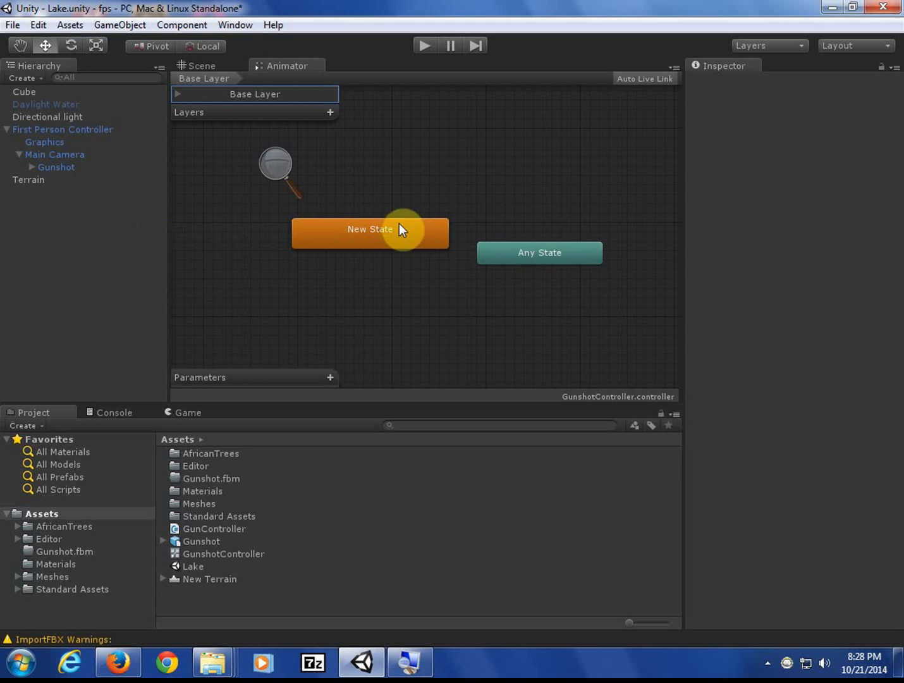
{"action": "left_click_drag", "start_coordinate": [399, 229], "coordinate": [406, 280]}
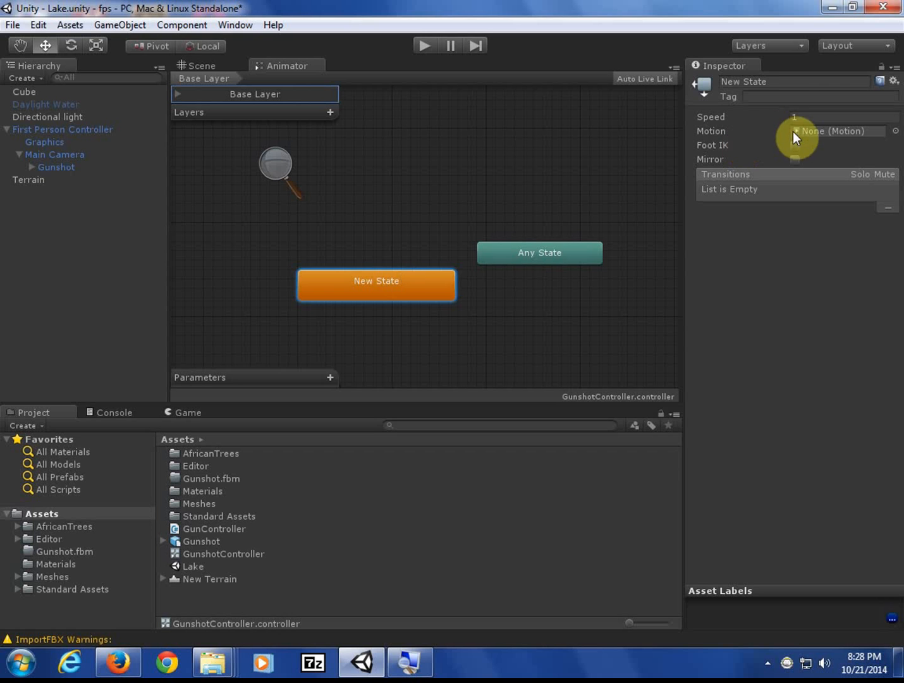
{"action": "left_click", "coordinate": [778, 83]}
{"action": "left_click", "coordinate": [691, 78]}
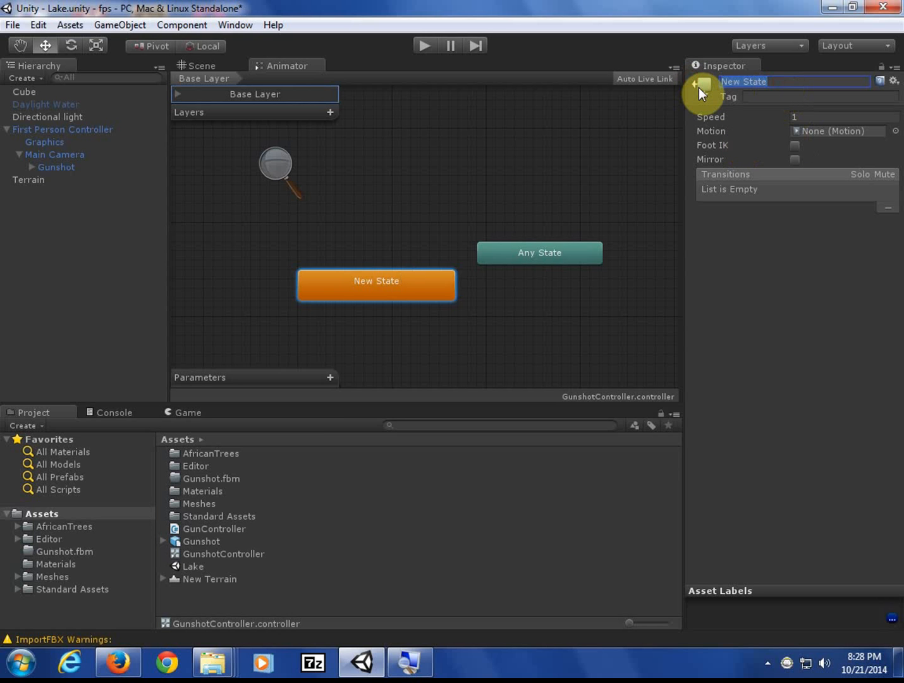
{"action": "type", "text": "Still"}
{"action": "key", "text": "Return"}
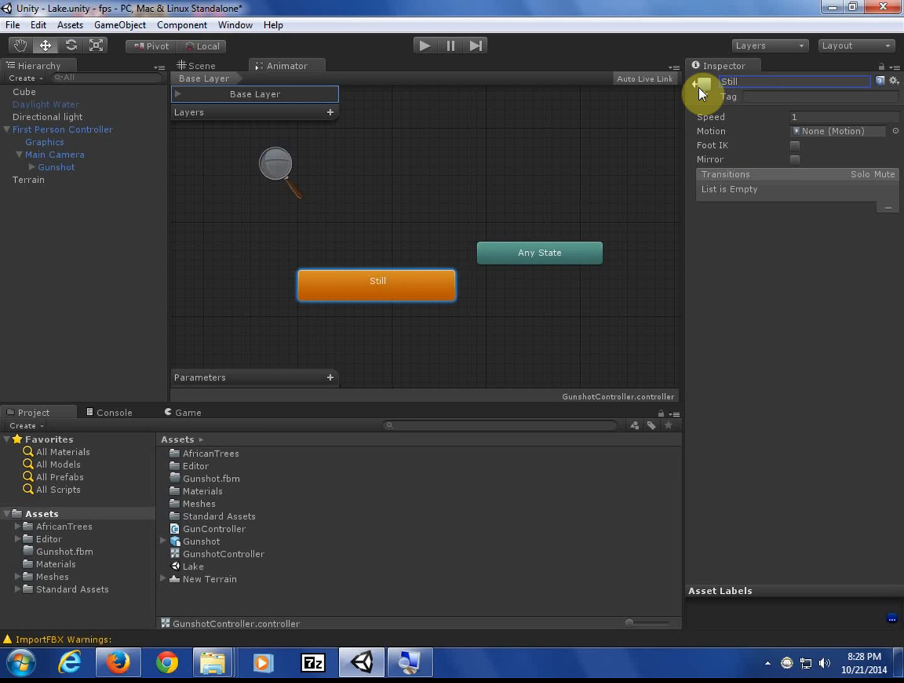
Add a second empty state named Bang, place it directly above Still and move Any State farther from them
{"action": "right_click", "coordinate": [383, 168]}
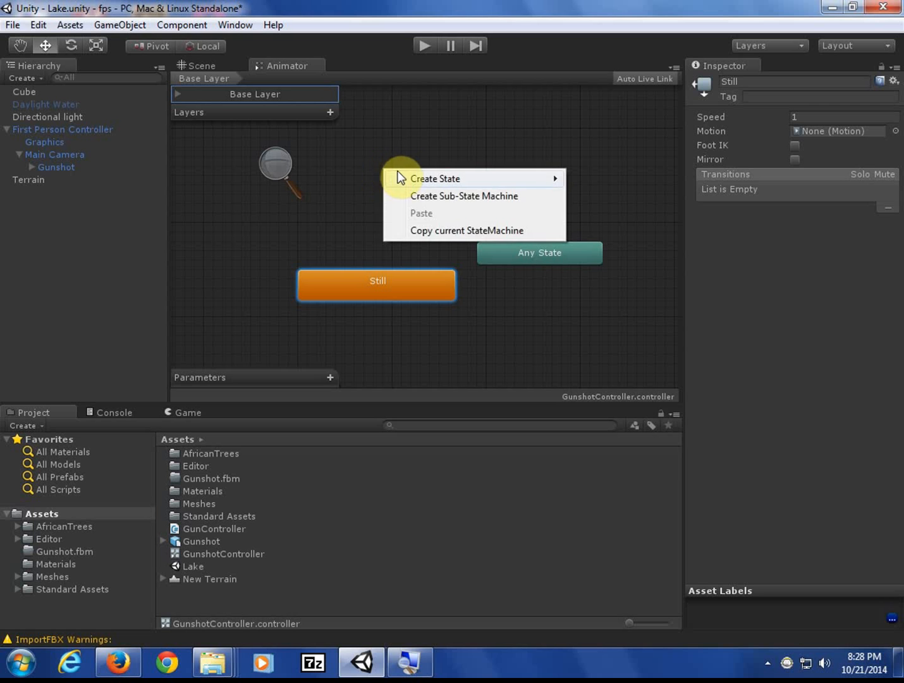
{"action": "left_click", "coordinate": [398, 178]}
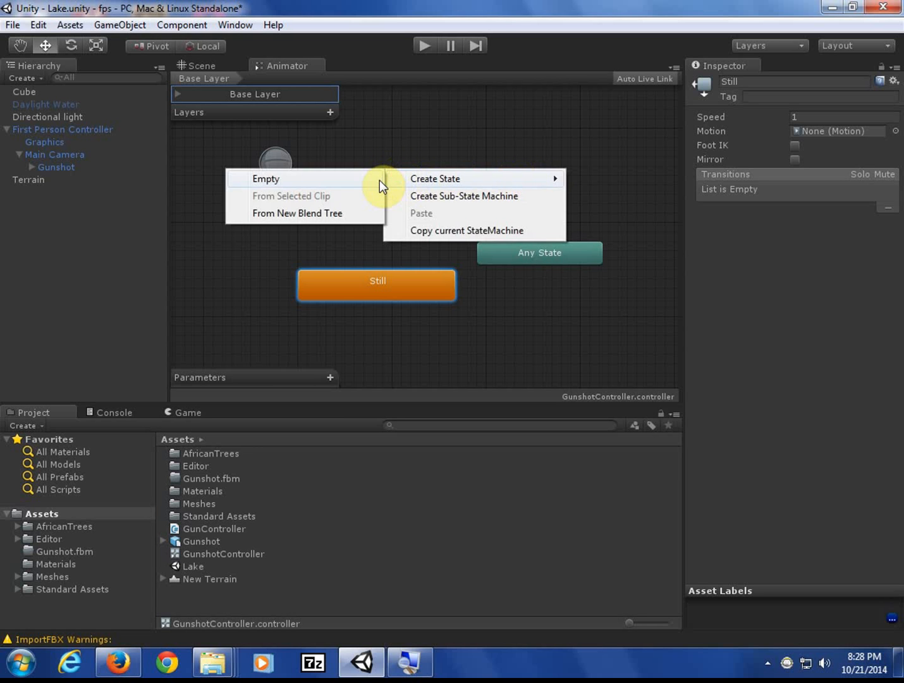
{"action": "left_click", "coordinate": [379, 180]}
{"action": "left_click", "coordinate": [462, 183]}
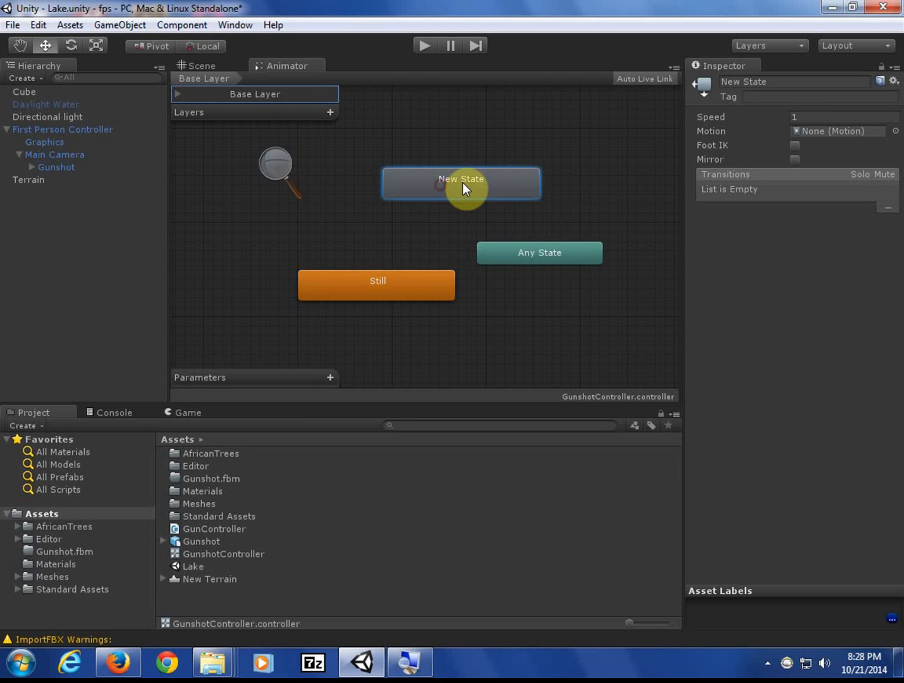
{"action": "left_click", "coordinate": [773, 83]}
{"action": "type", "text": "Bang"}
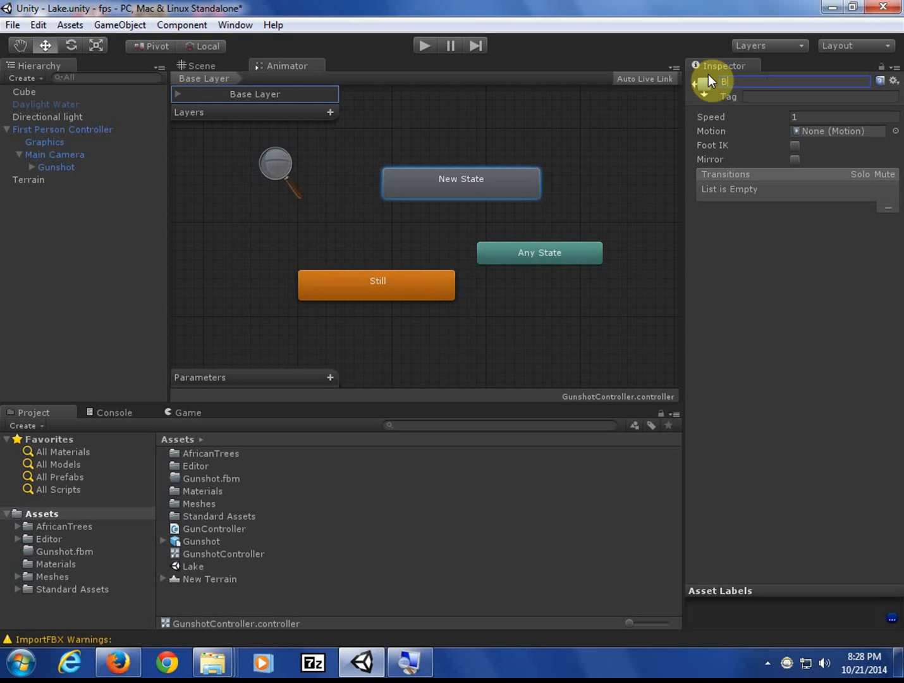
{"action": "key", "text": "Return"}
{"action": "left_click_drag", "start_coordinate": [494, 178], "coordinate": [407, 188]}
{"action": "left_click_drag", "start_coordinate": [521, 264], "coordinate": [567, 261]}
Make a transition from Still to Bang and another from Bang back to Still
{"action": "left_click", "coordinate": [388, 290]}
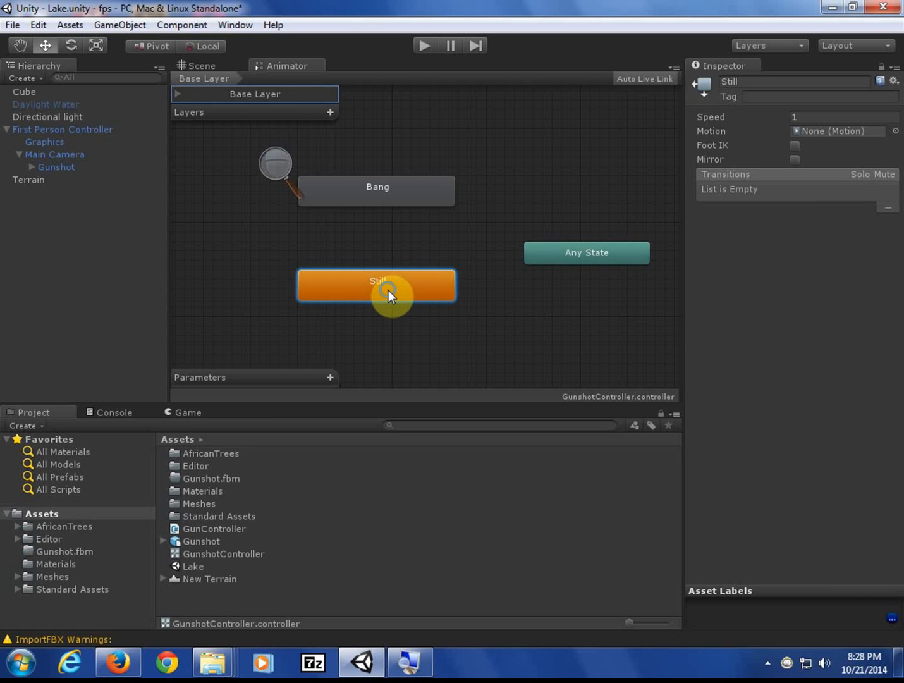
{"action": "right_click", "coordinate": [388, 290]}
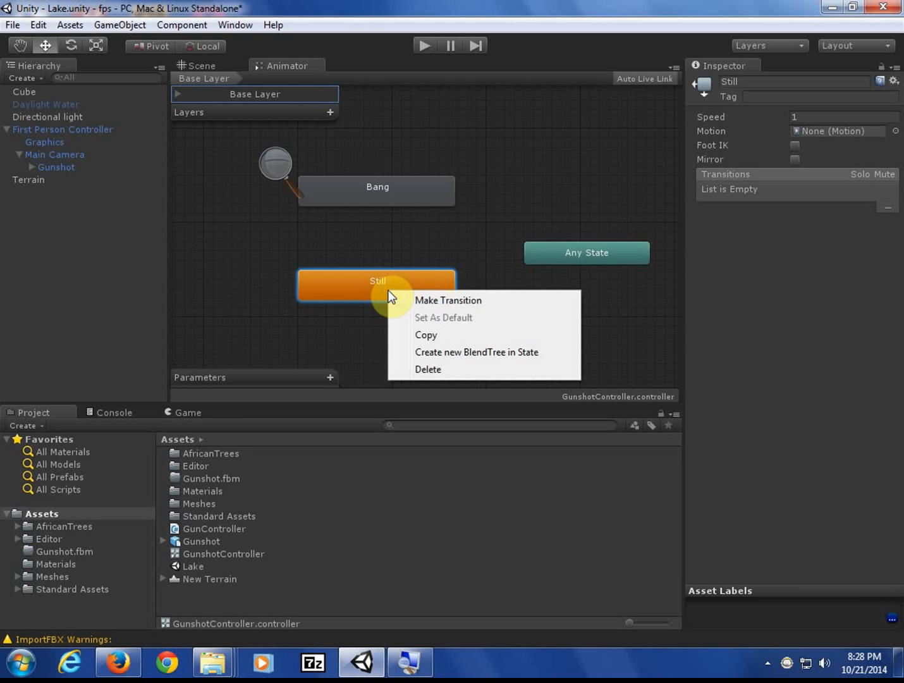
{"action": "left_click", "coordinate": [460, 301]}
{"action": "left_click", "coordinate": [395, 190]}
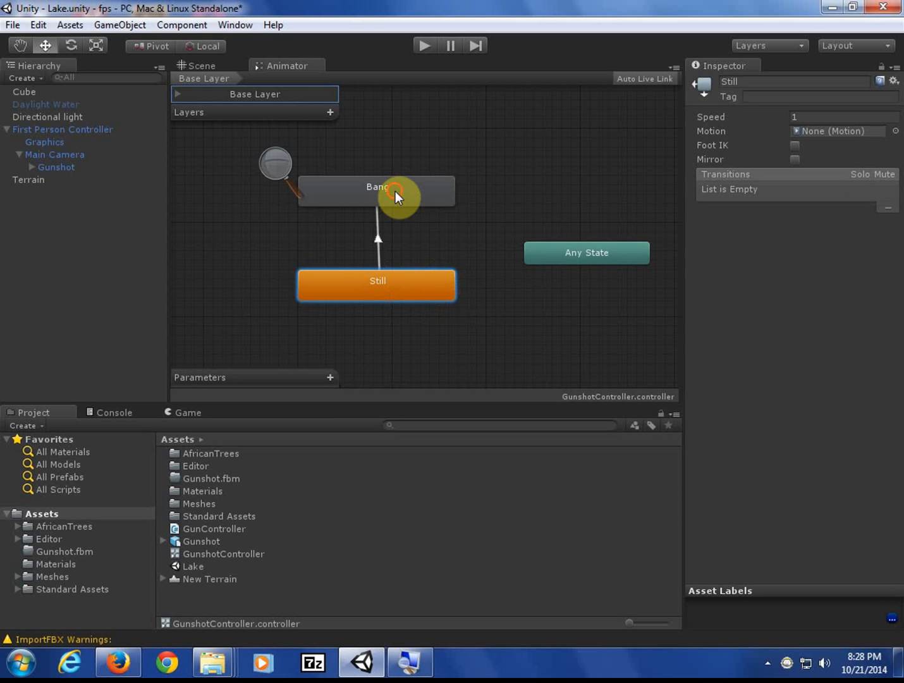
{"action": "right_click", "coordinate": [343, 191]}
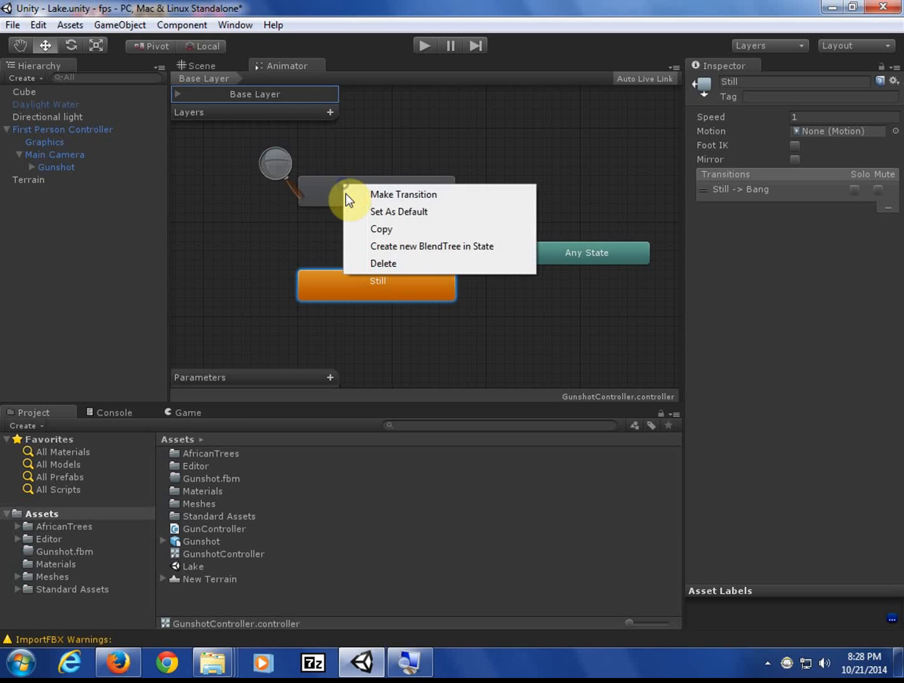
{"action": "left_click", "coordinate": [354, 193]}
{"action": "left_click", "coordinate": [361, 278]}
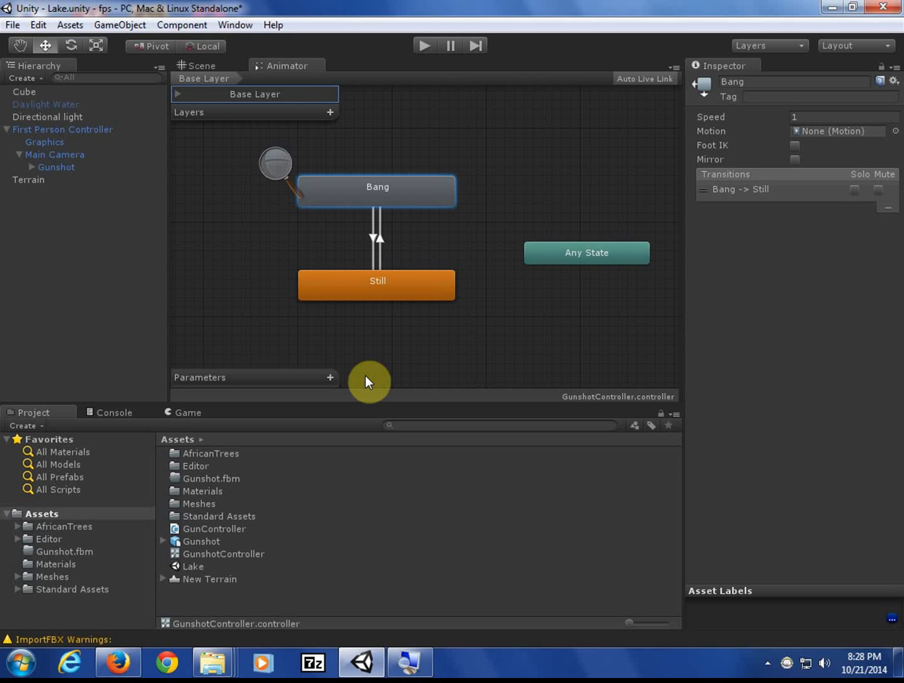
Add a Trigger parameter named IsShooting to the GunshotController
{"action": "left_click", "coordinate": [329, 377]}
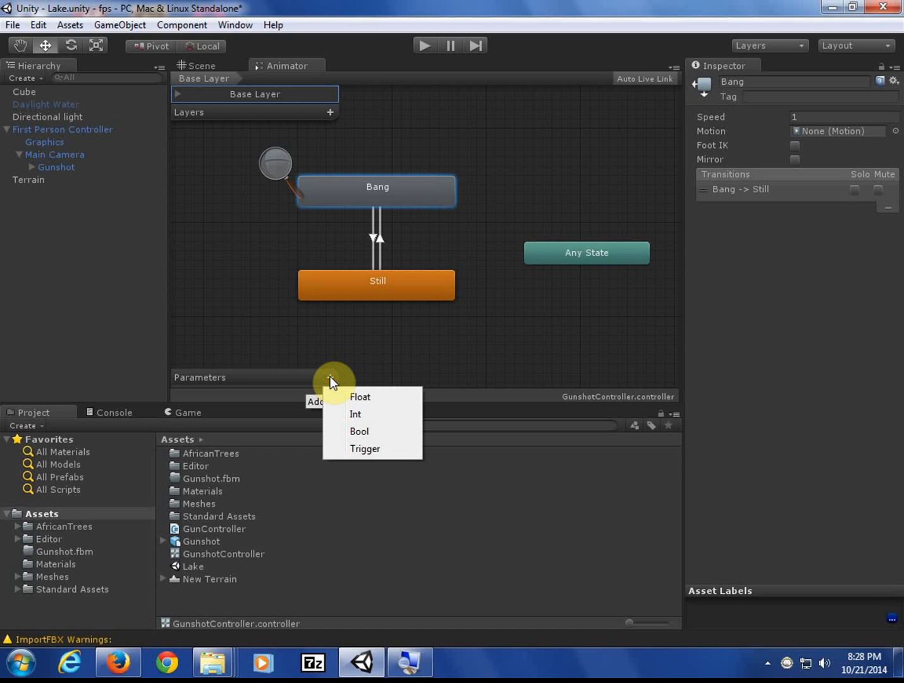
{"action": "left_click", "coordinate": [388, 448]}
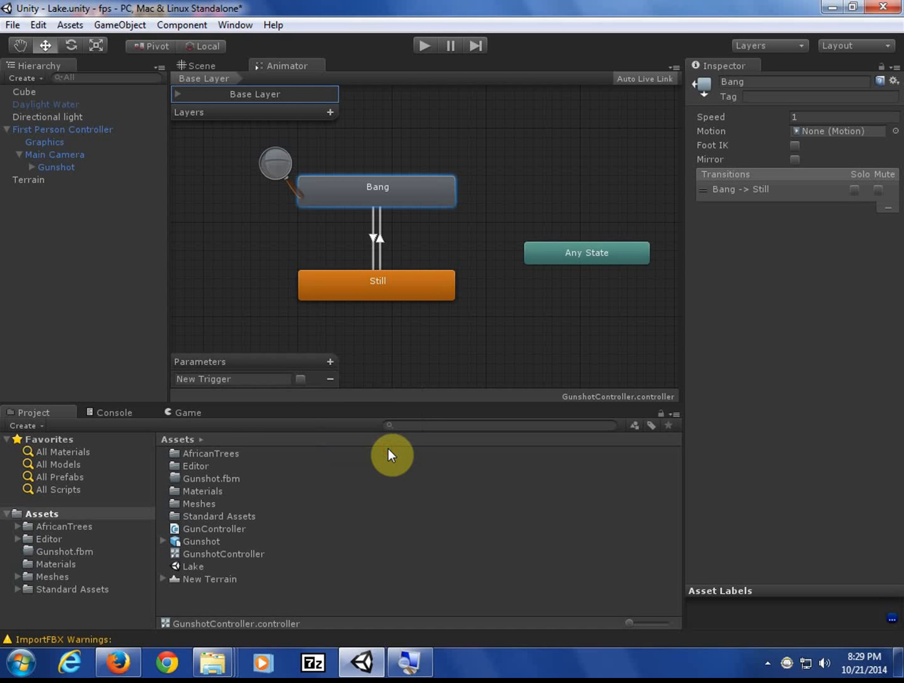
{"action": "double_click", "coordinate": [240, 379]}
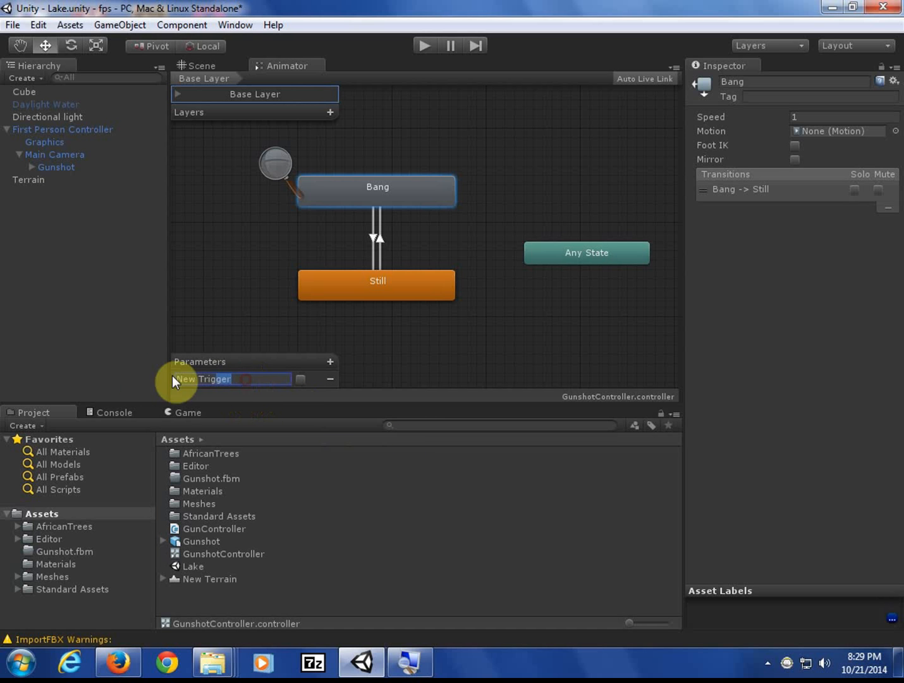
{"action": "left_click_drag", "start_coordinate": [172, 375], "coordinate": [135, 374]}
{"action": "type", "text": "IsShooting"}
{"action": "left_click", "coordinate": [330, 365]}
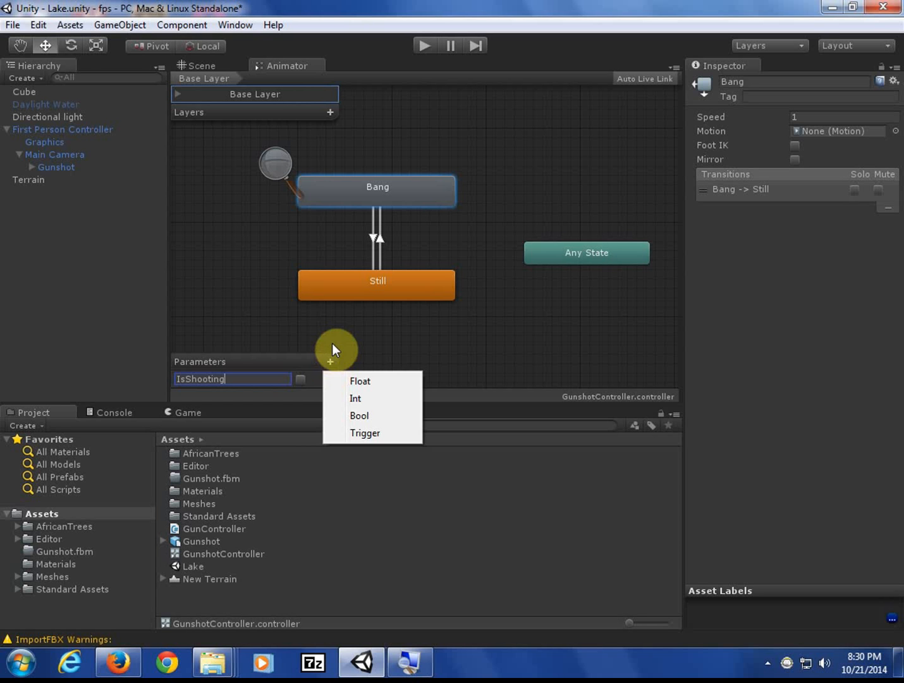
{"action": "left_click", "coordinate": [337, 345]}
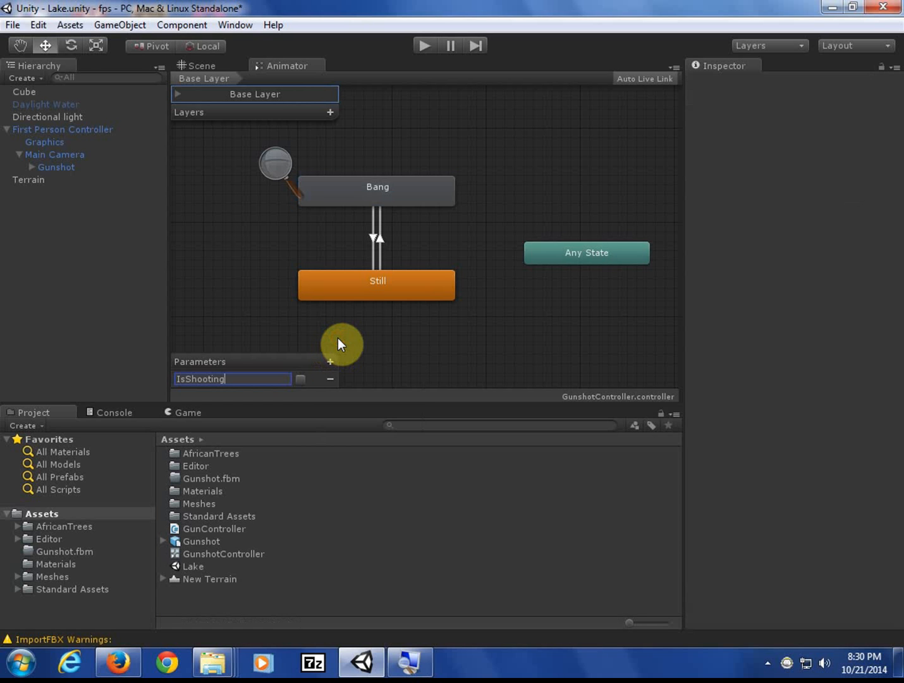
Replace the Exit Time condition of the Still-to-Bang transition with the IsShooting trigger
{"action": "left_click", "coordinate": [379, 240]}
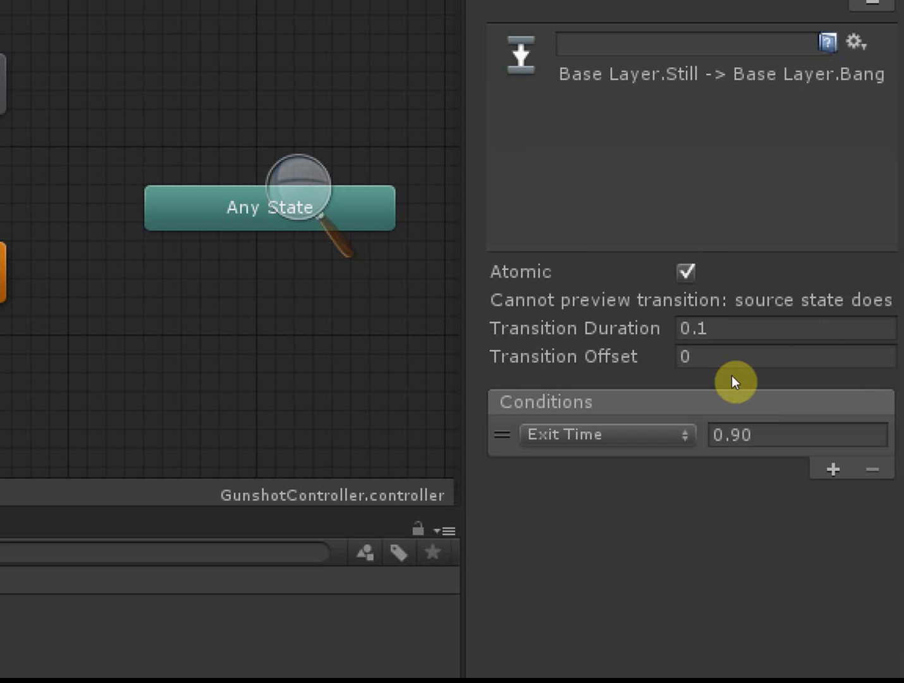
{"action": "left_click", "coordinate": [608, 435]}
{"action": "left_click", "coordinate": [632, 469]}
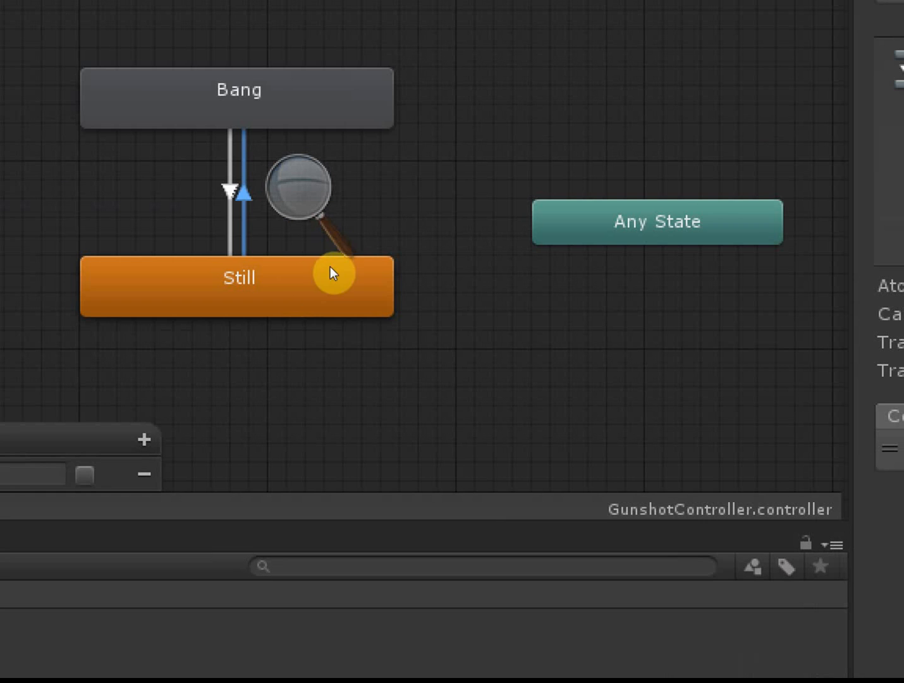
Check the settings of the transition from Bang back to Still and save the scene
{"action": "left_click", "coordinate": [372, 239]}
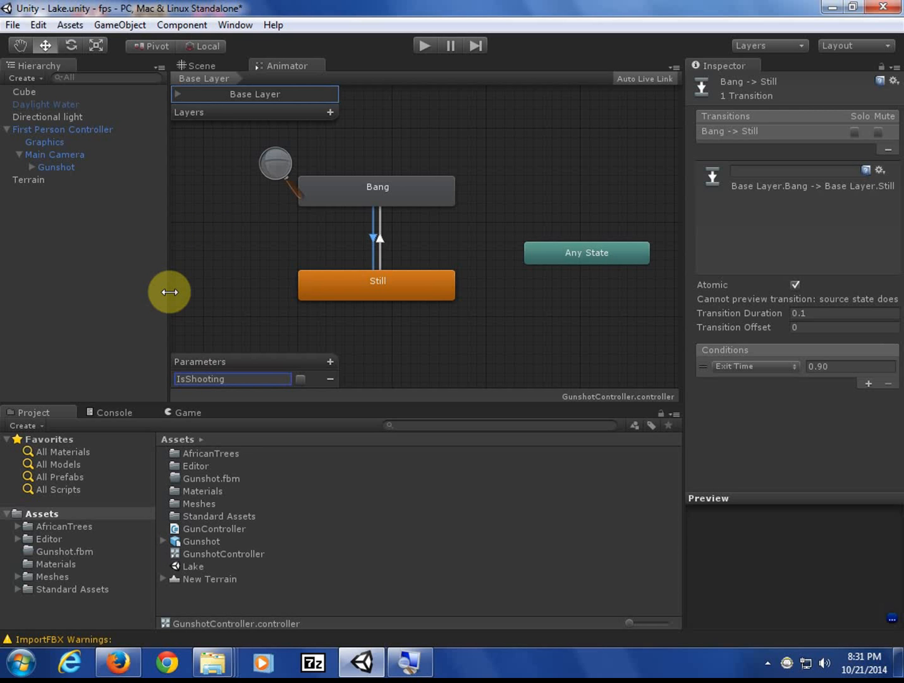
{"action": "left_click", "coordinate": [12, 25]}
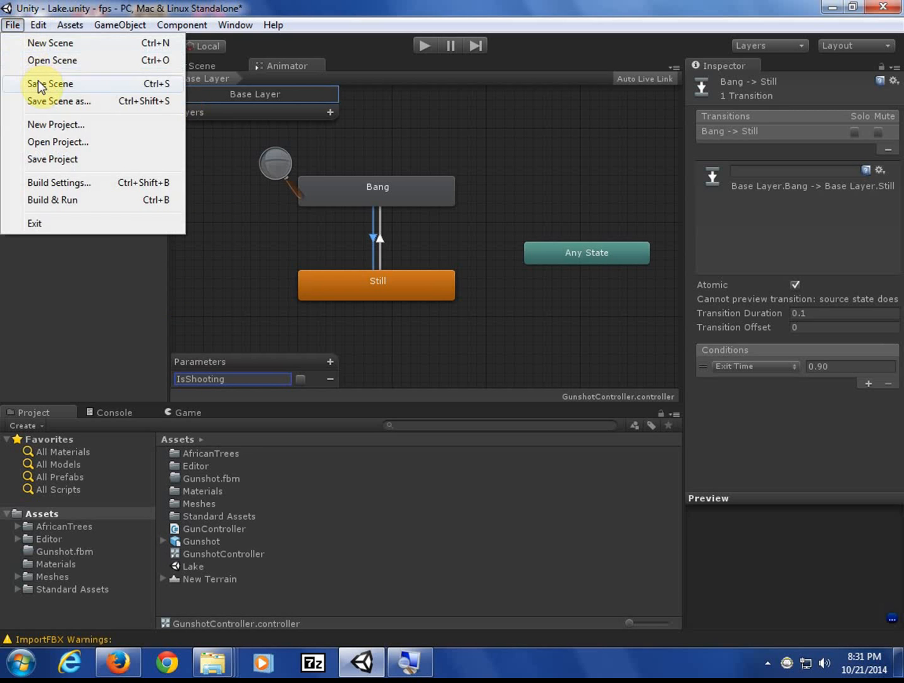
{"action": "left_click", "coordinate": [38, 84]}
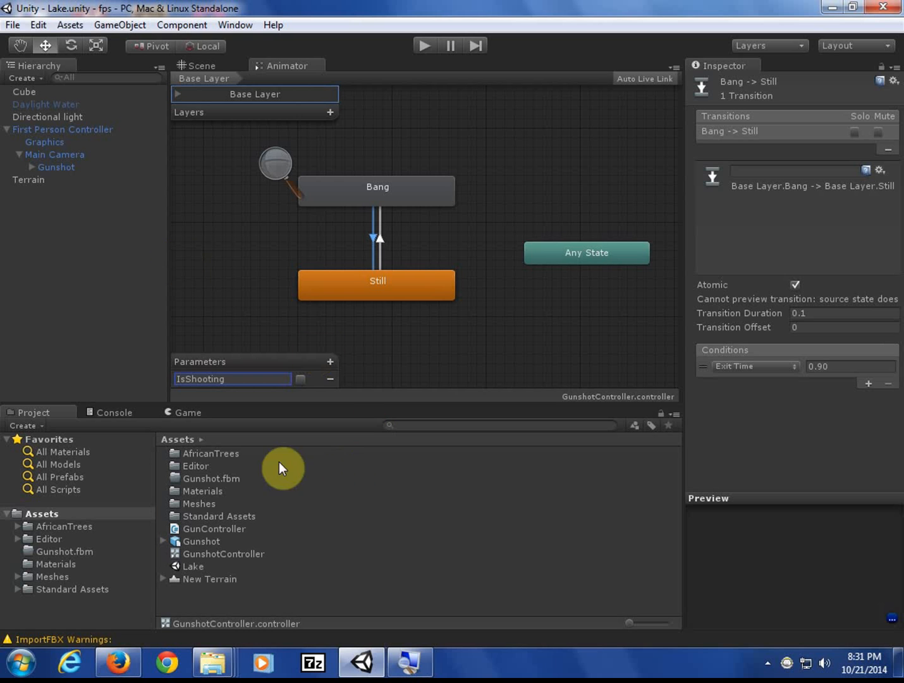
Assign GunshotController as the Animator controller of the Gunshot object under Main Camera and select that controller asset
{"action": "left_click", "coordinate": [45, 166]}
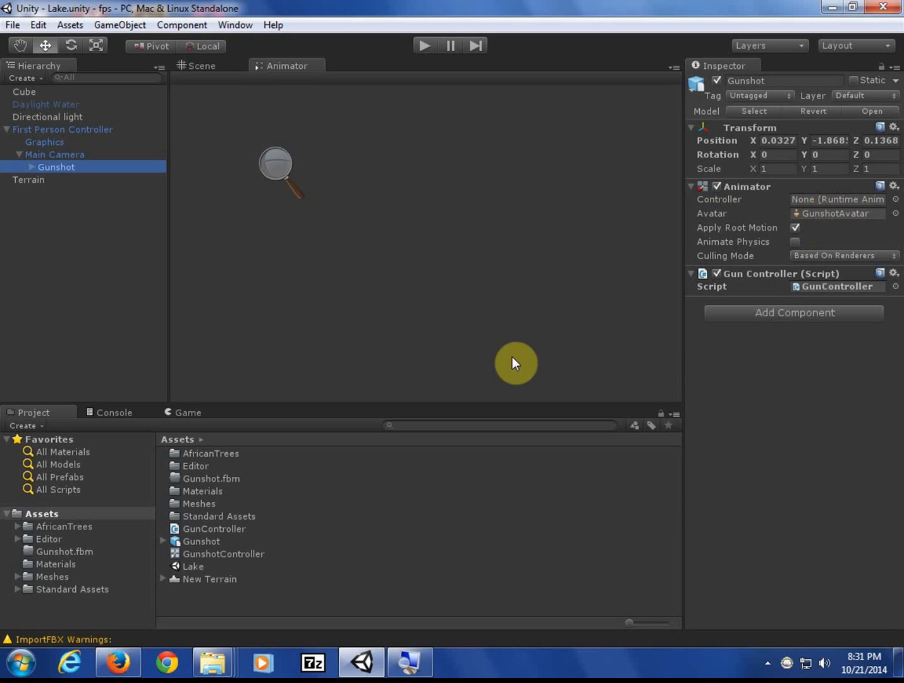
{"action": "left_click_drag", "start_coordinate": [226, 551], "coordinate": [822, 203]}
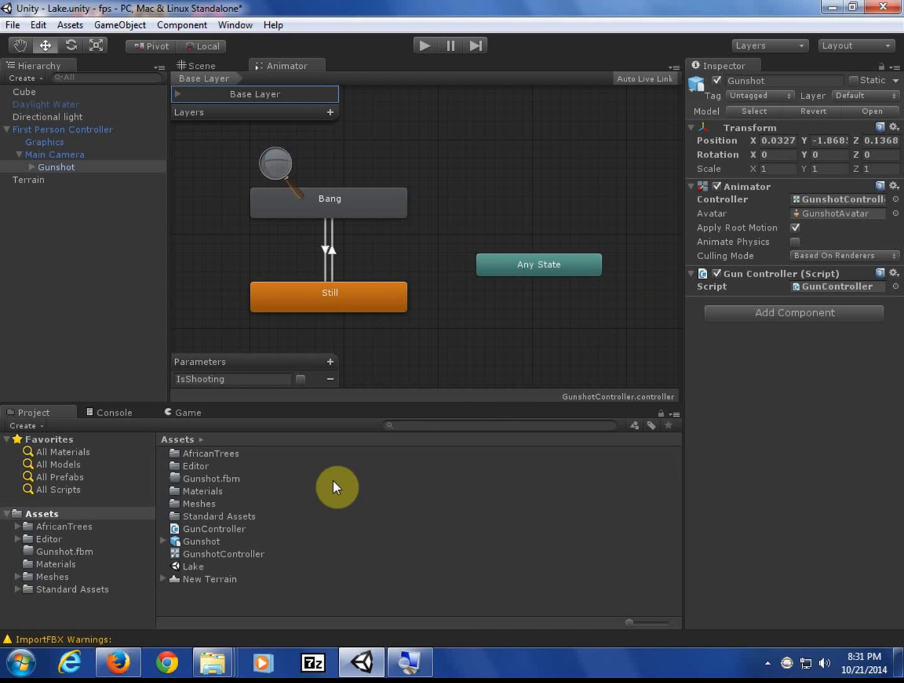
{"action": "left_click", "coordinate": [219, 551]}
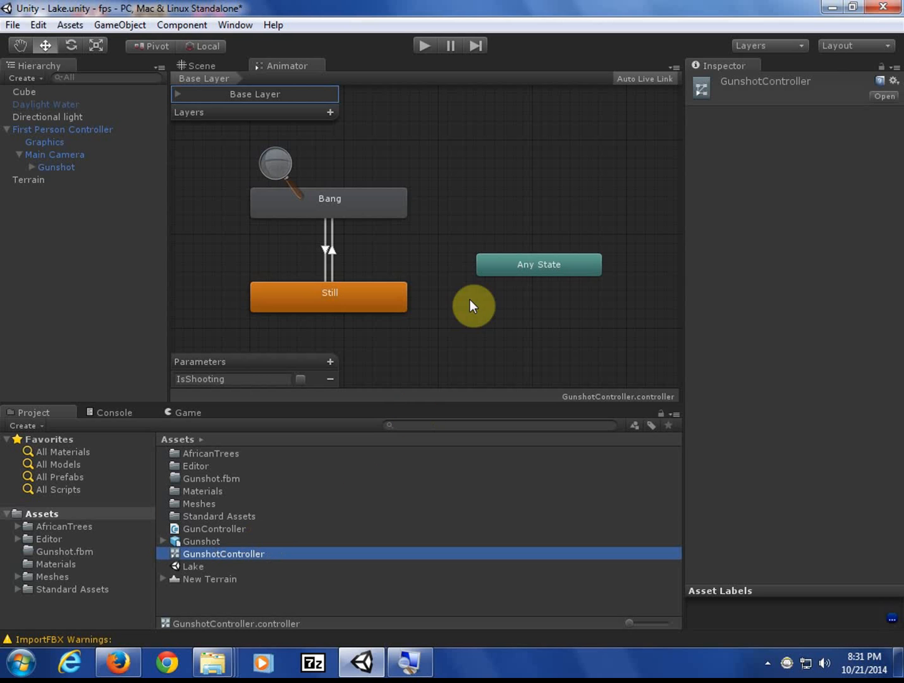
Assign the Gunshot model's Still animation clip as the motion of the Still state
{"action": "left_click", "coordinate": [364, 300]}
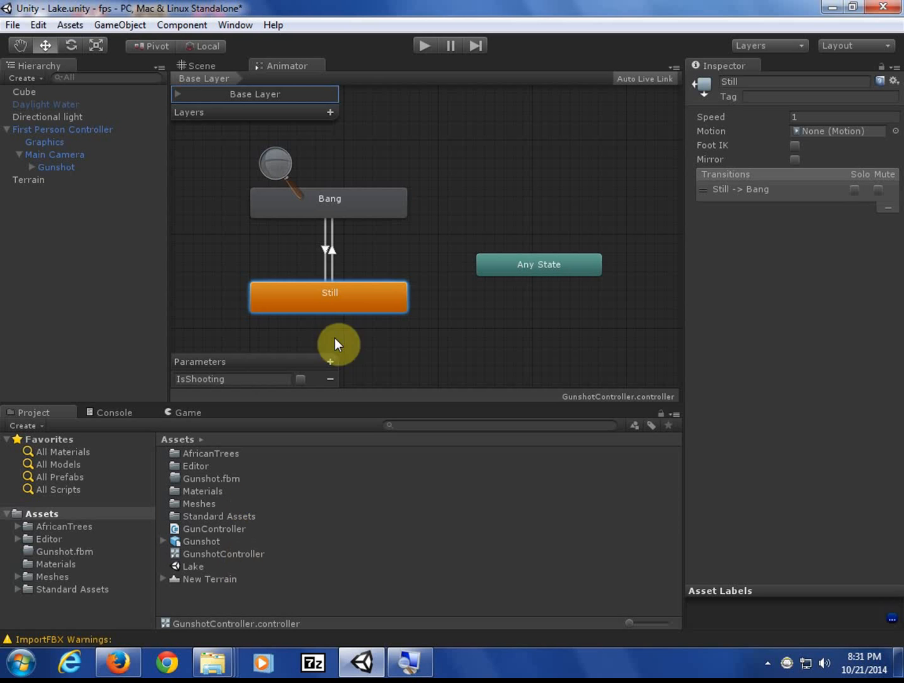
{"action": "left_click", "coordinate": [344, 201]}
{"action": "left_click", "coordinate": [342, 297]}
{"action": "left_click", "coordinate": [163, 541]}
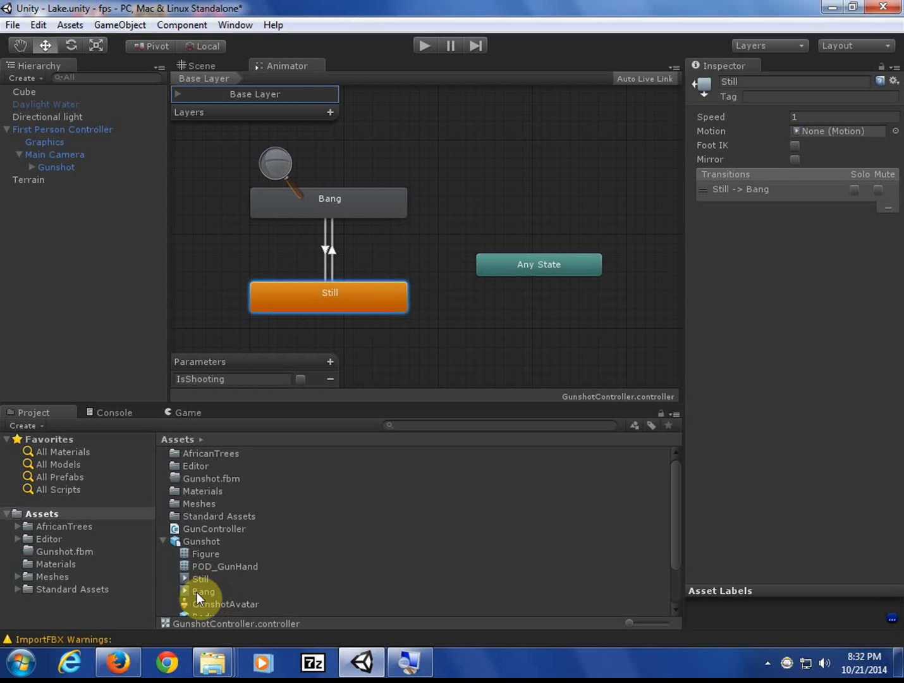
{"action": "left_click_drag", "start_coordinate": [197, 580], "coordinate": [844, 133]}
Assign the Gunshot model's Bang animation clip as the motion of the Bang state and save the scene
{"action": "left_click", "coordinate": [393, 183]}
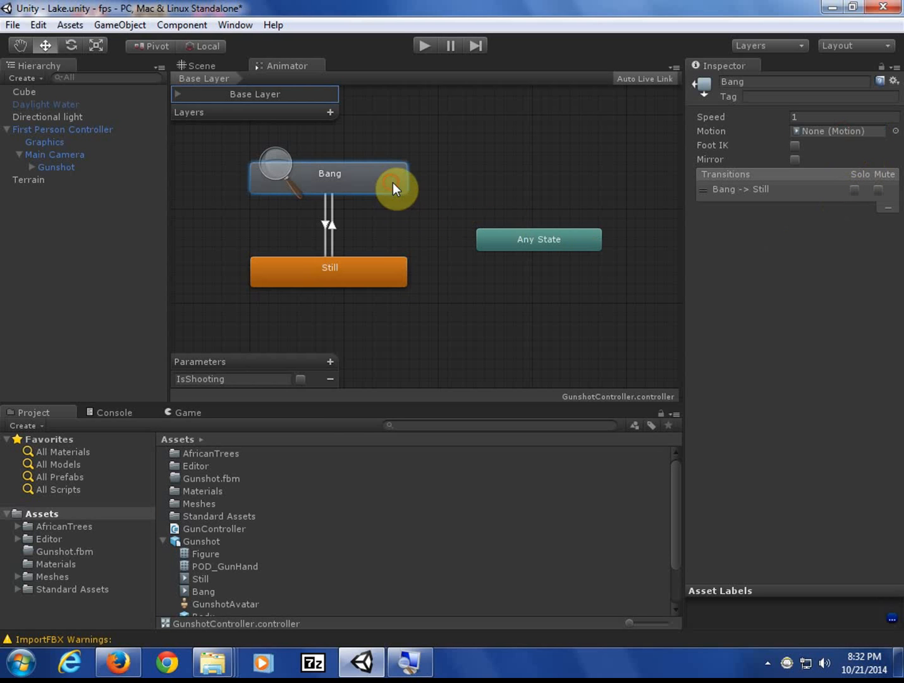
{"action": "left_click_drag", "start_coordinate": [209, 591], "coordinate": [864, 132]}
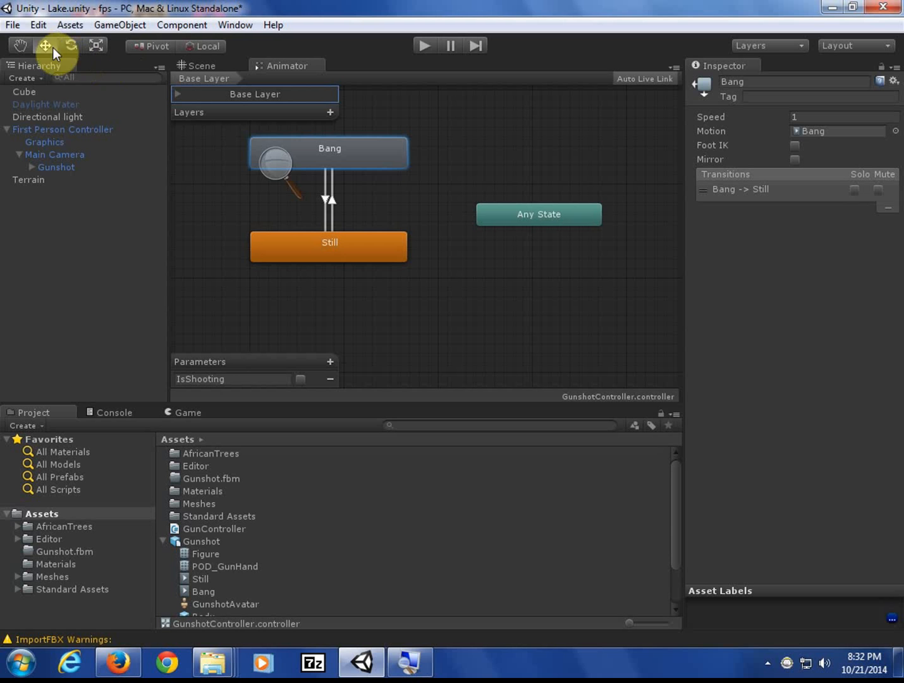
{"action": "left_click", "coordinate": [13, 25]}
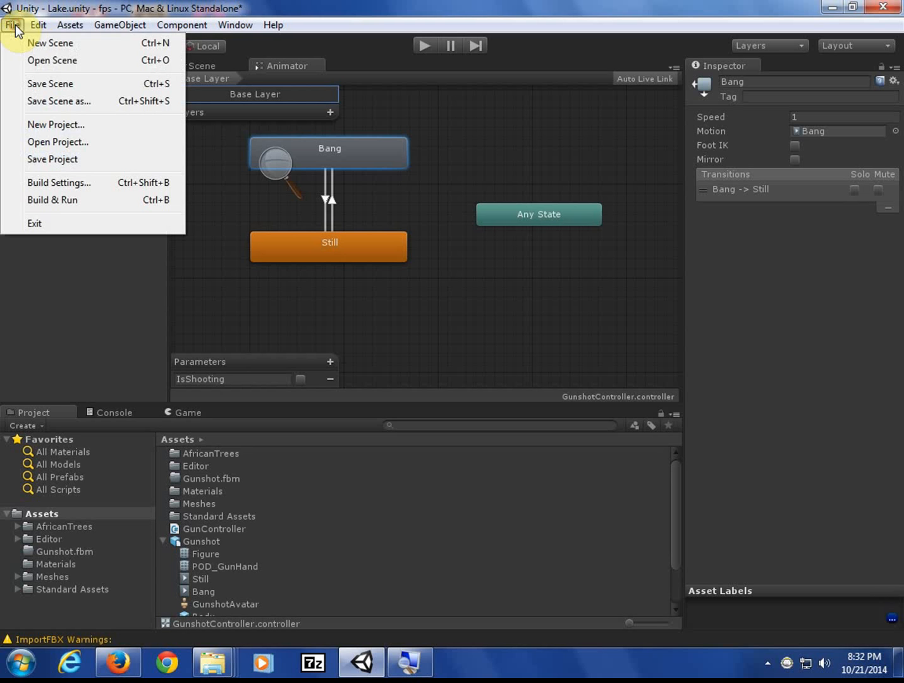
{"action": "left_click", "coordinate": [44, 85]}
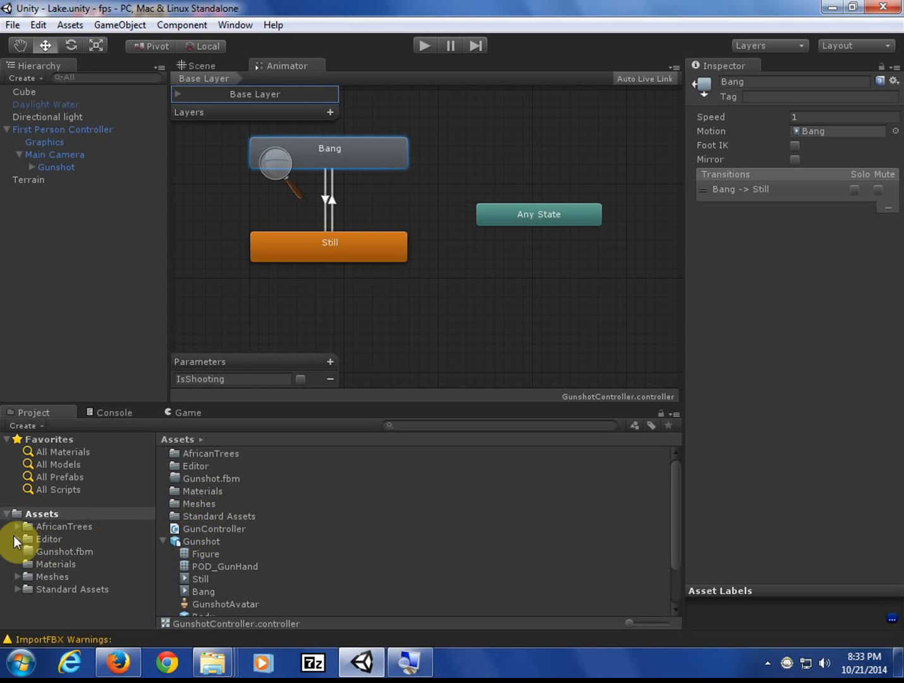
Open the GunController script attached to Gunshot in MonoDevelop with enlarged code text, and switch back to Unity
{"action": "left_click", "coordinate": [201, 65]}
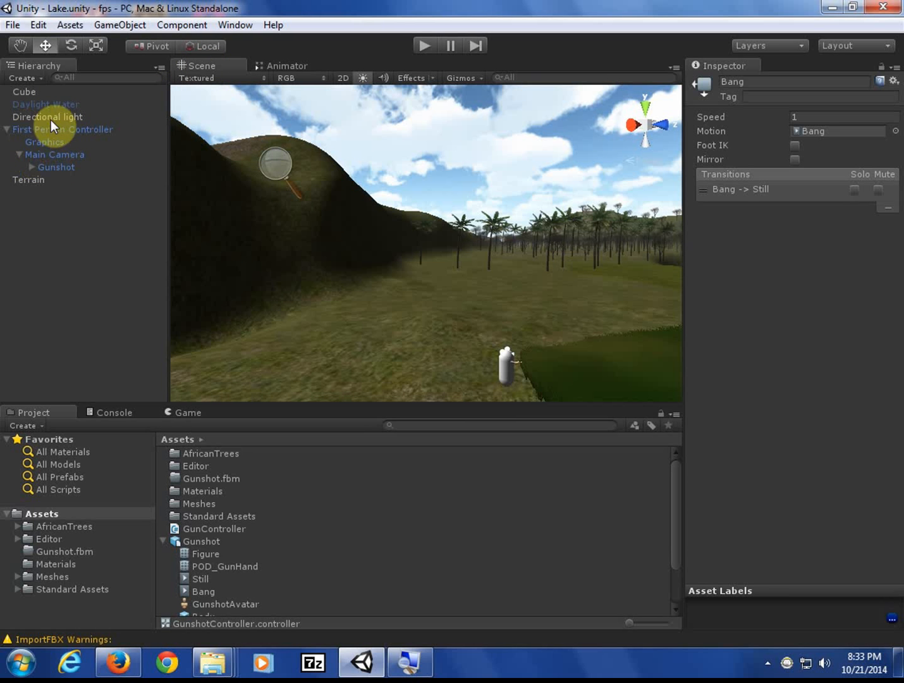
{"action": "left_click", "coordinate": [48, 165]}
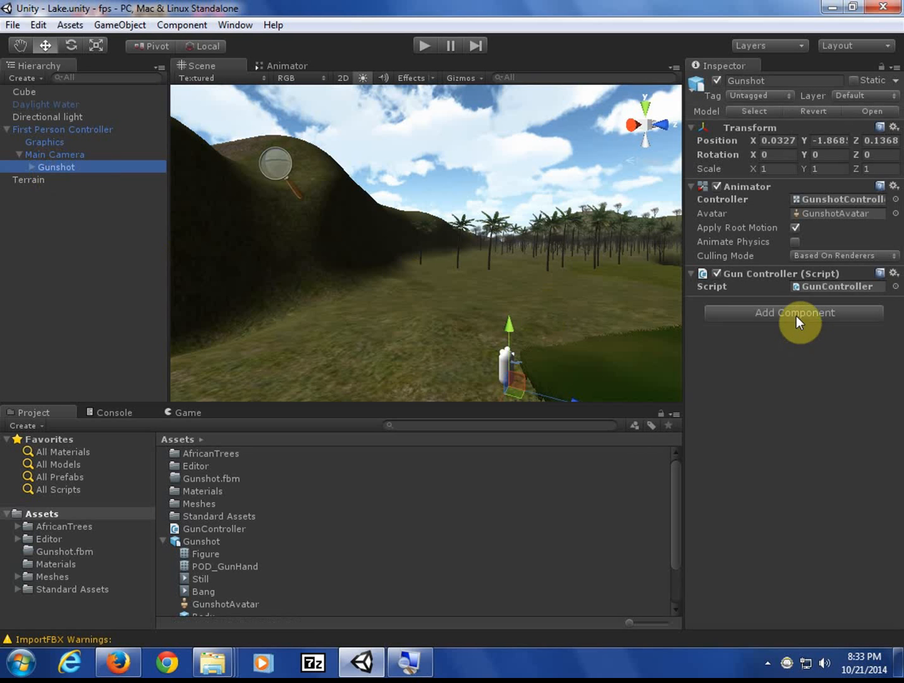
{"action": "left_click", "coordinate": [840, 285]}
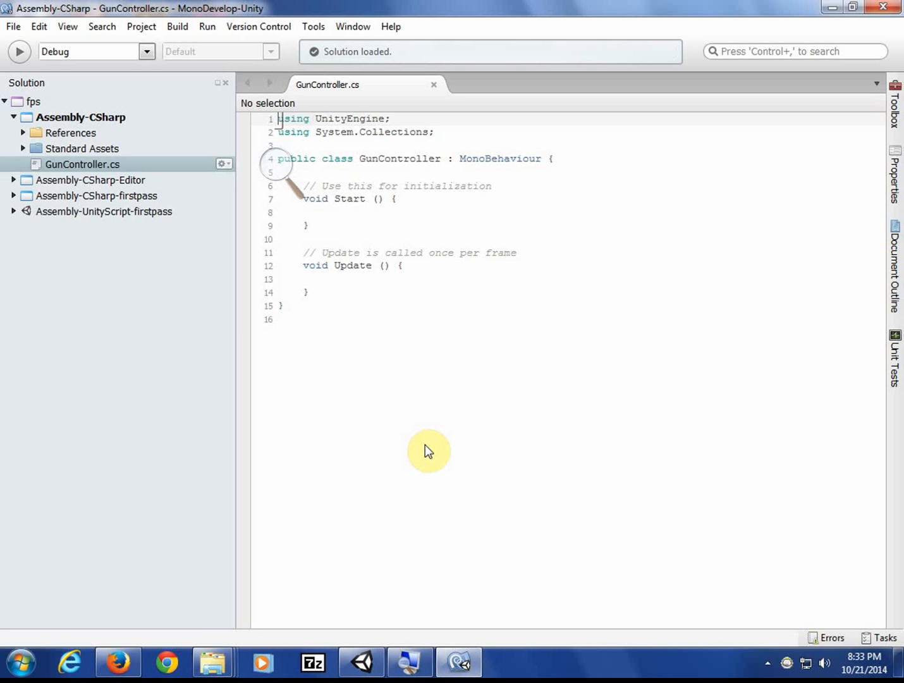
{"action": "scroll", "coordinate": [424, 444], "scroll_direction": "up", "scroll_amount": 3, "text": "ctrl"}
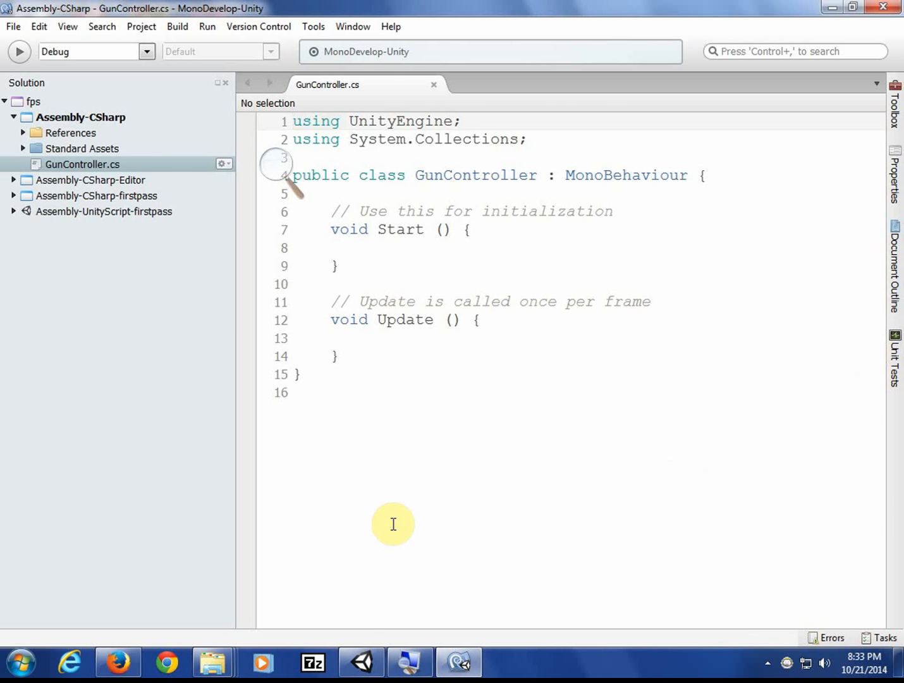
{"action": "left_click", "coordinate": [364, 663]}
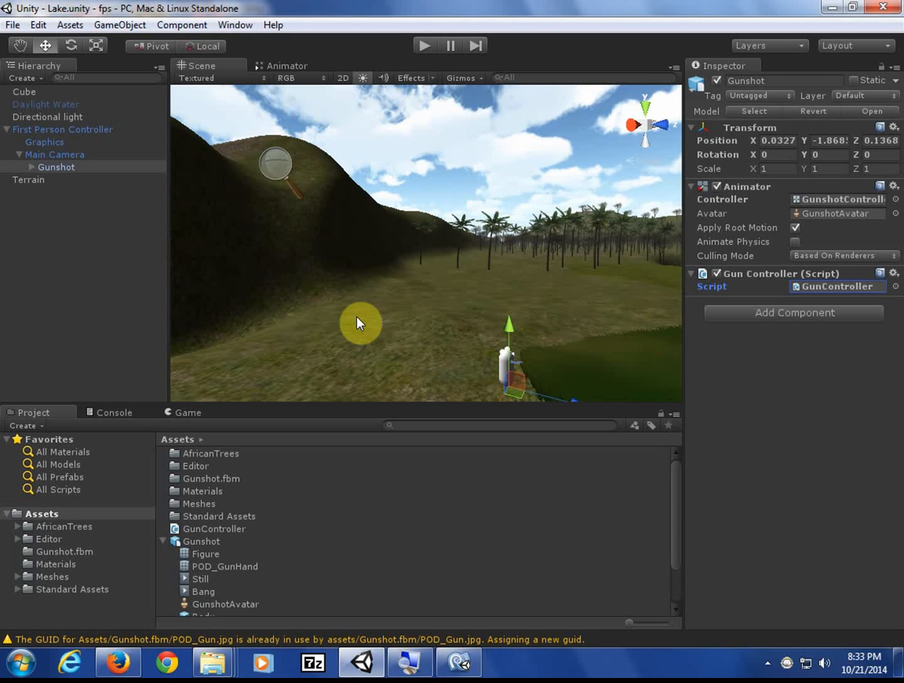
{"action": "left_click", "coordinate": [9, 25]}
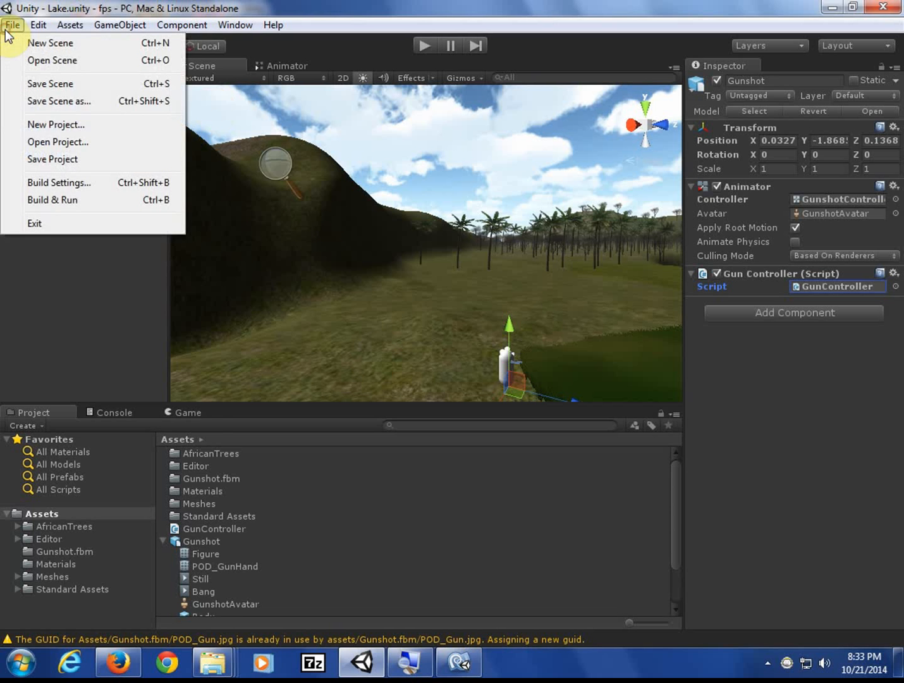
{"action": "mouse_move", "coordinate": [37, 33]}
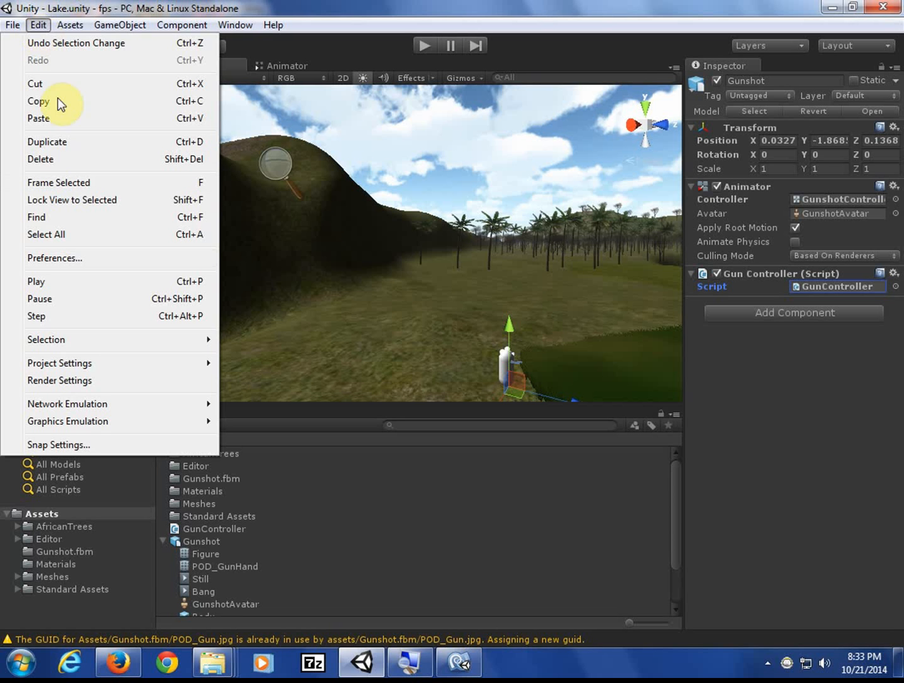
{"action": "left_click", "coordinate": [102, 379]}
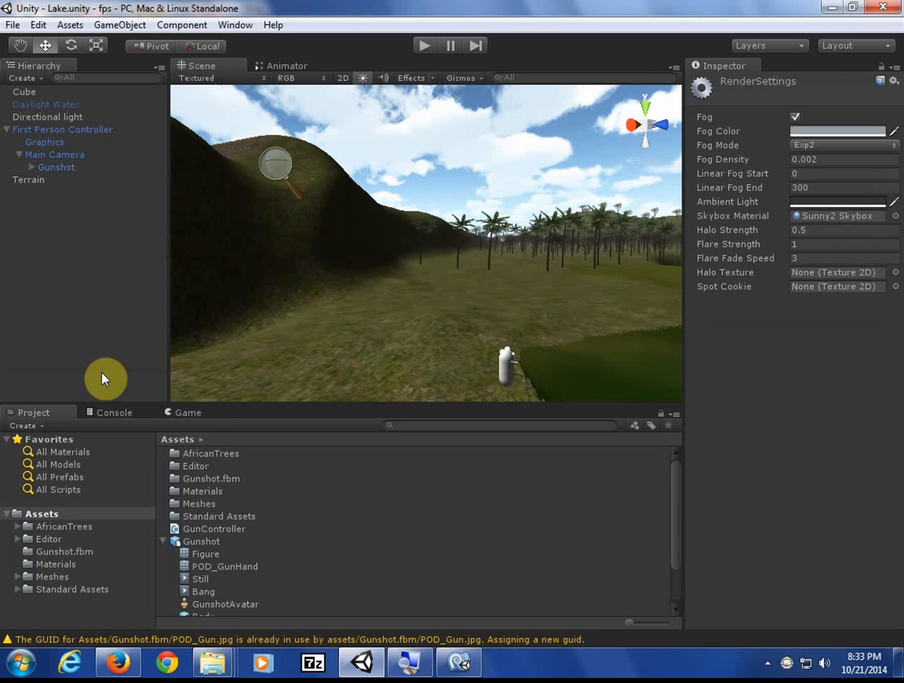
Open the project's Input settings and expand the Axes list to examine the first Fire1 entry
{"action": "left_click", "coordinate": [19, 29]}
{"action": "mouse_move", "coordinate": [38, 25]}
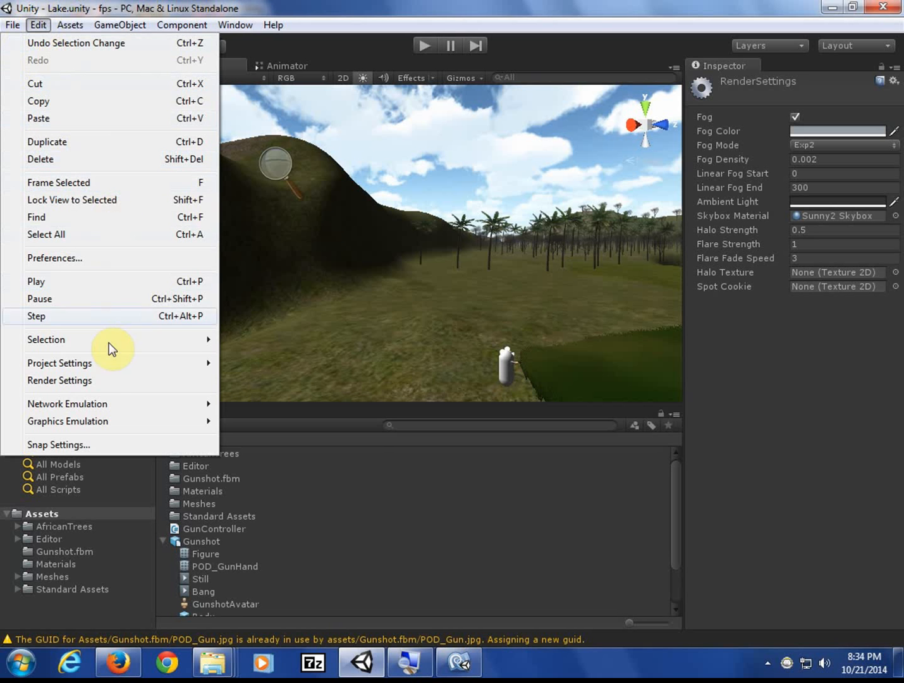
{"action": "mouse_move", "coordinate": [106, 365]}
{"action": "left_click", "coordinate": [309, 364]}
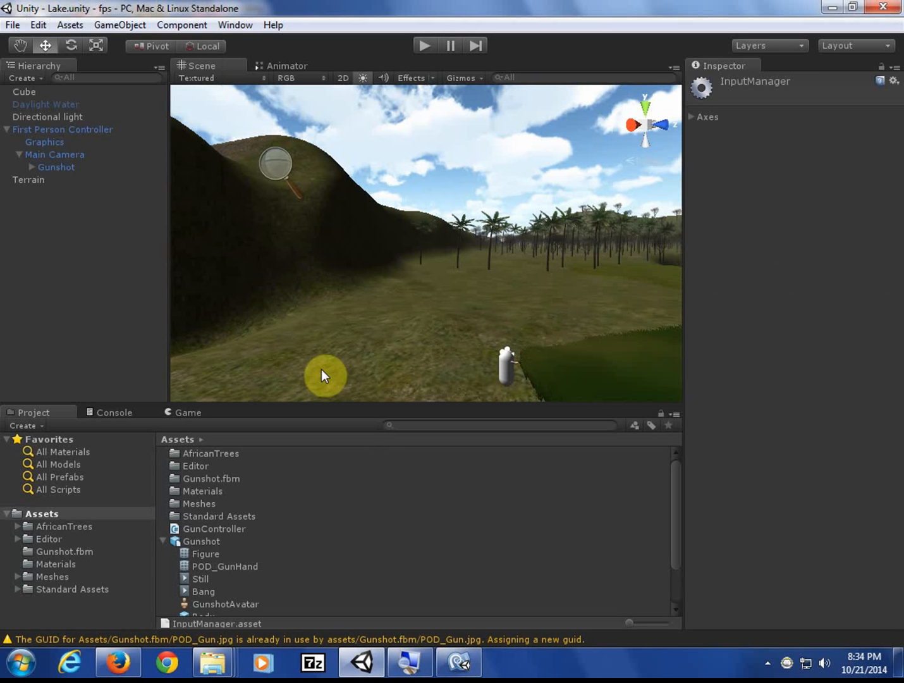
{"action": "left_click", "coordinate": [692, 117]}
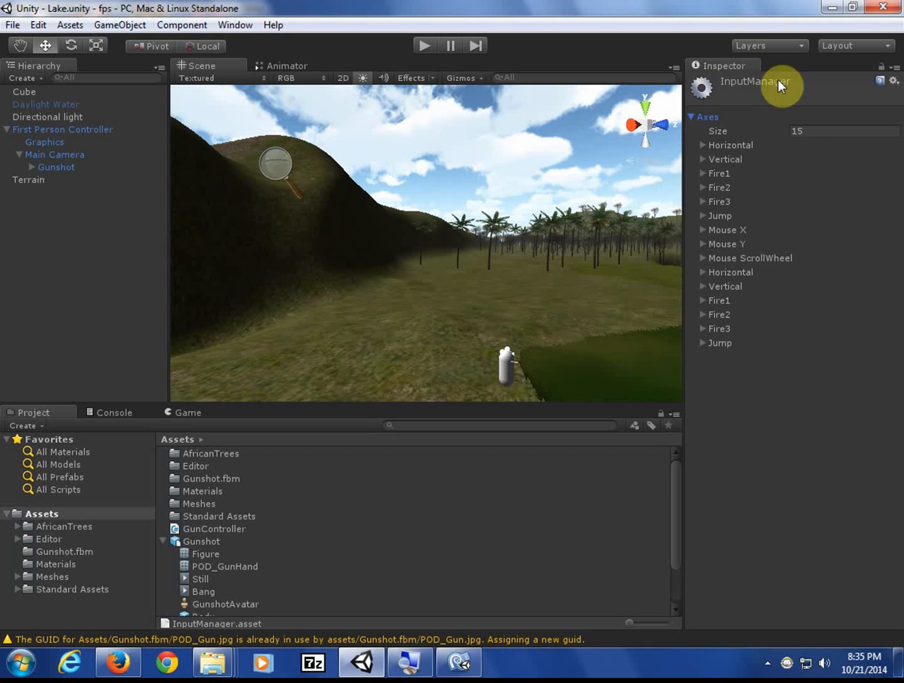
{"action": "left_click", "coordinate": [706, 176]}
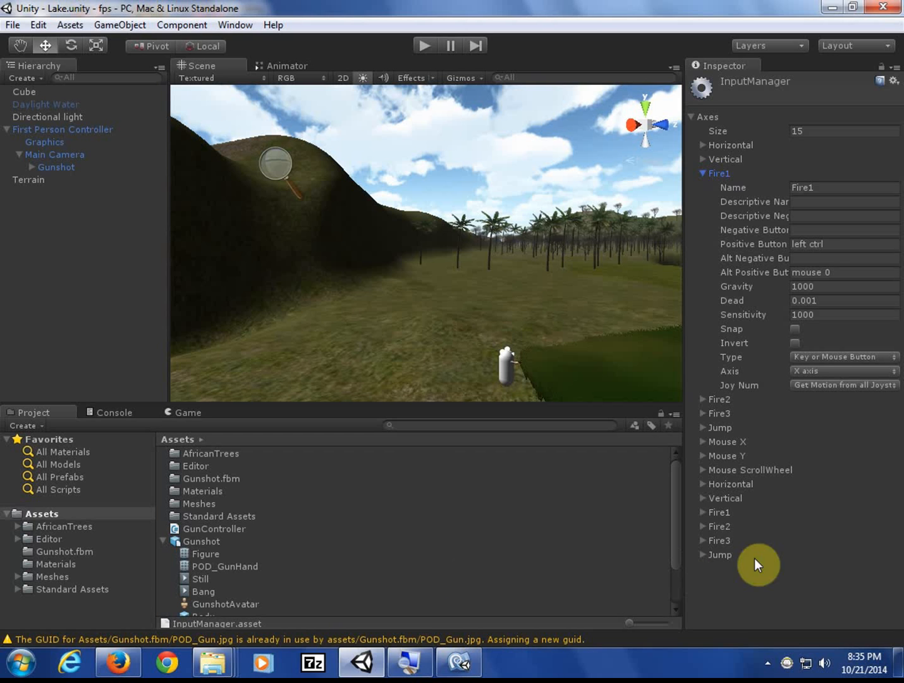
Switch to MonoDevelop and start an if statement inside Update() in GunController.cs, reading if(Input.GetButtonDown ("Fire1")
{"action": "left_click", "coordinate": [479, 654]}
{"action": "left_click", "coordinate": [375, 353]}
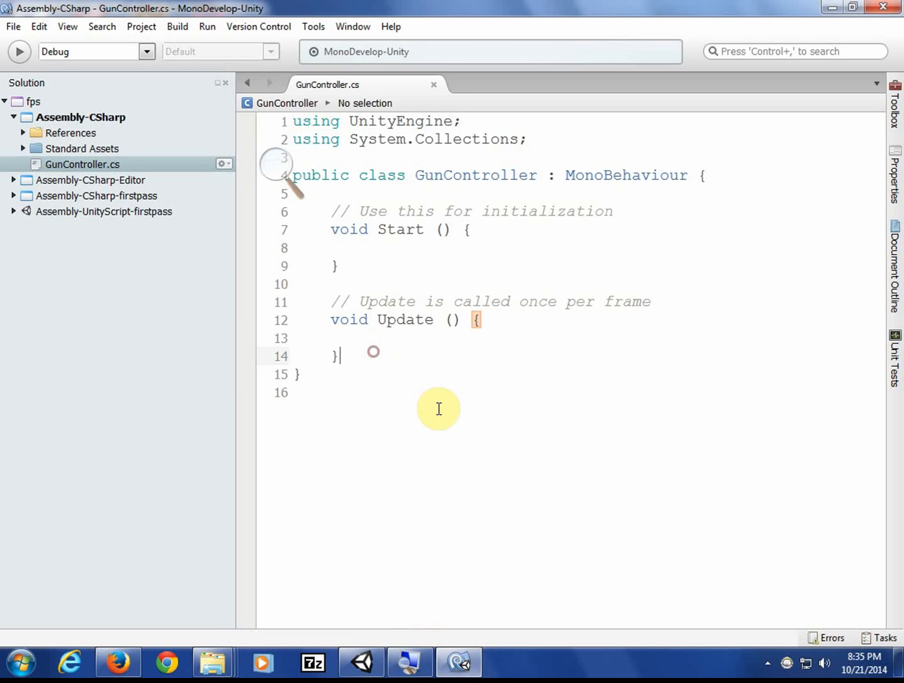
{"action": "left_click", "coordinate": [405, 340]}
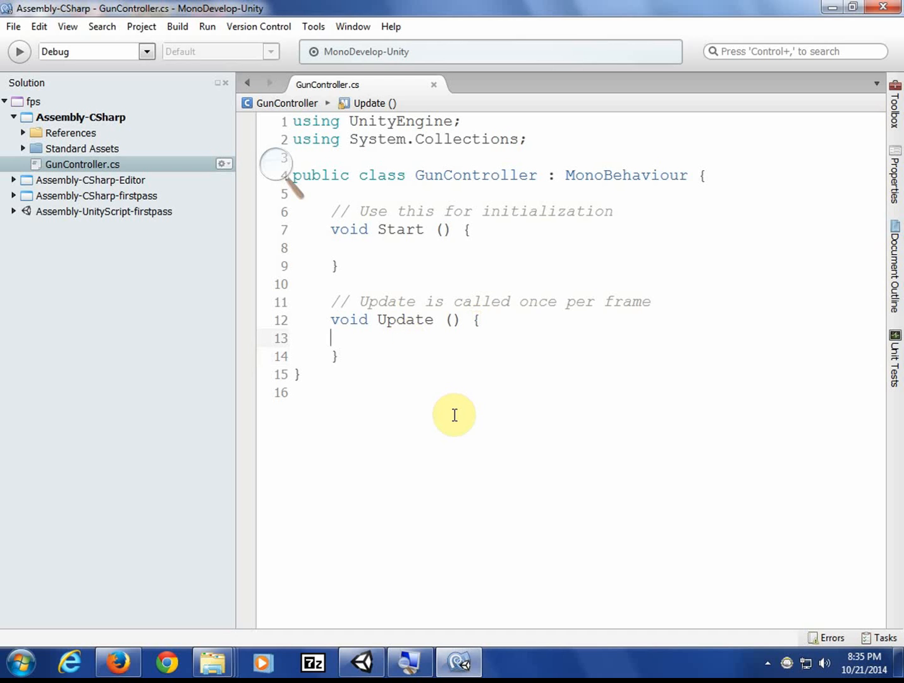
{"action": "key", "text": "Tab"}
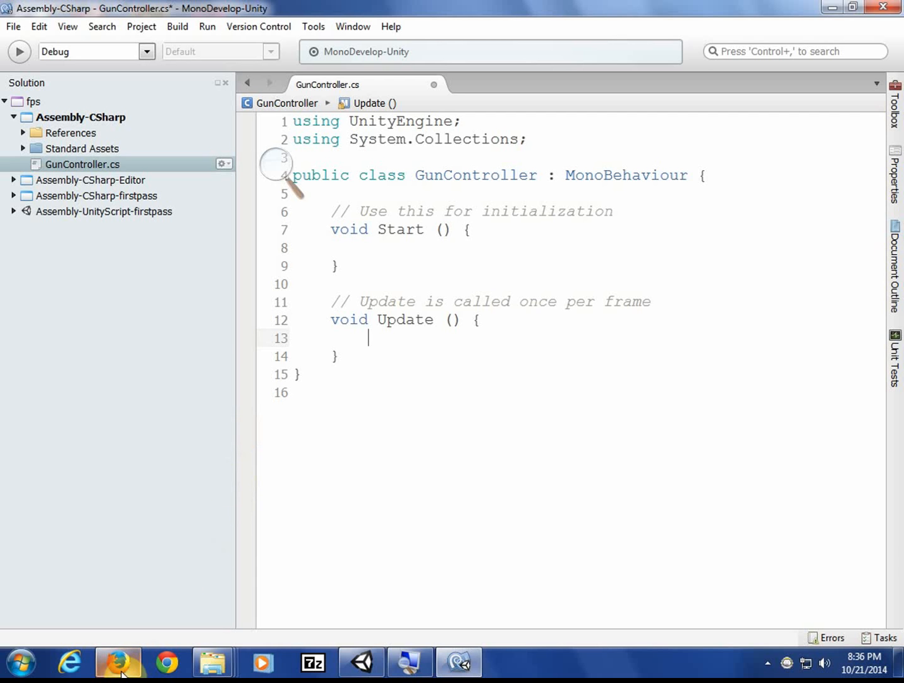
{"action": "mouse_move", "coordinate": [122, 672]}
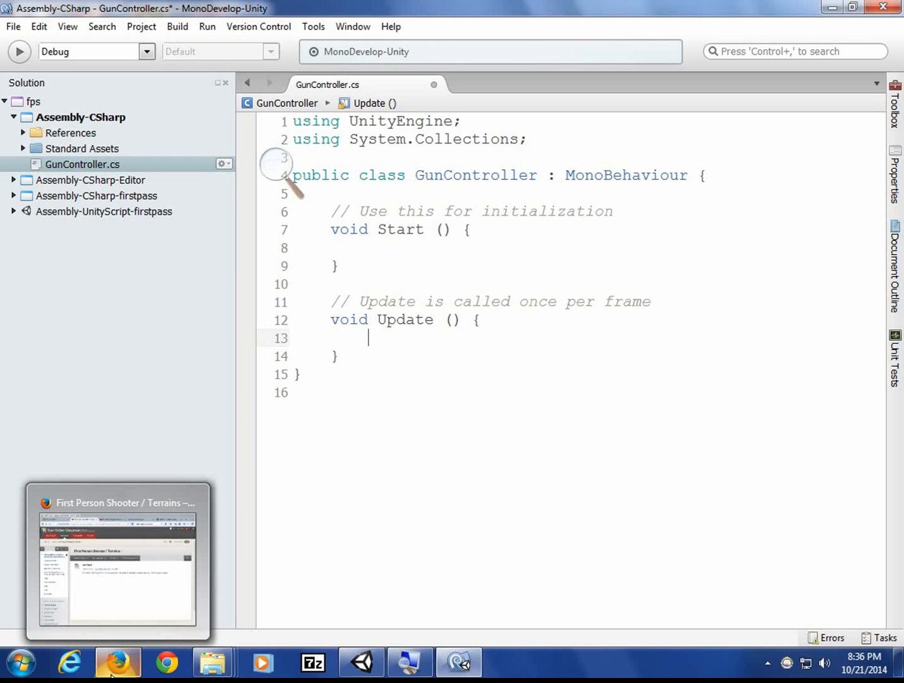
{"action": "type", "text": "if("}
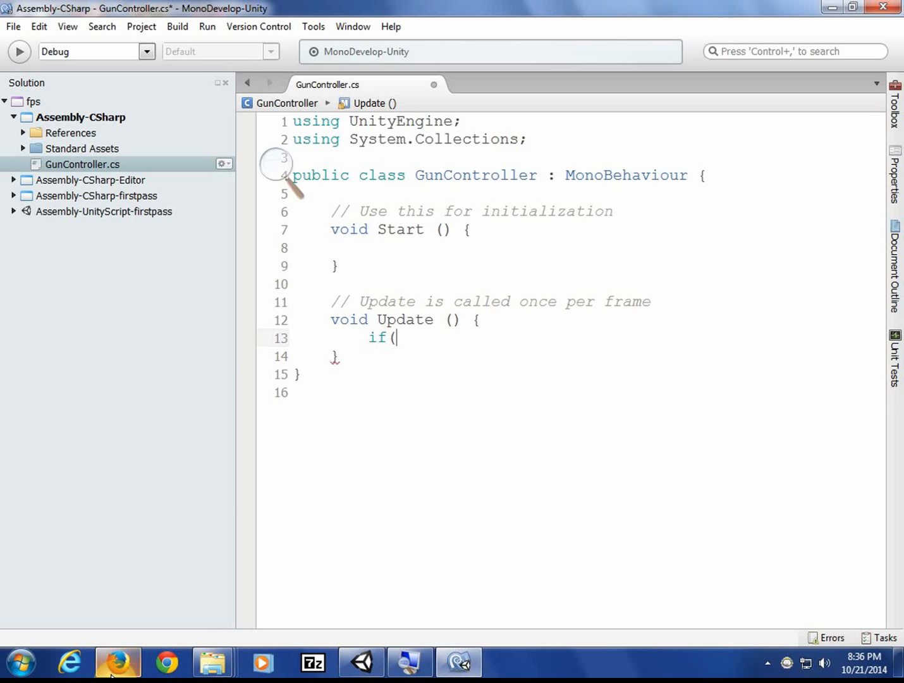
{"action": "type", "text": "Input"}
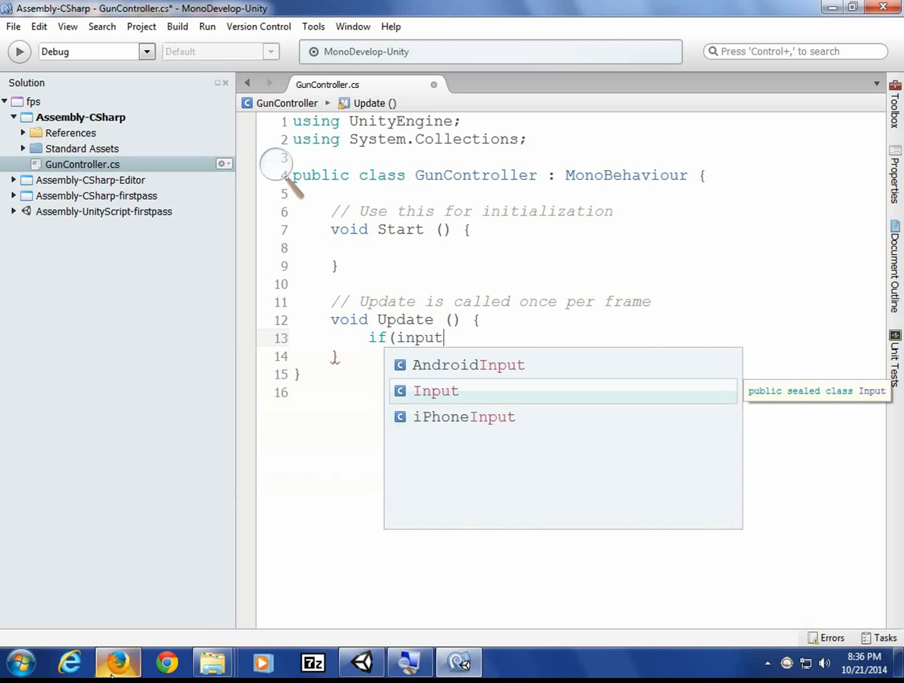
{"action": "key", "text": "Return"}
{"action": "type", "text": ".get"}
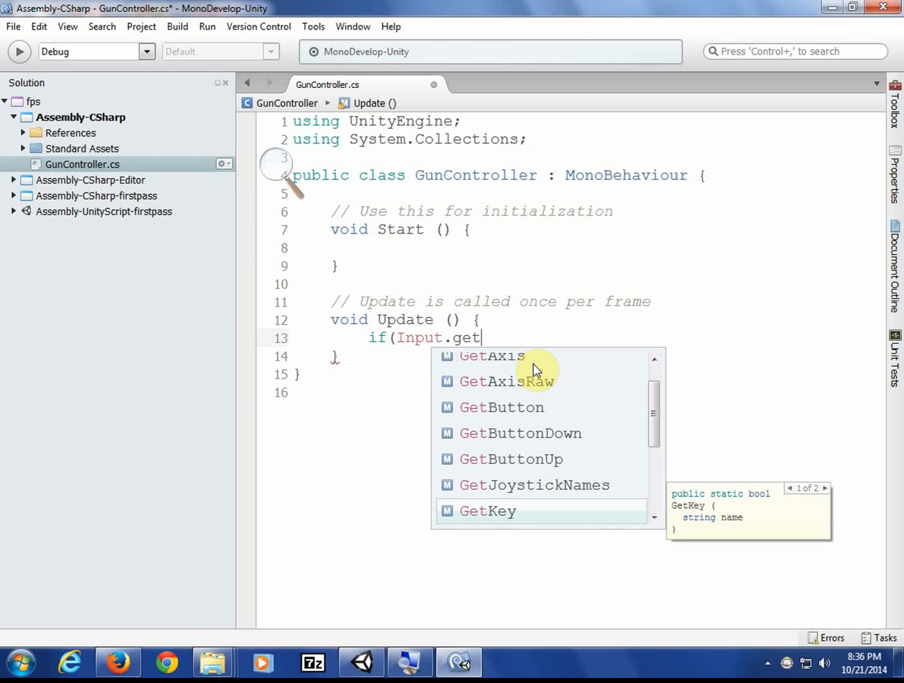
{"action": "key", "text": "BackSpace"}
{"action": "key", "text": "BackSpace"}
{"action": "key", "text": "BackSpace"}
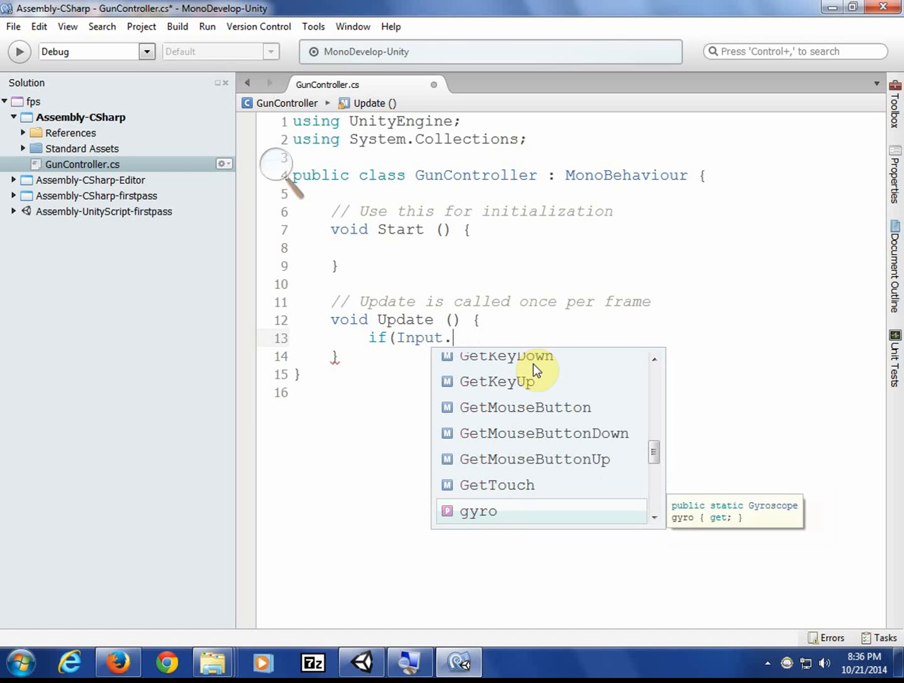
{"action": "type", "text": "GetButtonDown"}
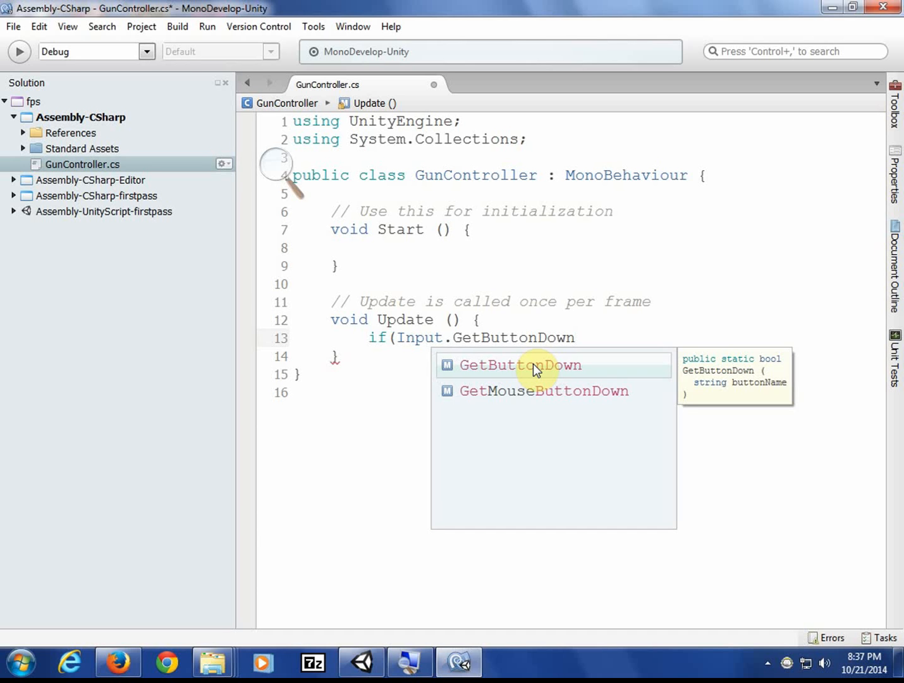
{"action": "type", "text": "("}
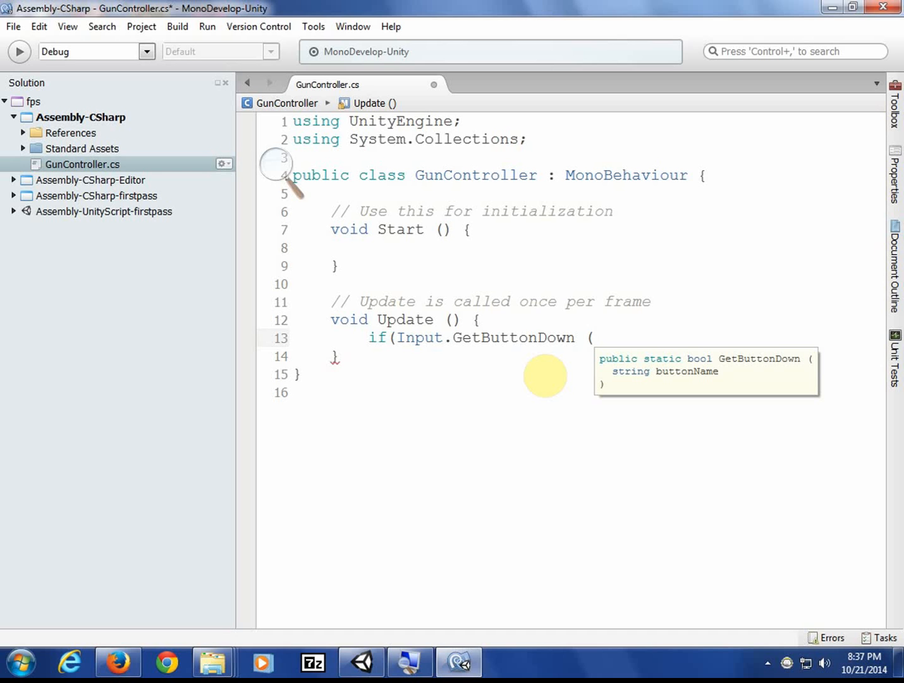
{"action": "type", "text": "\"Fire1\")"}
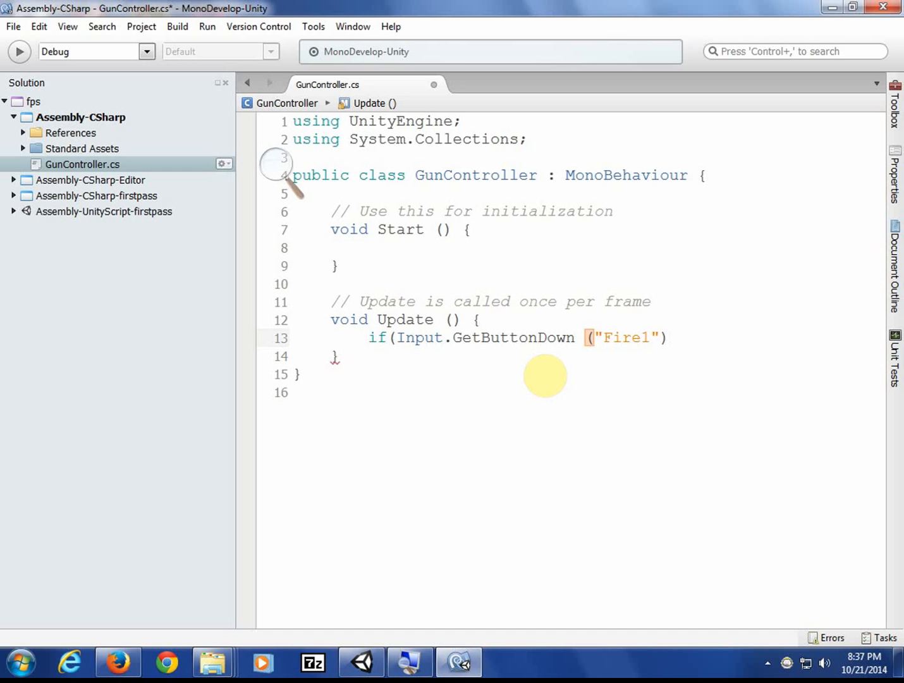
Give the Fire1 if statement an opening and a closing brace with an empty line between them
{"action": "type", "text": "{"}
{"action": "key", "text": "Return"}
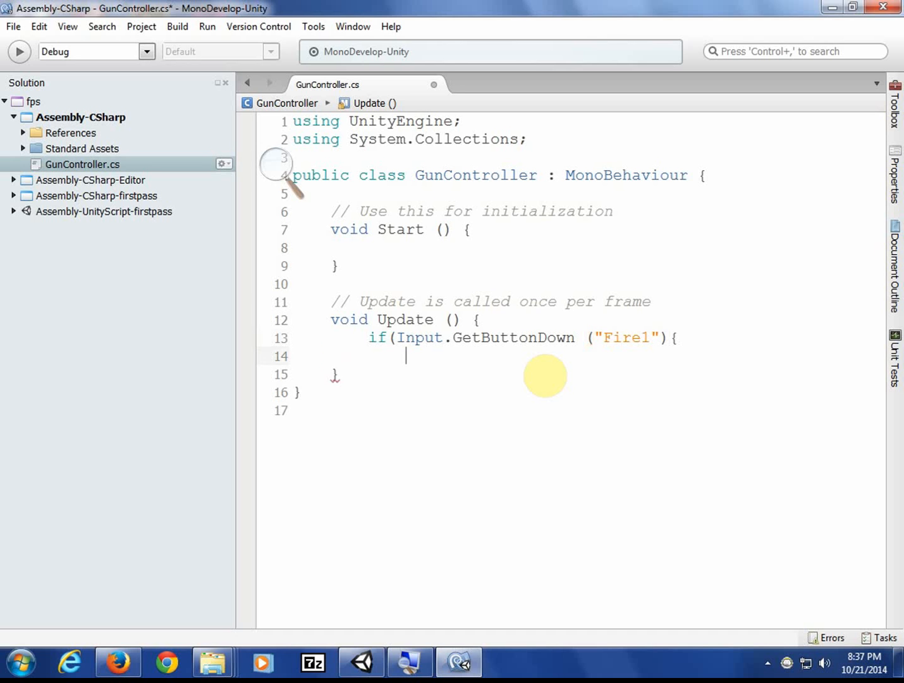
{"action": "key", "text": "Return"}
{"action": "type", "text": "}"}
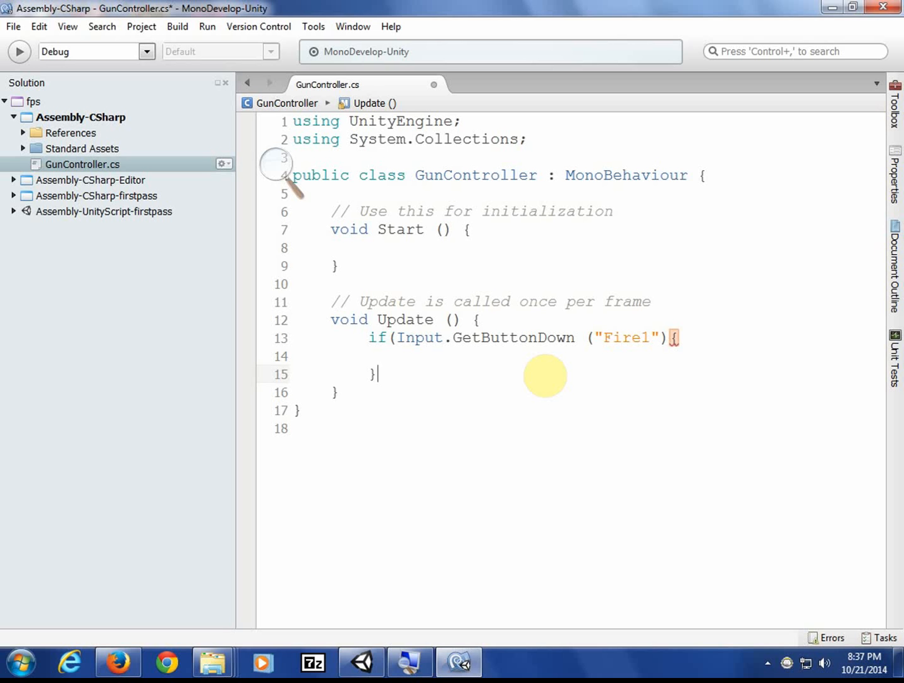
Add Debug.Log("Bang!"); inside the Fire1 if block and save the script
{"action": "key", "text": "Up"}
{"action": "type", "text": "ban"}
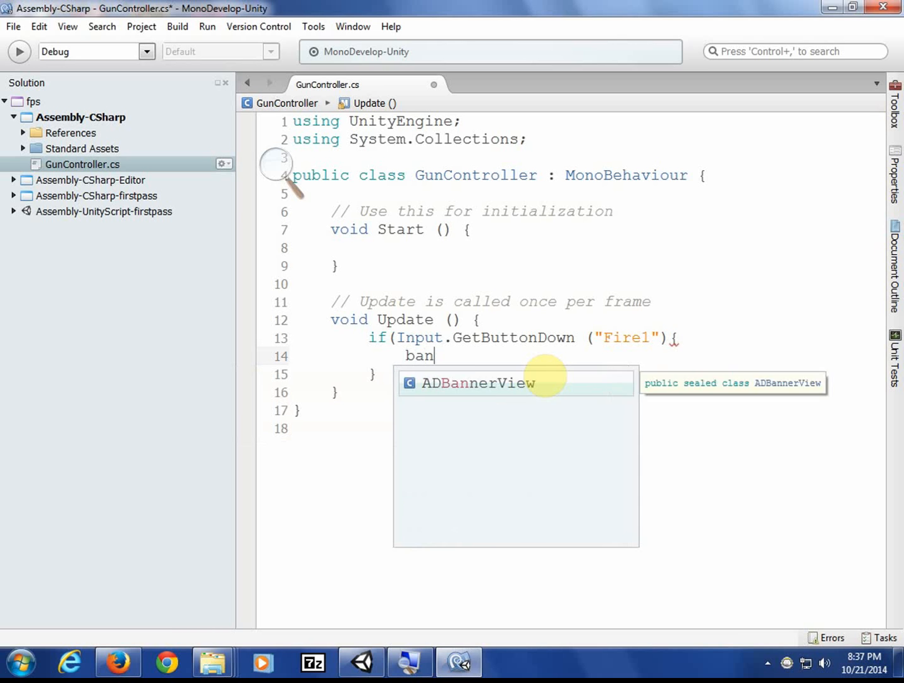
{"action": "key", "text": "BackSpace"}
{"action": "key", "text": "BackSpace"}
{"action": "key", "text": "BackSpace"}
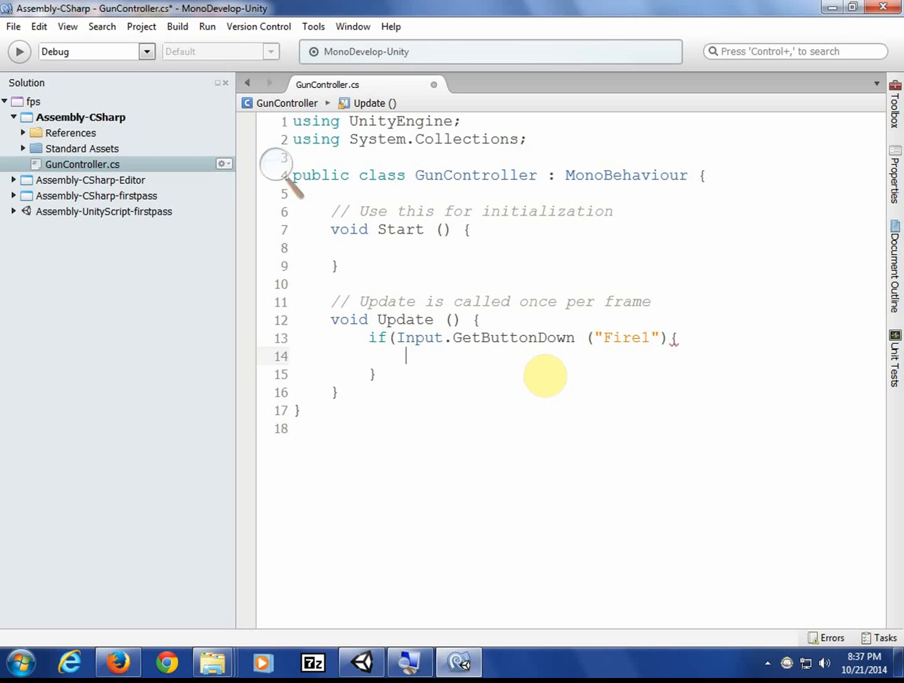
{"action": "type", "text": "Debug.log"}
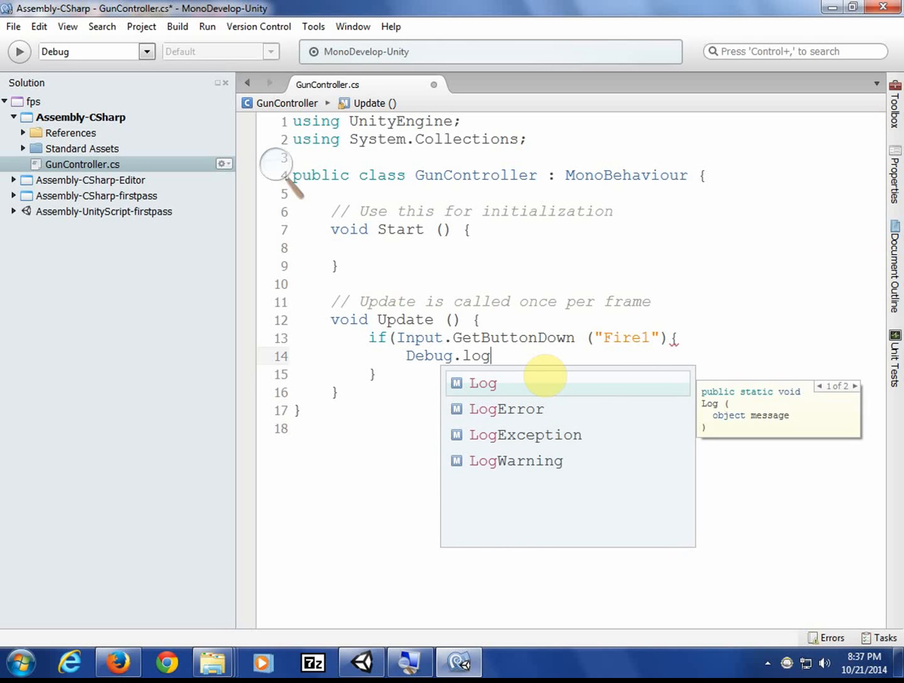
{"action": "key", "text": "Return"}
{"action": "type", "text": "(\"Gun"}
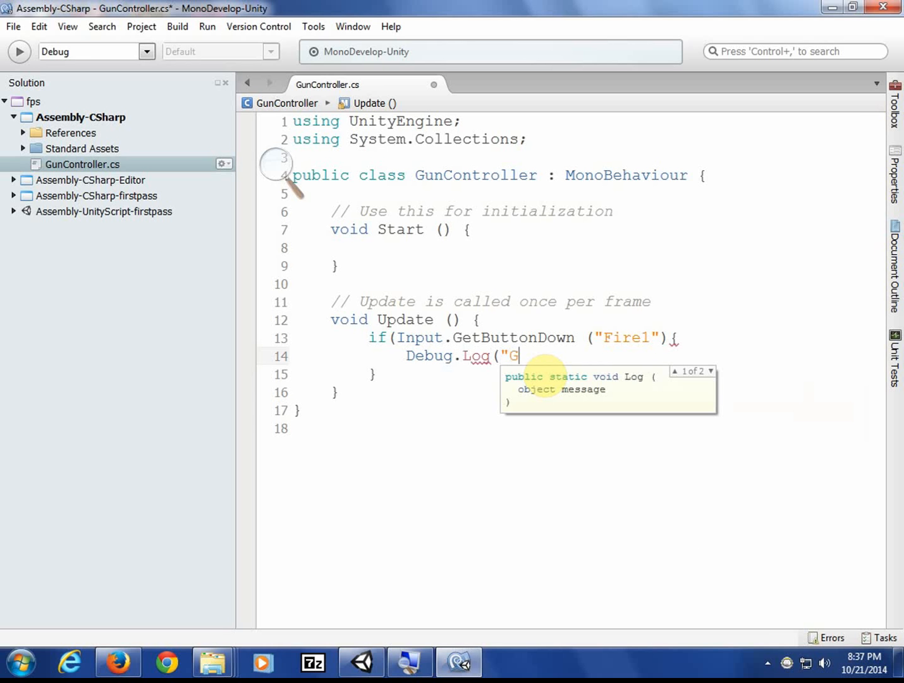
{"action": "key", "text": "BackSpace"}
{"action": "key", "text": "BackSpace"}
{"action": "key", "text": "BackSpace"}
{"action": "type", "text": "Bang!\");"}
{"action": "key", "text": "ctrl+s"}
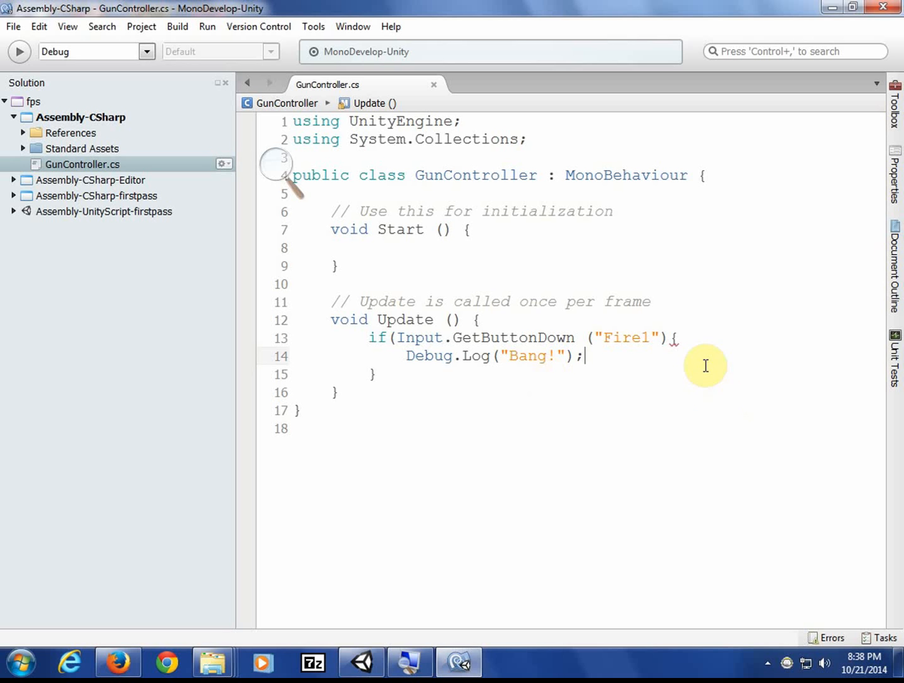
Add the missing closing parenthesis before the opening brace of the if statement and save GunController.cs
{"action": "left_click", "coordinate": [670, 337]}
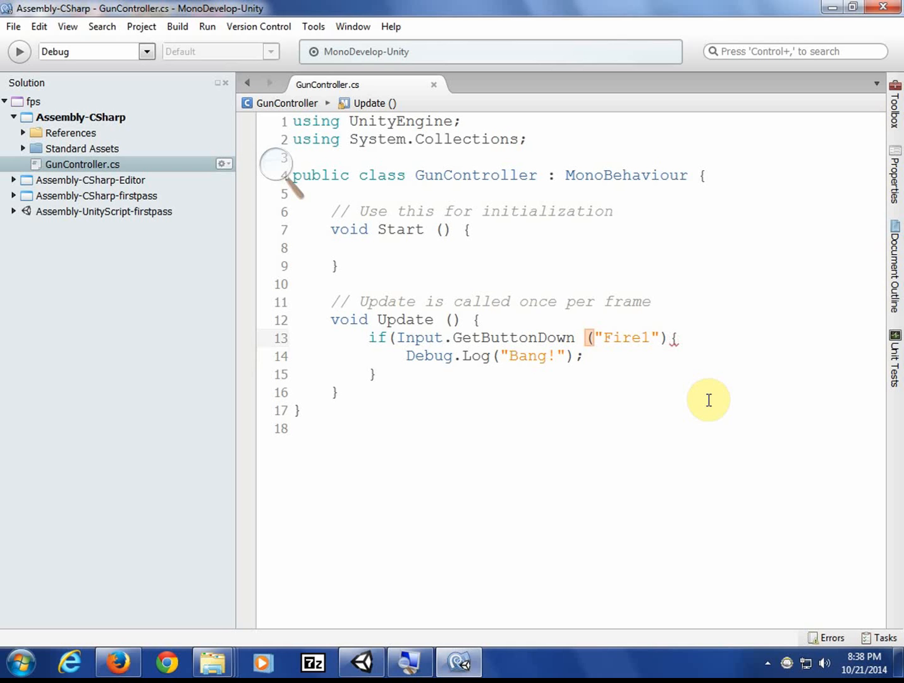
{"action": "type", "text": ")"}
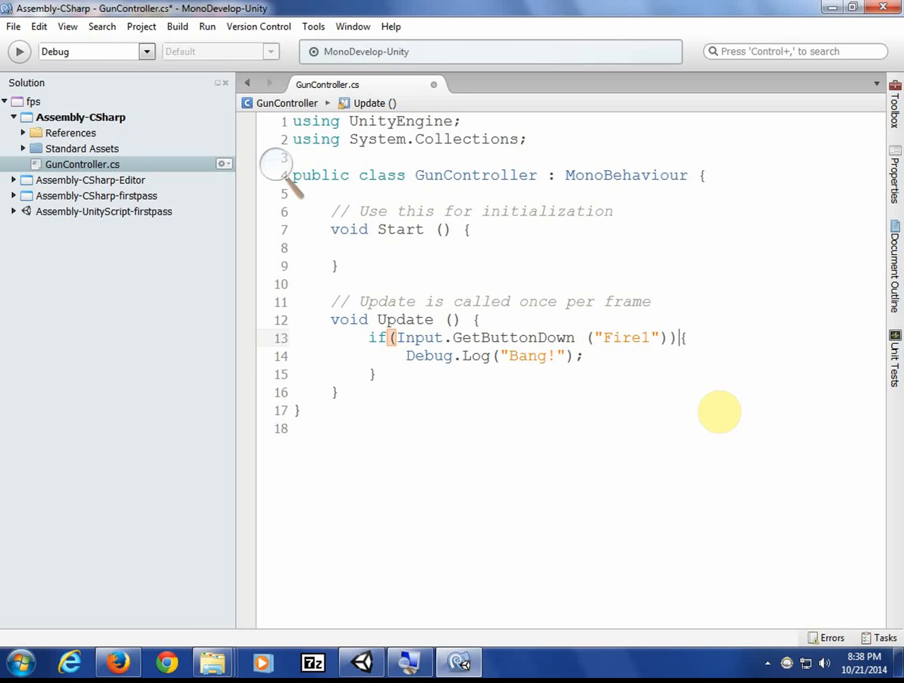
{"action": "key", "text": "ctrl+s"}
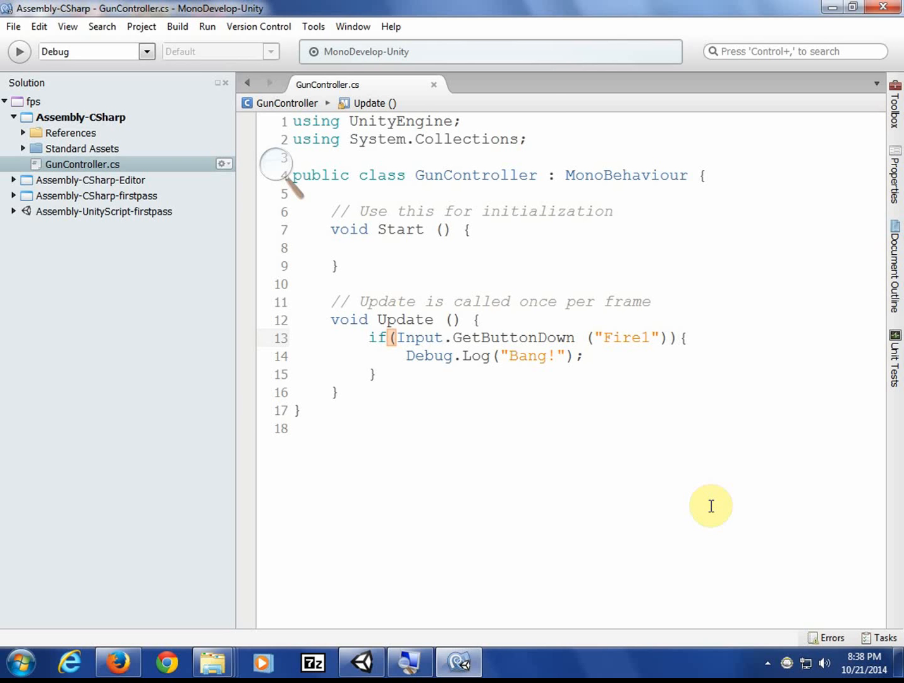
Switch to Unity, run the scene and fire the gun in the game to test the script
{"action": "left_click", "coordinate": [363, 662]}
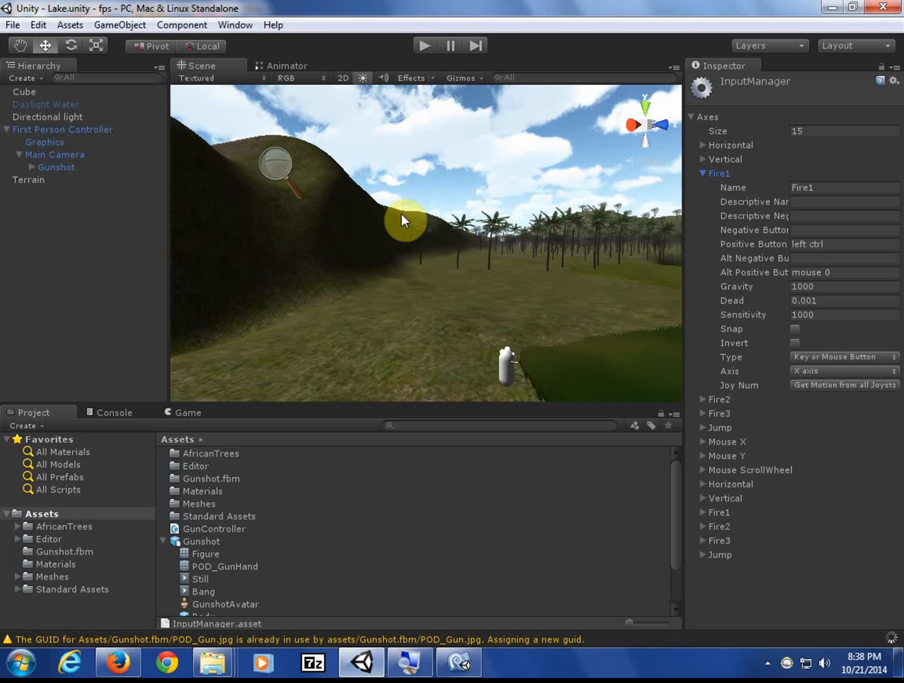
{"action": "left_click", "coordinate": [425, 51]}
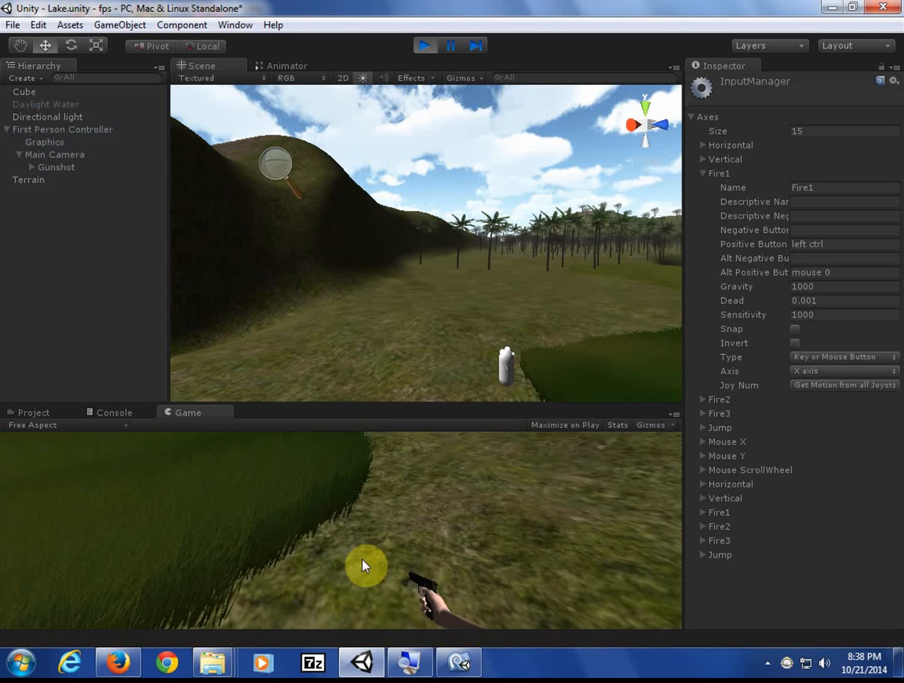
{"action": "left_click", "coordinate": [380, 500]}
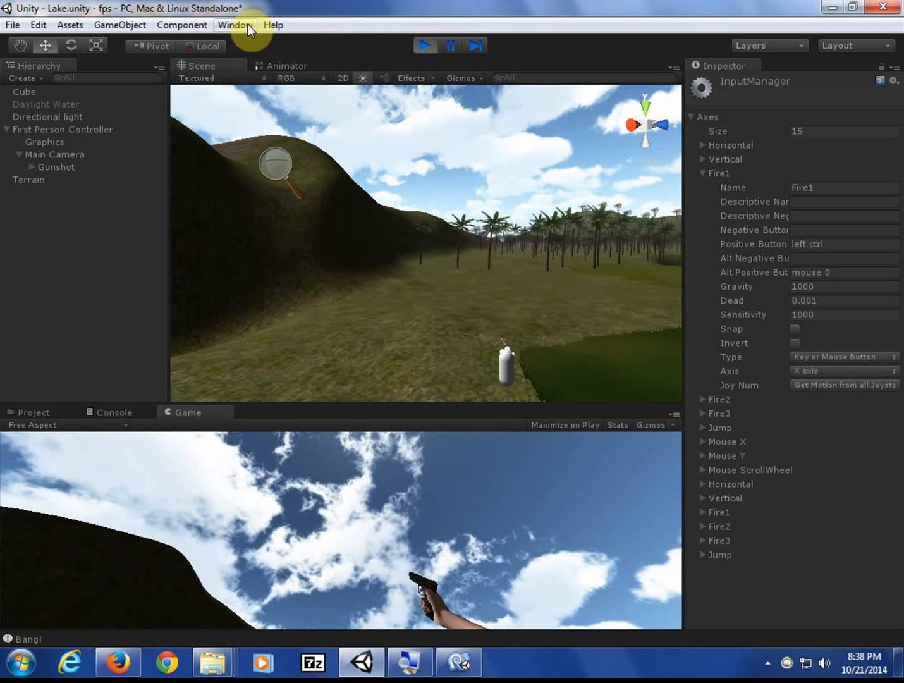
Check the Console for the script's log messages, then return to the Game view and stop play mode
{"action": "left_click", "coordinate": [245, 24]}
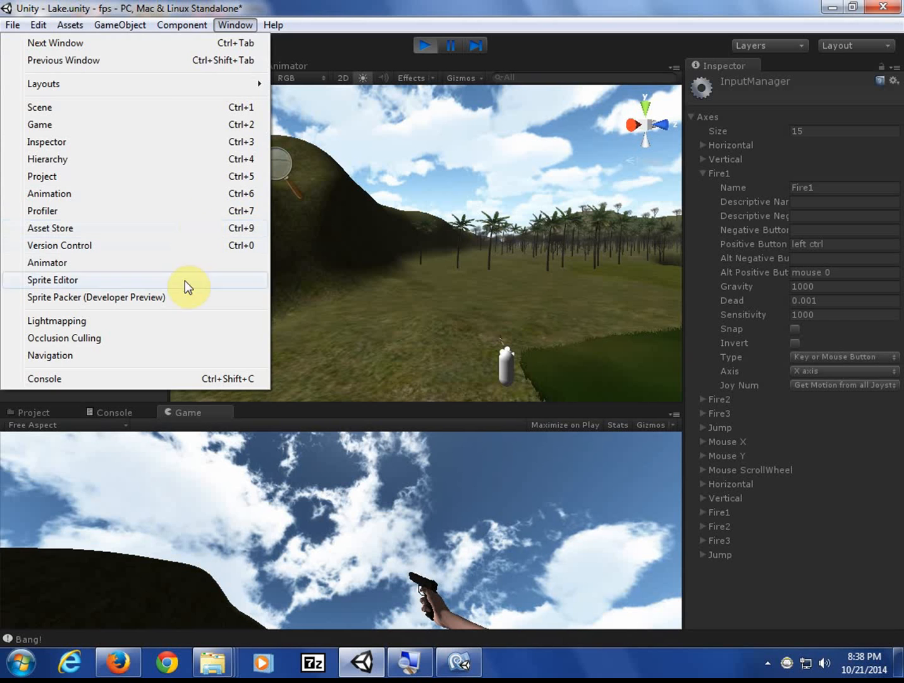
{"action": "left_click", "coordinate": [190, 378]}
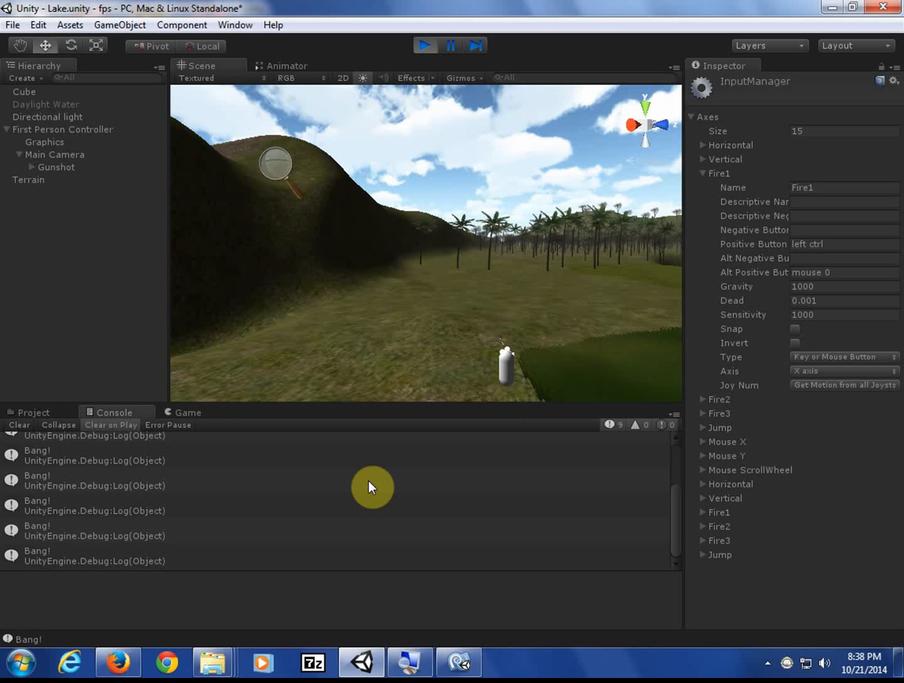
{"action": "left_click", "coordinate": [187, 413]}
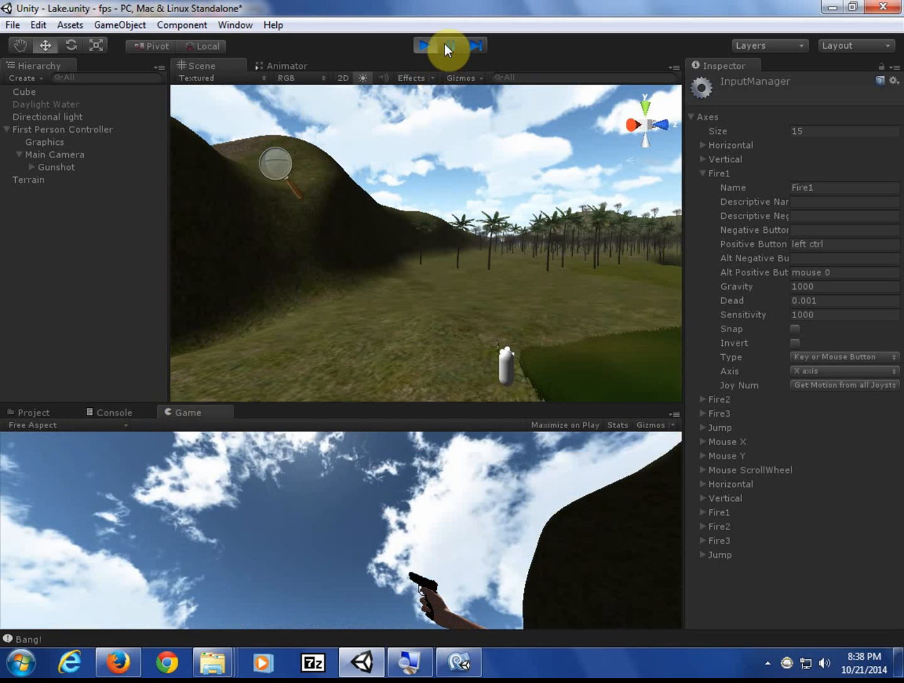
{"action": "left_click", "coordinate": [431, 46]}
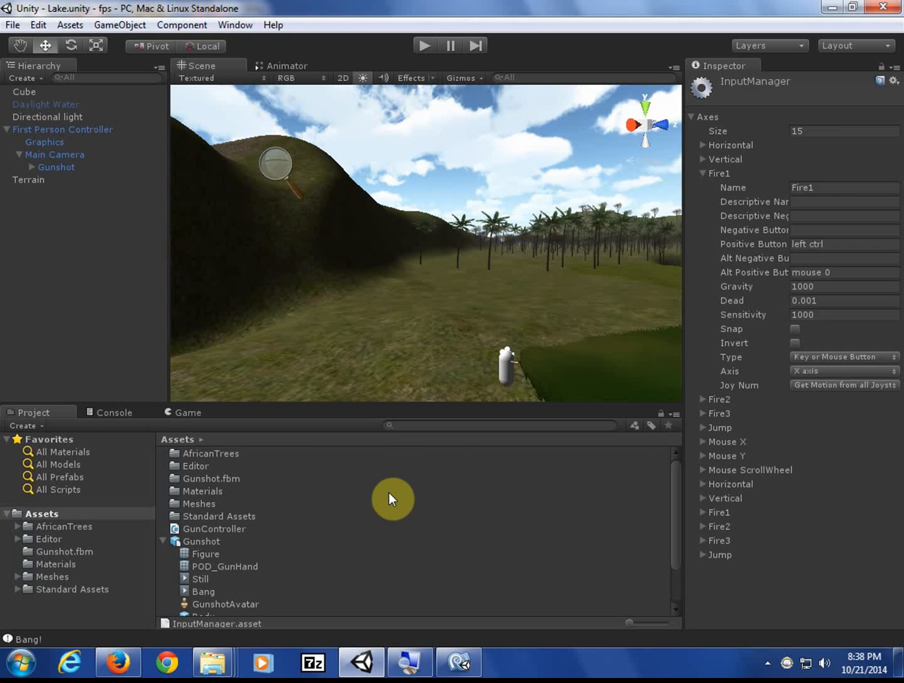
Switch to MonoDevelop, comment out the Debug.Log("Bang!") line in GunController.cs and add an empty line below it
{"action": "left_click", "coordinate": [460, 662]}
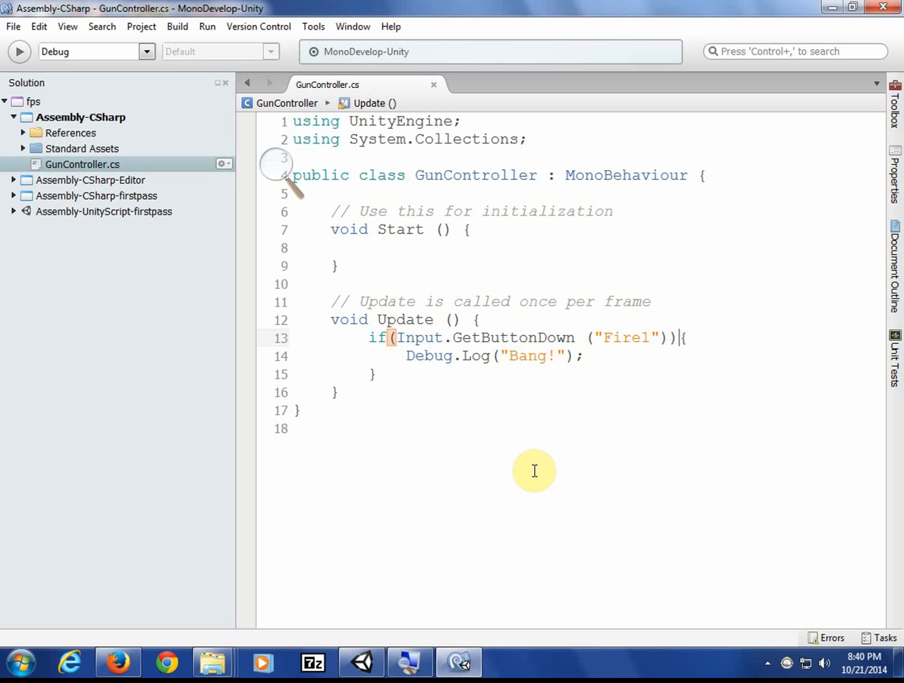
{"action": "left_click", "coordinate": [399, 355]}
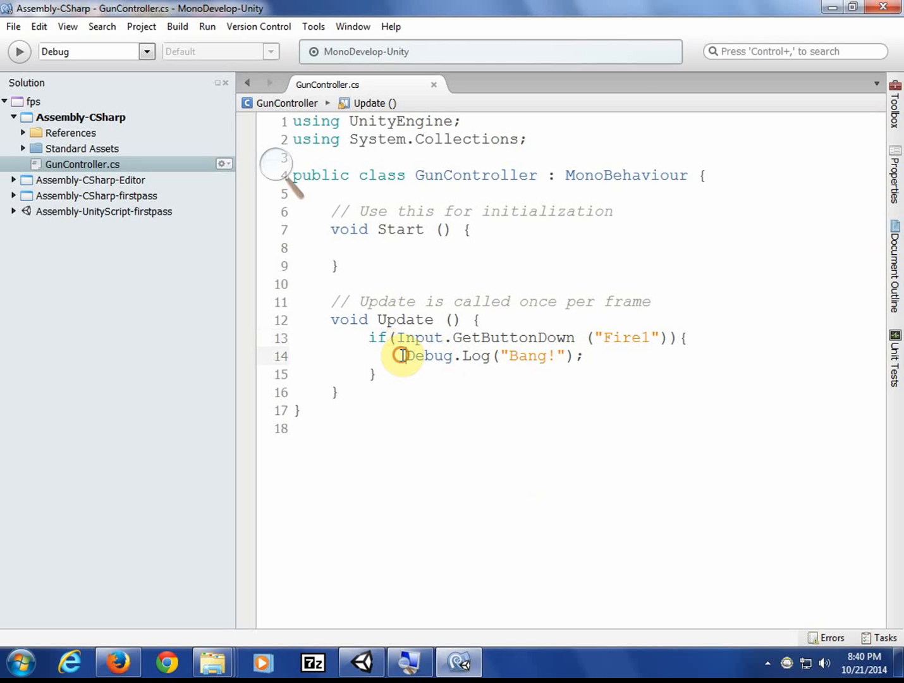
{"action": "left_click", "coordinate": [406, 356]}
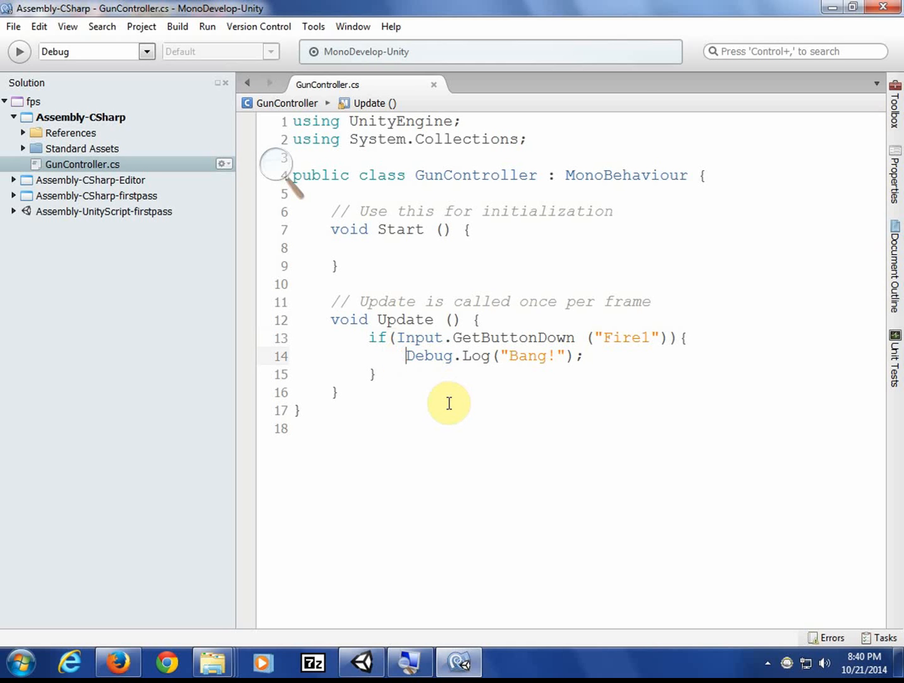
{"action": "type", "text": "//"}
{"action": "key", "text": "End"}
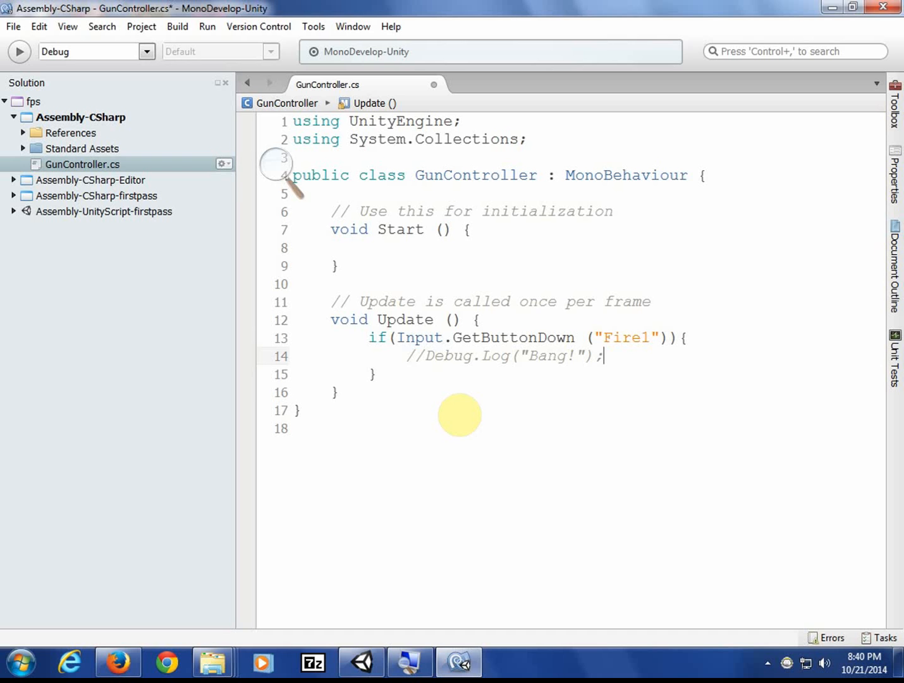
{"action": "key", "text": "Return"}
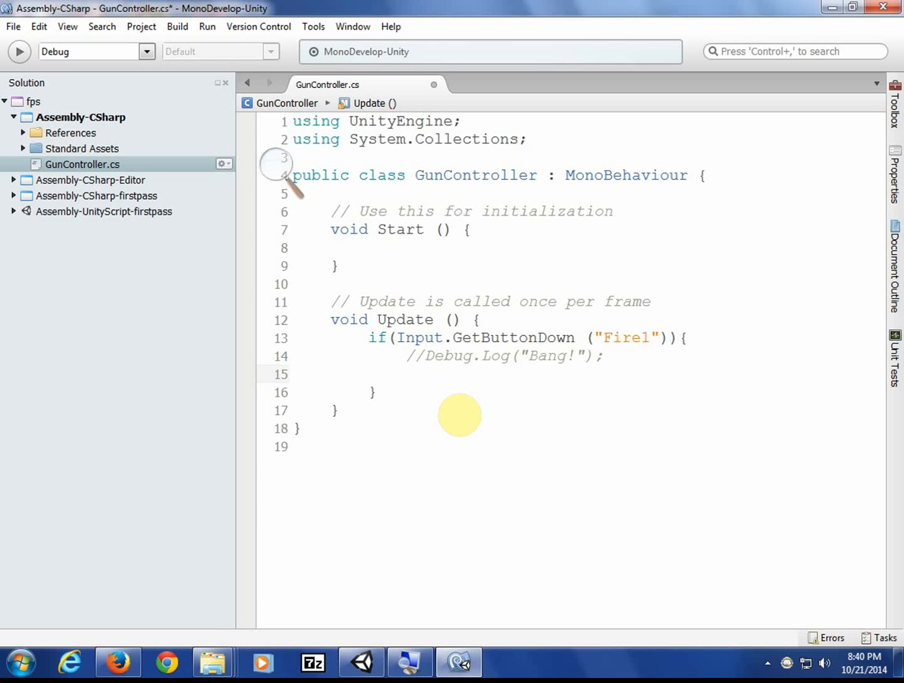
Declare a field private Animator _animator; at the start of the GunController class, with blank lines around it
{"action": "key", "text": "Up"}
{"action": "key", "text": "Up"}
{"action": "key", "text": "Up"}
{"action": "key", "text": "Up"}
{"action": "key", "text": "Up"}
{"action": "key", "text": "Up"}
{"action": "key", "text": "Up"}
{"action": "key", "text": "Up"}
{"action": "key", "text": "Up"}
{"action": "key", "text": "Up"}
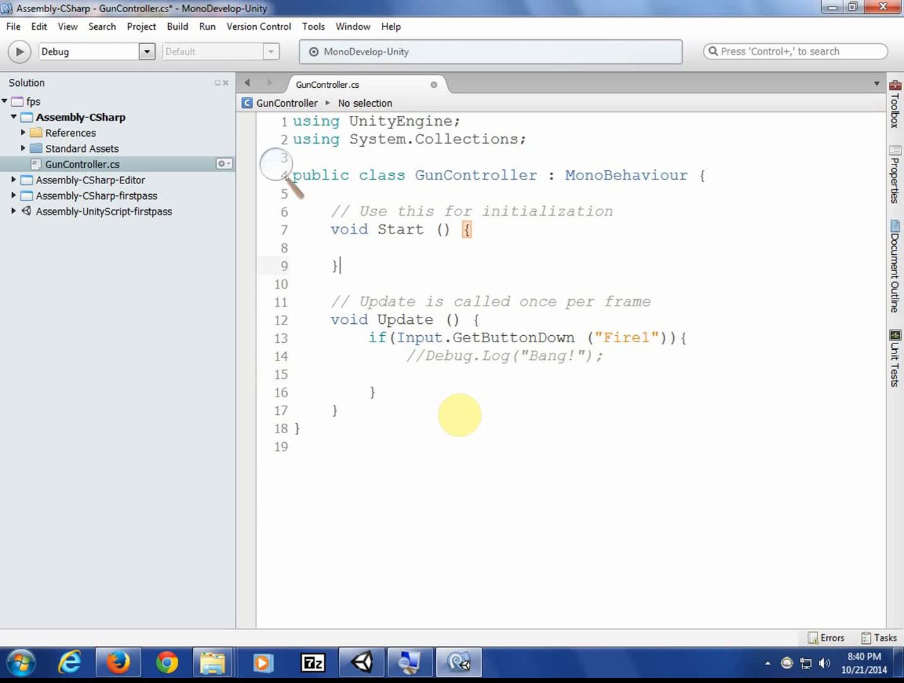
{"action": "type", "text": "pri"}
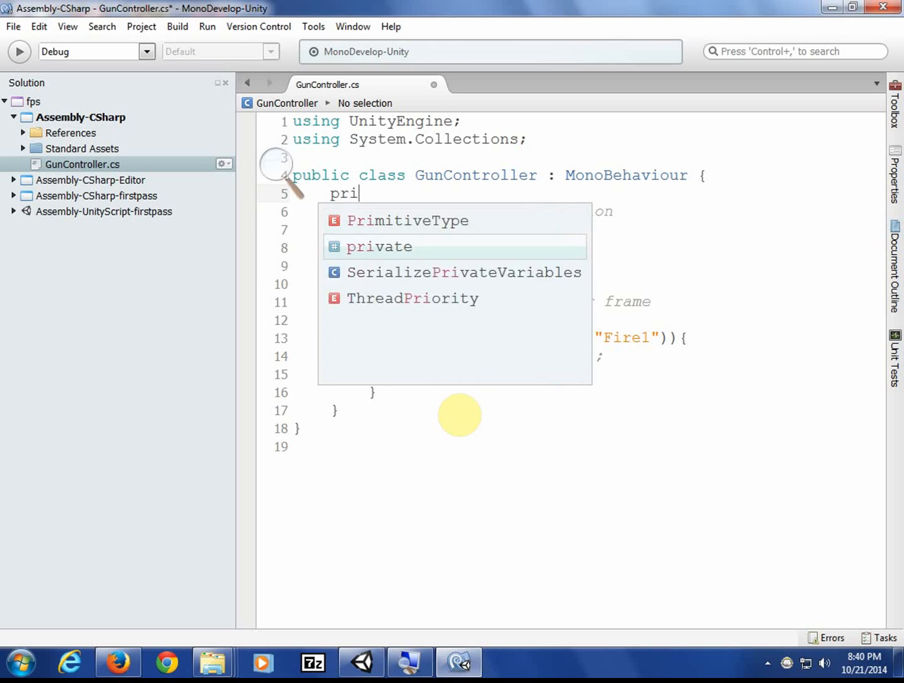
{"action": "type", "text": "vate Animator"}
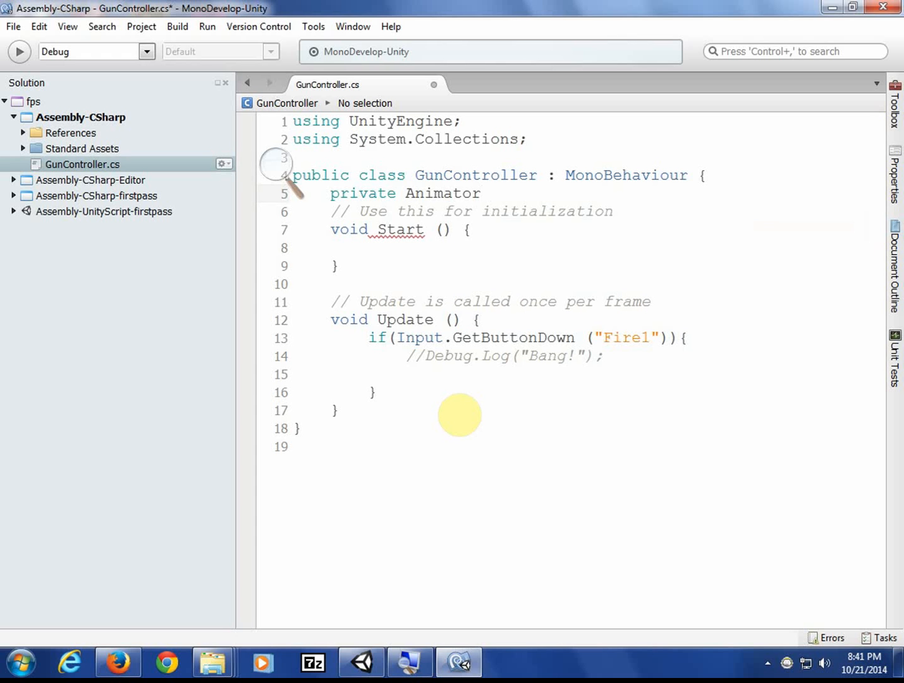
{"action": "type", "text": " _animator;"}
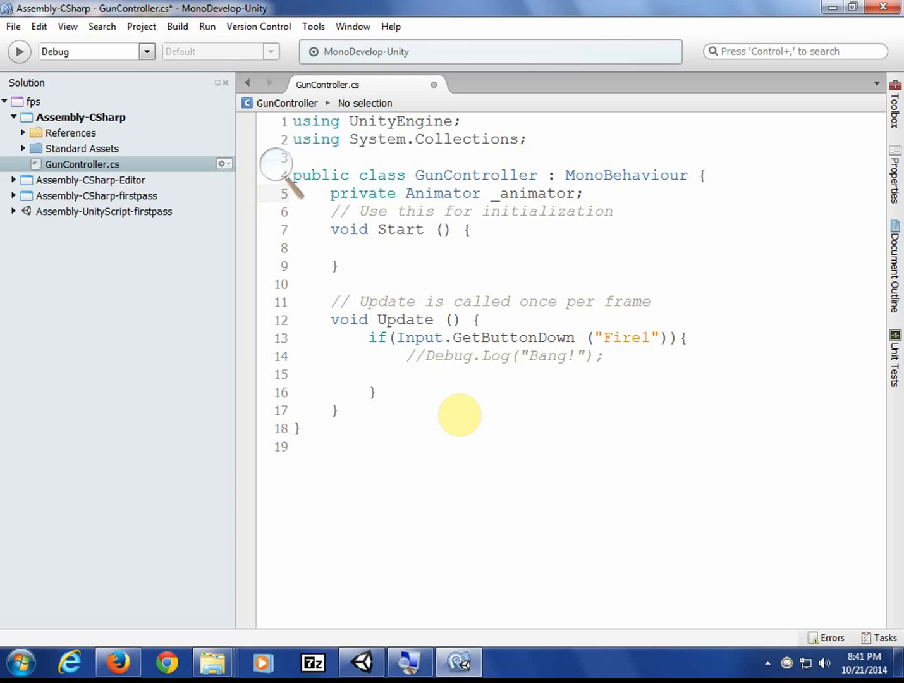
{"action": "key", "text": "Return"}
{"action": "key", "text": "Up"}
{"action": "key", "text": "Return"}
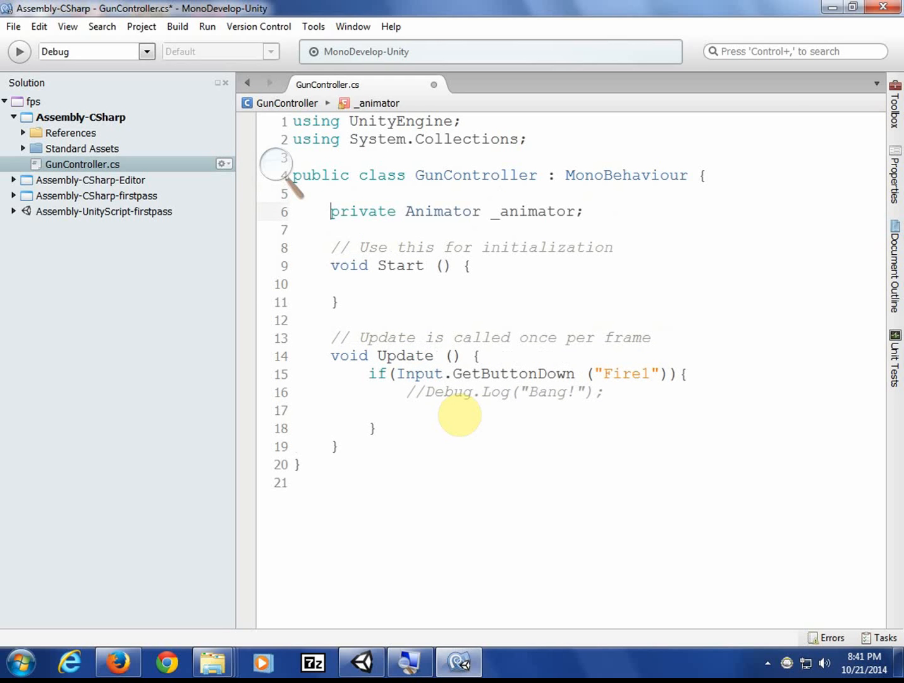
In the Start method, assign the gun's Animator component to _animator with a generic GetComponent<Animator> call
{"action": "key", "text": "Down"}
{"action": "key", "text": "Down"}
{"action": "key", "text": "Down"}
{"action": "key", "text": "Down"}
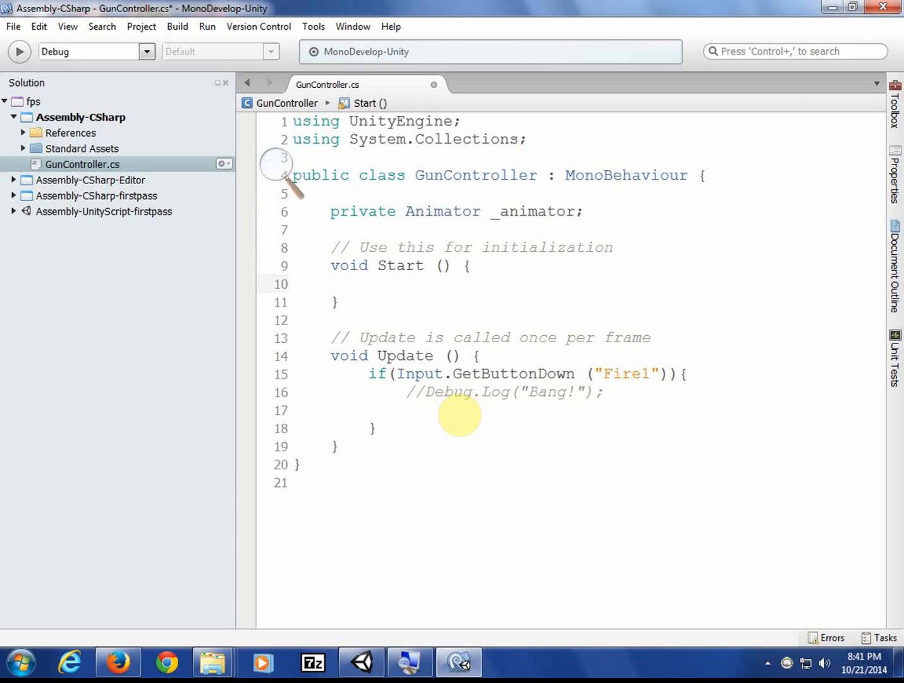
{"action": "key", "text": "Tab"}
{"action": "type", "text": "_"}
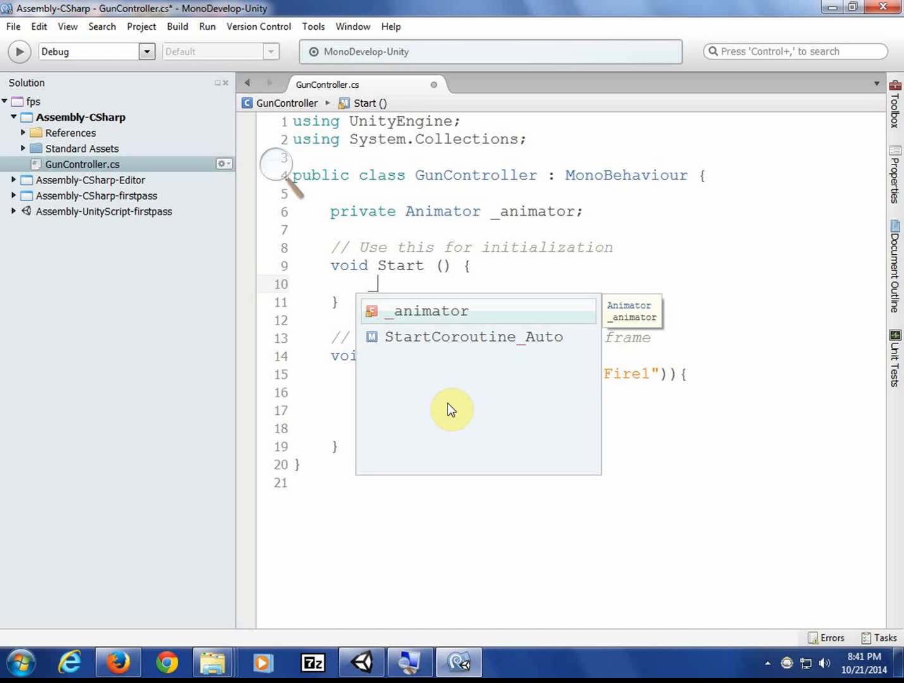
{"action": "type", "text": "animator = "}
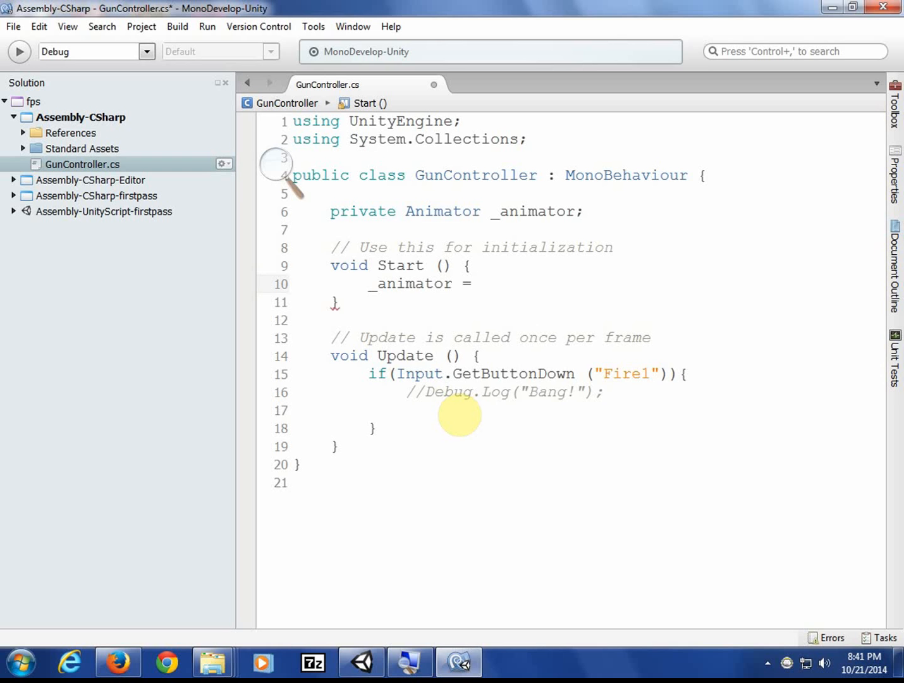
{"action": "type", "text": "Get"}
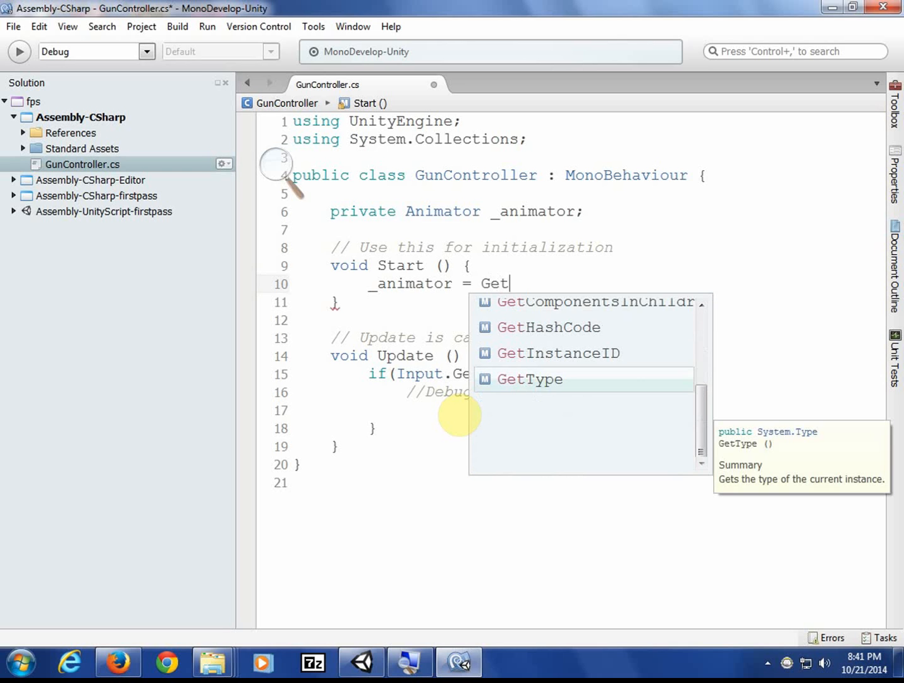
{"action": "type", "text": "Compon"}
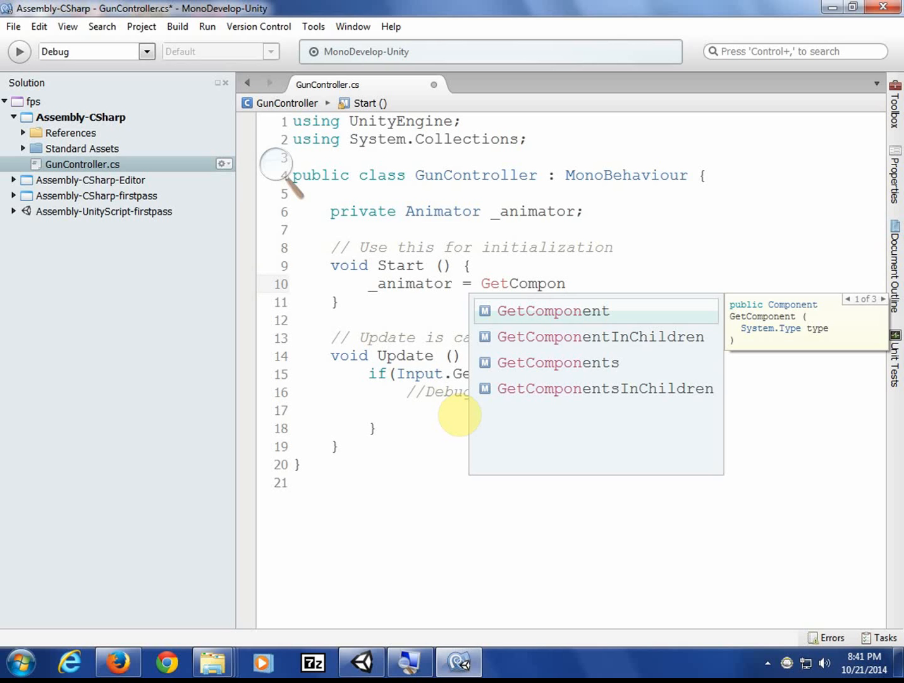
{"action": "type", "text": "nt"}
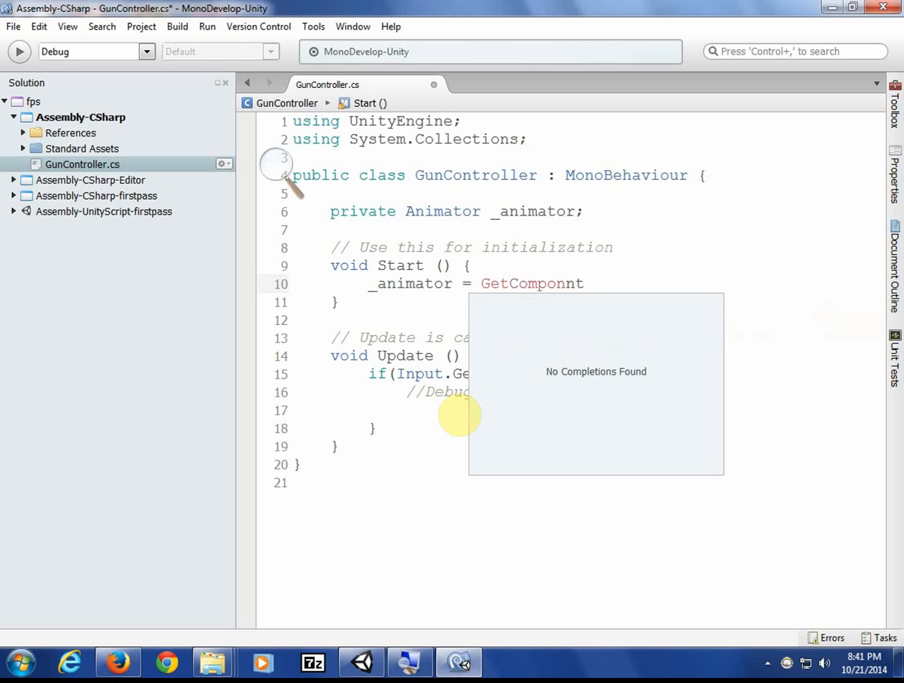
{"action": "type", "text": "<Animator>"}
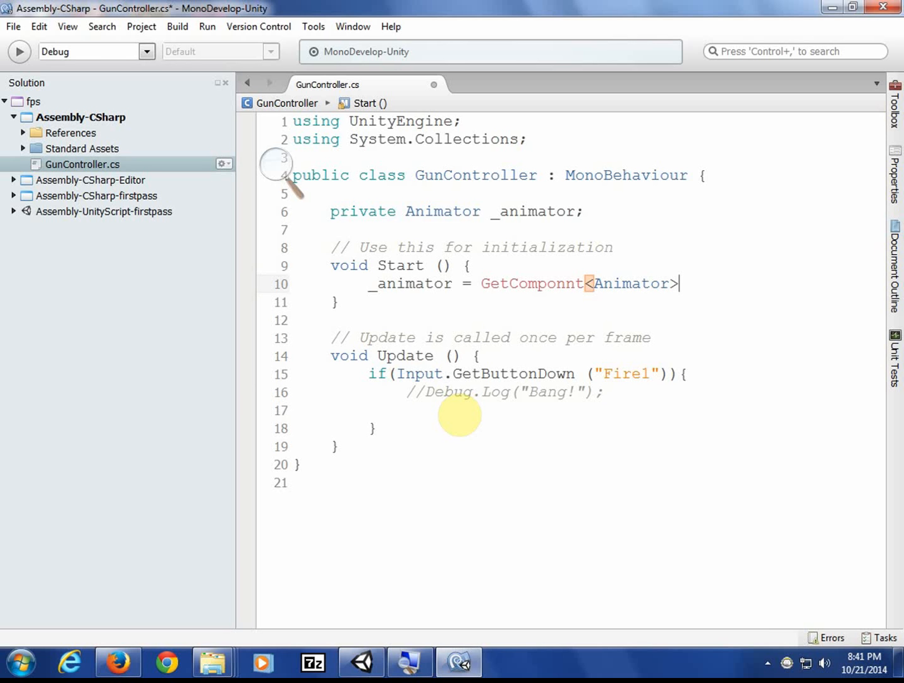
{"action": "type", "text": "();"}
Insert the missing "e" in the misspelled GetComponent call and save the script
{"action": "key", "text": "Left"}
{"action": "key", "text": "Left"}
{"action": "key", "text": "Left"}
{"action": "key", "text": "Left"}
{"action": "key", "text": "Left"}
{"action": "key", "text": "Left"}
{"action": "key", "text": "Left"}
{"action": "key", "text": "Left"}
{"action": "key", "text": "Left"}
{"action": "key", "text": "Left"}
{"action": "key", "text": "Left"}
{"action": "key", "text": "Left"}
{"action": "key", "text": "Left"}
{"action": "key", "text": "Left"}
{"action": "key", "text": "Left"}
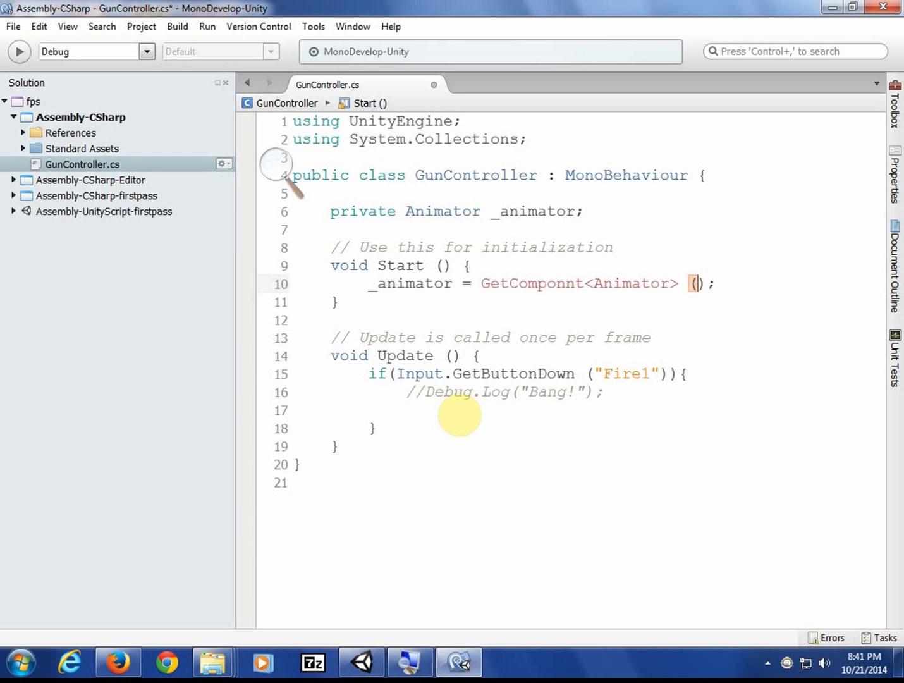
{"action": "key", "text": "Left"}
{"action": "type", "text": "e"}
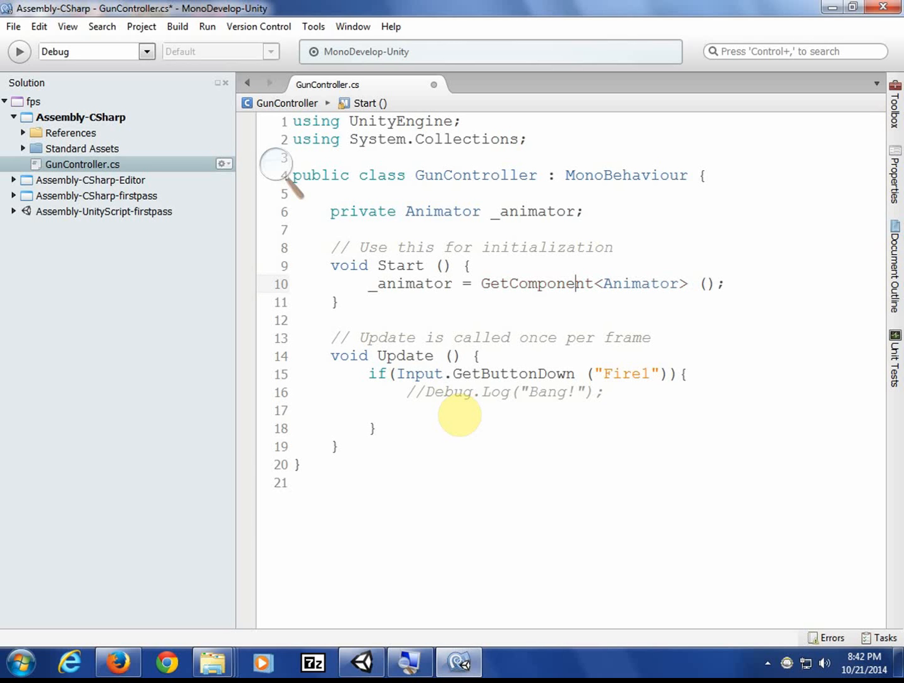
{"action": "key", "text": "End"}
{"action": "key", "text": "ctrl+s"}
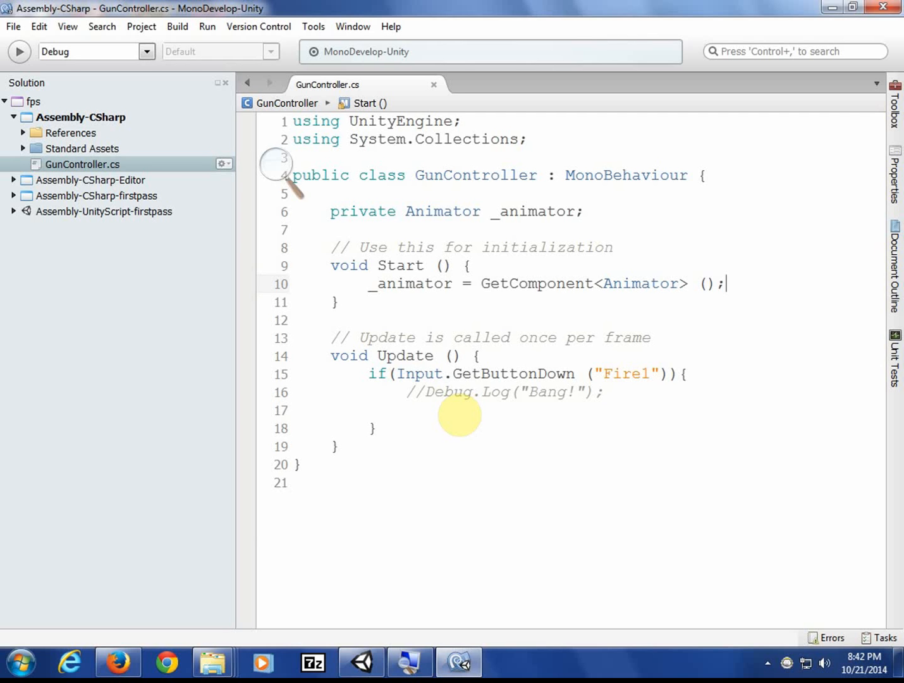
Add _animator.SetTrigger("IsShooting"); below the commented-out log line in the Fire1 if block and save the script
{"action": "key", "text": "Down"}
{"action": "key", "text": "Down"}
{"action": "key", "text": "Down"}
{"action": "key", "text": "Down"}
{"action": "key", "text": "Down"}
{"action": "key", "text": "Down"}
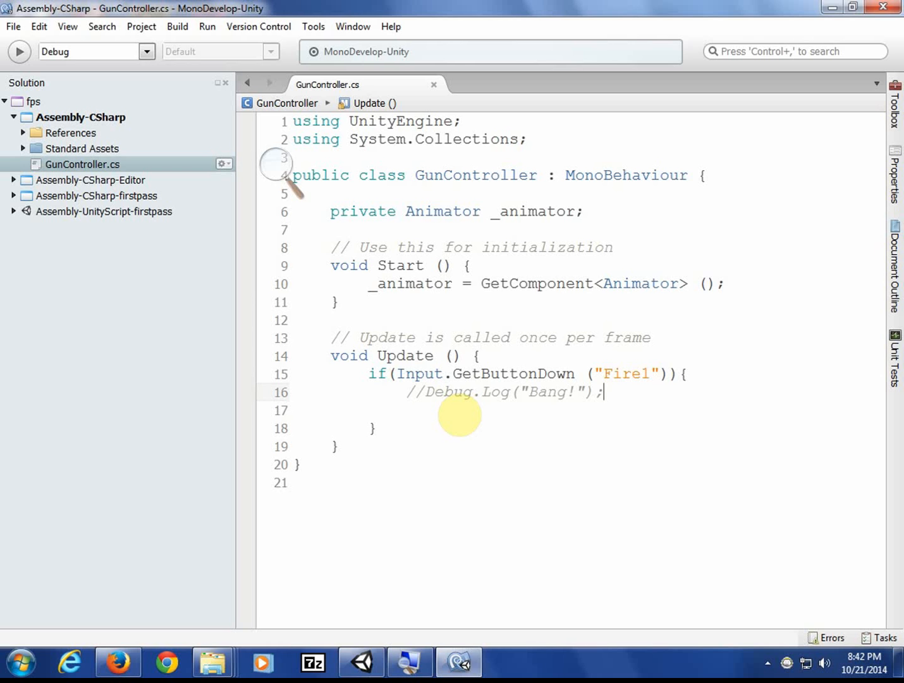
{"action": "key", "text": "Down"}
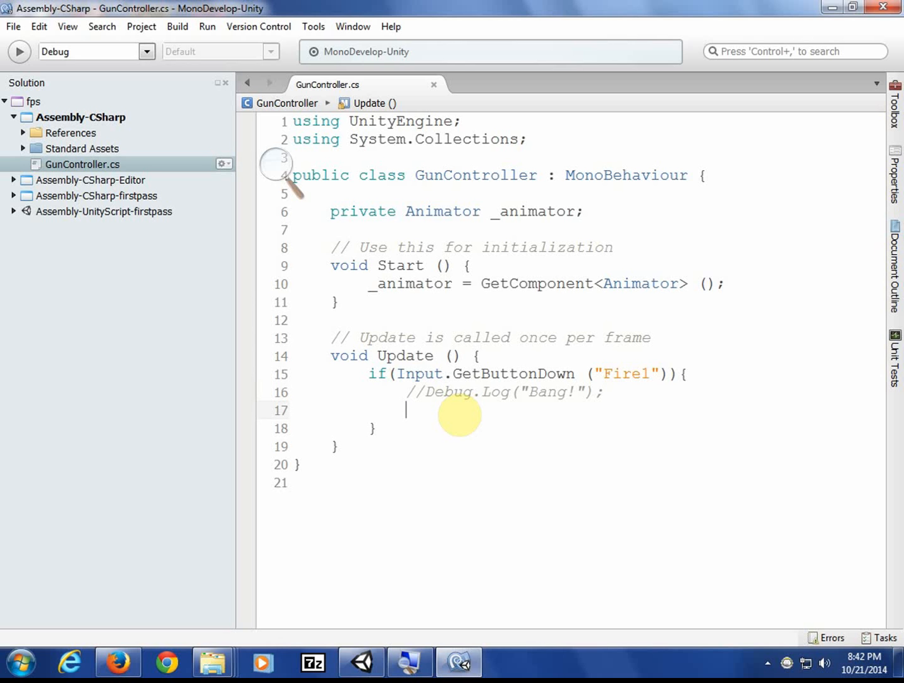
{"action": "type", "text": "_animto"}
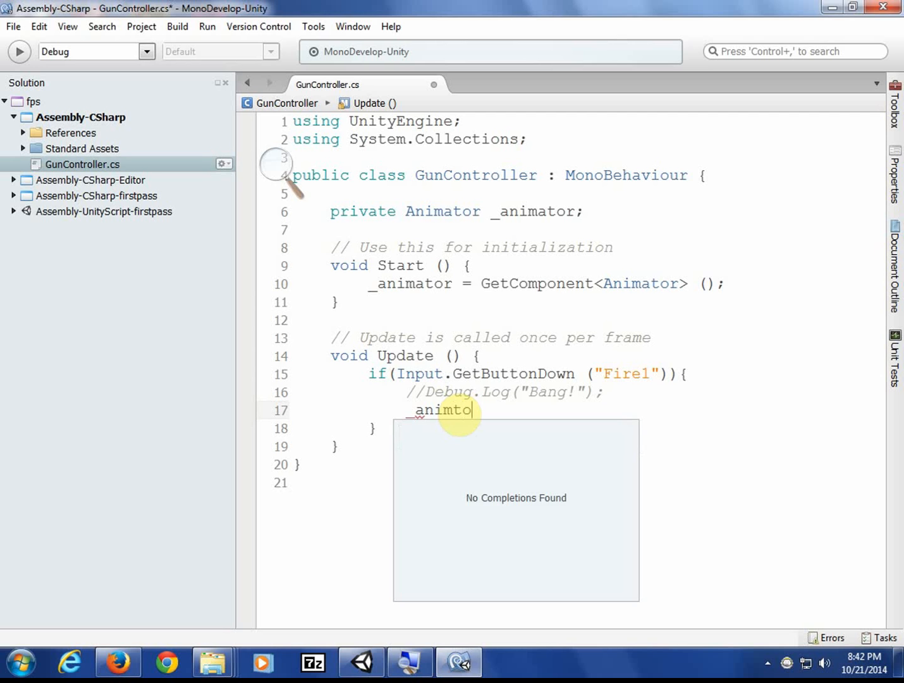
{"action": "key", "text": "BackSpace"}
{"action": "key", "text": "BackSpace"}
{"action": "type", "text": "a"}
{"action": "key", "text": "Return"}
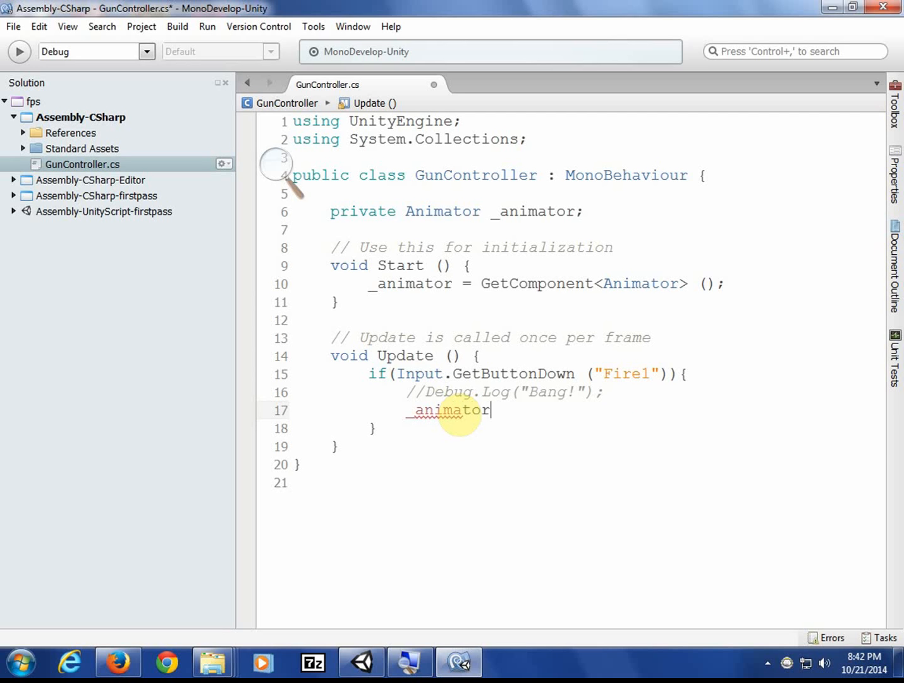
{"action": "type", "text": "."}
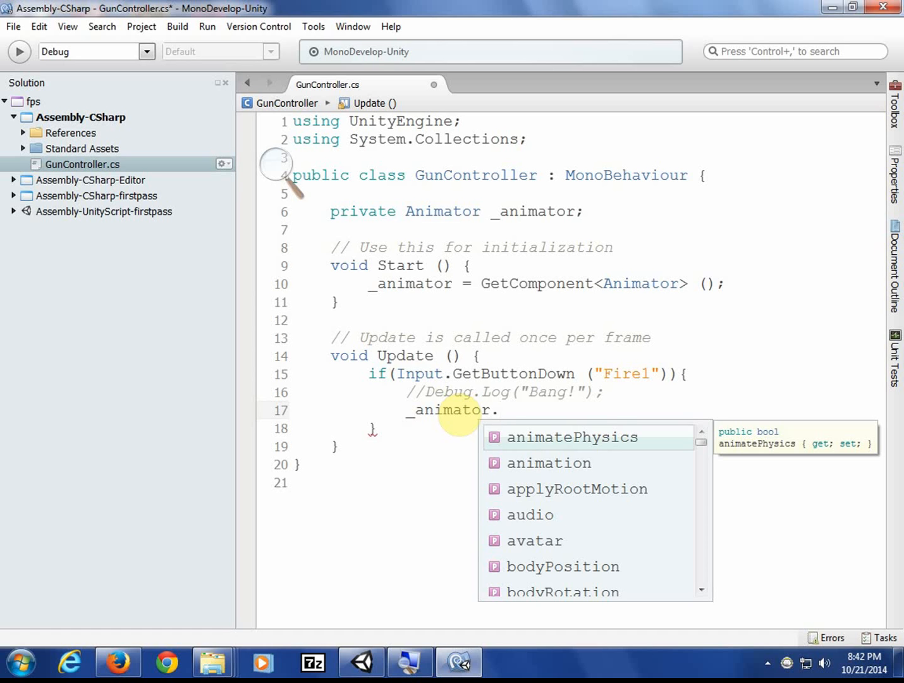
{"action": "type", "text": "set"}
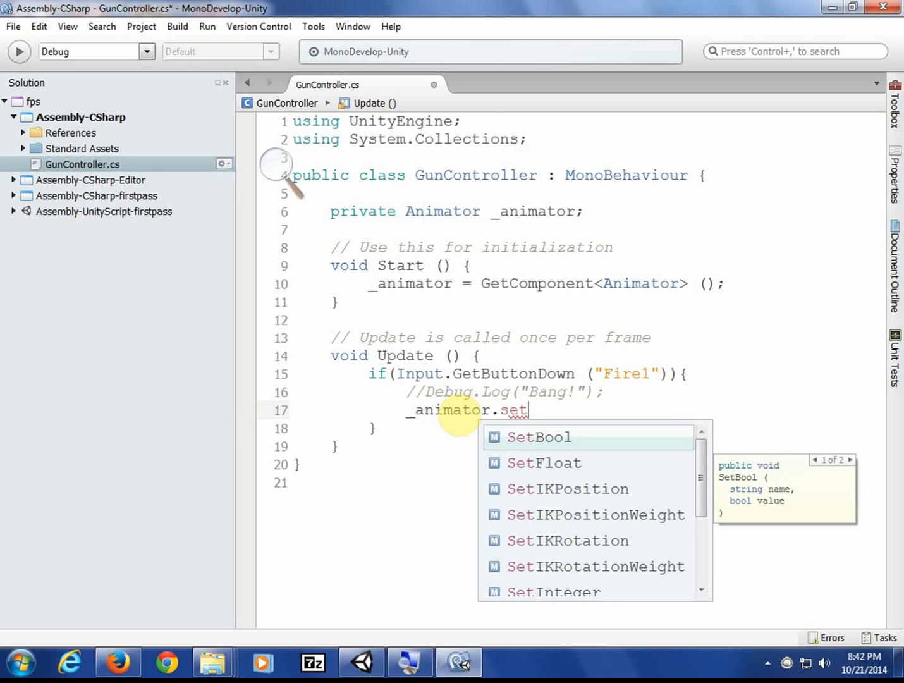
{"action": "type", "text": "tri"}
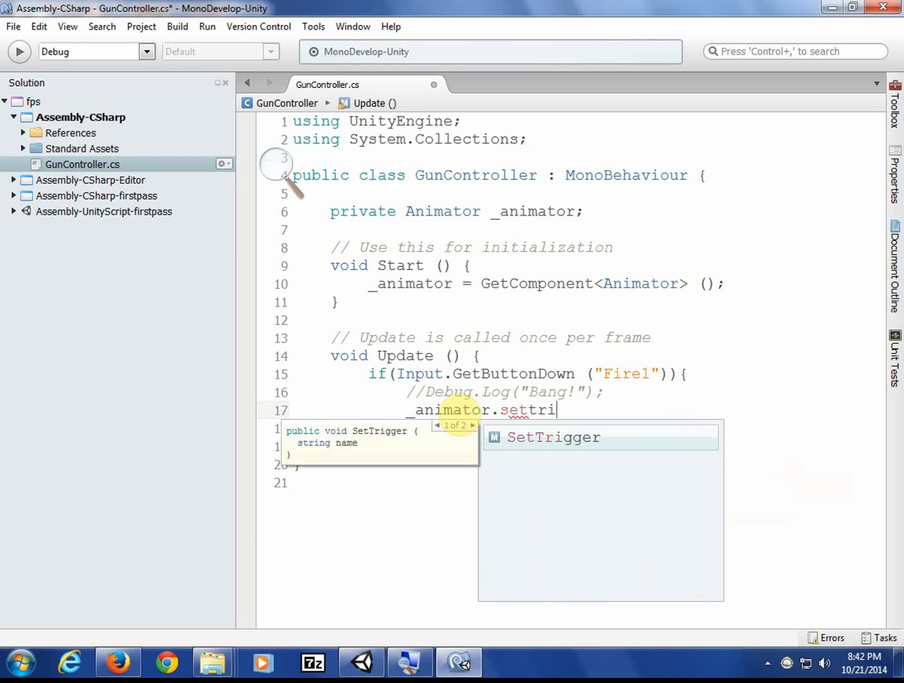
{"action": "key", "text": "Return"}
{"action": "type", "text": "("}
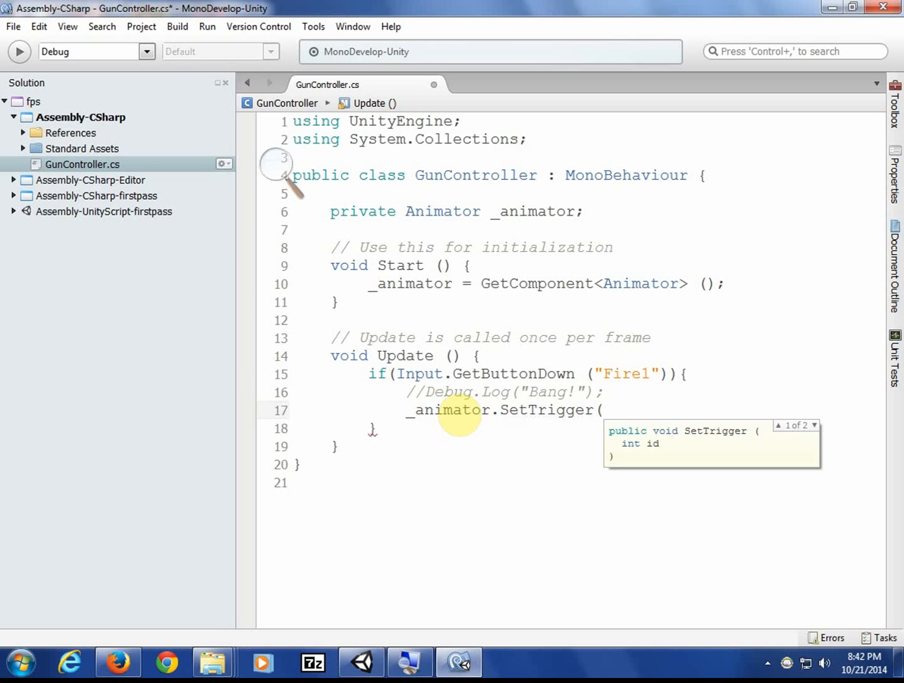
{"action": "type", "text": "\""}
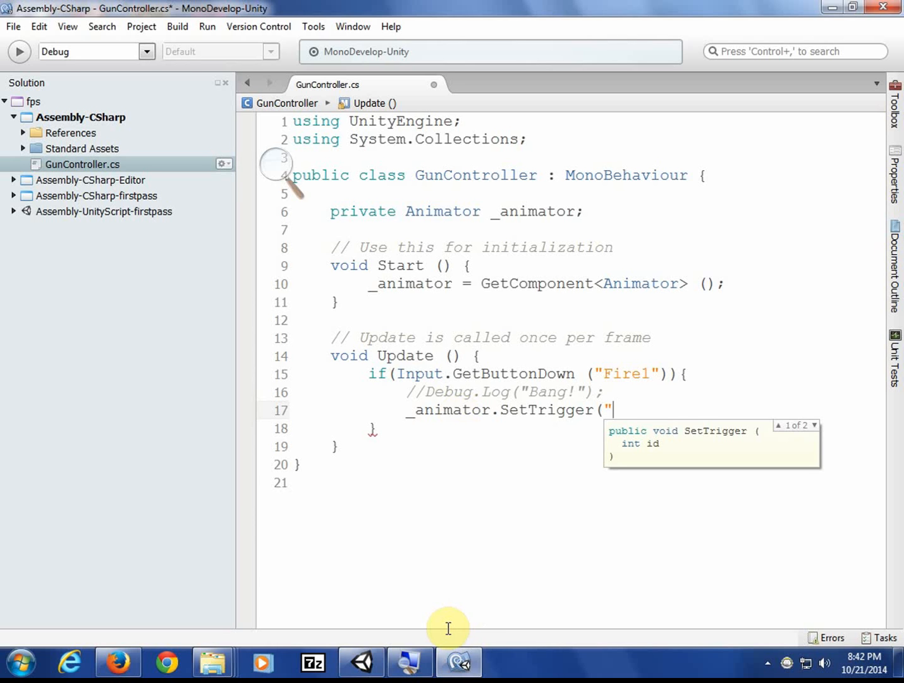
{"action": "type", "text": "IsSh"}
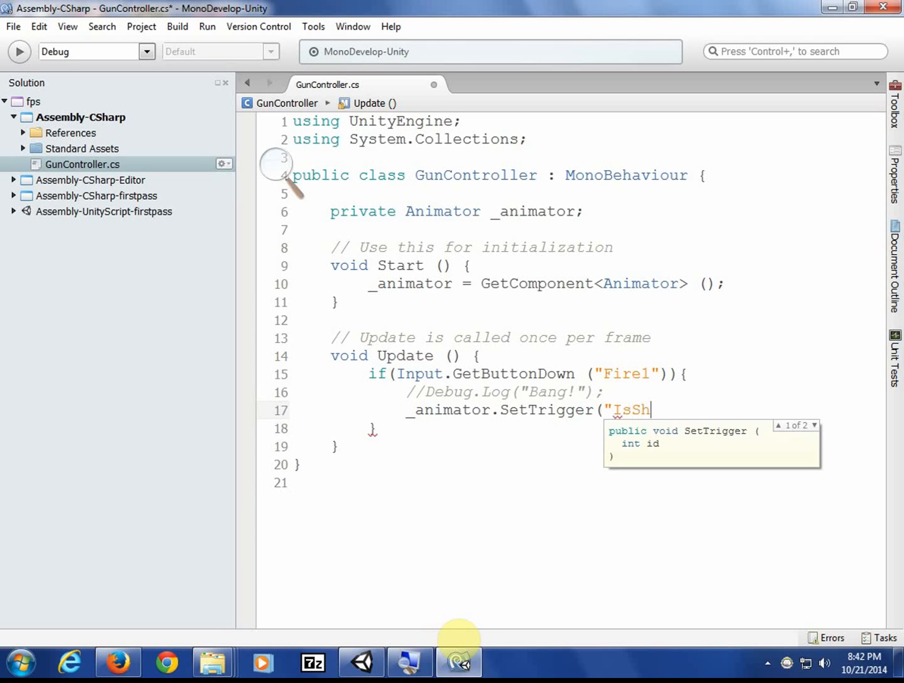
{"action": "type", "text": "ooting\");"}
{"action": "key", "text": "ctrl+s"}
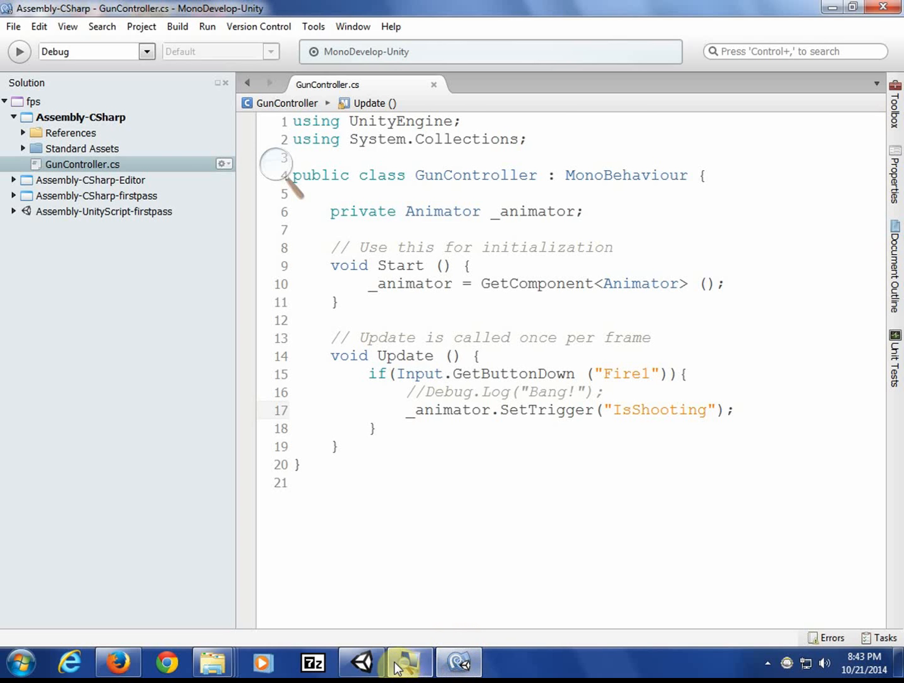
Switch to Unity, run the scene and fire the gun several times to test the shooting animation
{"action": "left_click", "coordinate": [363, 661]}
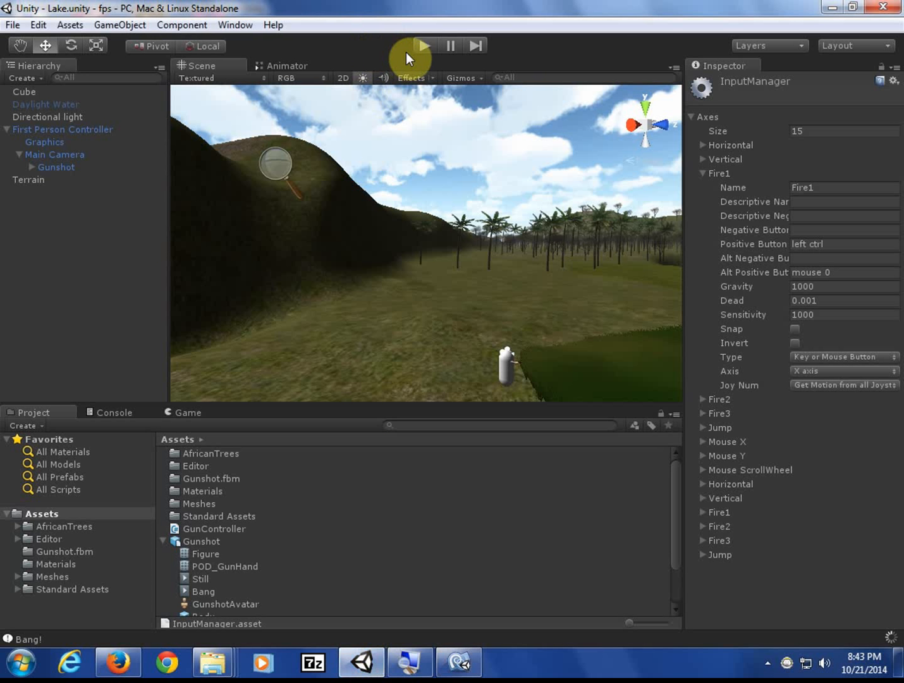
{"action": "left_click", "coordinate": [419, 47]}
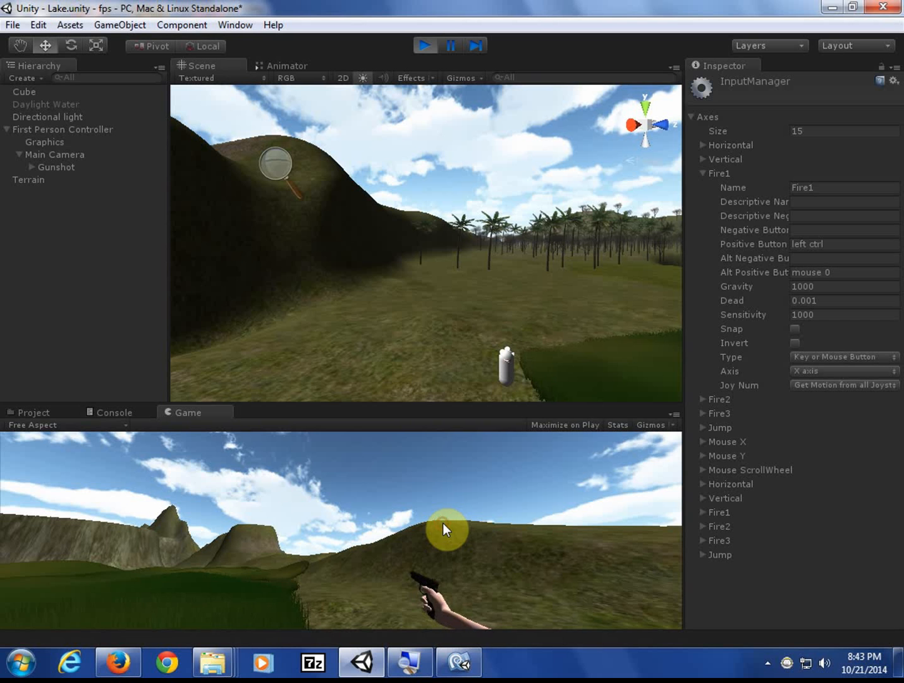
{"action": "left_click", "coordinate": [443, 522]}
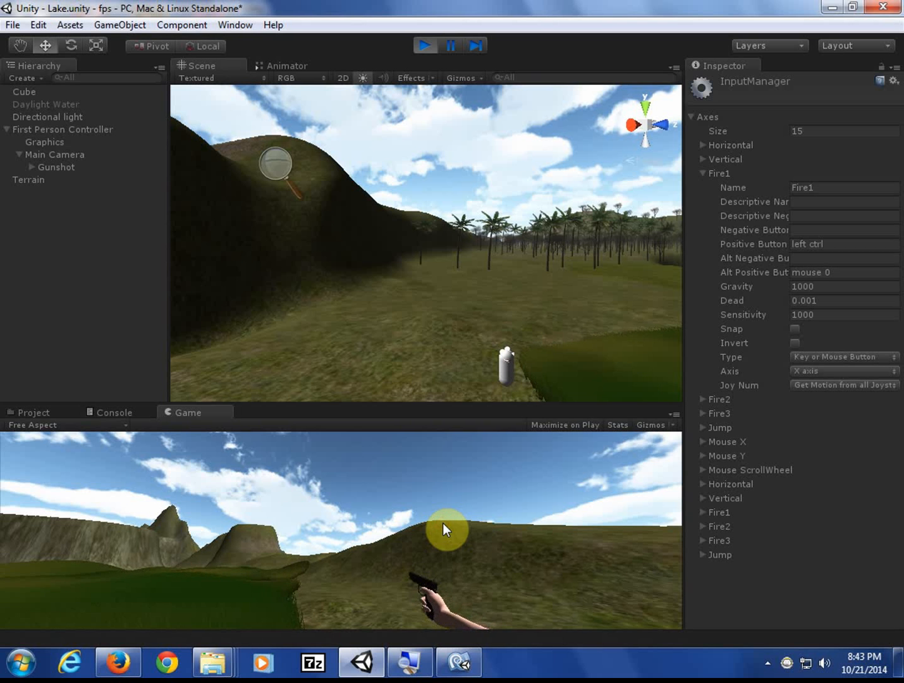
{"action": "left_click", "coordinate": [437, 523]}
{"action": "left_click", "coordinate": [435, 522]}
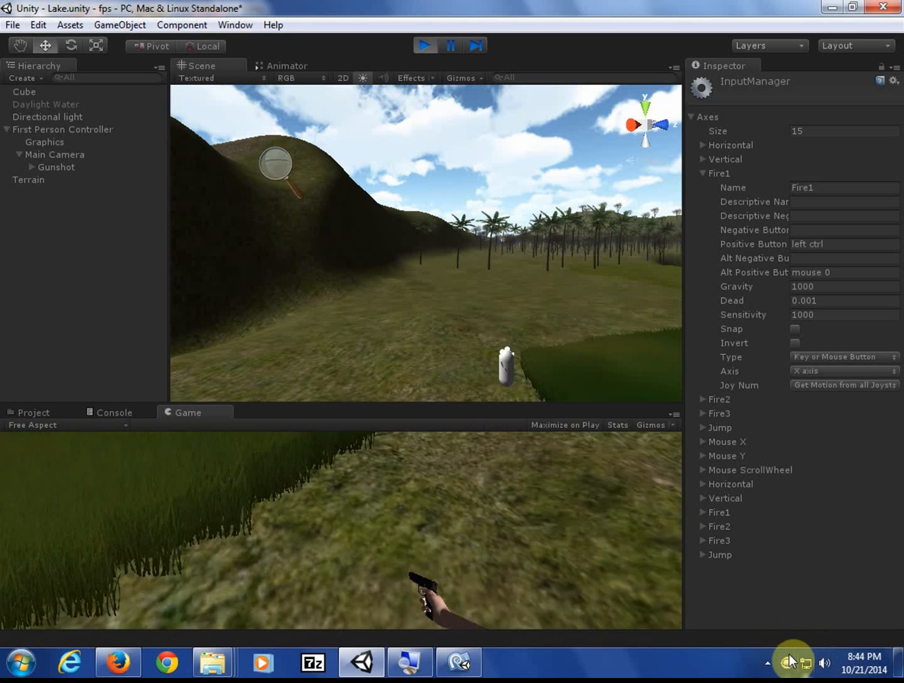
{"action": "left_click", "coordinate": [767, 662]}
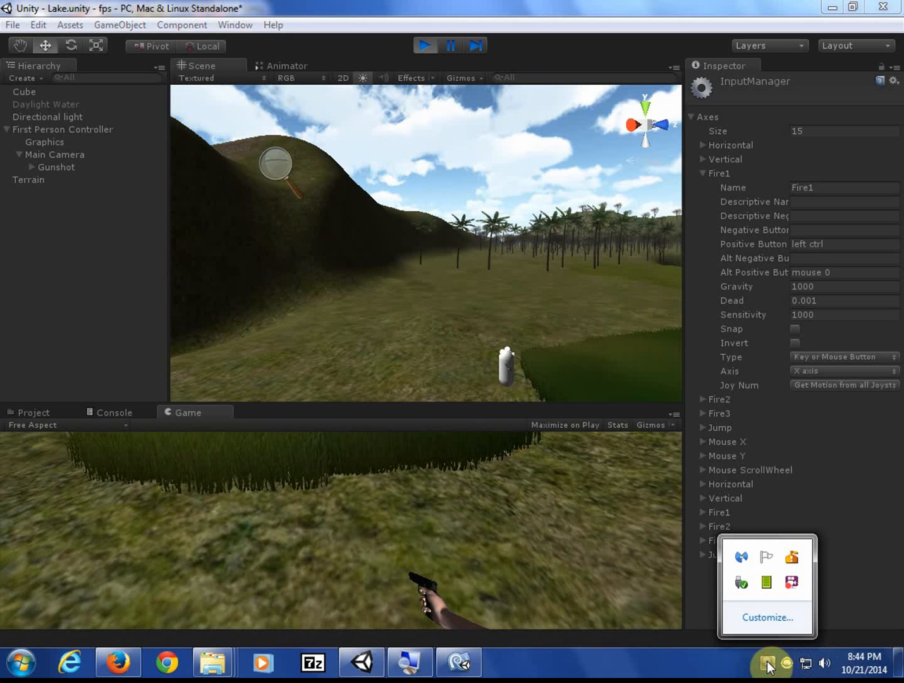
{"action": "right_click", "coordinate": [794, 578]}
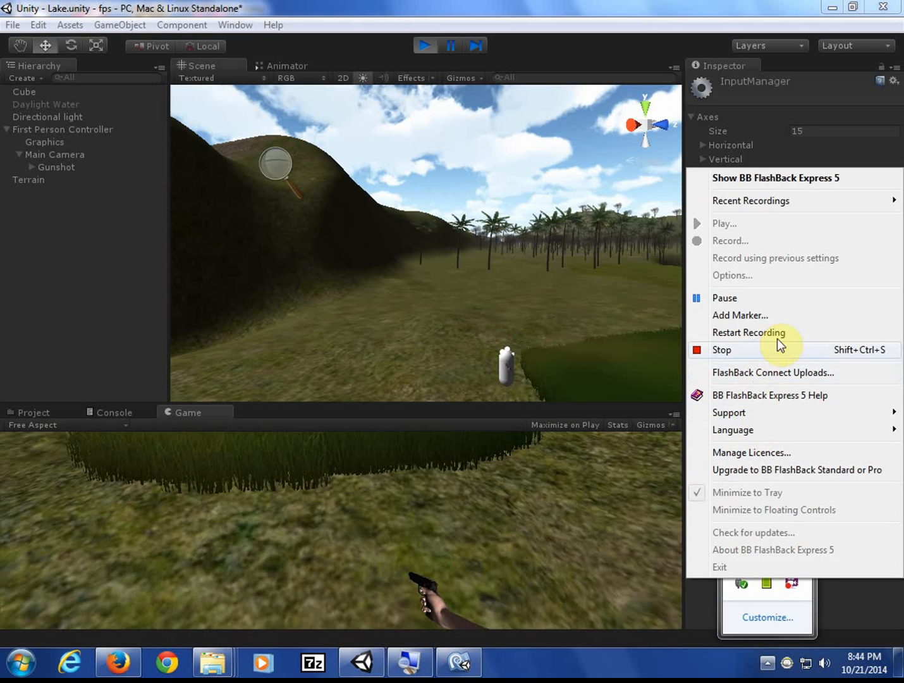
{"action": "left_click", "coordinate": [783, 298]}
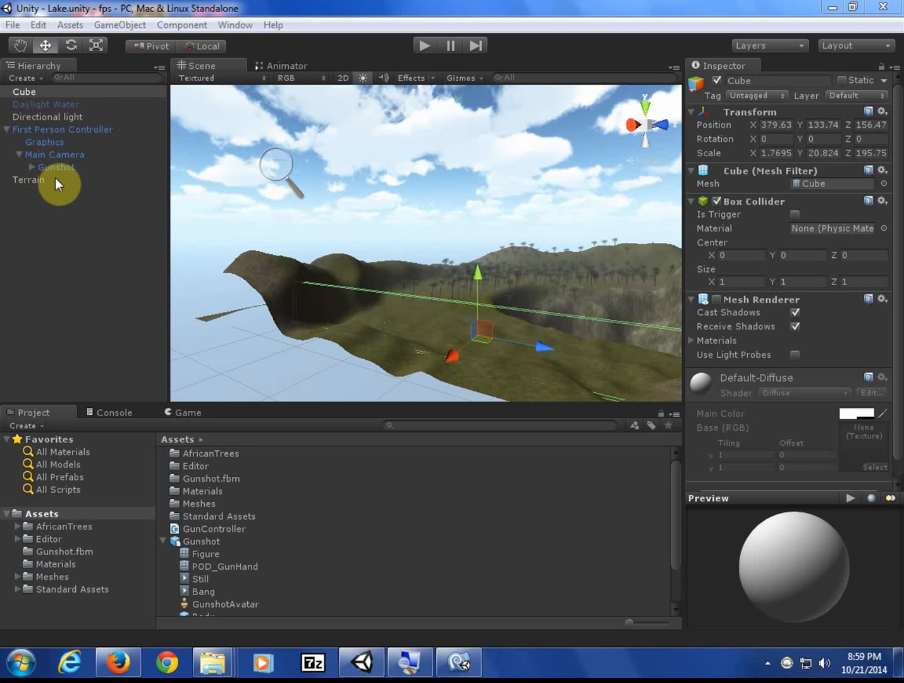
Create a cube in the scene above the First Person Controller
{"action": "left_click", "coordinate": [55, 155]}
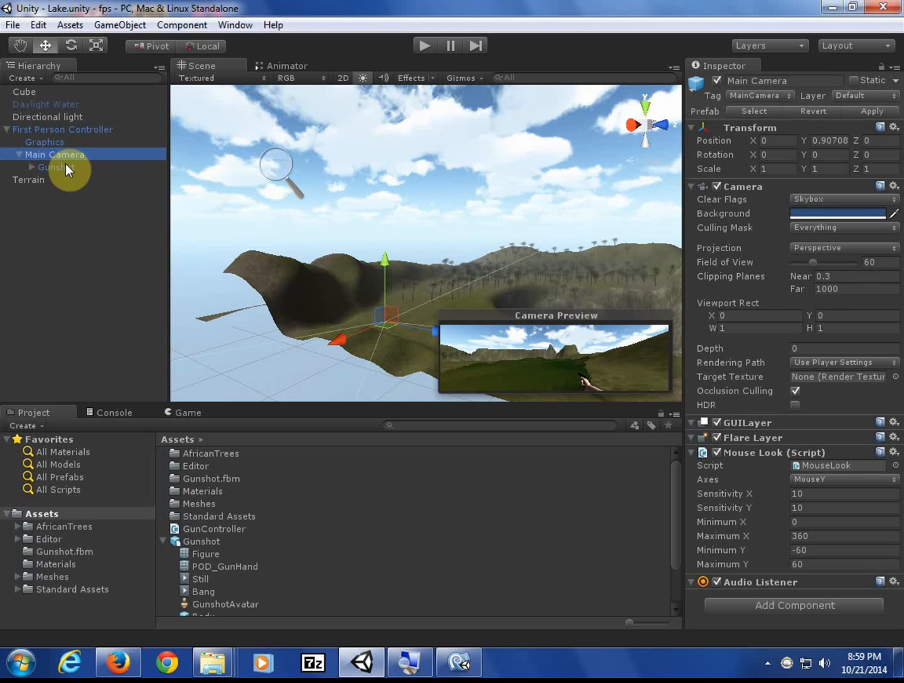
{"action": "left_click", "coordinate": [47, 130]}
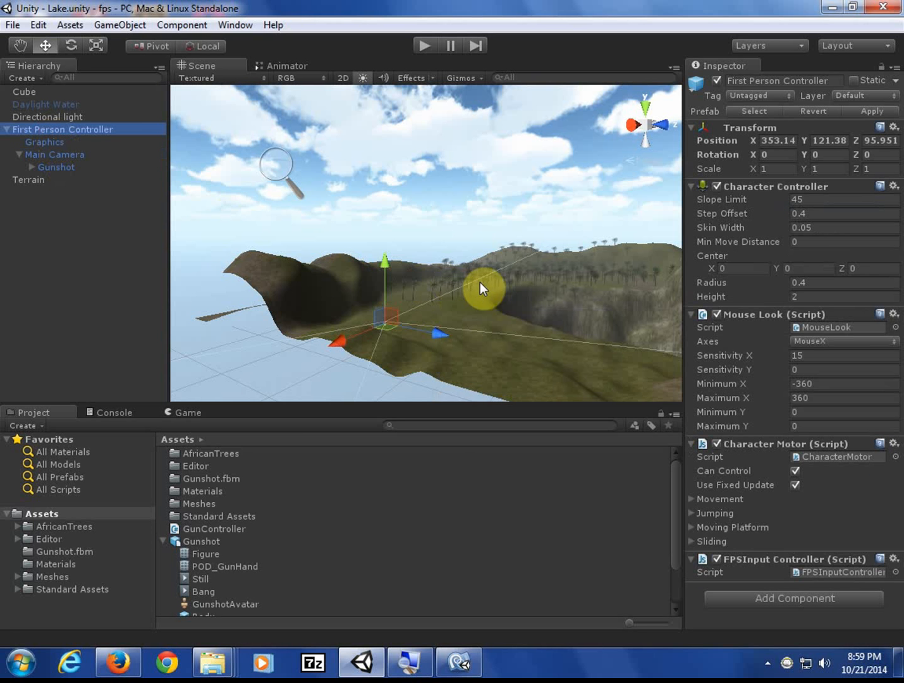
{"action": "key", "text": "f"}
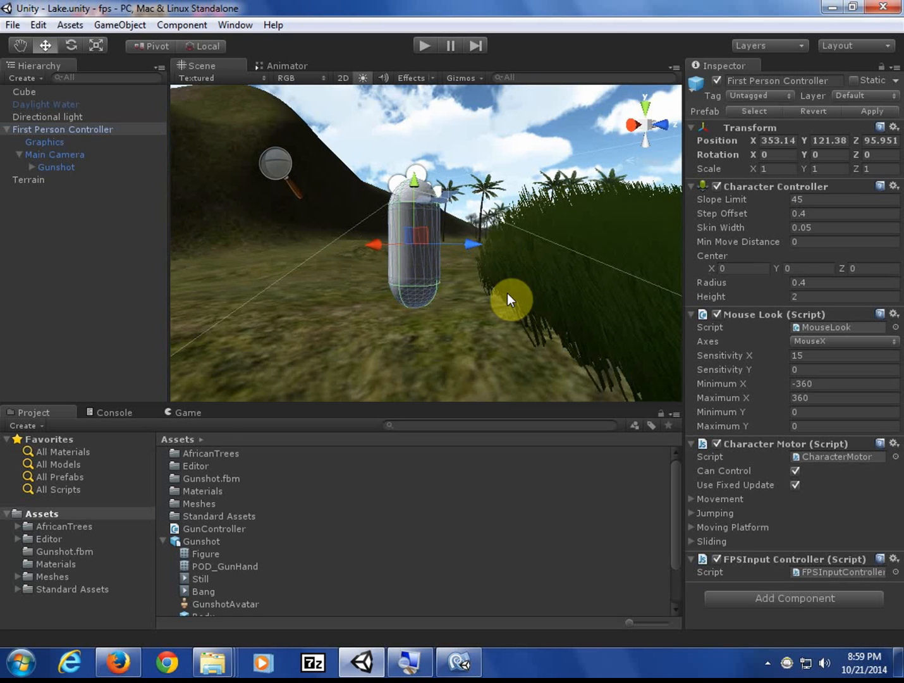
{"action": "scroll", "coordinate": [467, 314], "scroll_direction": "down", "scroll_amount": 3}
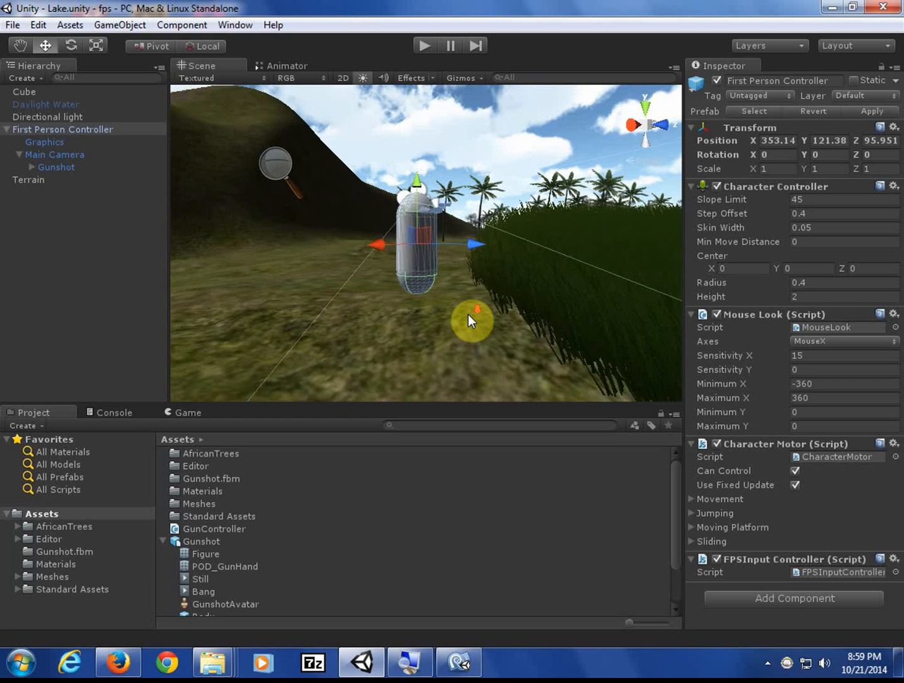
{"action": "right_click_drag", "start_coordinate": [468, 314], "coordinate": [541, 329]}
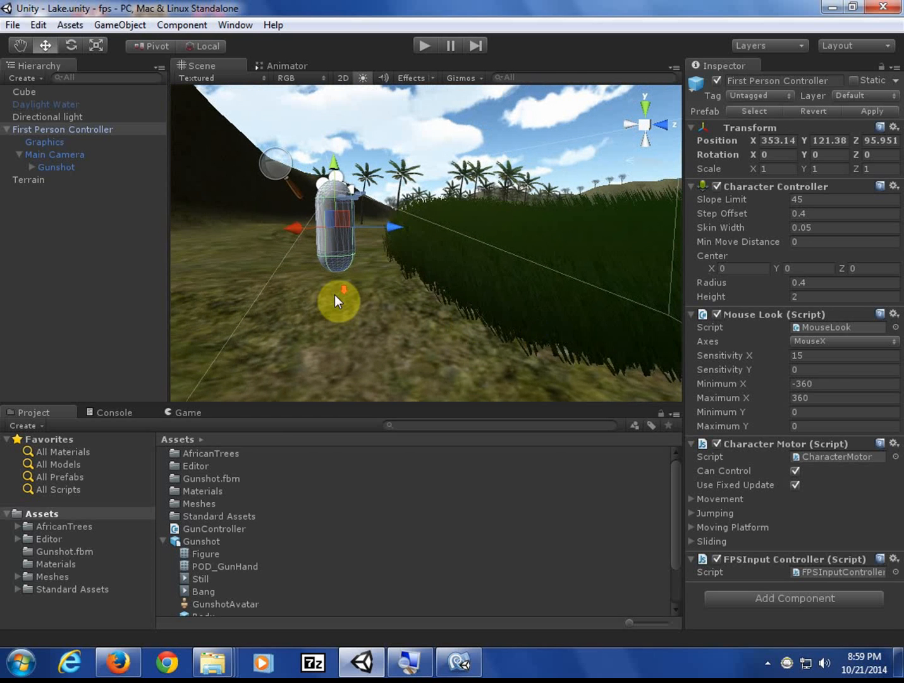
{"action": "middle_click_drag", "start_coordinate": [349, 293], "coordinate": [403, 403]}
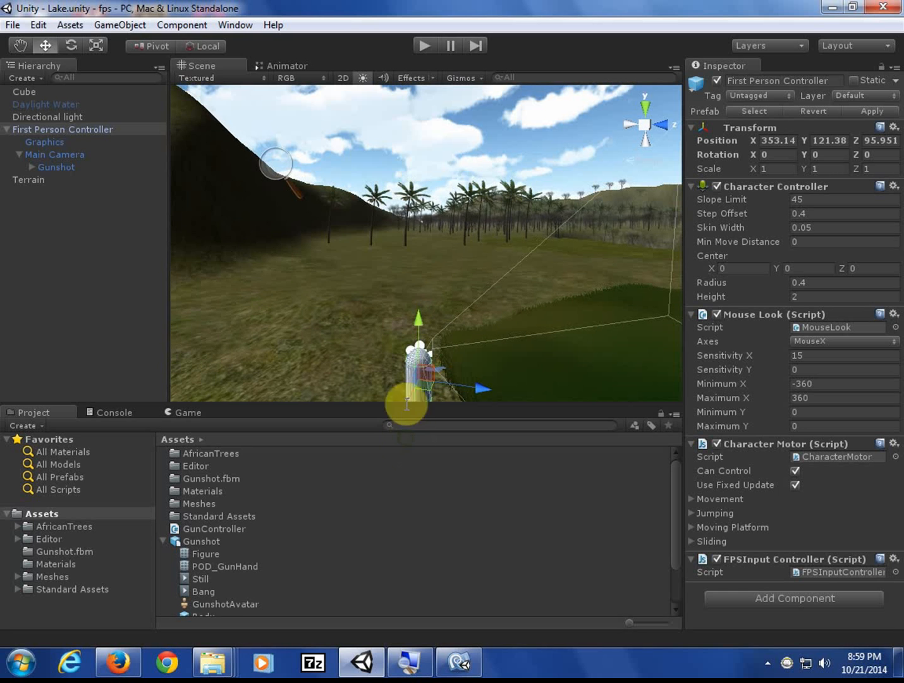
{"action": "left_click", "coordinate": [117, 27]}
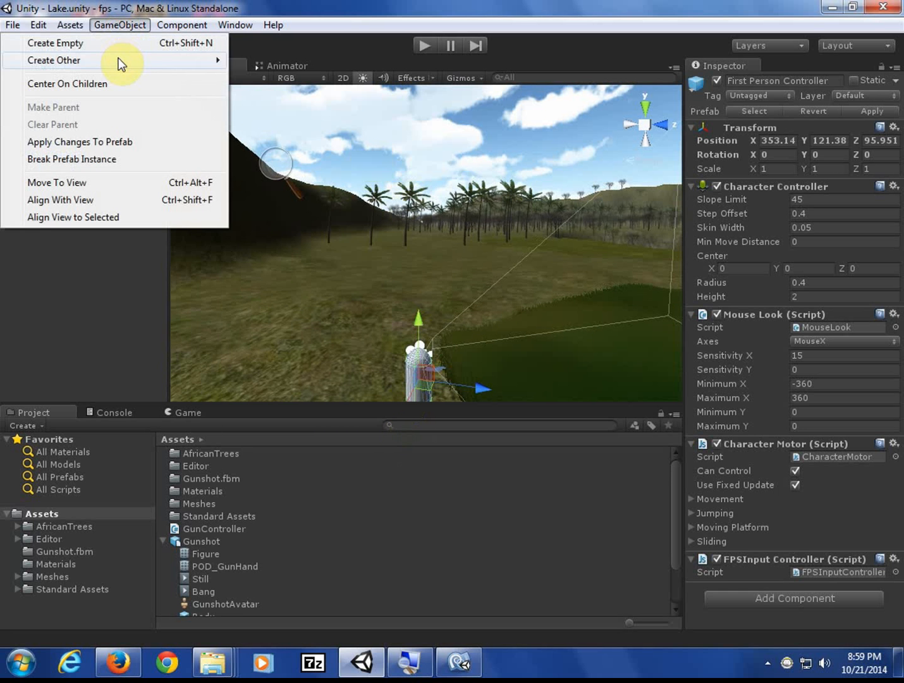
{"action": "mouse_move", "coordinate": [118, 59]}
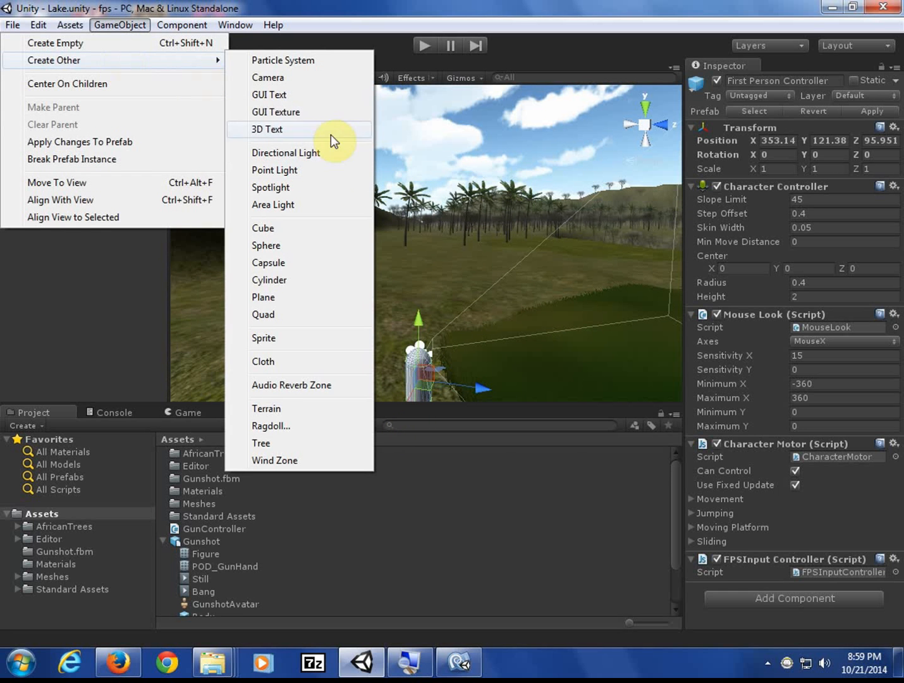
{"action": "left_click", "coordinate": [341, 228]}
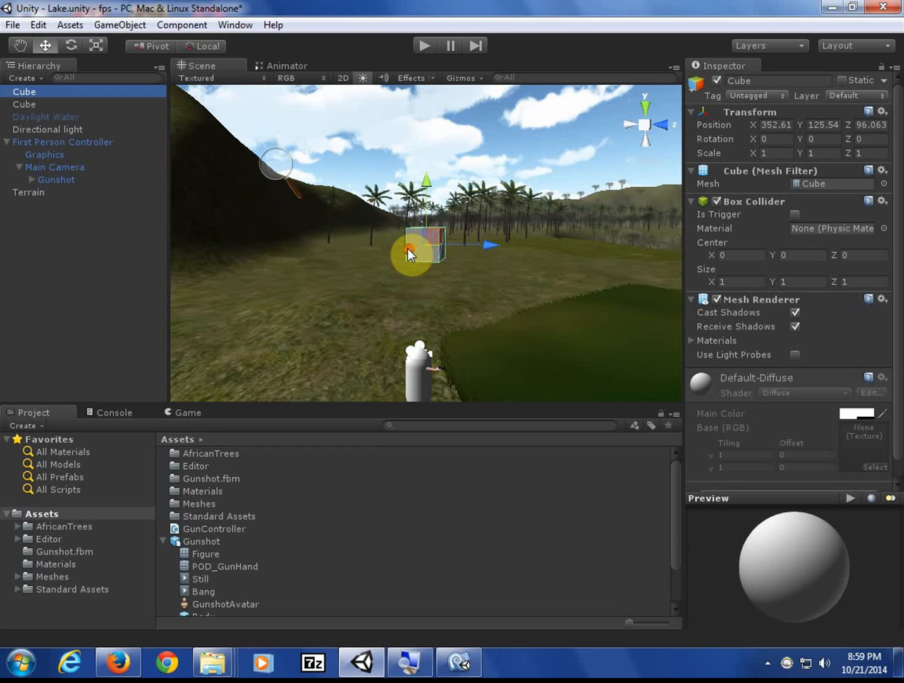
{"action": "left_click_drag", "start_coordinate": [407, 248], "coordinate": [434, 245]}
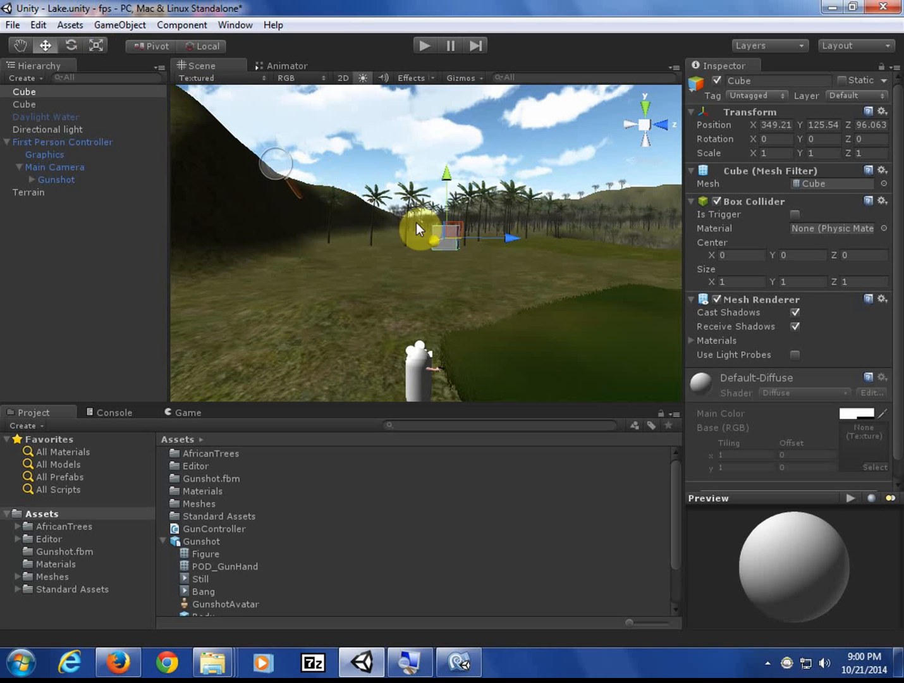
{"action": "left_click", "coordinate": [67, 25]}
{"action": "mouse_move", "coordinate": [93, 25]}
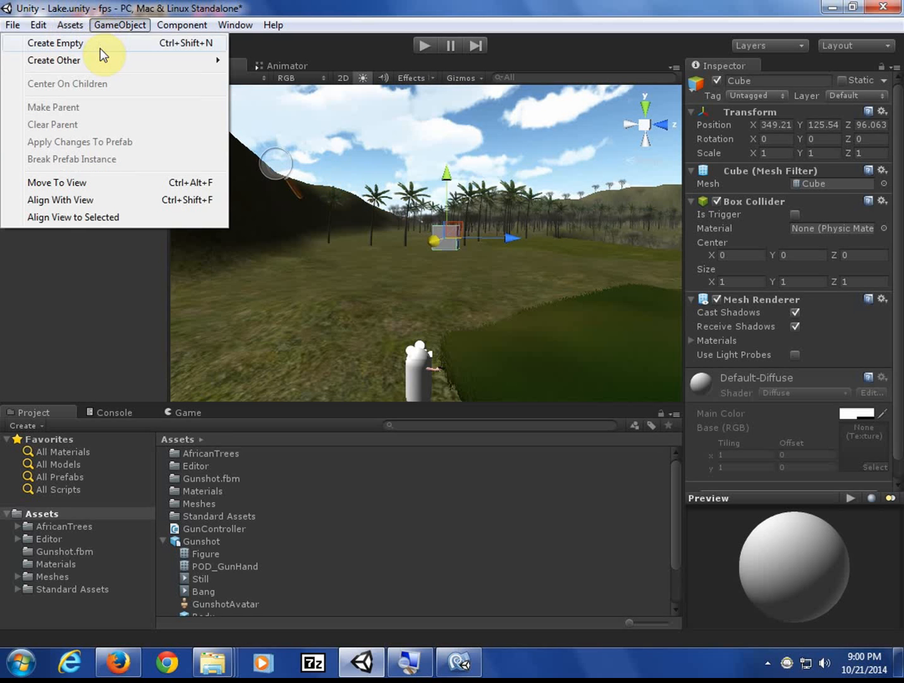
{"action": "mouse_move", "coordinate": [100, 58]}
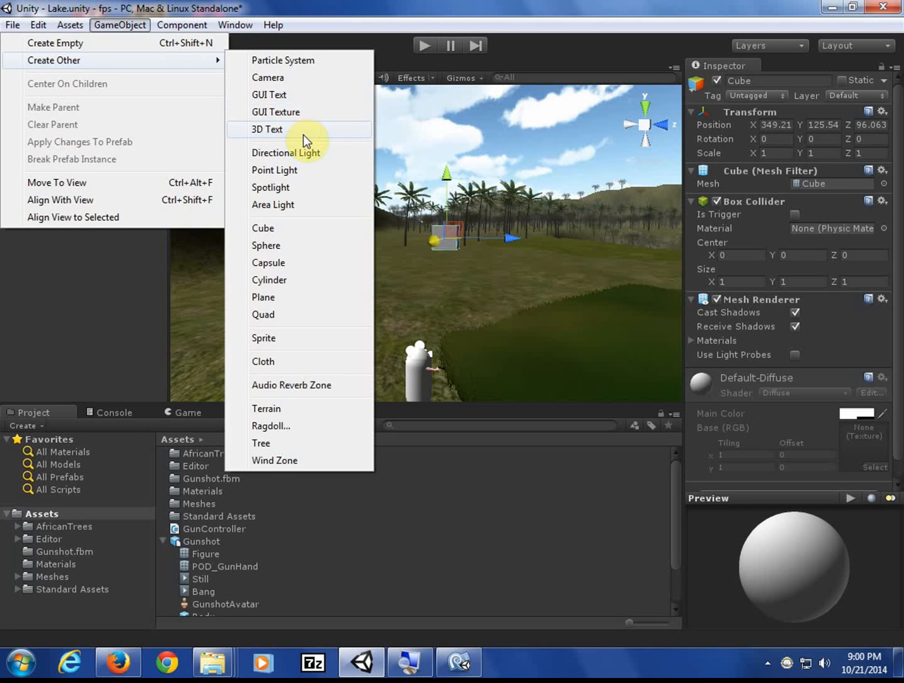
{"action": "left_click", "coordinate": [304, 247]}
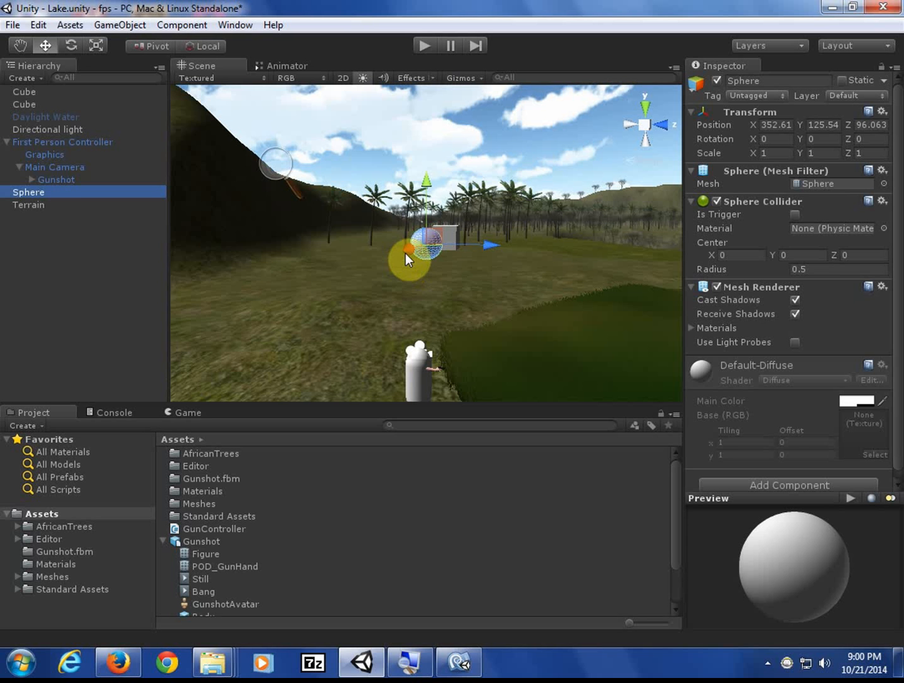
{"action": "key", "text": "ctrl+z"}
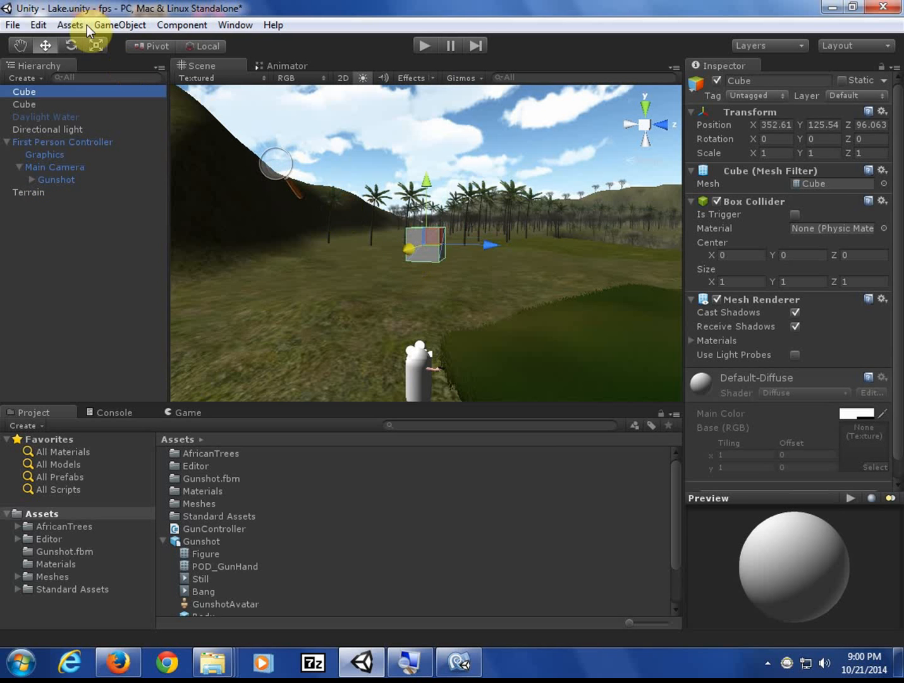
Create a sphere and raise it onto the top of the new cube, to a Y position of about 126.59
{"action": "left_click", "coordinate": [119, 25]}
{"action": "mouse_move", "coordinate": [111, 59]}
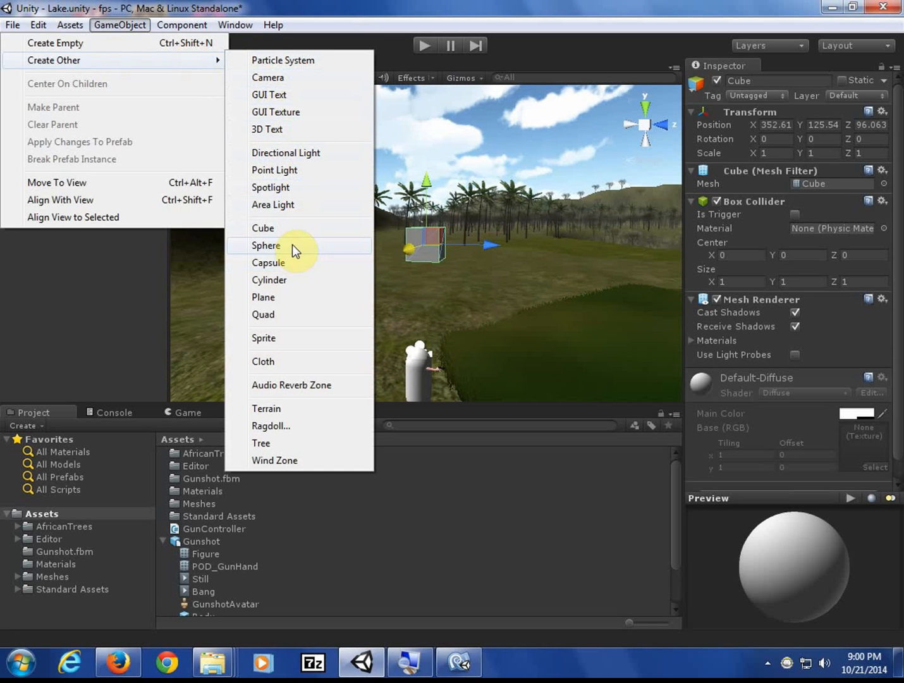
{"action": "left_click", "coordinate": [266, 245]}
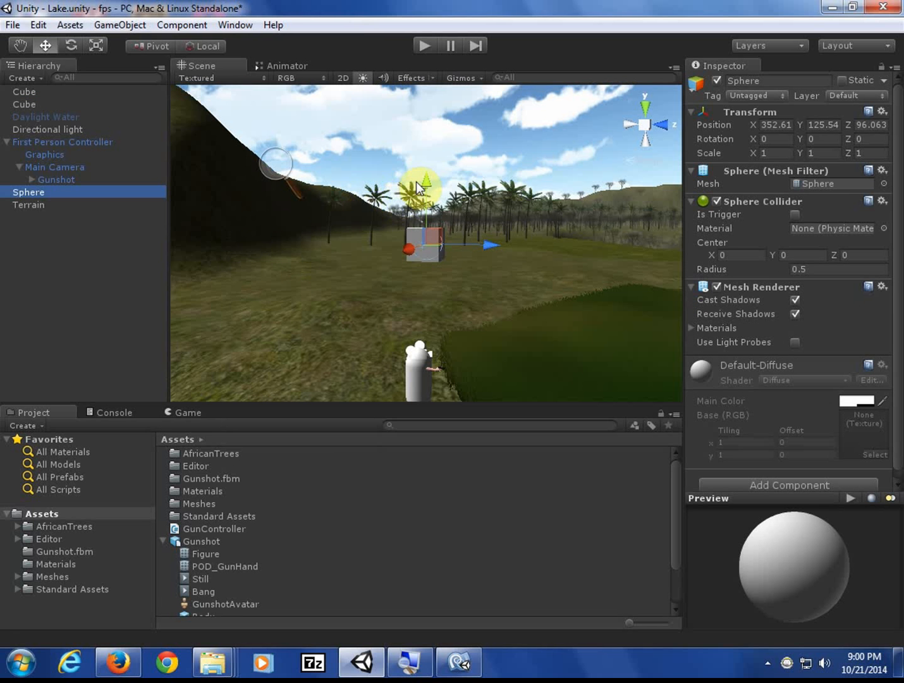
{"action": "left_click_drag", "start_coordinate": [422, 172], "coordinate": [419, 148]}
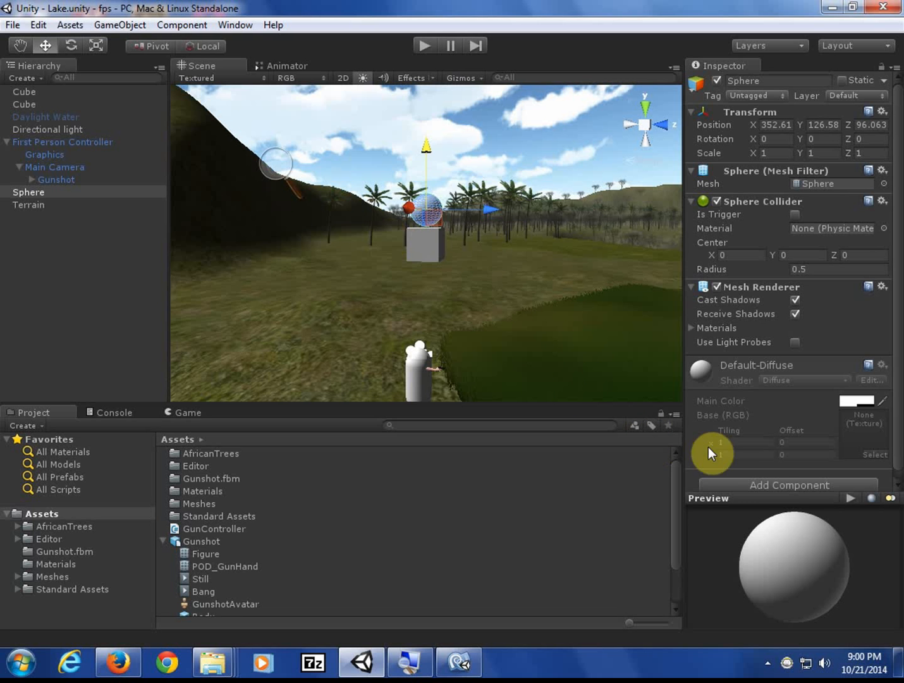
Add a Rigidbody physics component to the sphere
{"action": "left_click", "coordinate": [737, 484]}
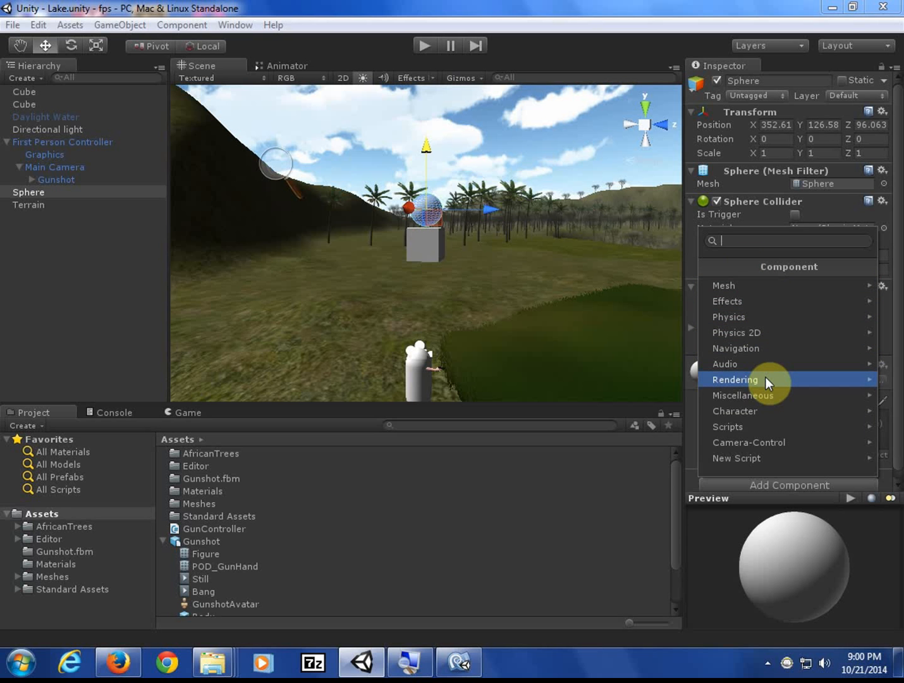
{"action": "left_click", "coordinate": [753, 316]}
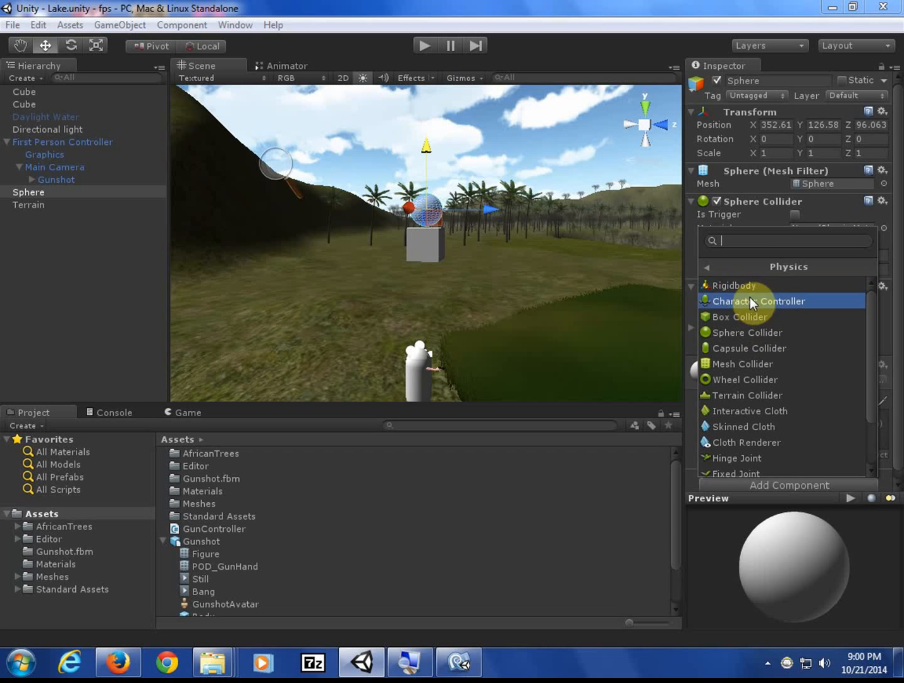
{"action": "left_click", "coordinate": [745, 286]}
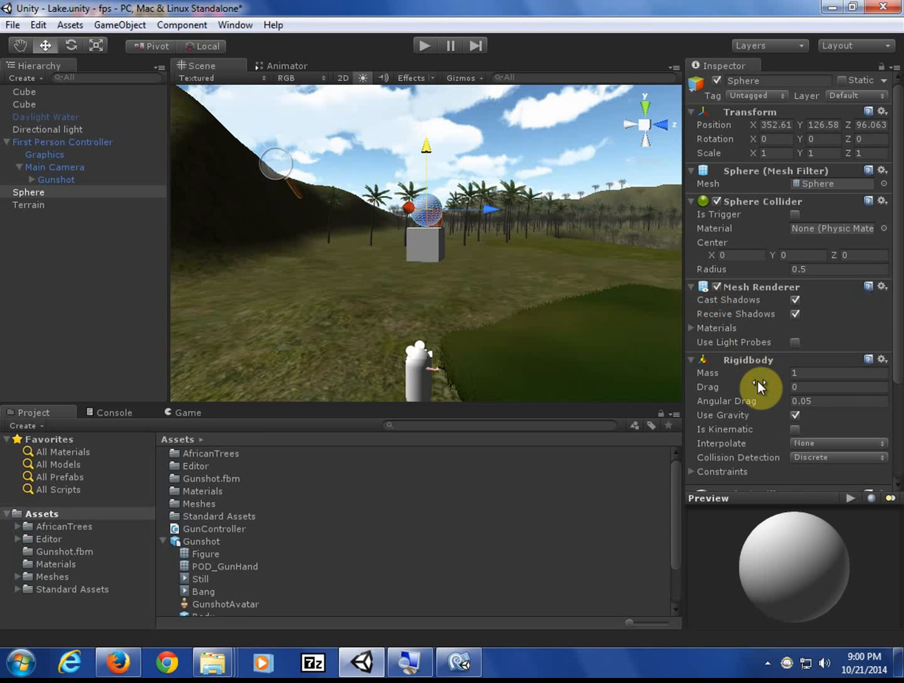
{"action": "mouse_move", "coordinate": [758, 388]}
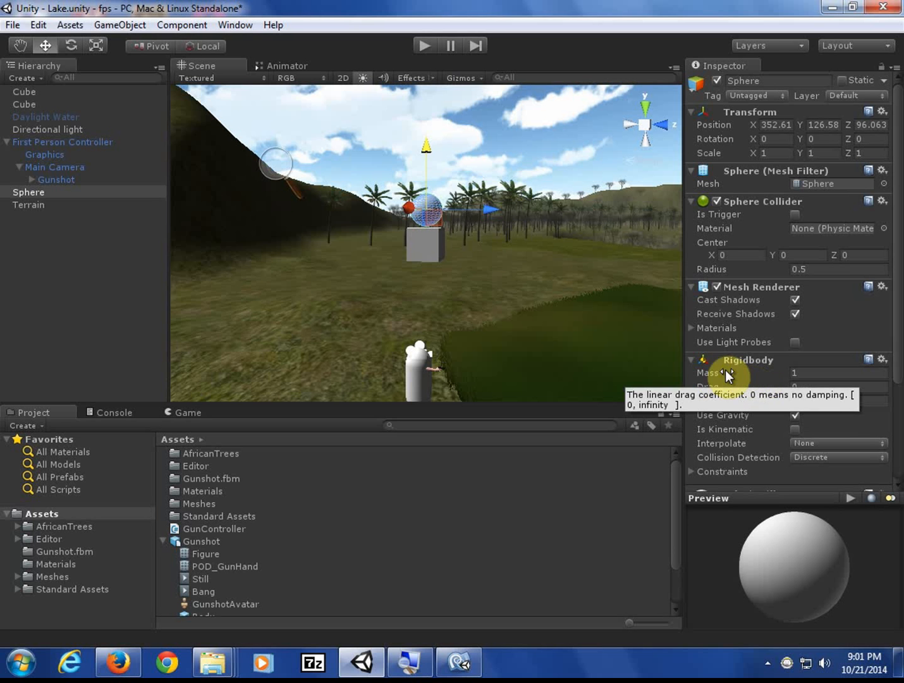
Collapse the sphere's Rigidbody, Mesh Renderer, Sphere Collider and Mesh Filter components
{"action": "left_click", "coordinate": [691, 361]}
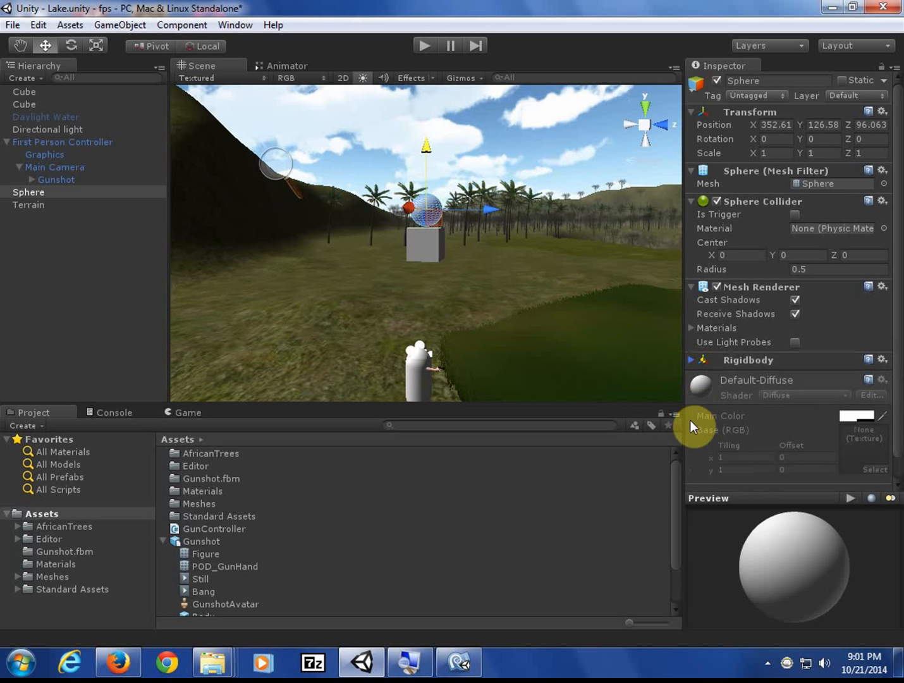
{"action": "left_click", "coordinate": [691, 286]}
{"action": "left_click", "coordinate": [693, 204]}
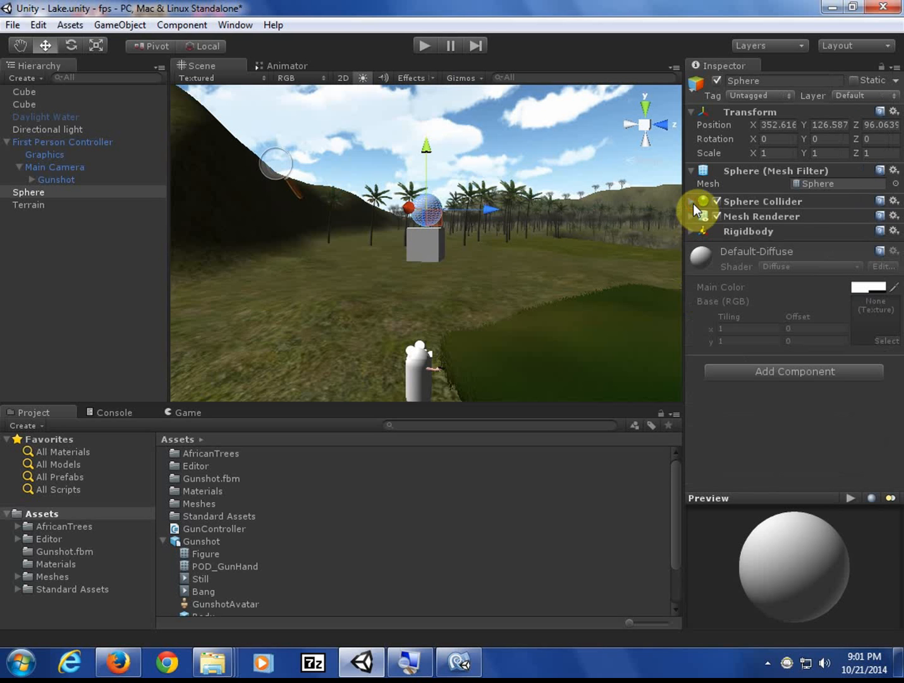
{"action": "left_click", "coordinate": [691, 169]}
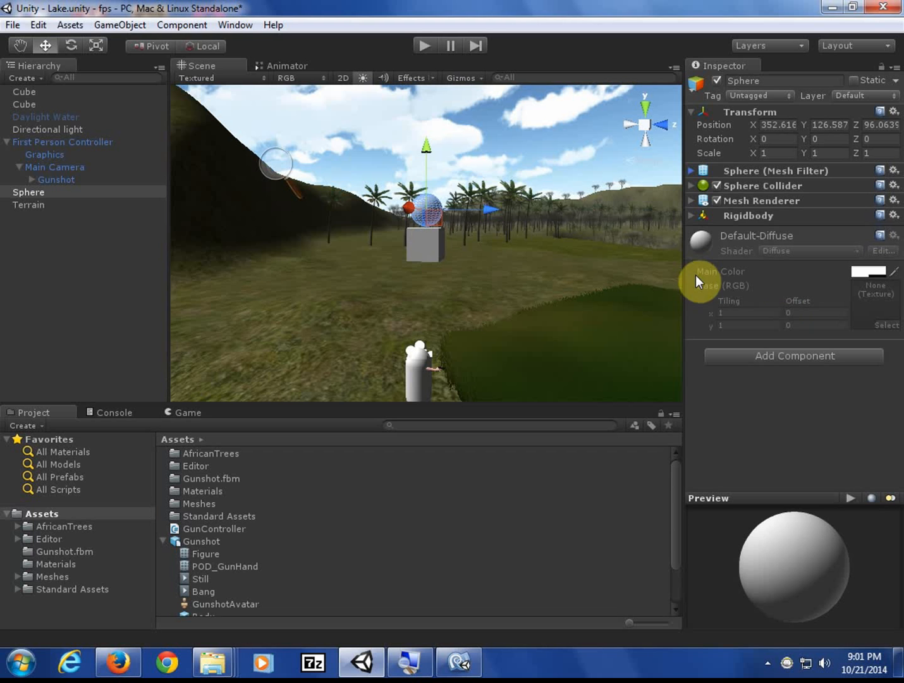
Create a new CSharp script named TargetController and add it to the sphere
{"action": "left_click", "coordinate": [779, 356]}
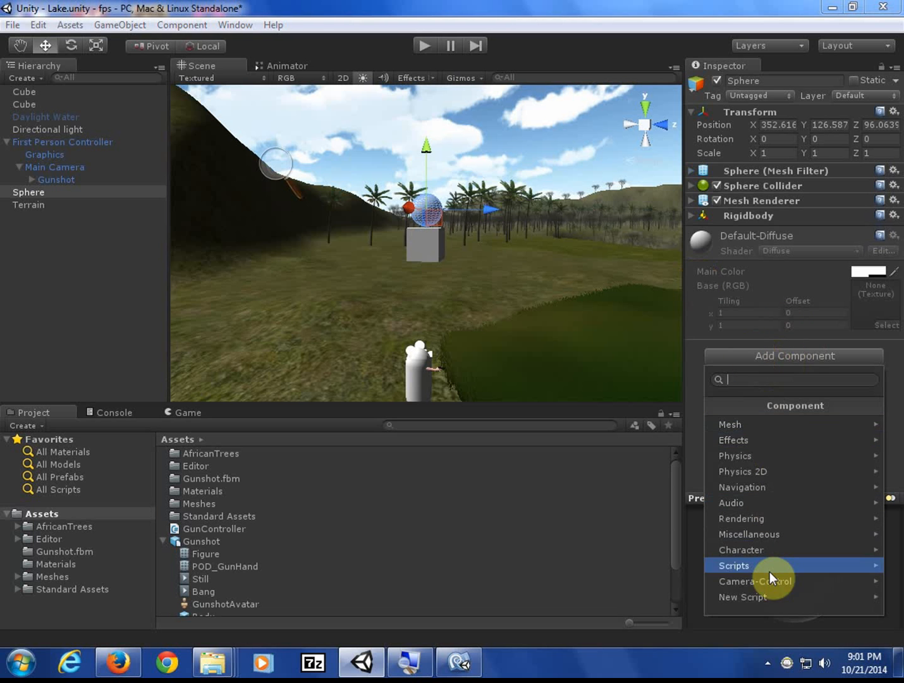
{"action": "left_click", "coordinate": [767, 594]}
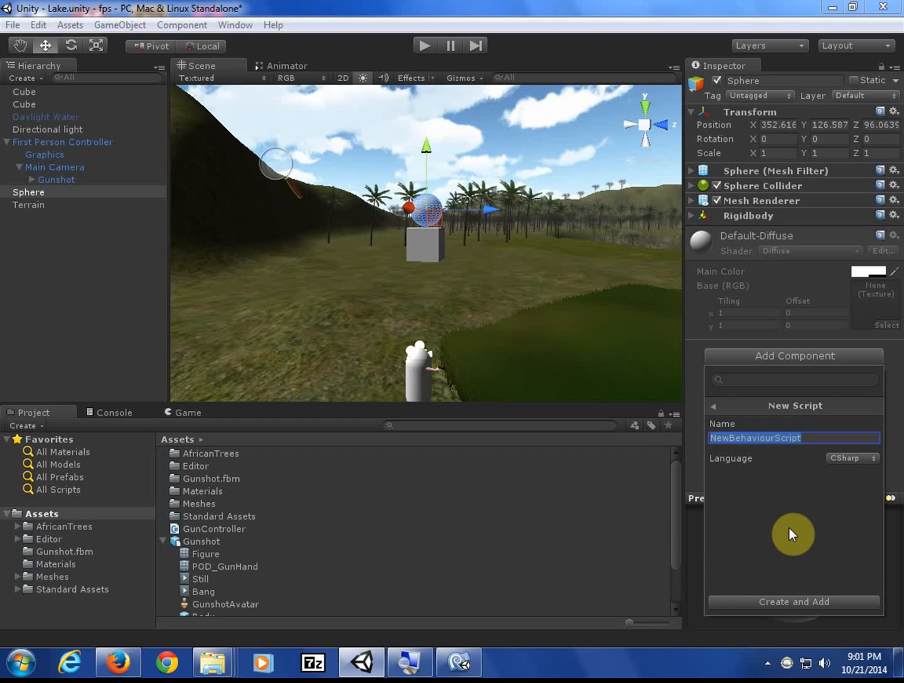
{"action": "type", "text": "Target"}
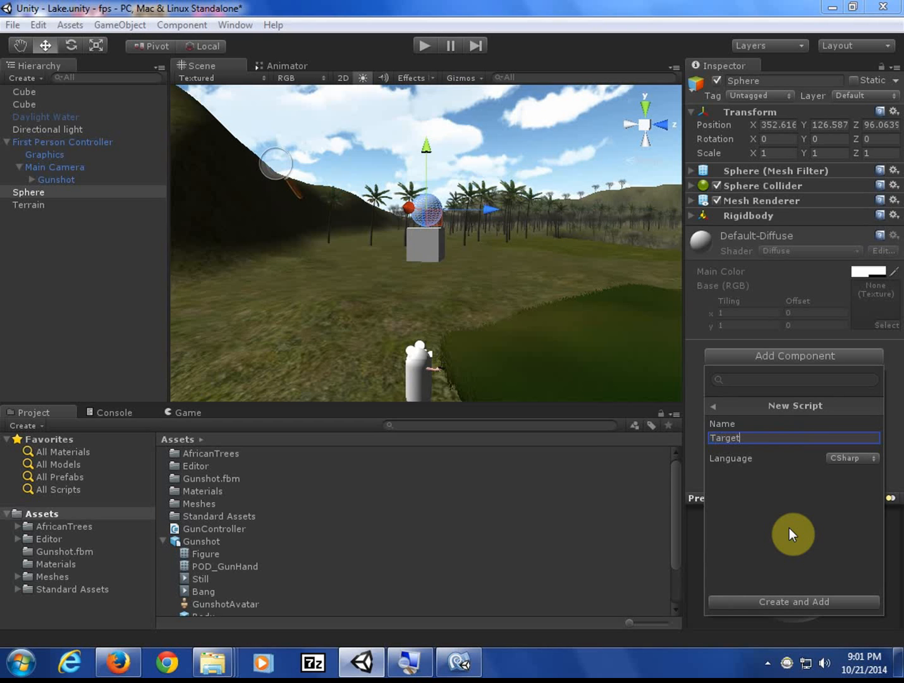
{"action": "type", "text": "cont"}
{"action": "key", "text": "BackSpace"}
{"action": "key", "text": "BackSpace"}
{"action": "key", "text": "BackSpace"}
{"action": "key", "text": "BackSpace"}
{"action": "type", "text": "Controller"}
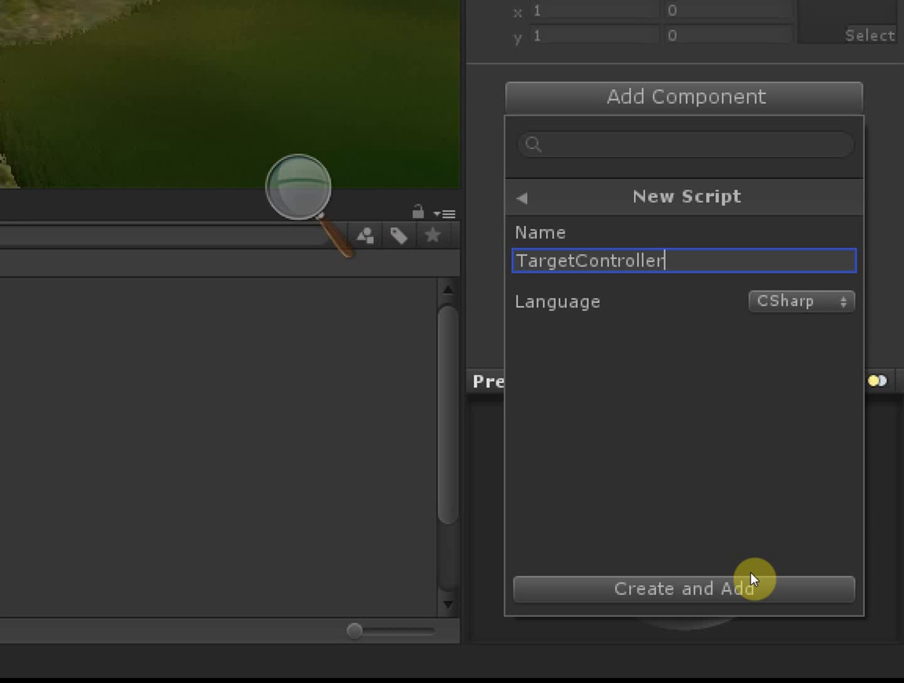
{"action": "left_click", "coordinate": [792, 600]}
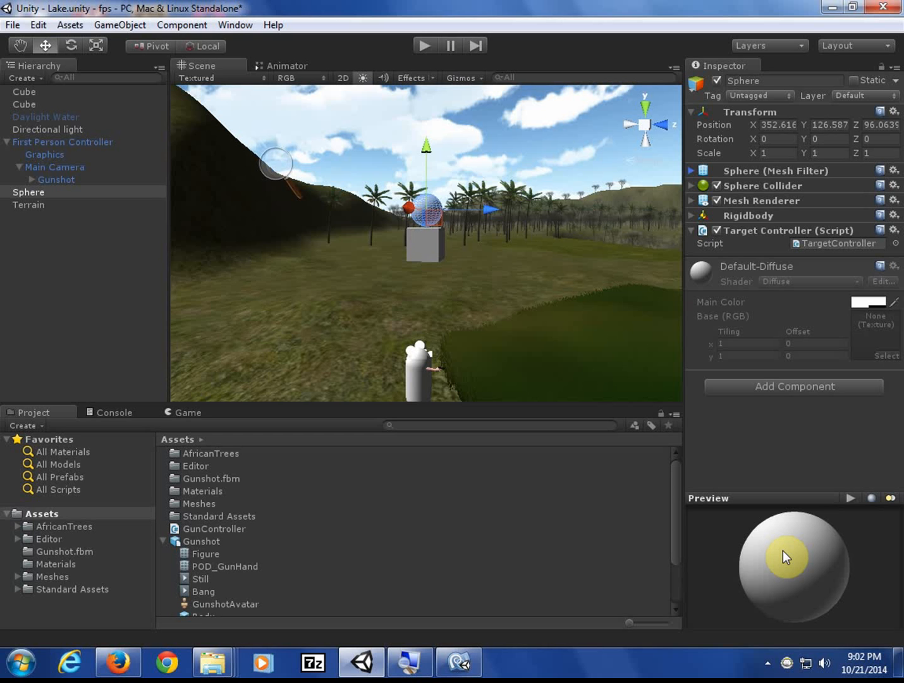
Open the TargetController script in MonoDevelop, add an empty public void TargetHit() method below Update, and save the script
{"action": "left_click", "coordinate": [818, 243]}
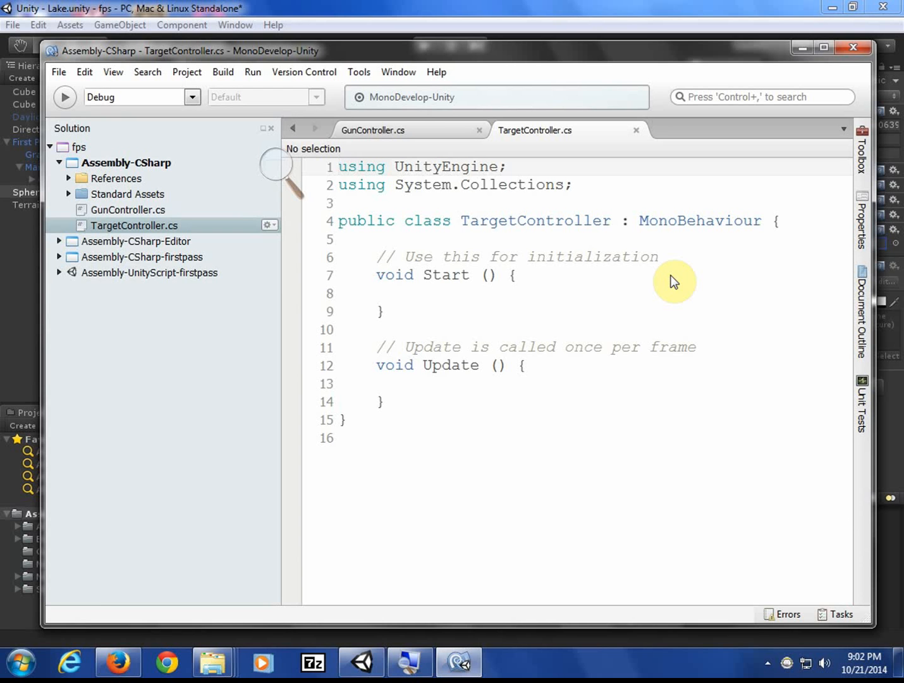
{"action": "left_click", "coordinate": [417, 403]}
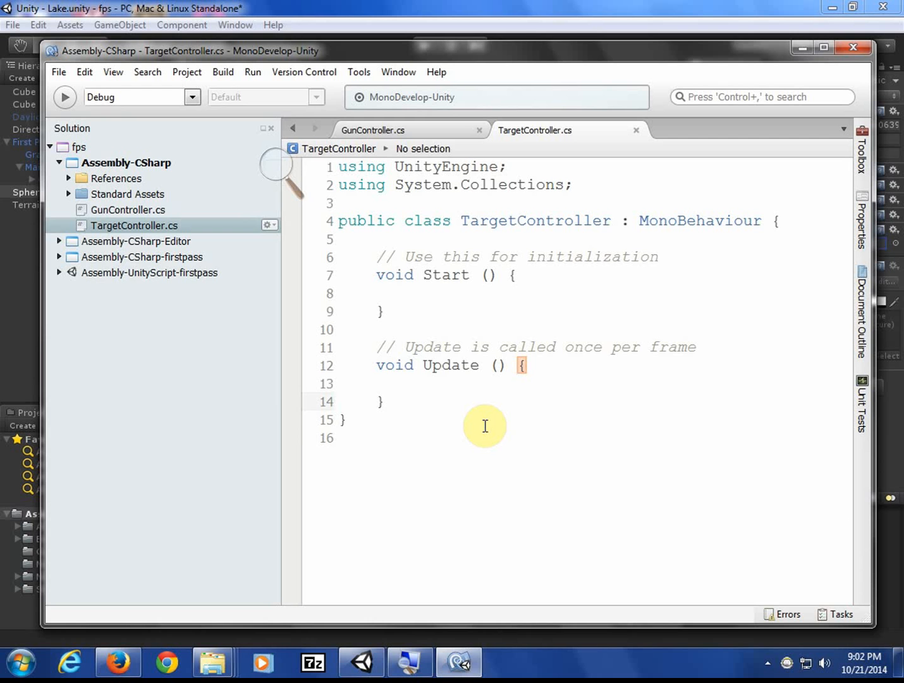
{"action": "key", "text": "Return"}
{"action": "key", "text": "Return"}
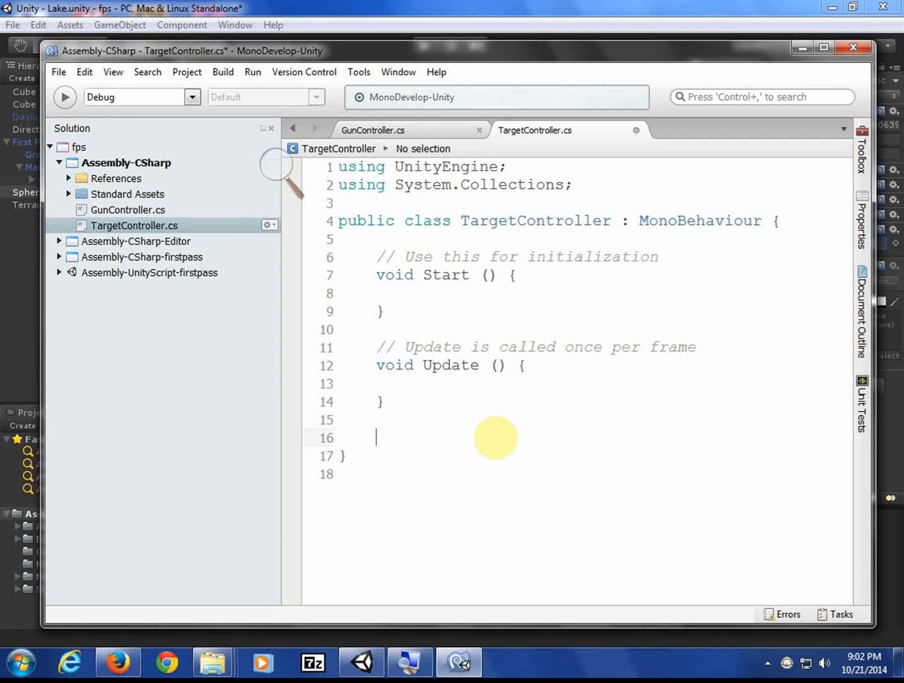
{"action": "type", "text": "pub"}
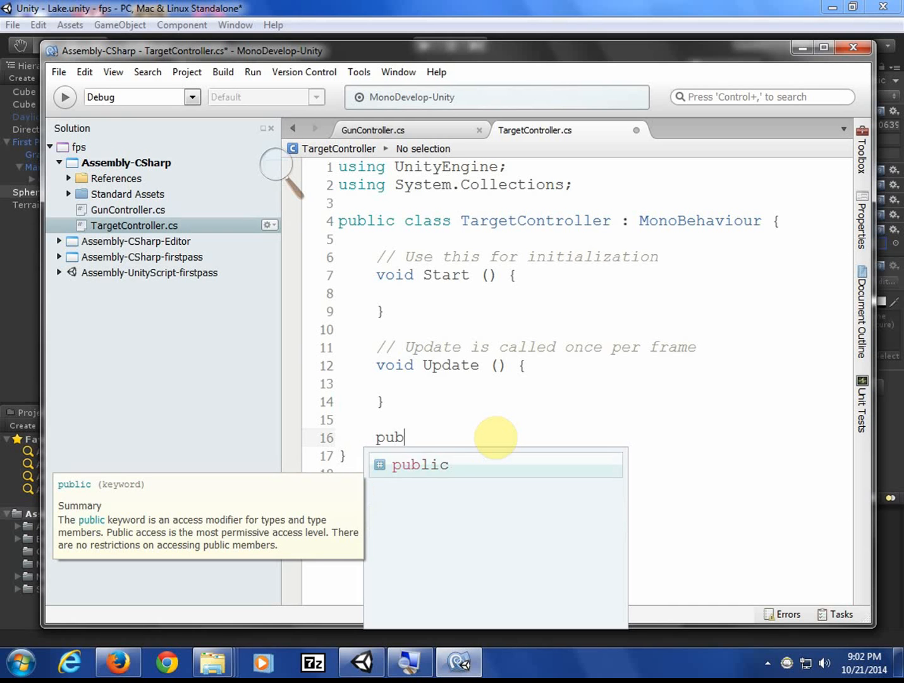
{"action": "type", "text": "lic void"}
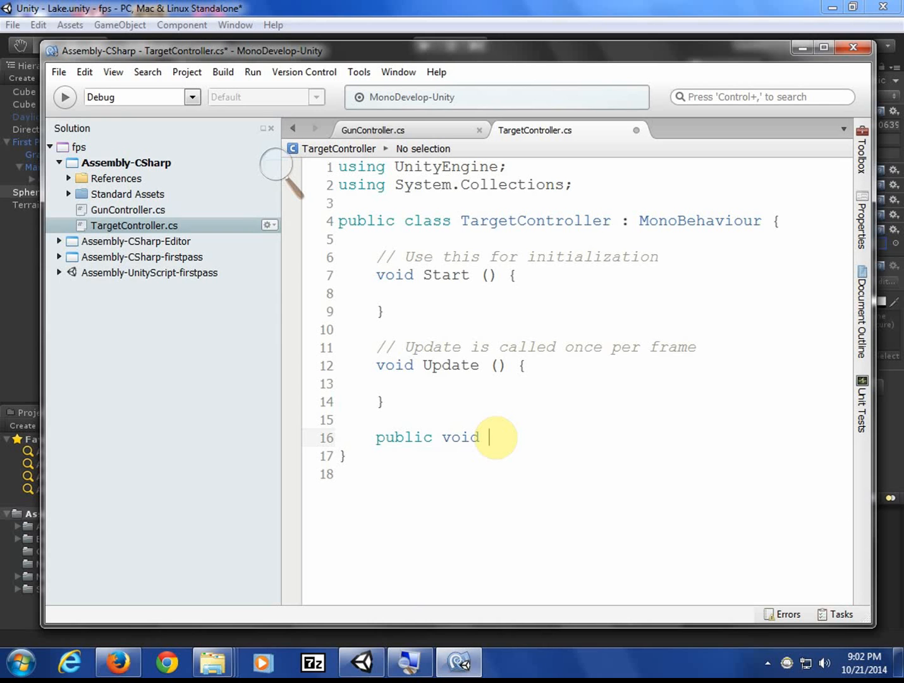
{"action": "type", "text": " TargetHit"}
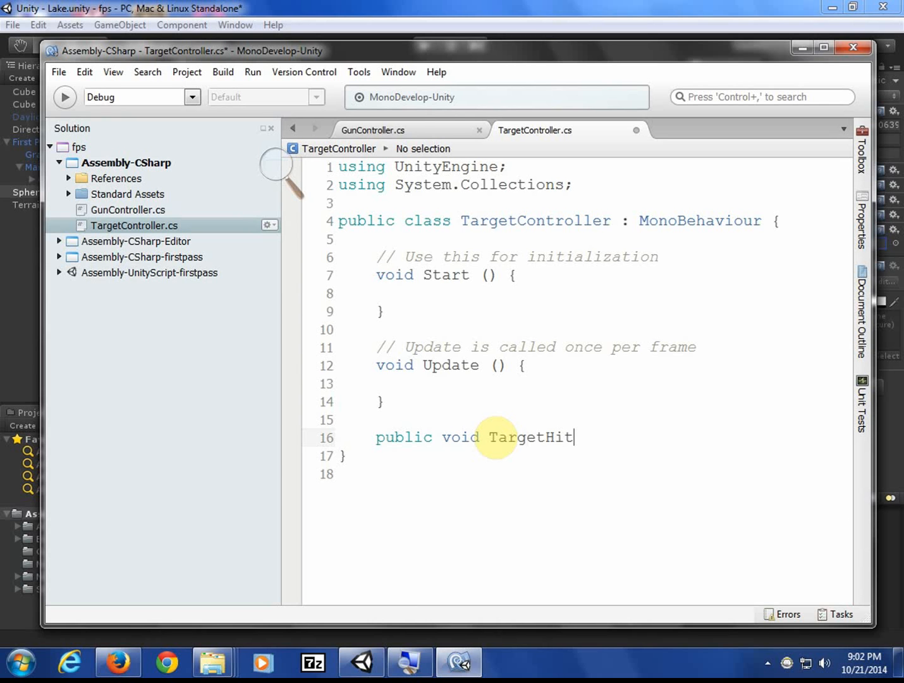
{"action": "type", "text": "(){"}
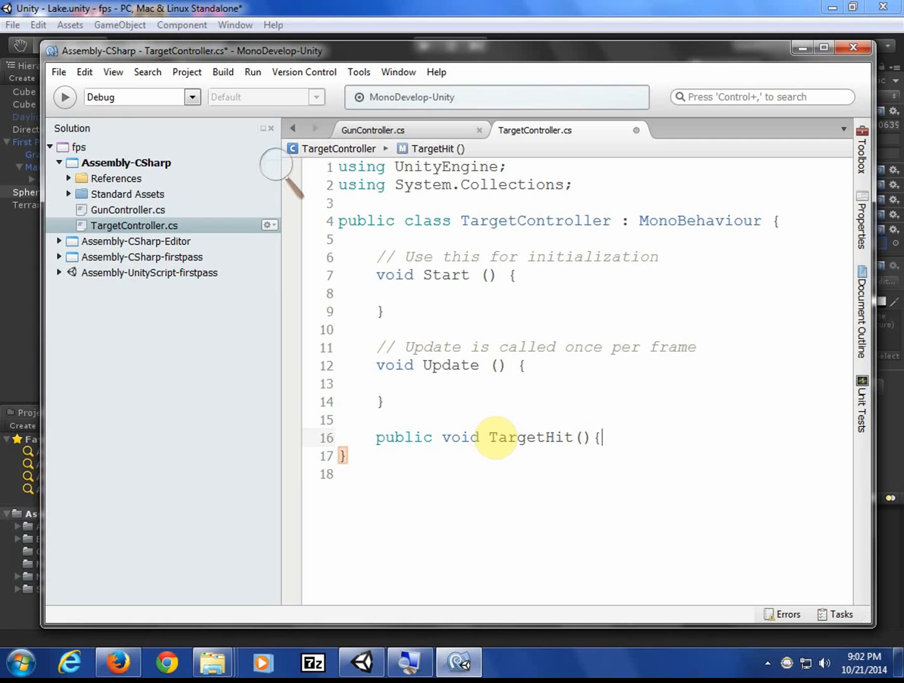
{"action": "key", "text": "Return"}
{"action": "key", "text": "Return"}
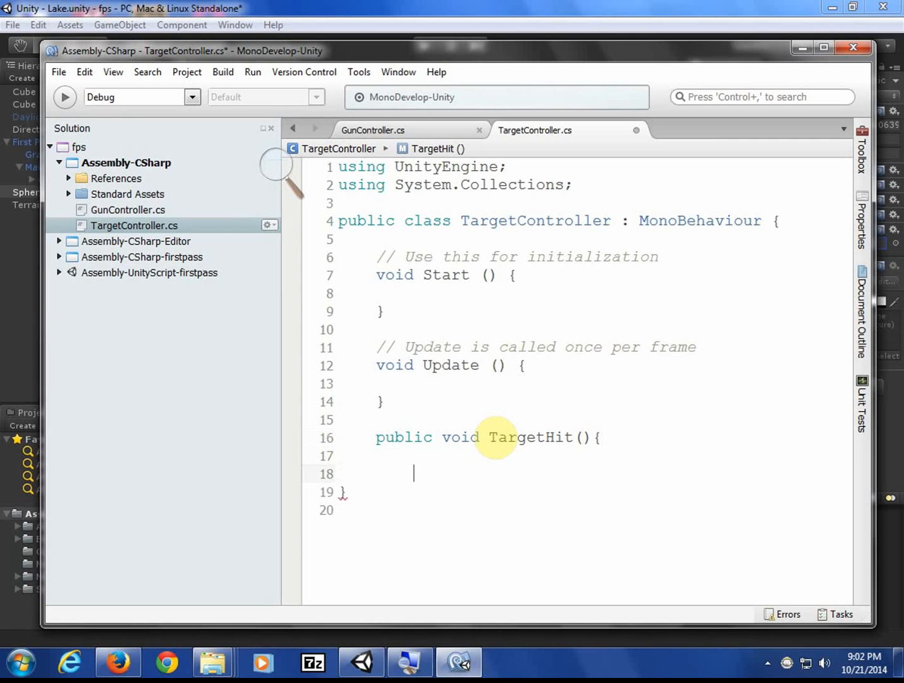
{"action": "type", "text": "}"}
{"action": "key", "text": "ctrl+s"}
Inside TargetHit, declare the variable rb with the statement var rb = GetComponent<Rigidbody> ();
{"action": "key", "text": "Up"}
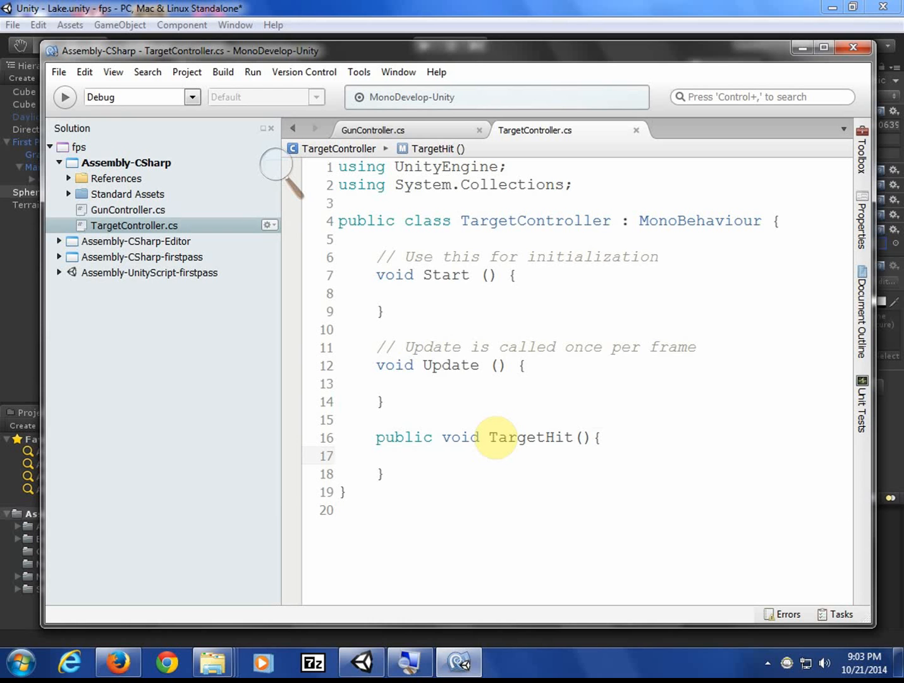
{"action": "type", "text": "var"}
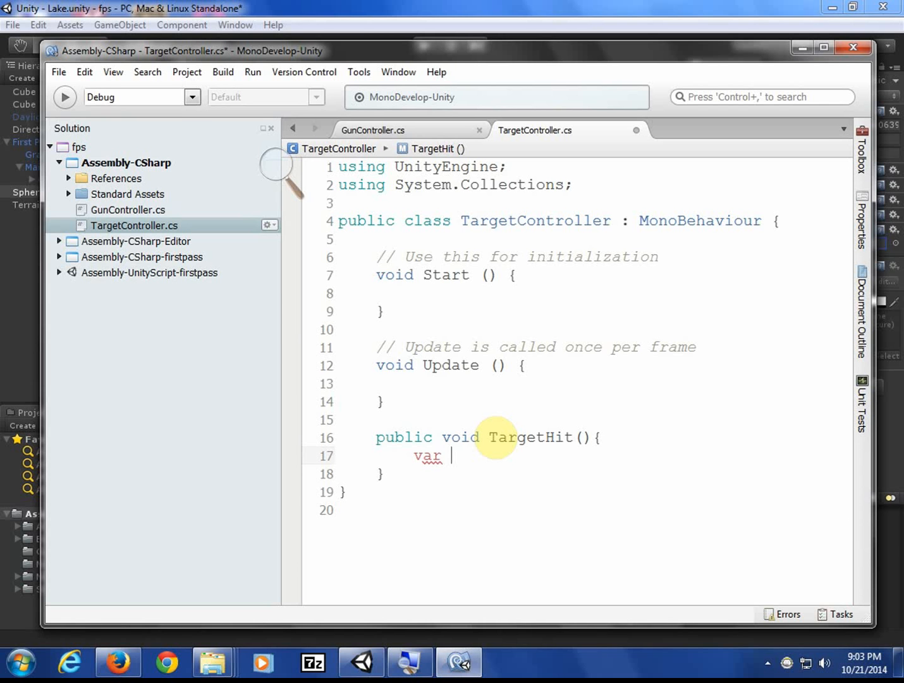
{"action": "type", "text": "rb = GetCom"}
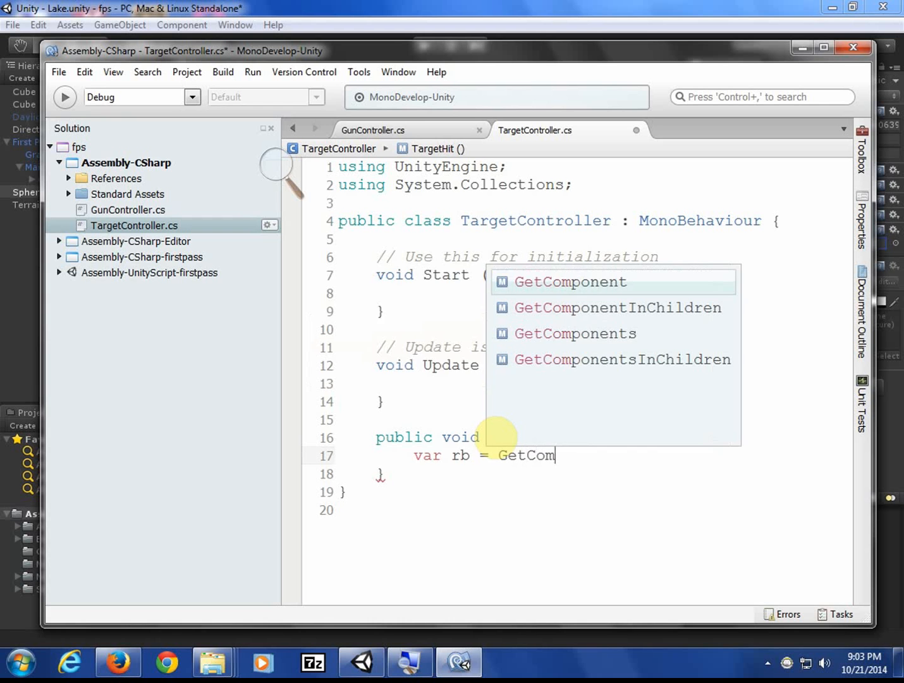
{"action": "type", "text": "p"}
{"action": "key", "text": "Return"}
{"action": "type", "text": "<"}
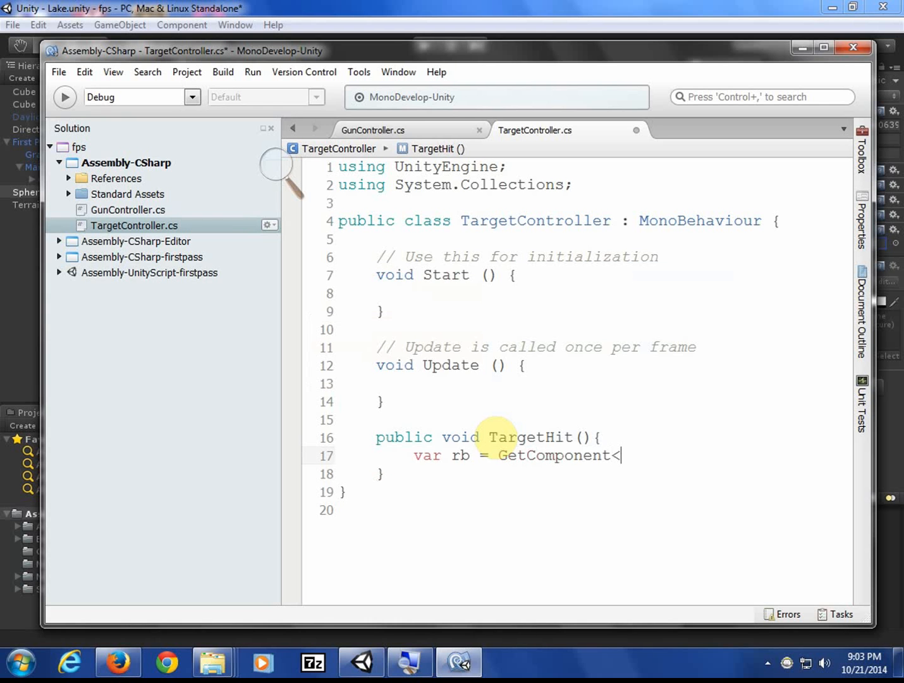
{"action": "type", "text": "Tr"}
{"action": "key", "text": "BackSpace"}
{"action": "key", "text": "BackSpace"}
{"action": "type", "text": "R"}
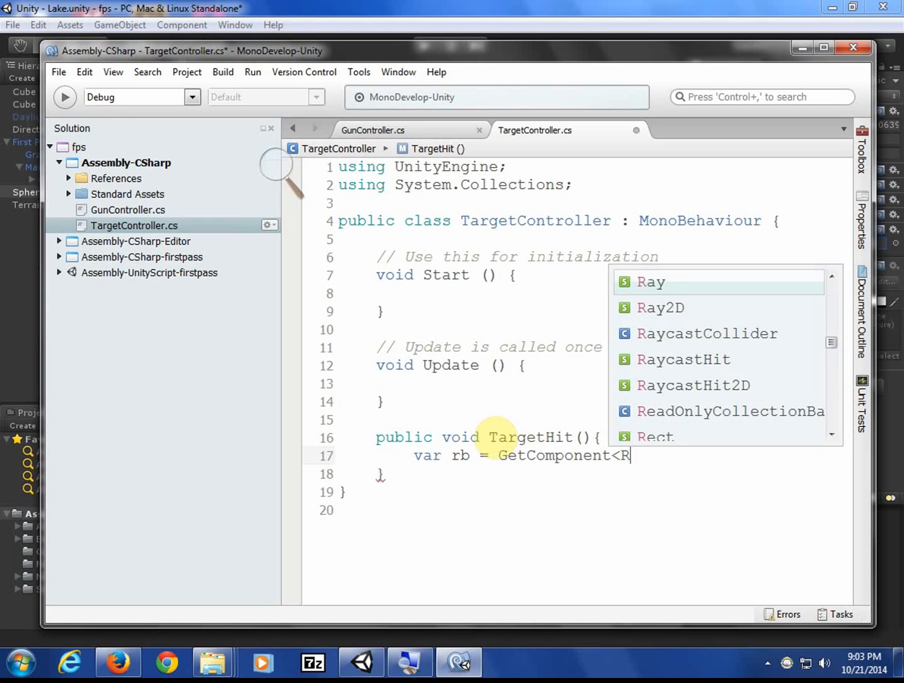
{"action": "type", "text": "igidbody"}
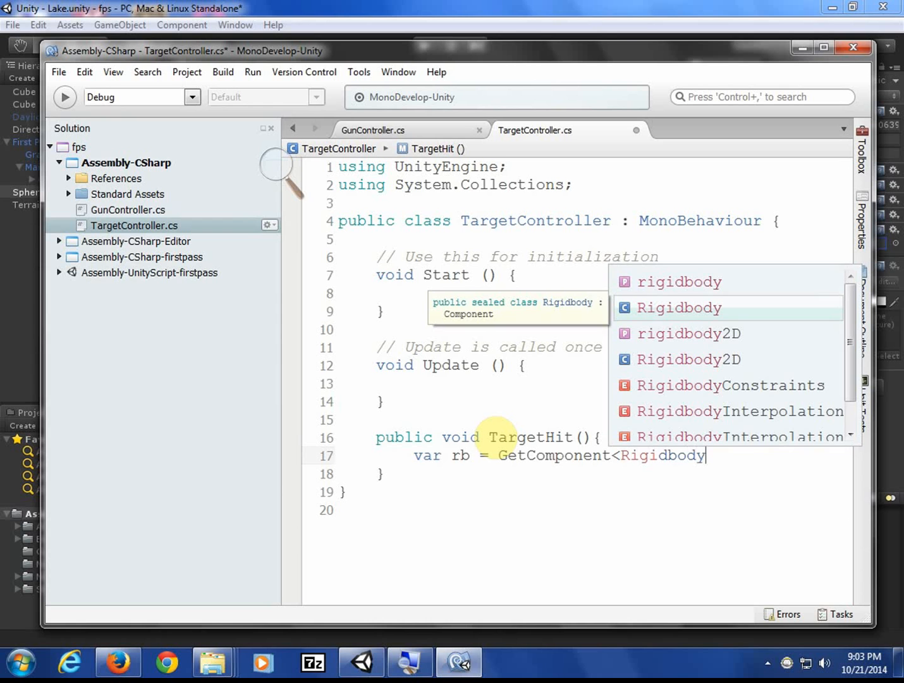
{"action": "type", "text": "> ();"}
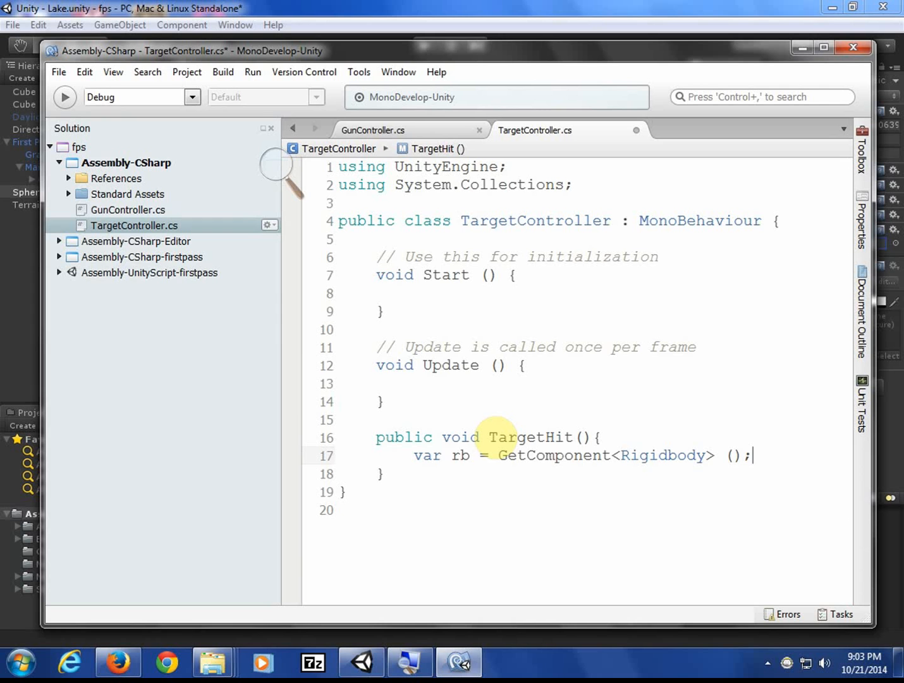
On a new line below the rb declaration, add the call rb.AddForce (25, 300, 25);
{"action": "key", "text": "Return"}
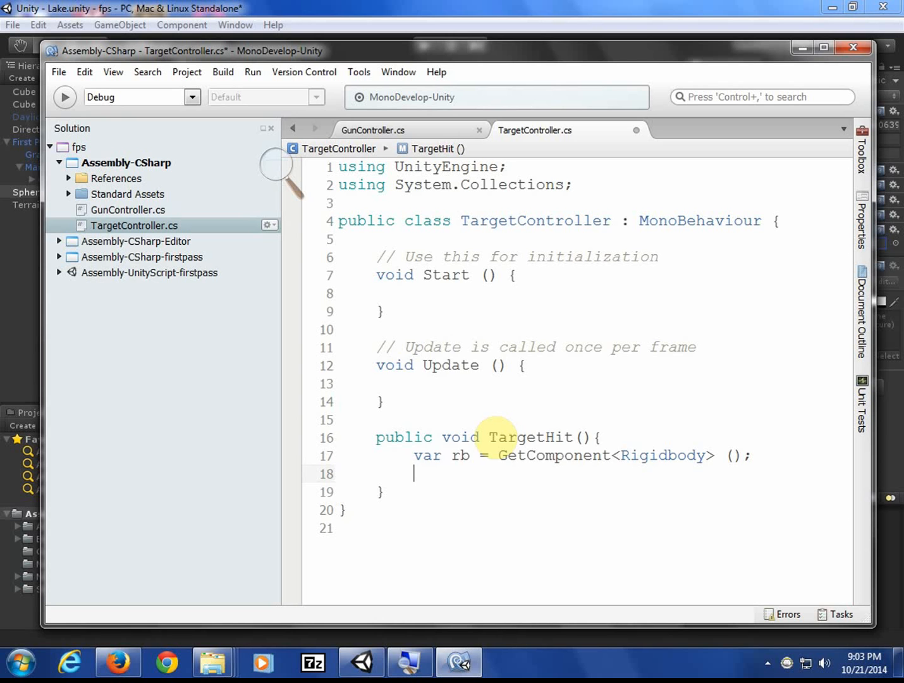
{"action": "type", "text": "rb."}
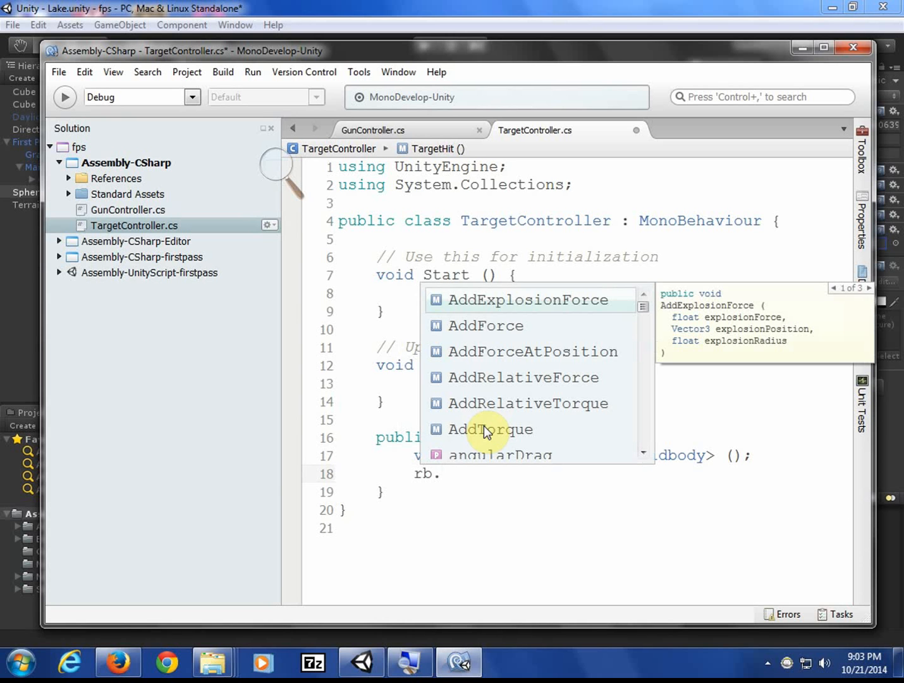
{"action": "type", "text": "AddForce"}
{"action": "key", "text": "Return"}
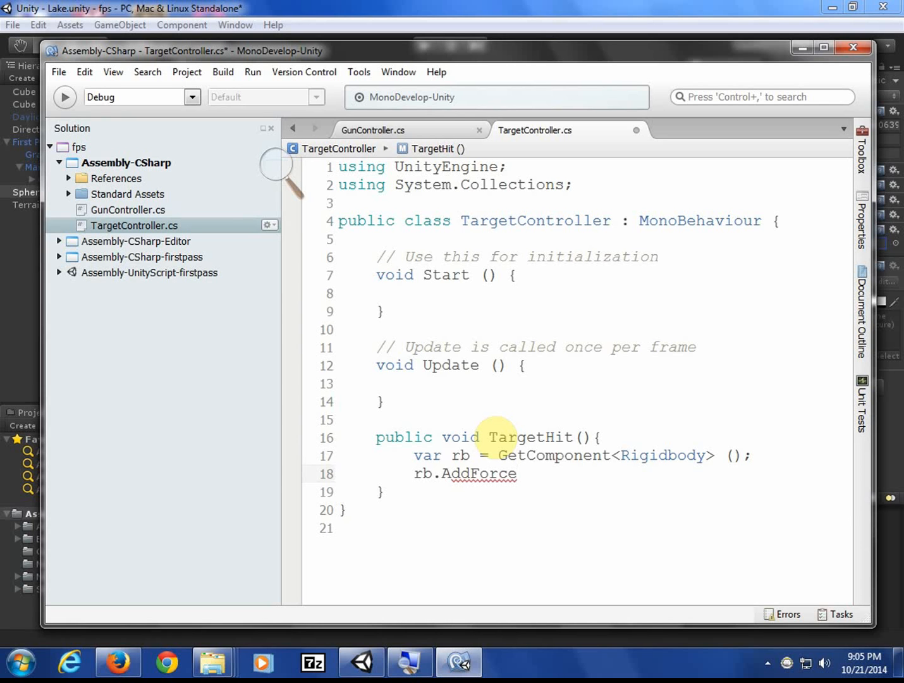
{"action": "type", "text": "("}
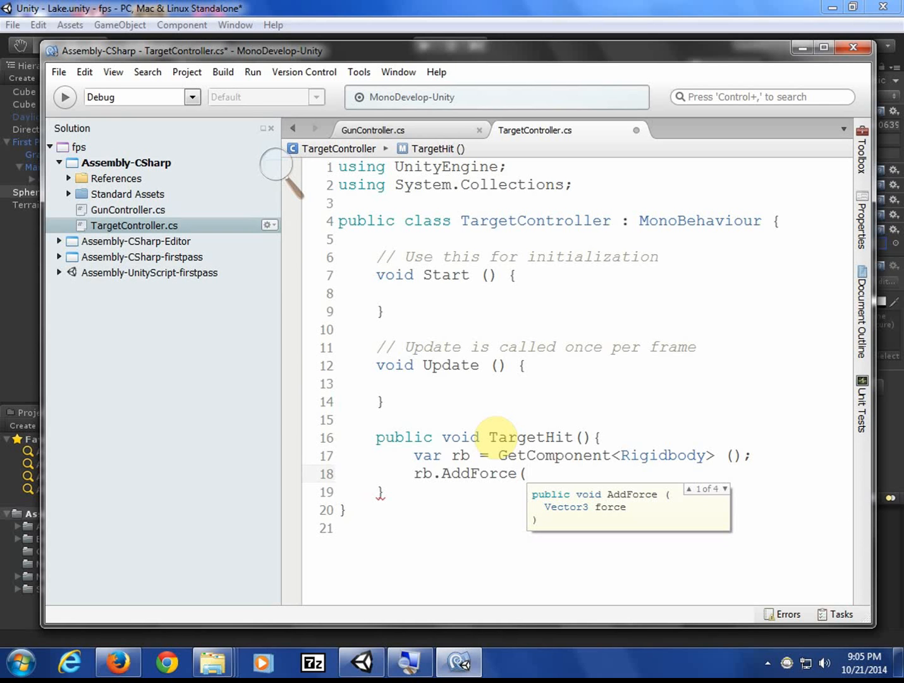
{"action": "key", "text": "Down"}
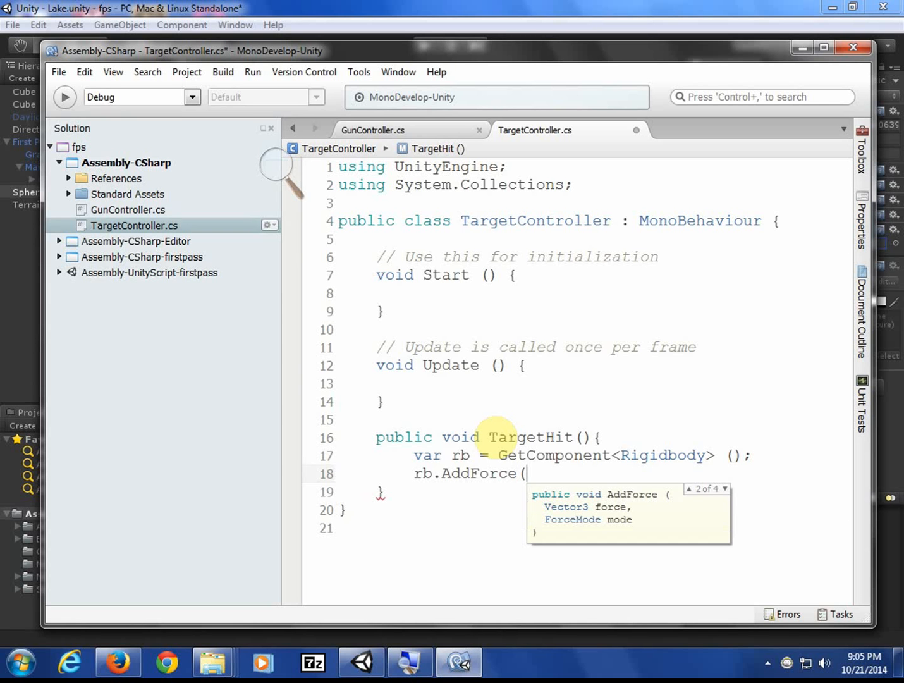
{"action": "key", "text": "Down"}
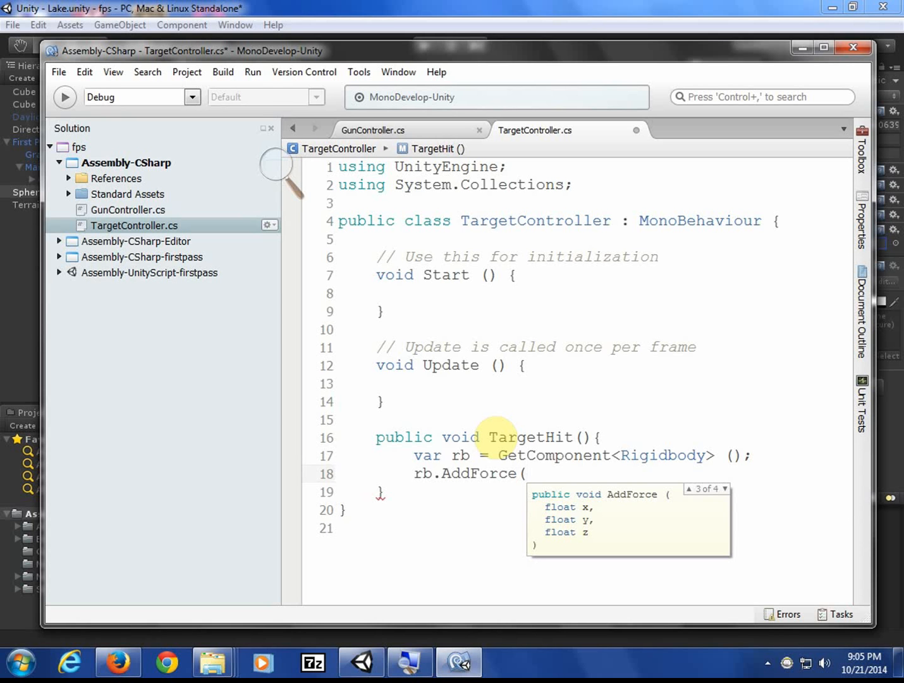
{"action": "type", "text": "25, "}
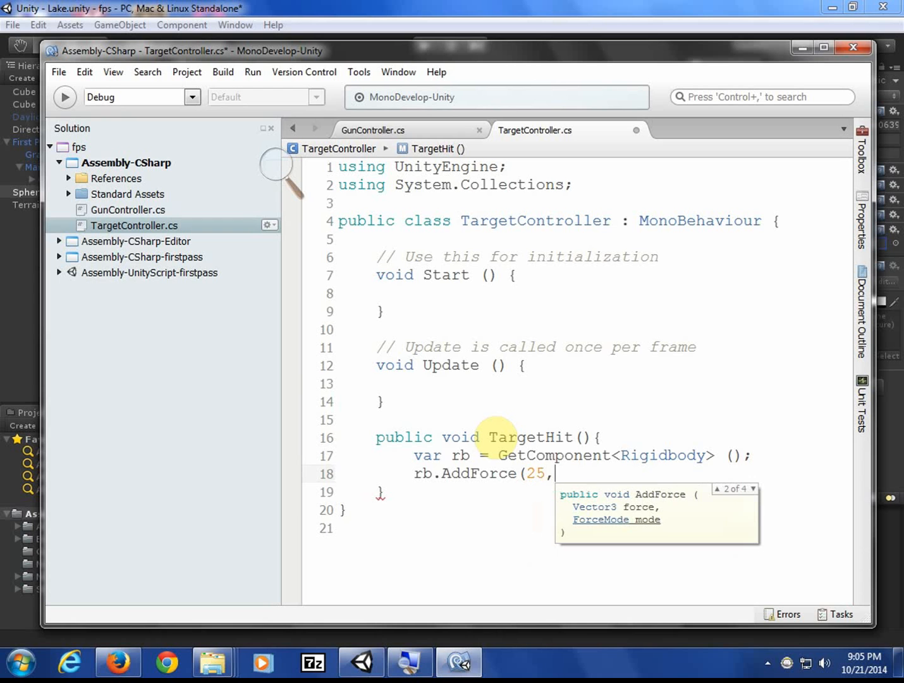
{"action": "type", "text": "300, "}
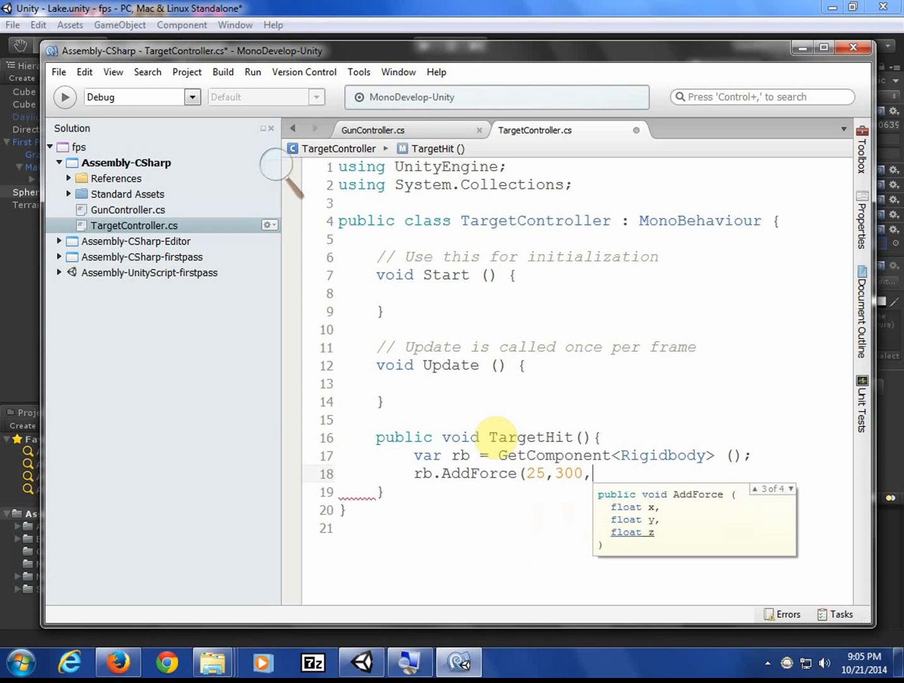
{"action": "type", "text": "25);"}
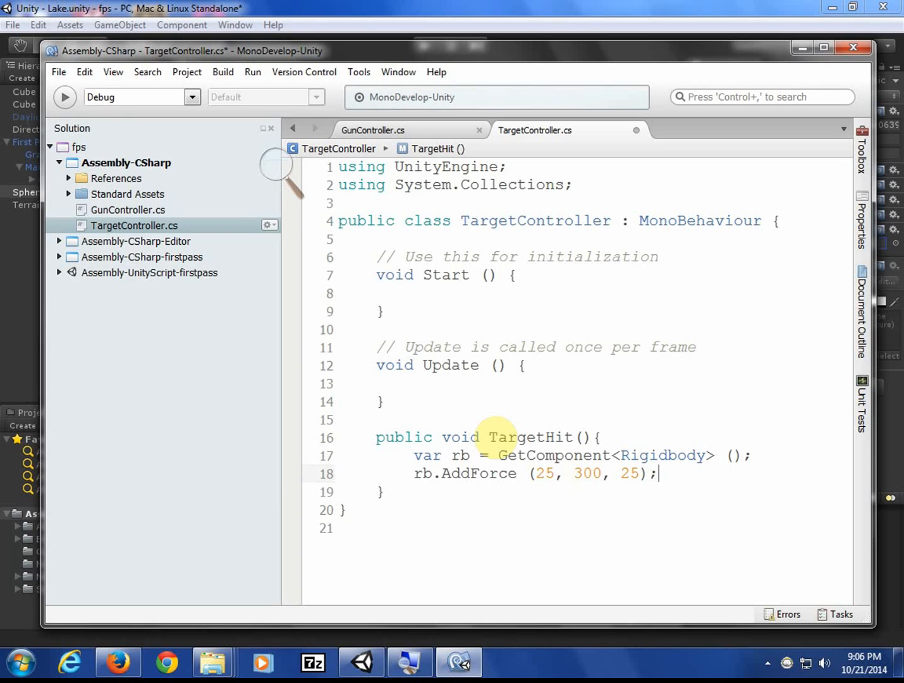
Add the line Destroy (gameObject, 3); after the AddForce call in TargetHit, and save the script
{"action": "key", "text": "Return"}
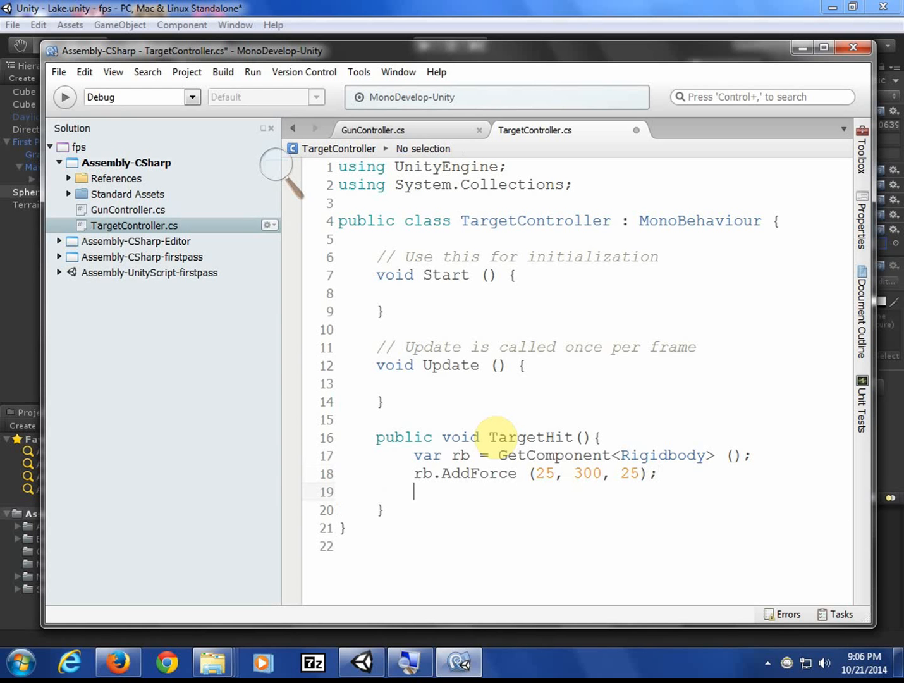
{"action": "type", "text": "De"}
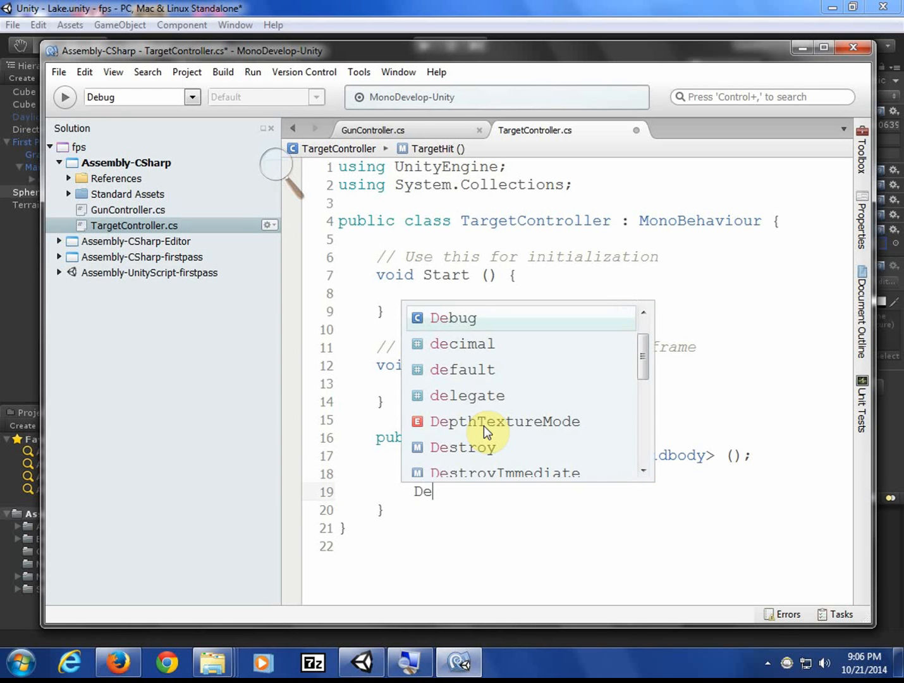
{"action": "type", "text": "stroy"}
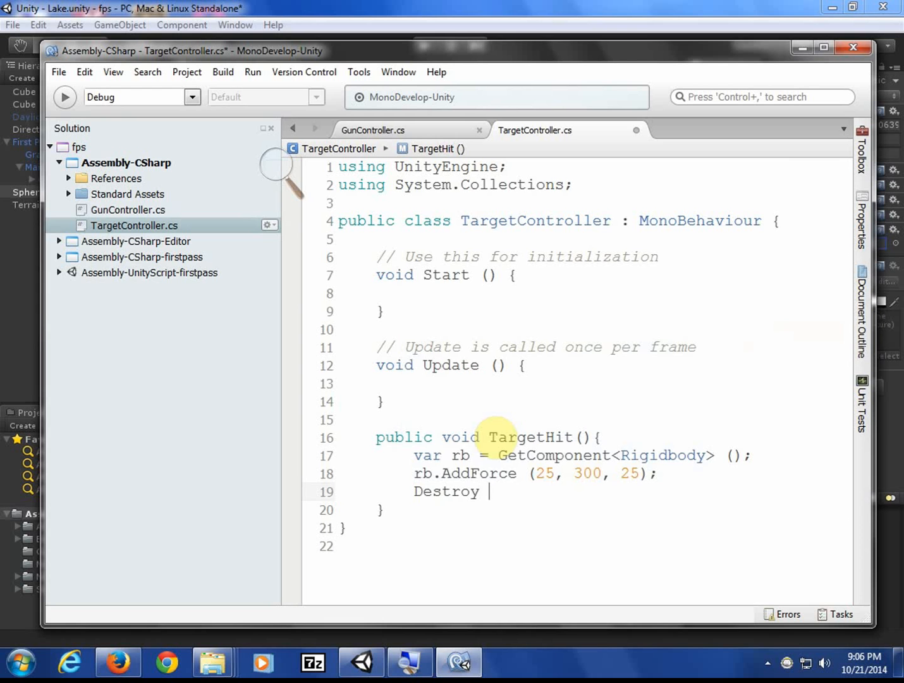
{"action": "key", "text": "BackSpace"}
{"action": "type", "text": "("}
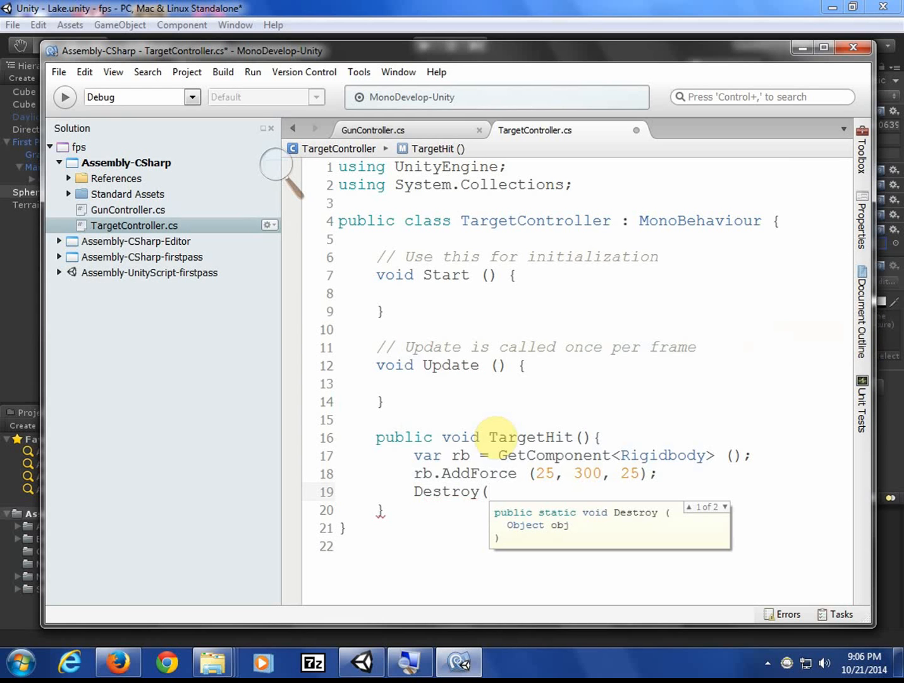
{"action": "type", "text": "ga"}
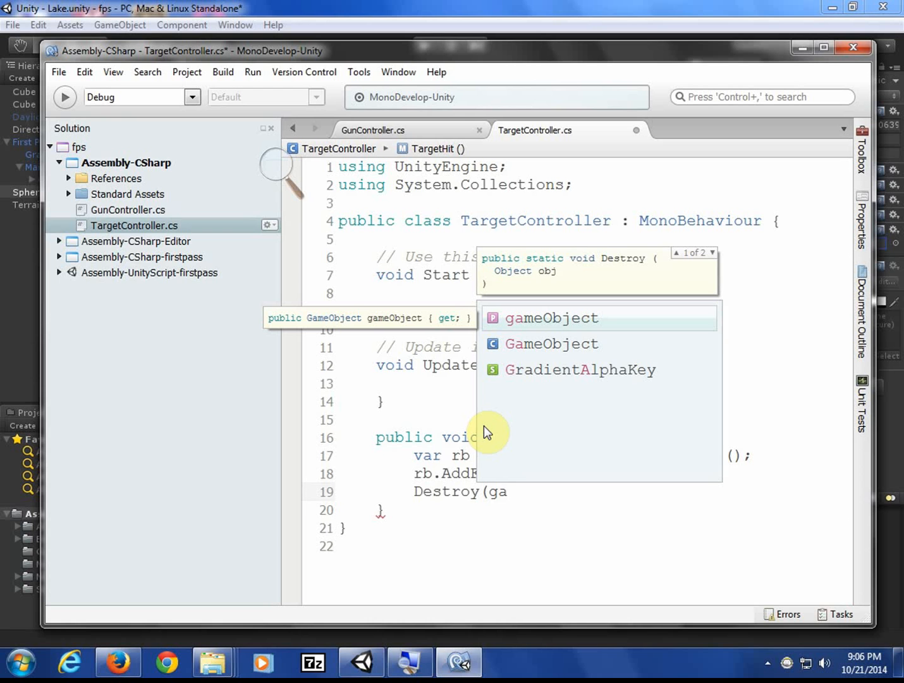
{"action": "type", "text": "m"}
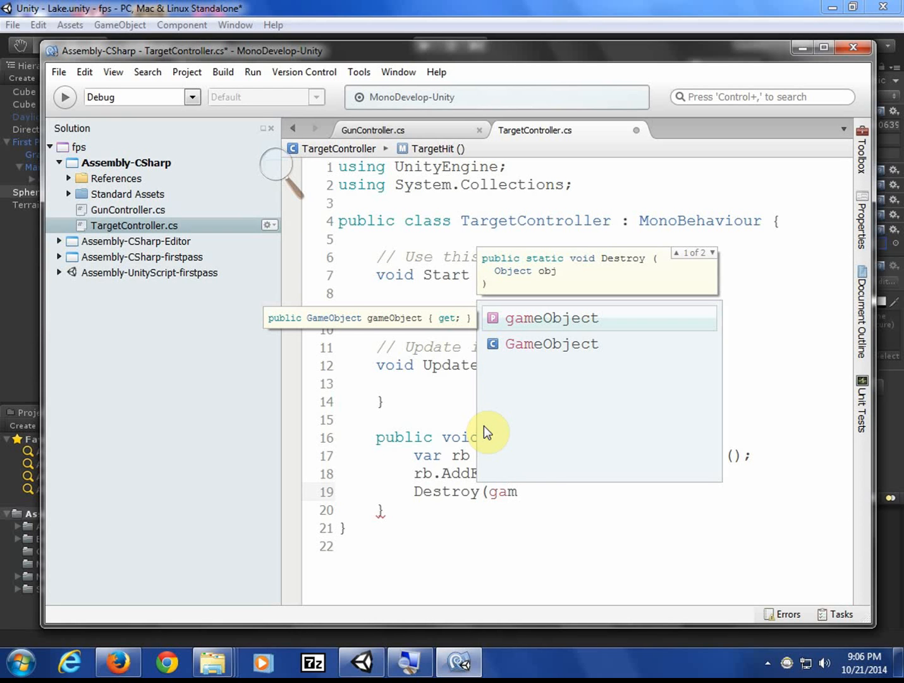
{"action": "type", "text": "eObject"}
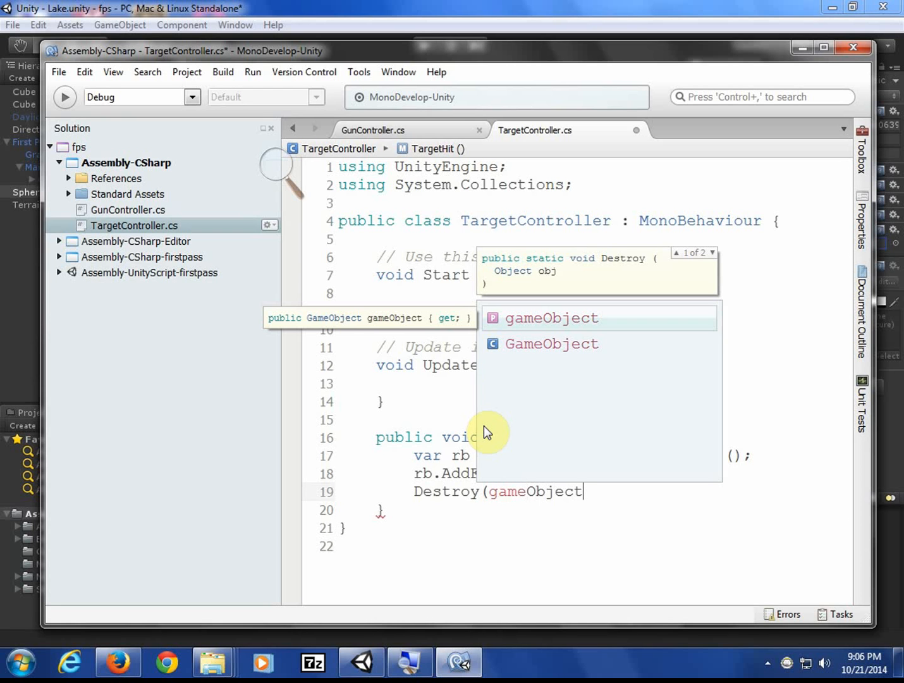
{"action": "type", "text": ", "}
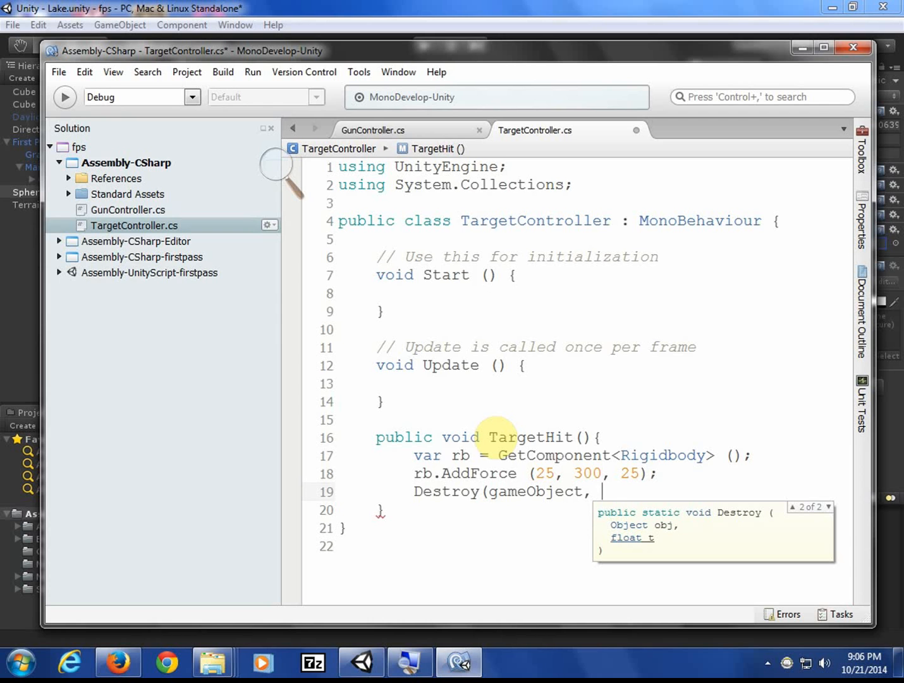
{"action": "type", "text": "3);"}
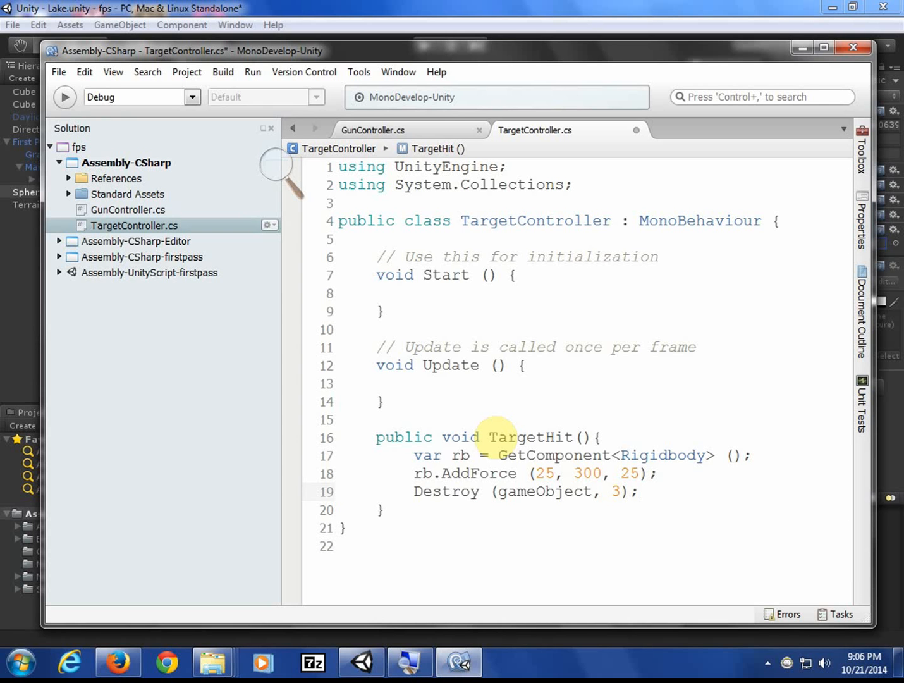
{"action": "key", "text": "ctrl+s"}
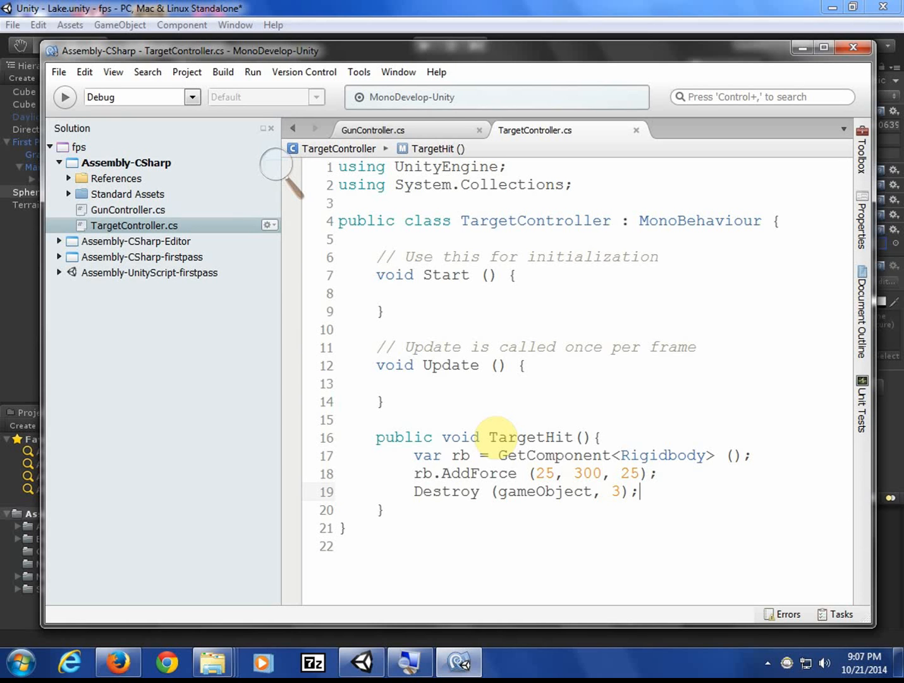
In TargetController, insert a new line above the TargetHit method and write void OnMouseDown on it
{"action": "key", "text": "Up"}
{"action": "key", "text": "Up"}
{"action": "key", "text": "Up"}
{"action": "key", "text": "Up"}
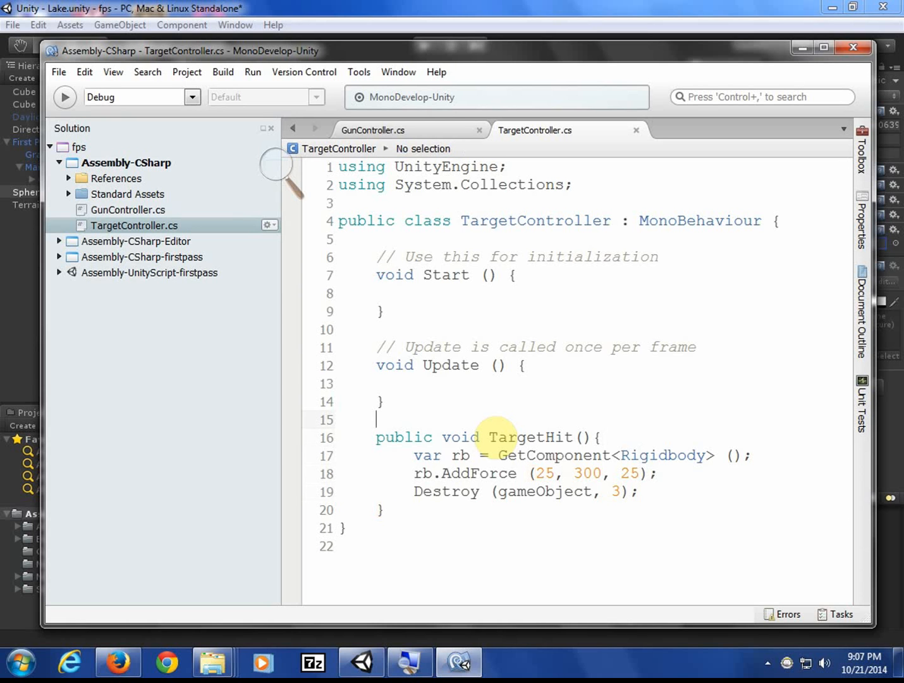
{"action": "key", "text": "Return"}
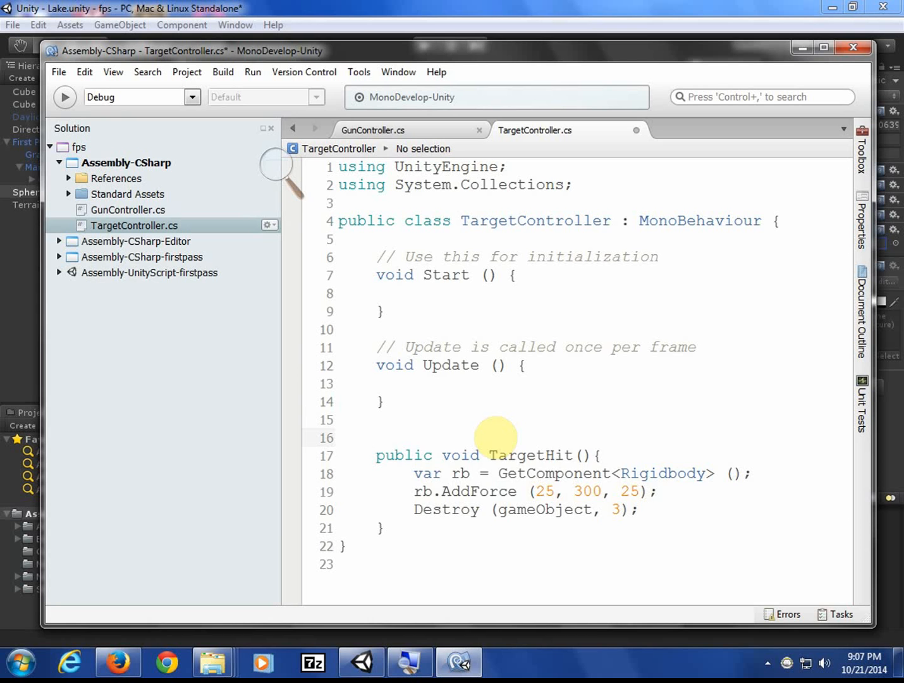
{"action": "type", "text": "O"}
{"action": "key", "text": "BackSpace"}
{"action": "type", "text": "OnMouseDown"}
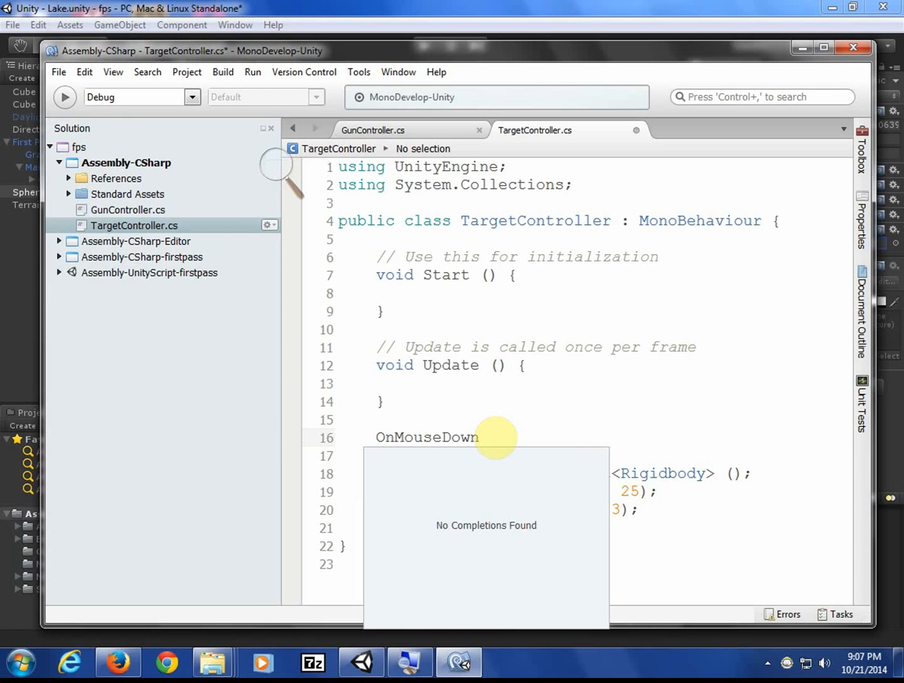
{"action": "key", "text": "Escape"}
{"action": "key", "text": "Home"}
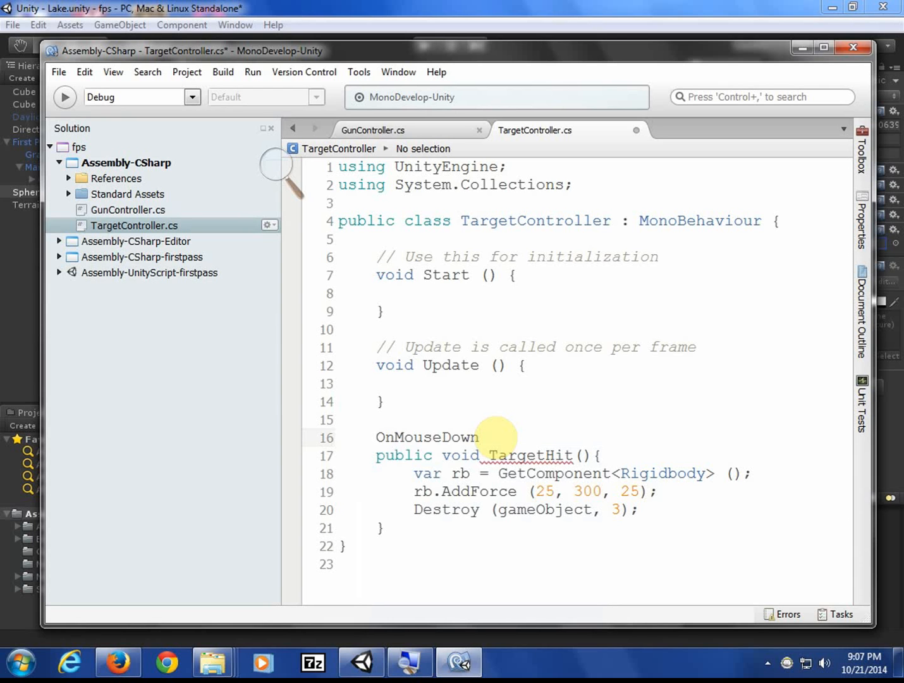
{"action": "type", "text": "void"}
{"action": "key", "text": "End"}
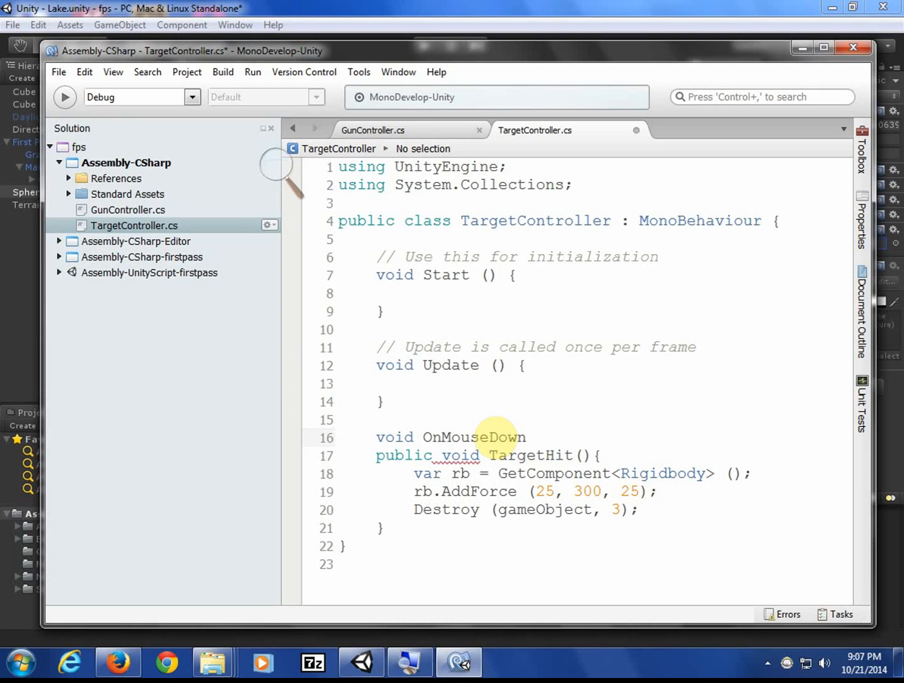
Complete OnMouseDown with empty parentheses and an empty brace body, align its closing brace with the method, and save the script
{"action": "type", "text": "(){"}
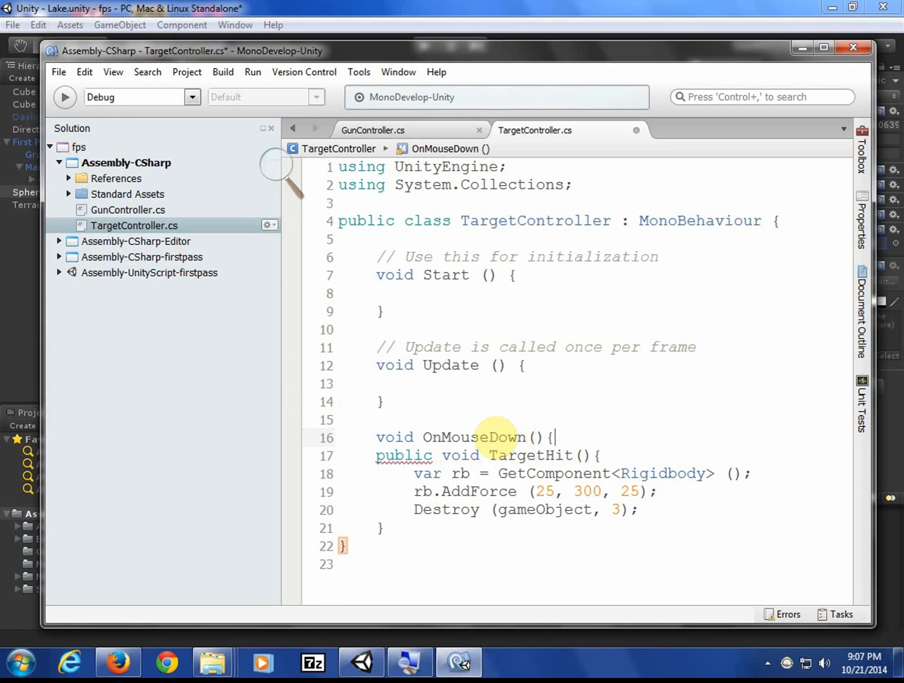
{"action": "key", "text": "Return"}
{"action": "key", "text": "Return"}
{"action": "type", "text": "}"}
{"action": "key", "text": "Left"}
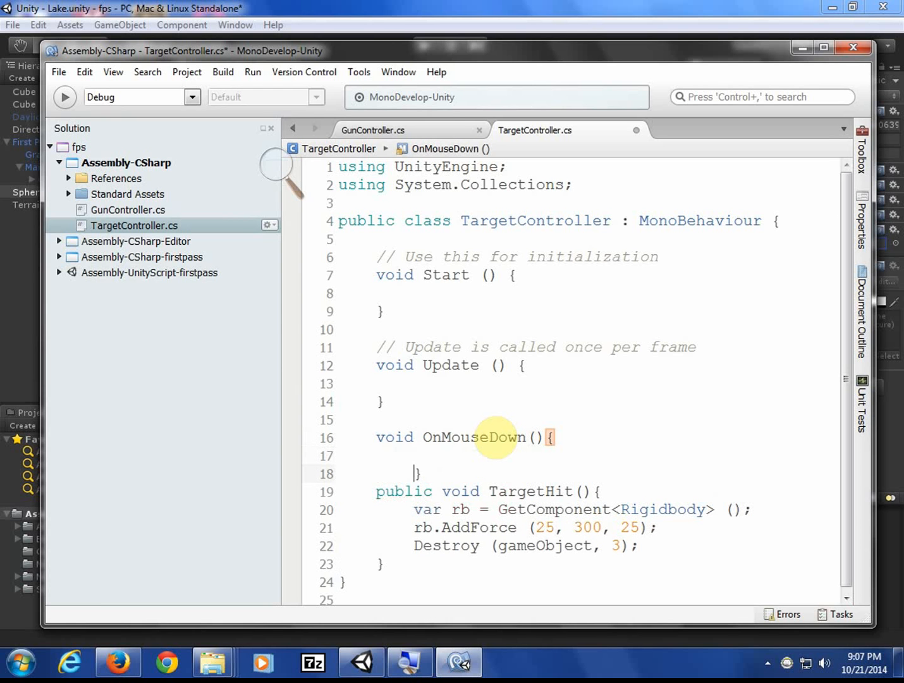
{"action": "key", "text": "BackSpace"}
{"action": "key", "text": "ctrl+s"}
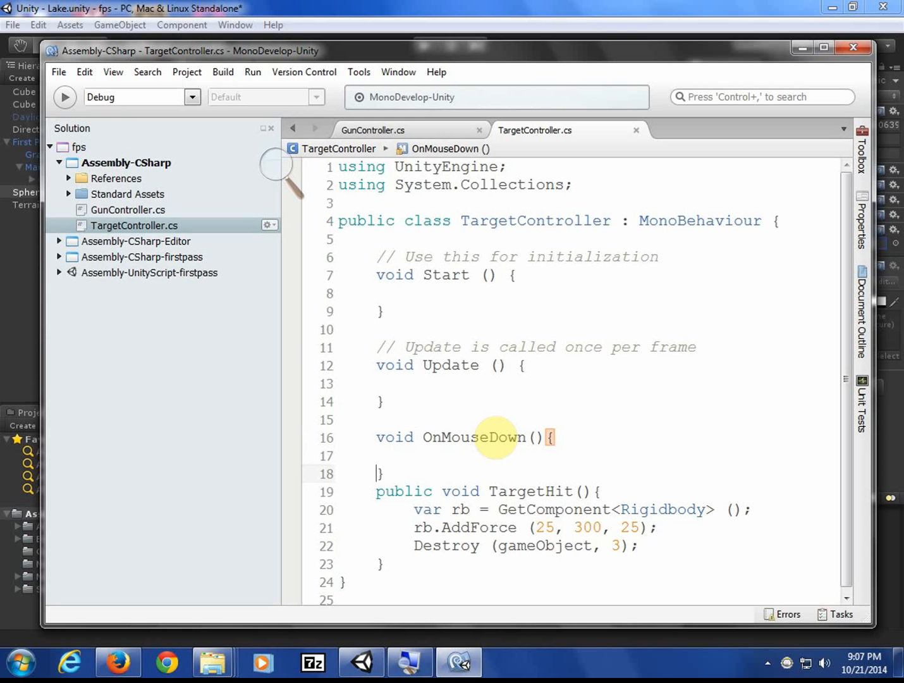
Add the call TargetHit (); inside OnMouseDown and save the script
{"action": "key", "text": "Up"}
{"action": "type", "text": "Te"}
{"action": "key", "text": "BackSpace"}
{"action": "type", "text": "a"}
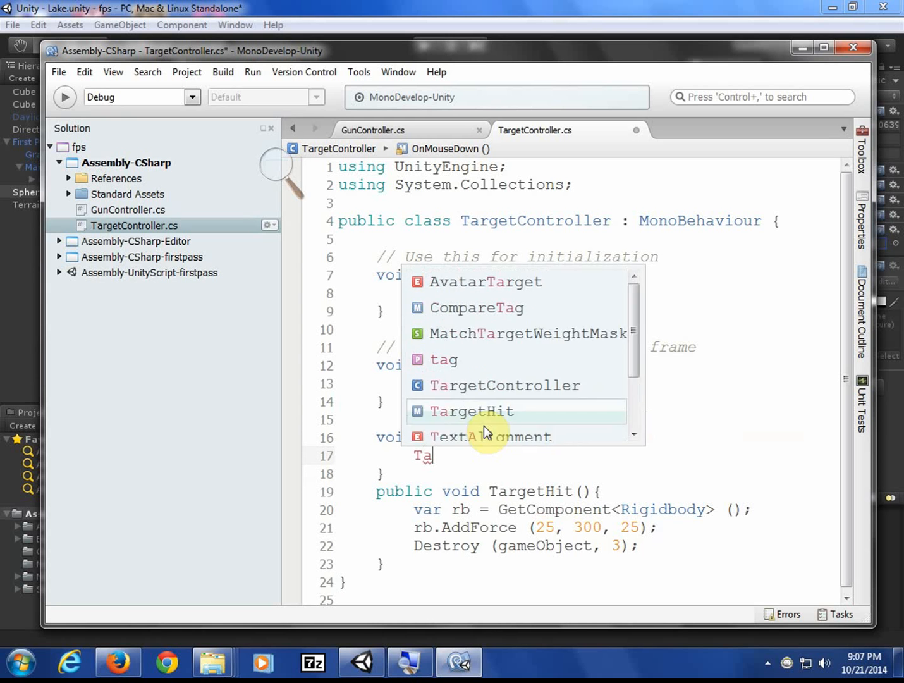
{"action": "type", "text": "rgetHit"}
{"action": "key", "text": "Return"}
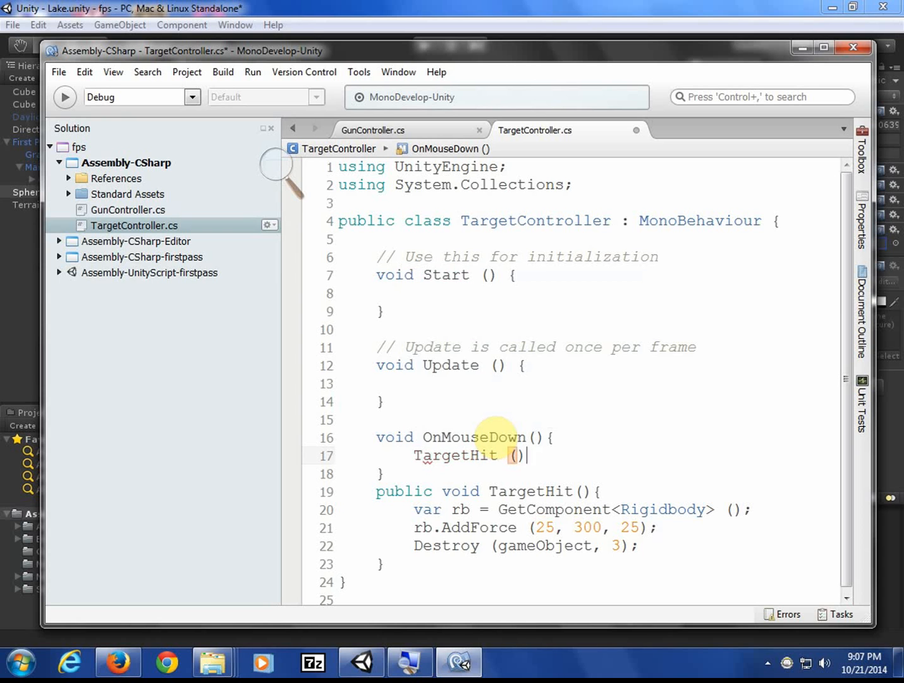
{"action": "key", "text": "ctrl+s"}
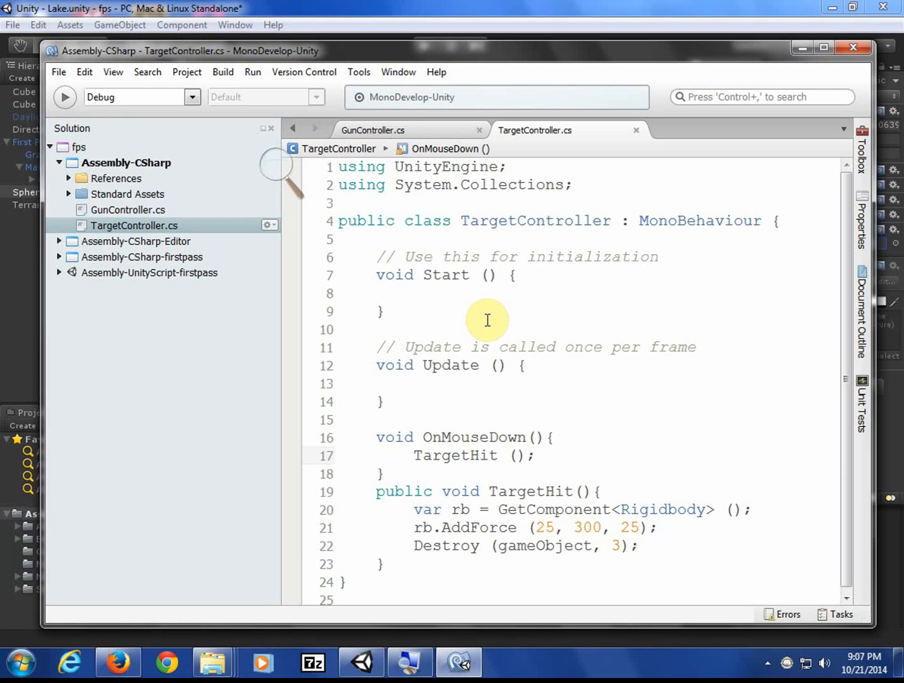
Switch to Unity and play-test the scene by walking to the target and shooting the sphere, ending play mode when finished
{"action": "left_click", "coordinate": [504, 10]}
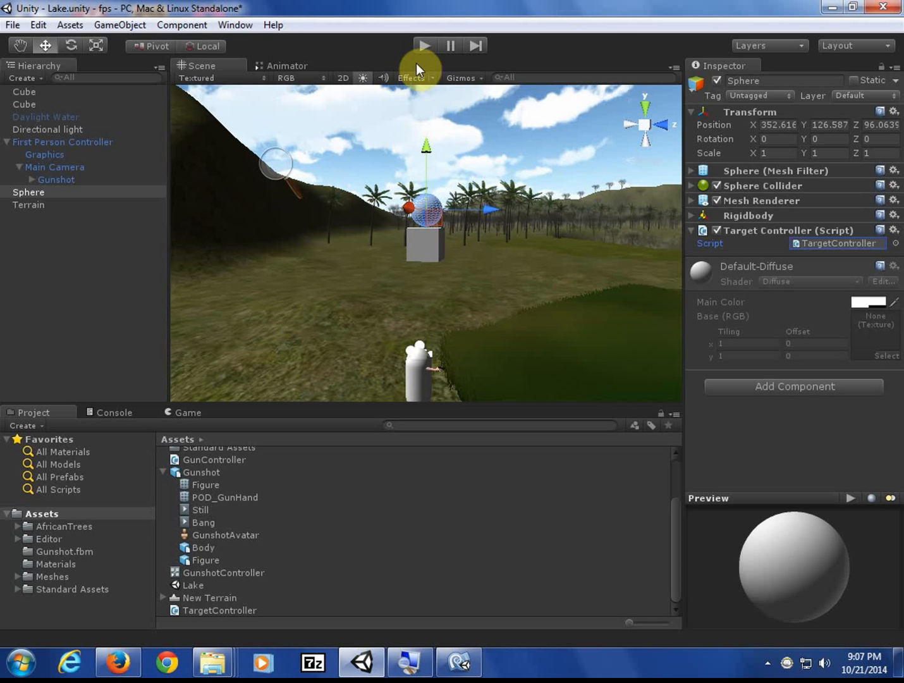
{"action": "left_click", "coordinate": [425, 48]}
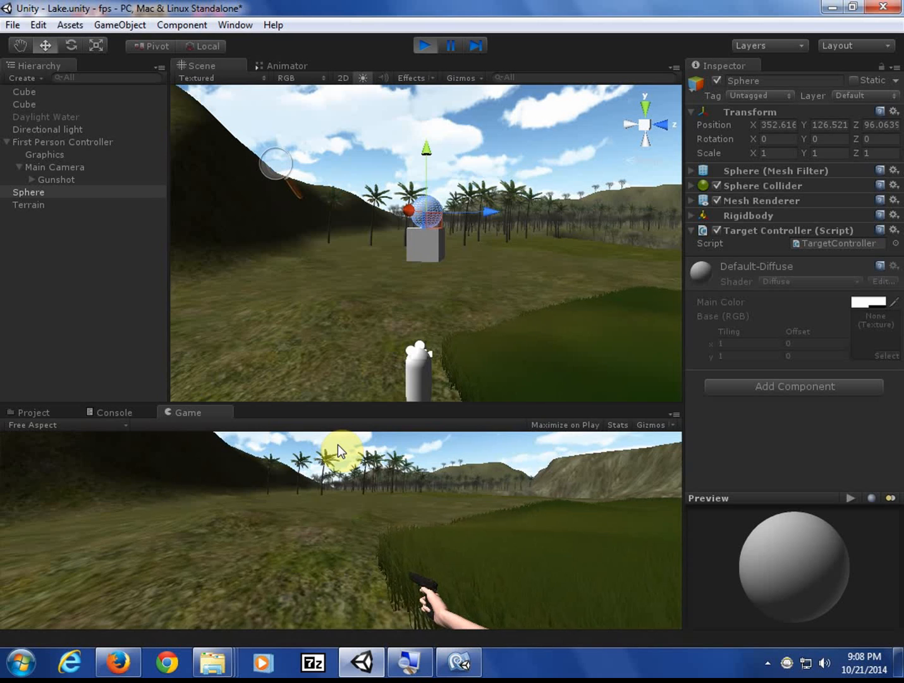
{"action": "key", "text": "w"}
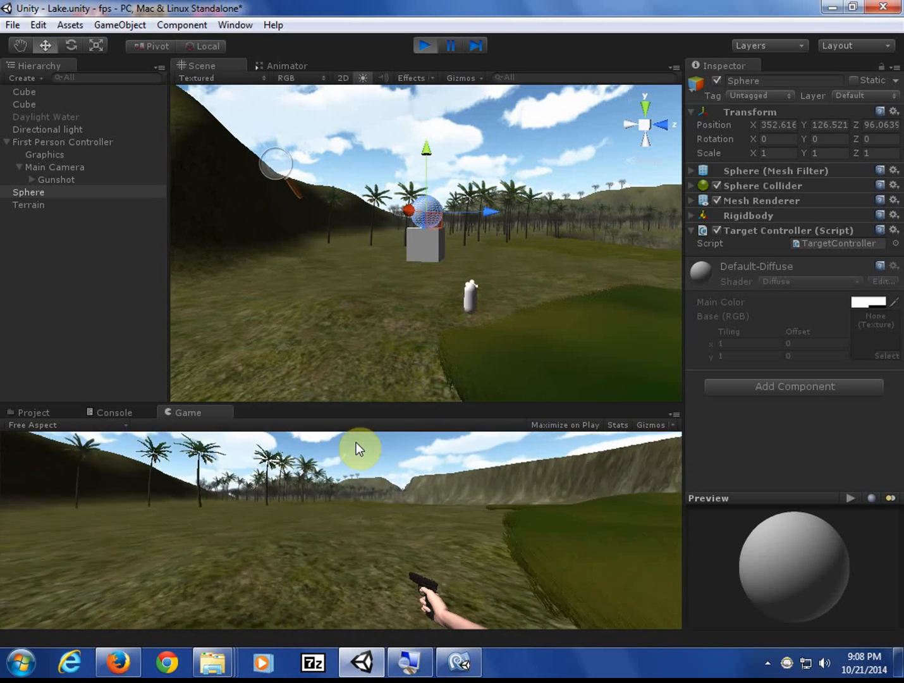
{"action": "key", "text": "w"}
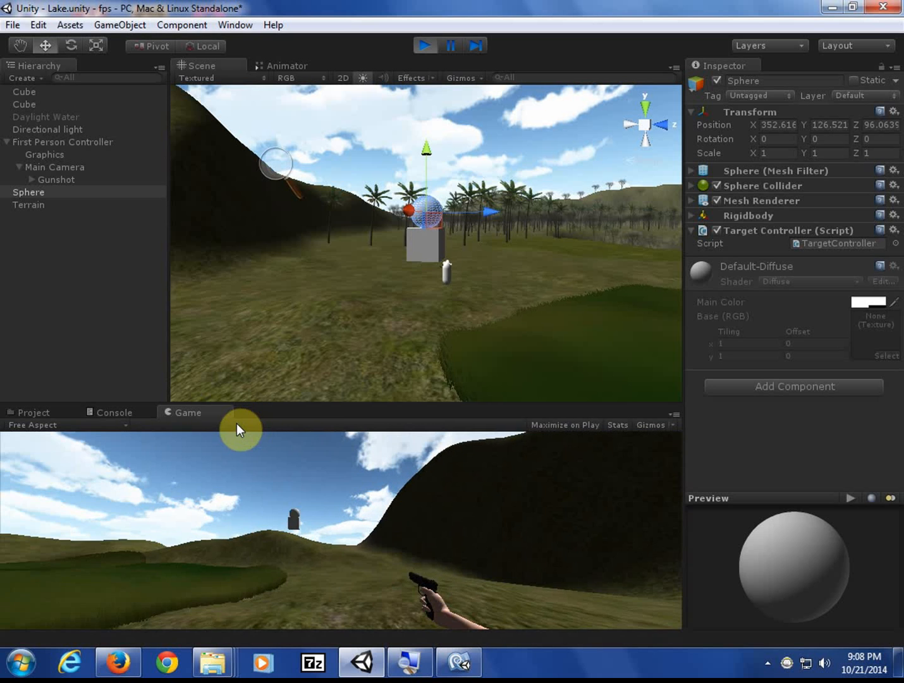
{"action": "key", "text": "w"}
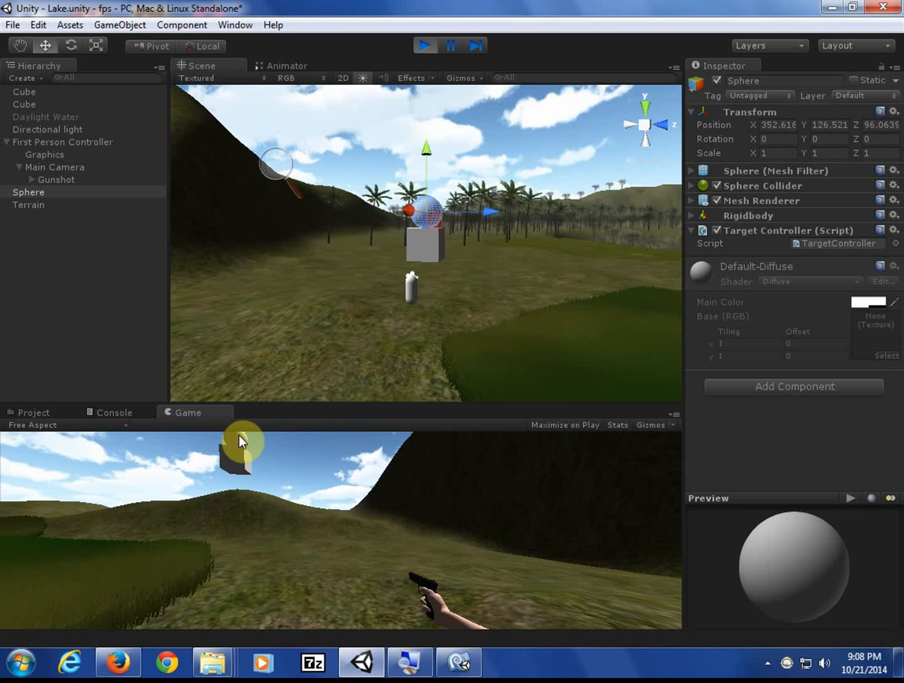
{"action": "left_click", "coordinate": [239, 435]}
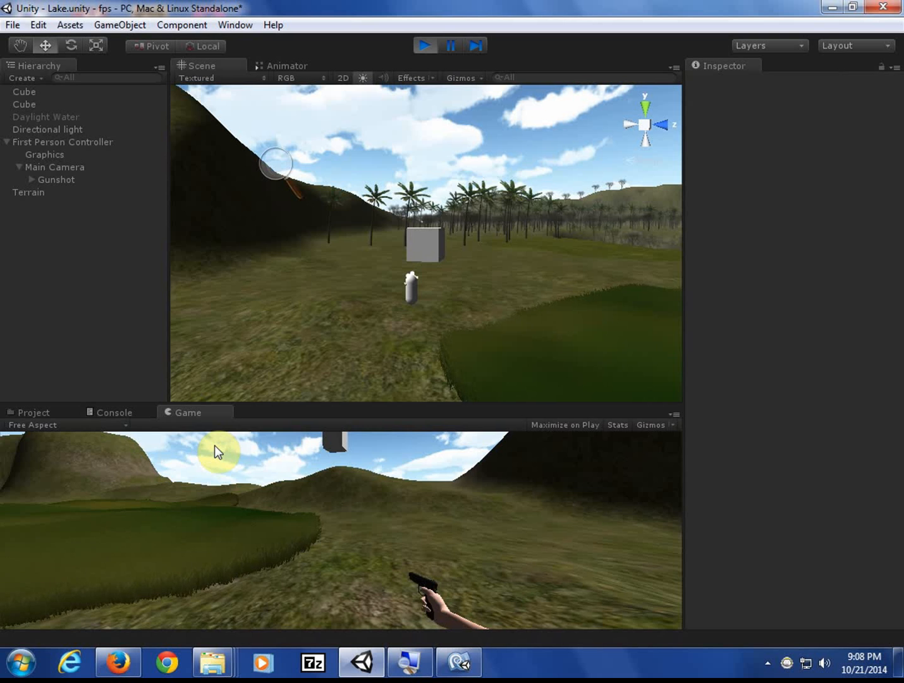
{"action": "left_click", "coordinate": [421, 47]}
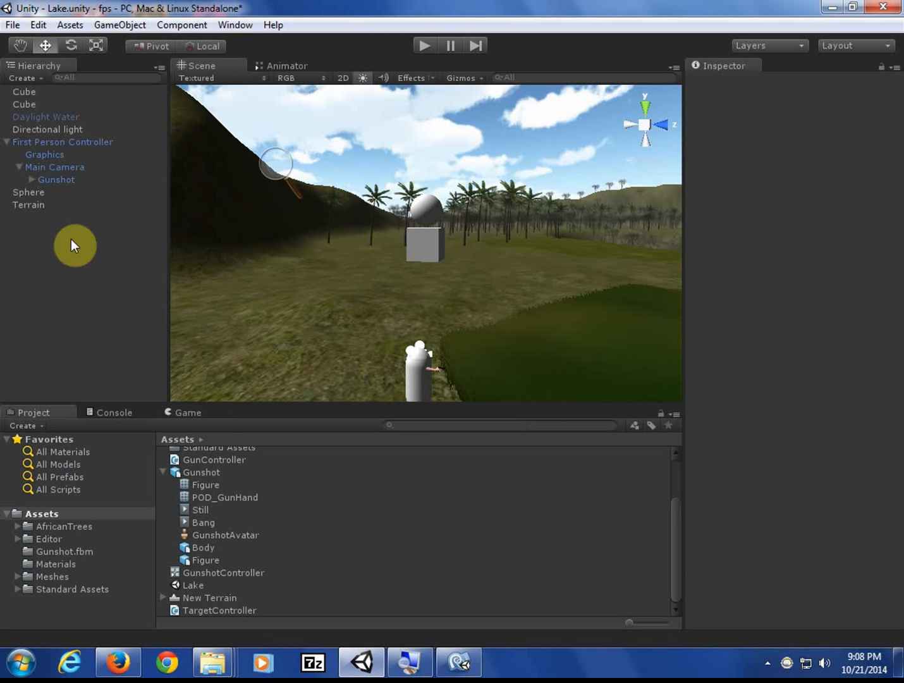
Select the target's cube and sphere together and move them closer to the player and lower, to about X 345.6
{"action": "left_click", "coordinate": [430, 240]}
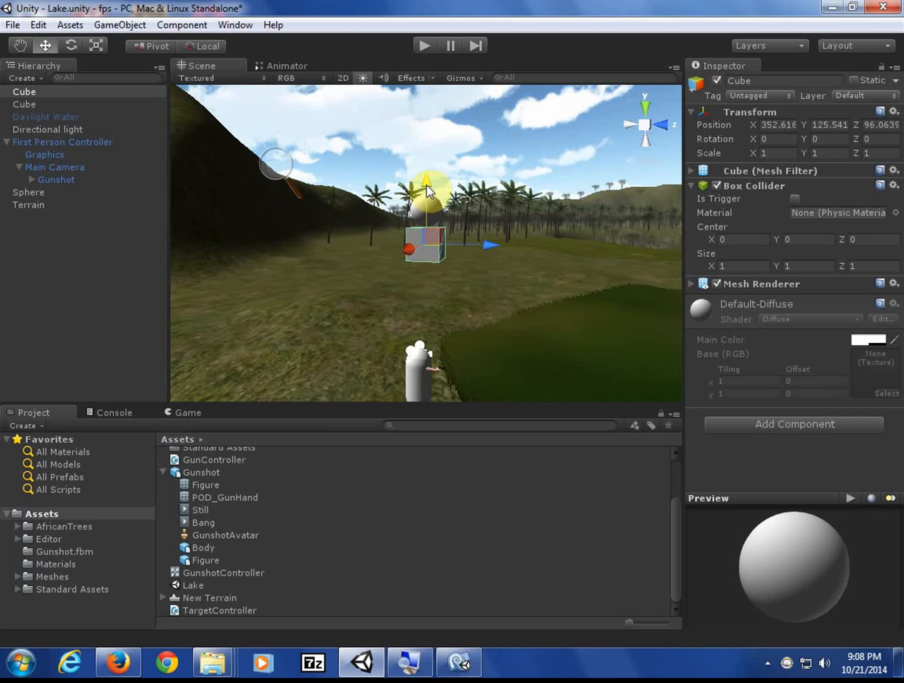
{"action": "key", "text": "shift"}
{"action": "left_click", "coordinate": [422, 203], "text": "shift"}
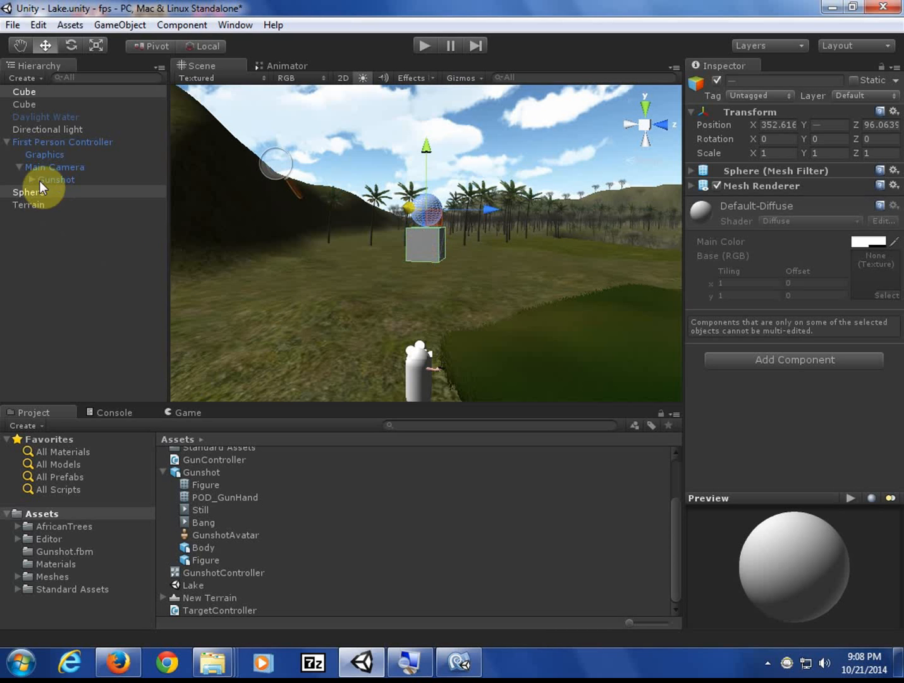
{"action": "left_click", "coordinate": [7, 141]}
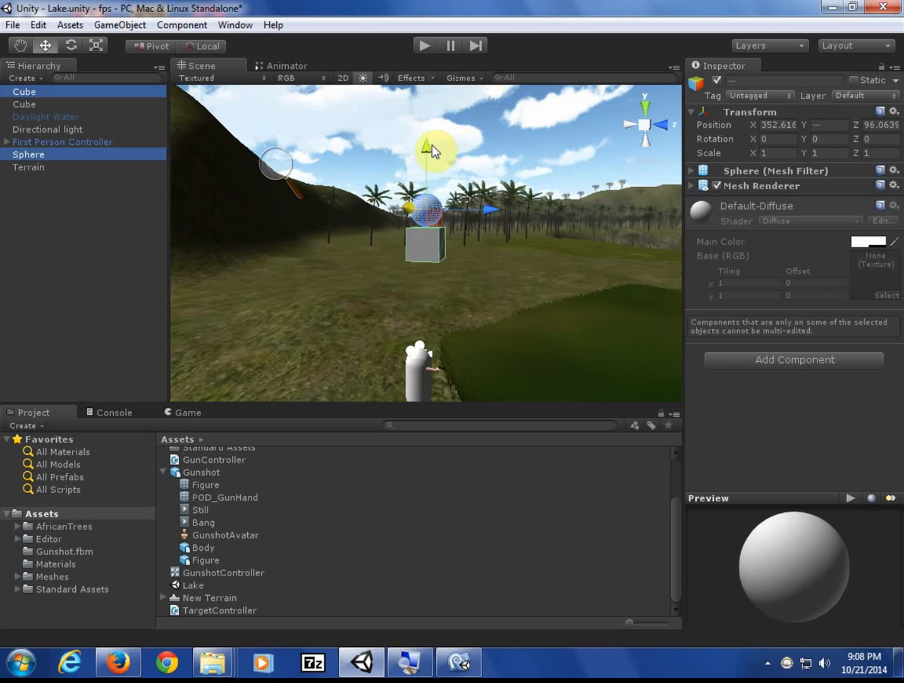
{"action": "left_click_drag", "start_coordinate": [423, 144], "coordinate": [476, 307]}
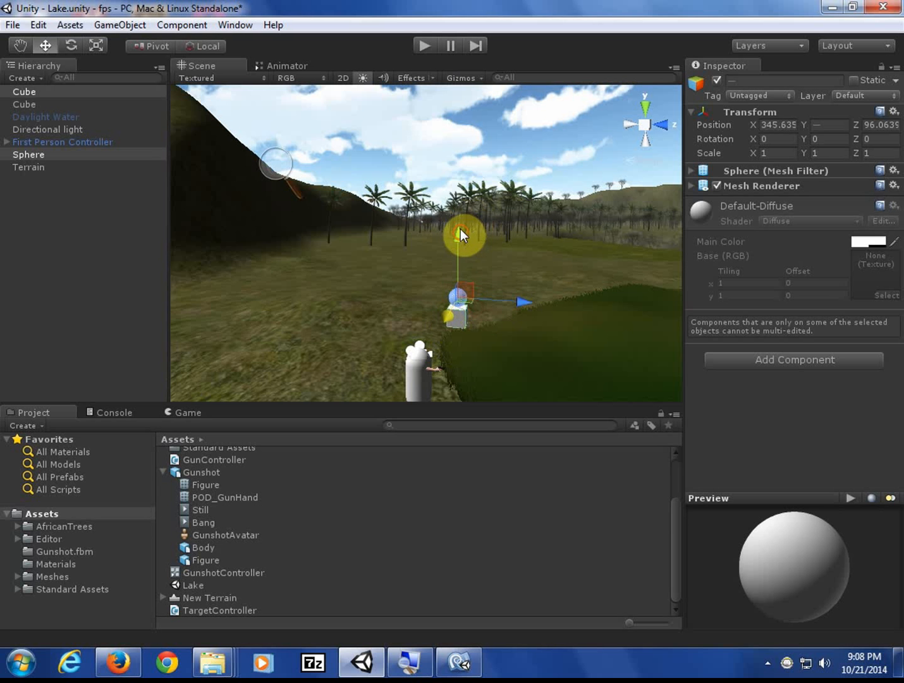
{"action": "left_click_drag", "start_coordinate": [461, 229], "coordinate": [461, 223]}
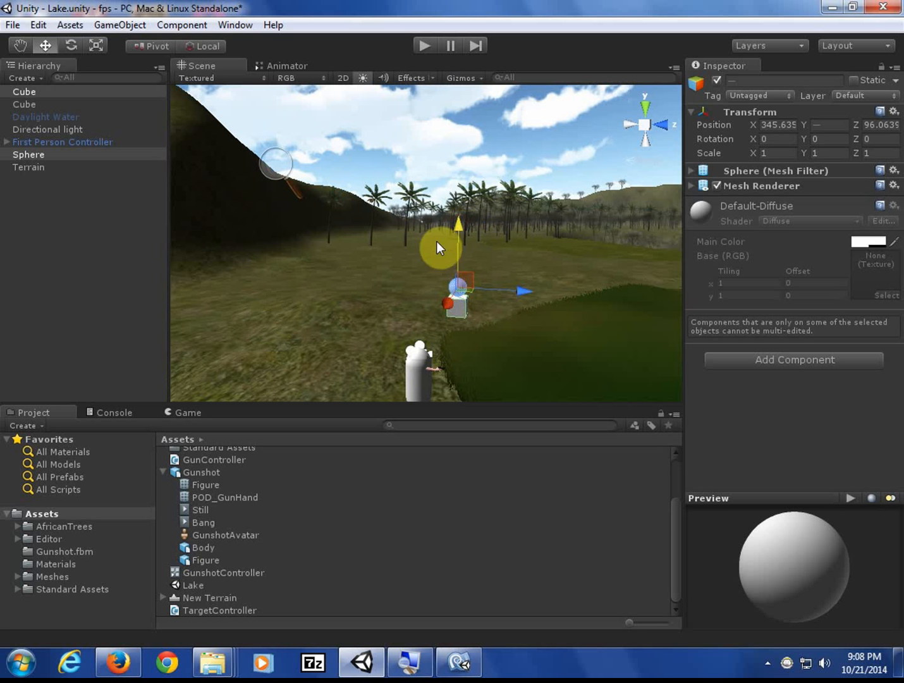
Play-test shooting the sphere at its new position, end play mode, and save the scene
{"action": "left_click", "coordinate": [422, 46]}
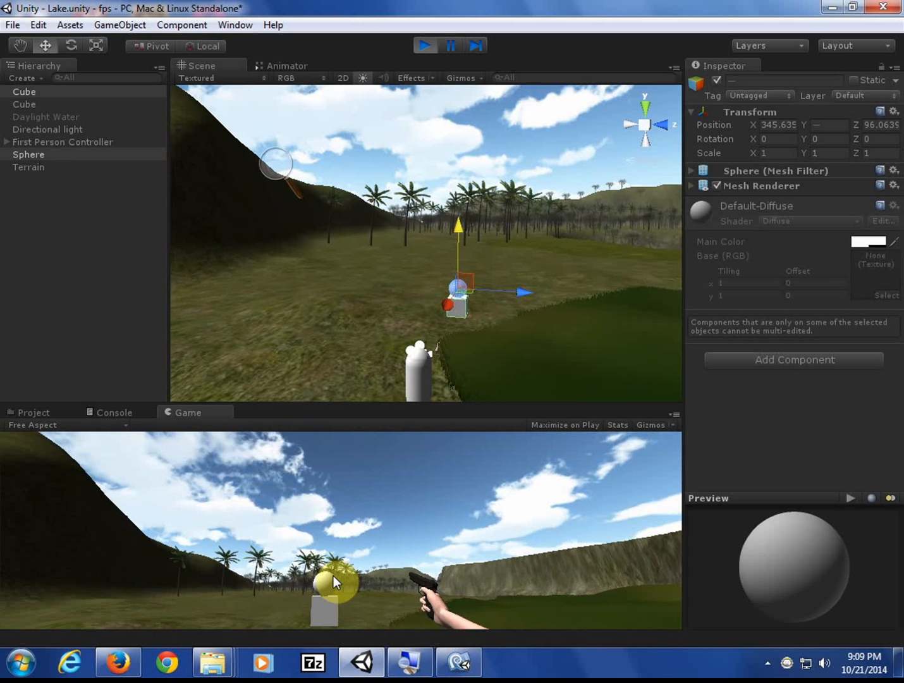
{"action": "left_click", "coordinate": [332, 577]}
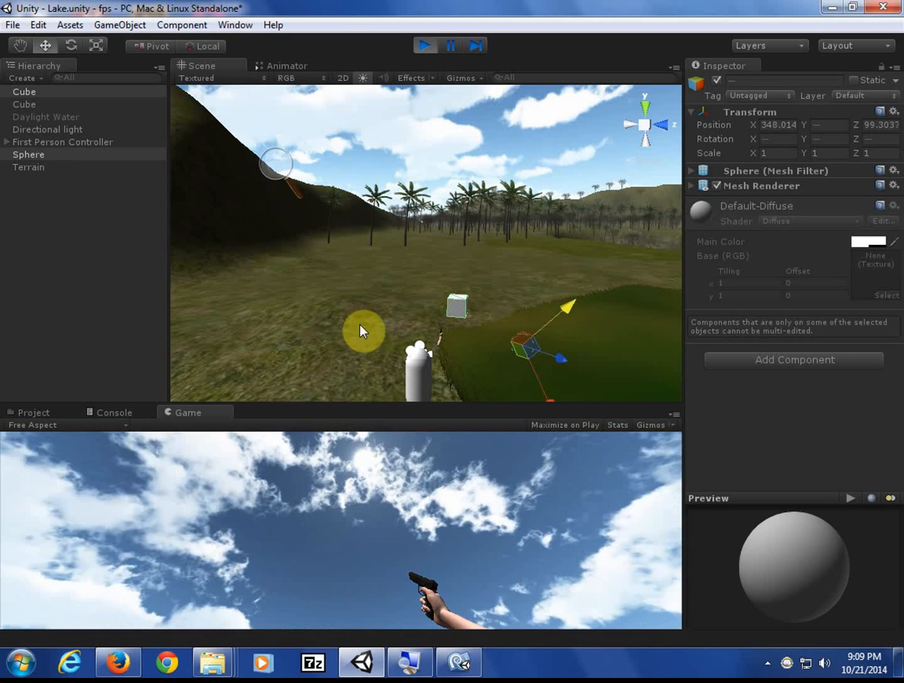
{"action": "left_click", "coordinate": [422, 45]}
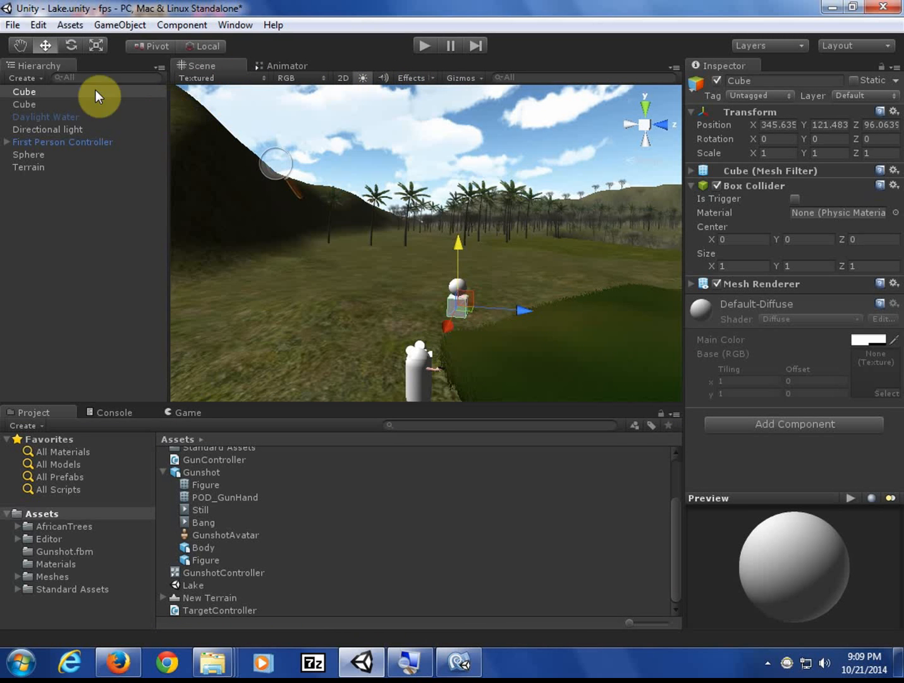
{"action": "left_click", "coordinate": [13, 25]}
{"action": "left_click", "coordinate": [58, 86]}
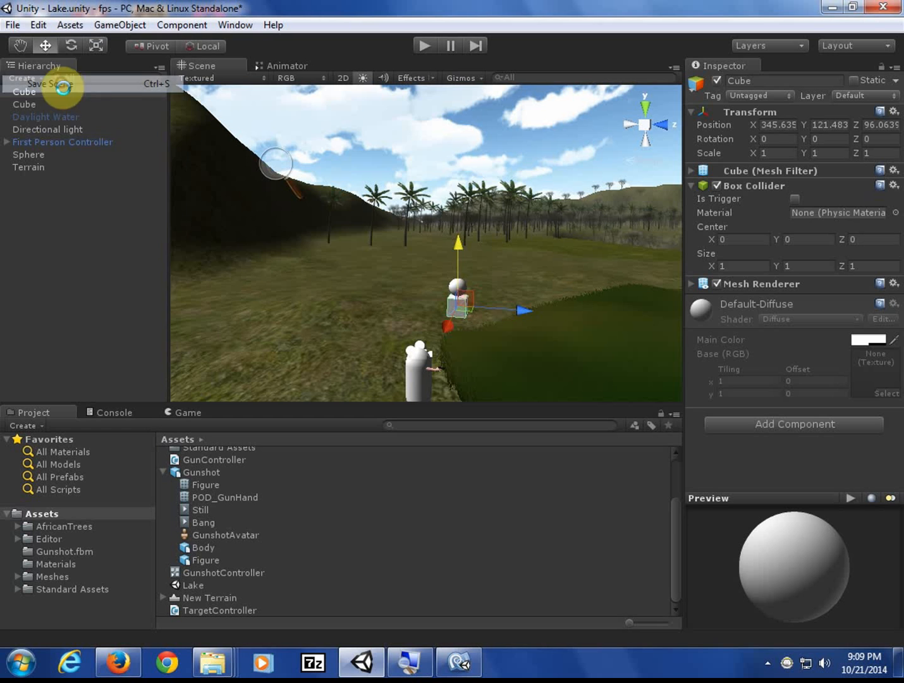
Switch to Firefox and run a Google search for reticle in a new tab, showing the image results
{"action": "left_click", "coordinate": [126, 672]}
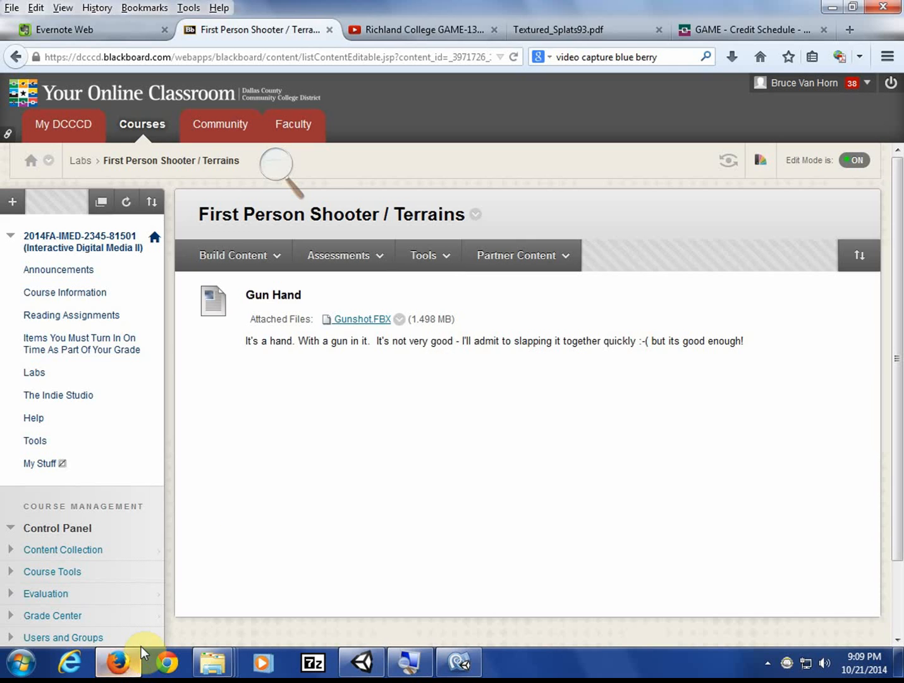
{"action": "left_click", "coordinate": [857, 34]}
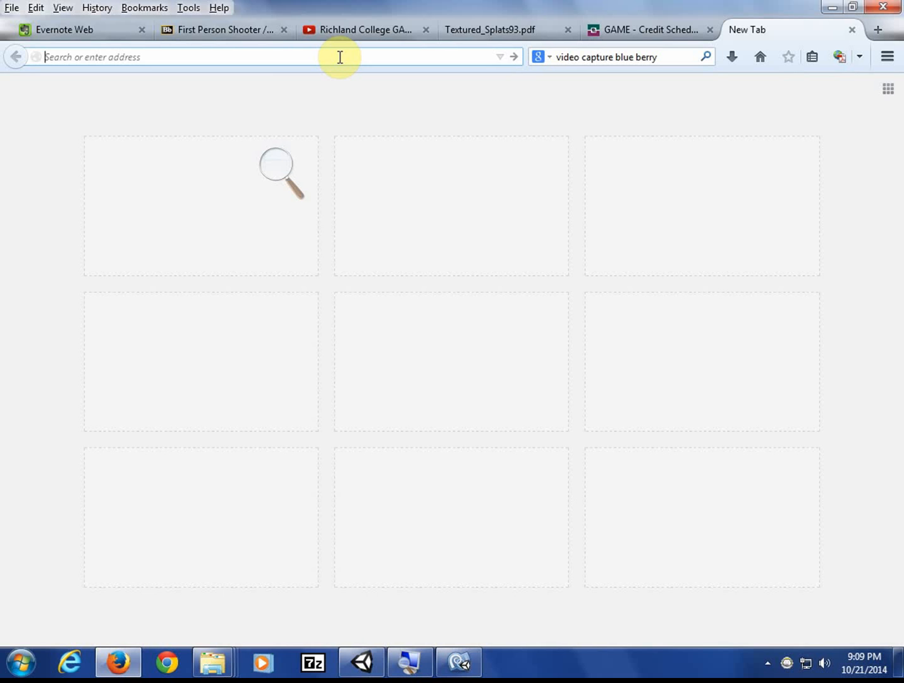
{"action": "type", "text": "retica"}
{"action": "type", "text": "e"}
{"action": "key", "text": "BackSpace"}
{"action": "key", "text": "BackSpace"}
{"action": "key", "text": "BackSpace"}
{"action": "type", "text": "cle"}
{"action": "key", "text": "Return"}
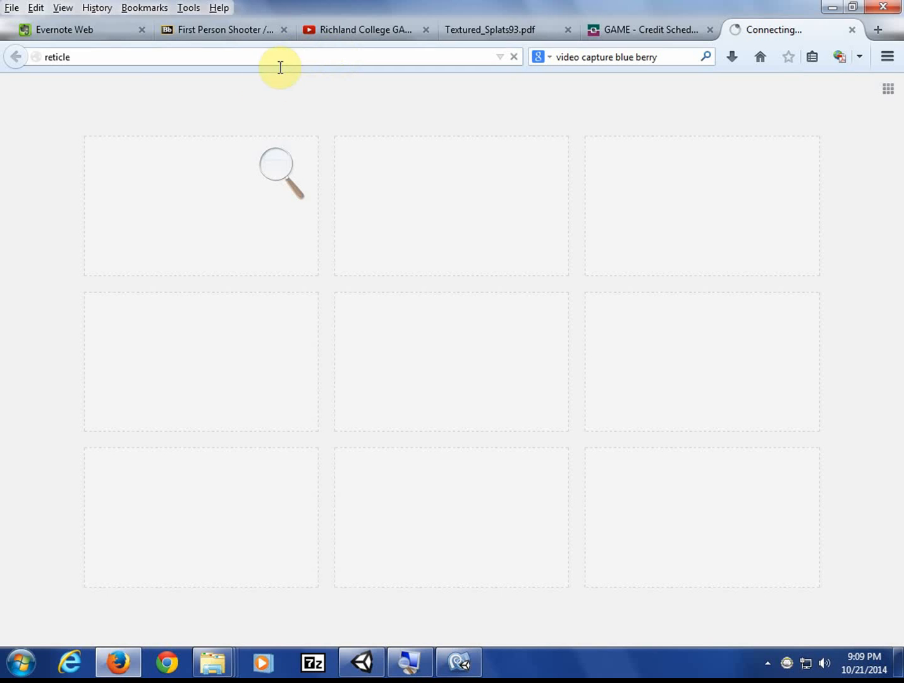
{"action": "left_click", "coordinate": [153, 59]}
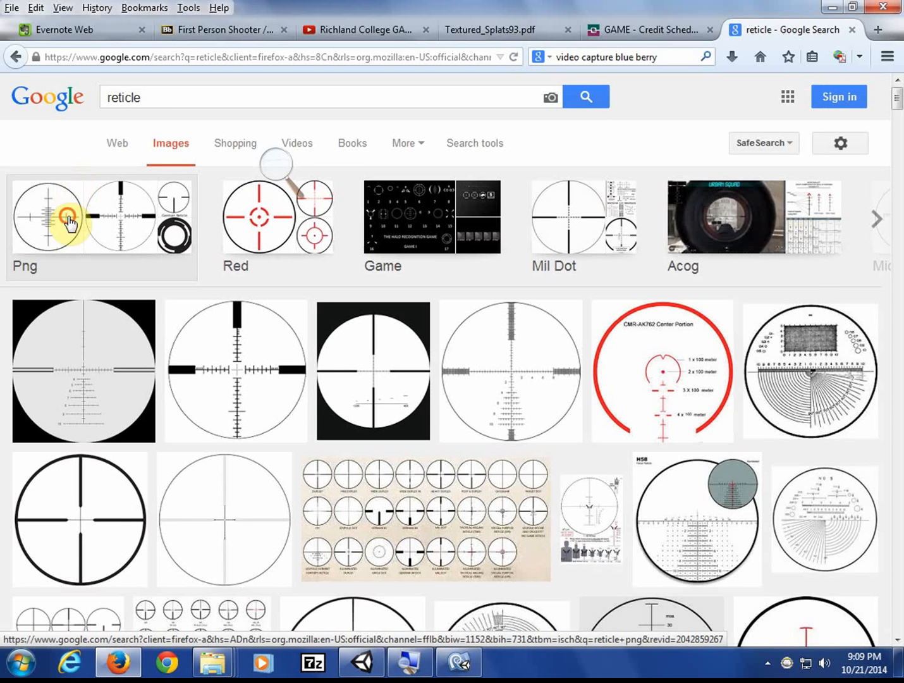
Choose the first crosshair image in the Png category and open its Wikimedia Commons page, File:Reticle.png
{"action": "left_click", "coordinate": [76, 212]}
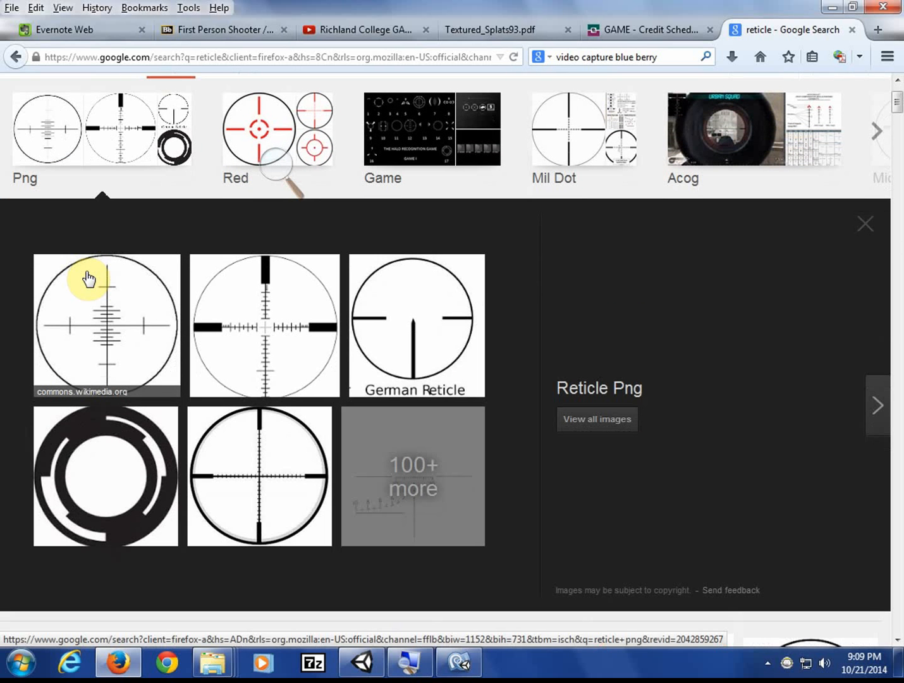
{"action": "left_click", "coordinate": [113, 333]}
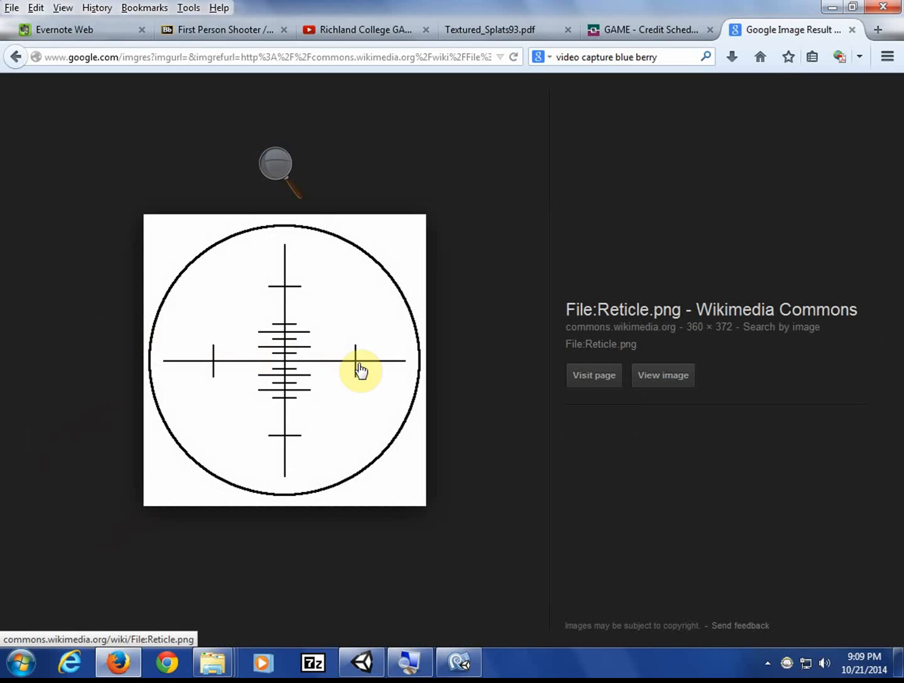
{"action": "left_click", "coordinate": [604, 378]}
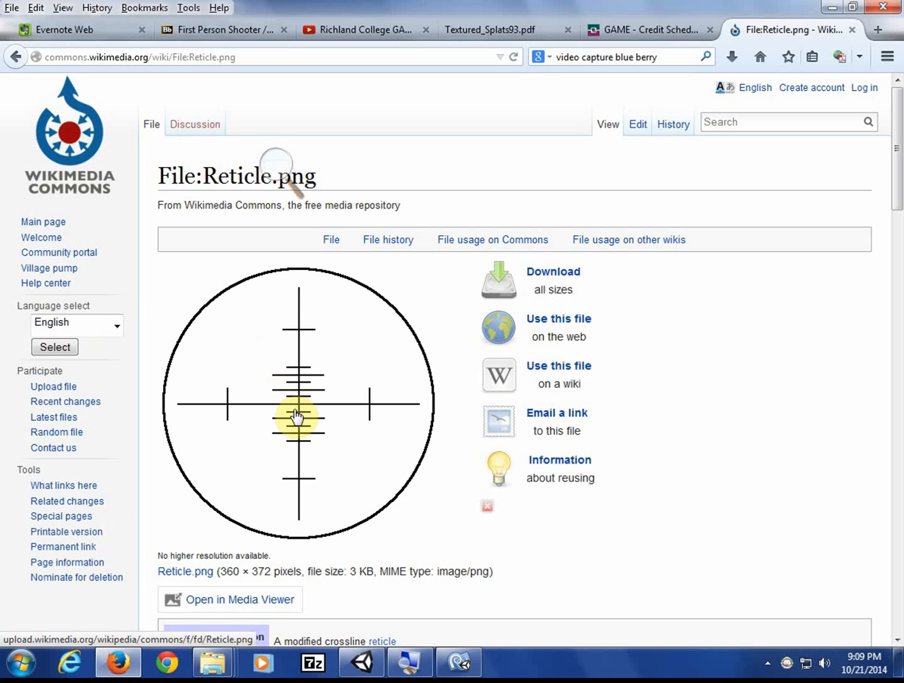
{"action": "scroll", "coordinate": [295, 419], "scroll_direction": "down", "scroll_amount": 5}
{"action": "scroll", "coordinate": [294, 419], "scroll_direction": "up", "scroll_amount": 5}
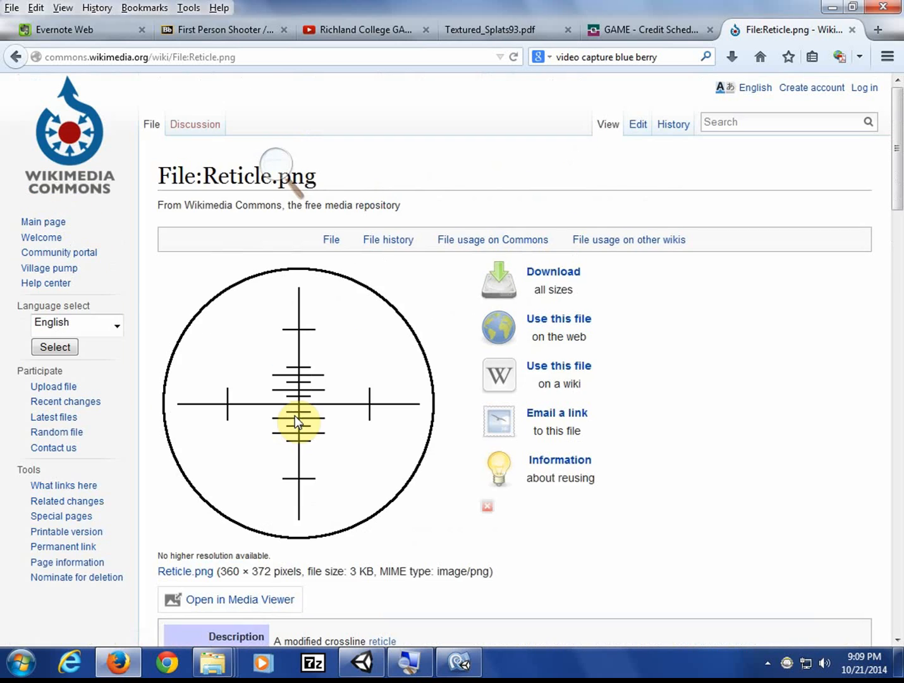
Return to the reticle image results and view the Mil Dot category
{"action": "left_click", "coordinate": [16, 57]}
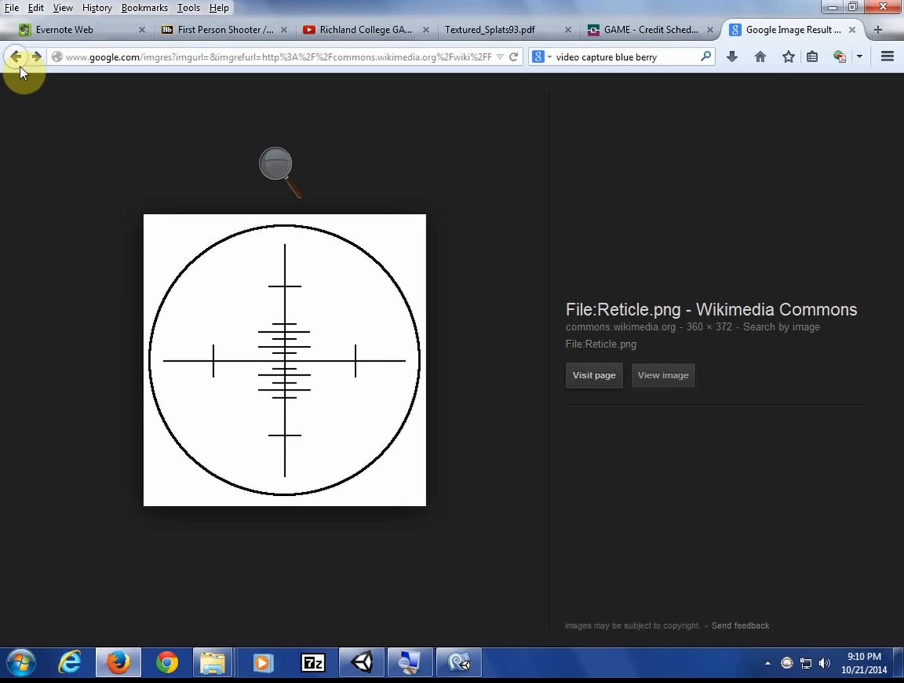
{"action": "left_click", "coordinate": [16, 57]}
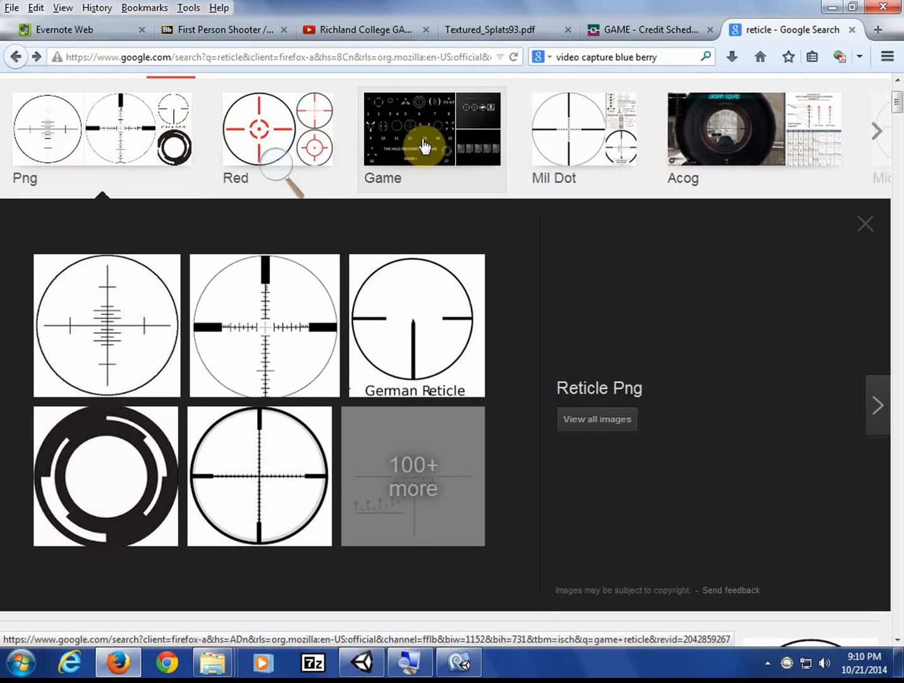
{"action": "left_click", "coordinate": [533, 148]}
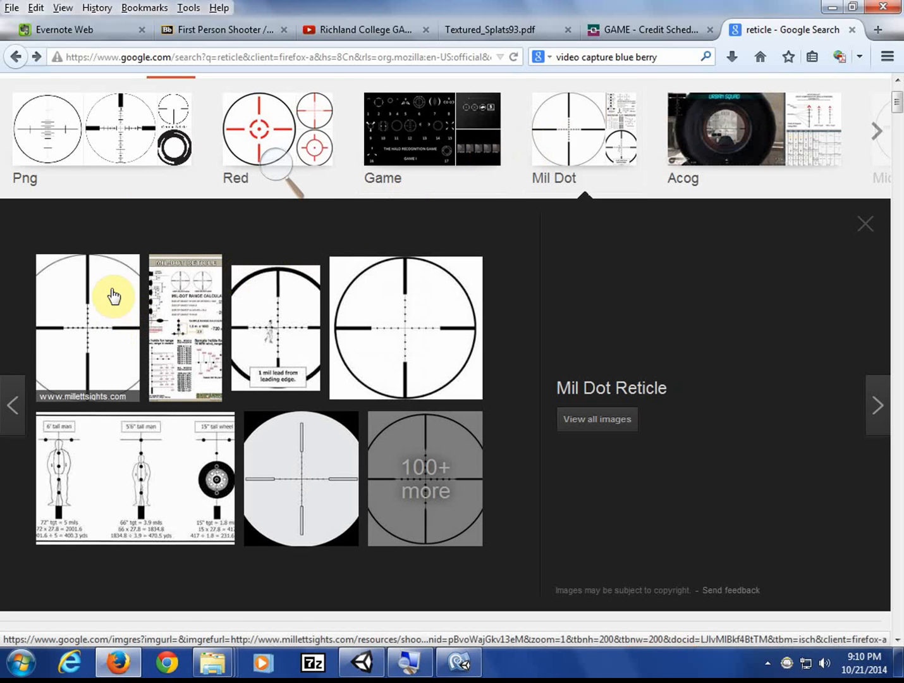
Search Google for transparent png reticle and open the first image result, the black crosshairs clip art from clker.com
{"action": "left_click_drag", "start_coordinate": [689, 58], "coordinate": [483, 40]}
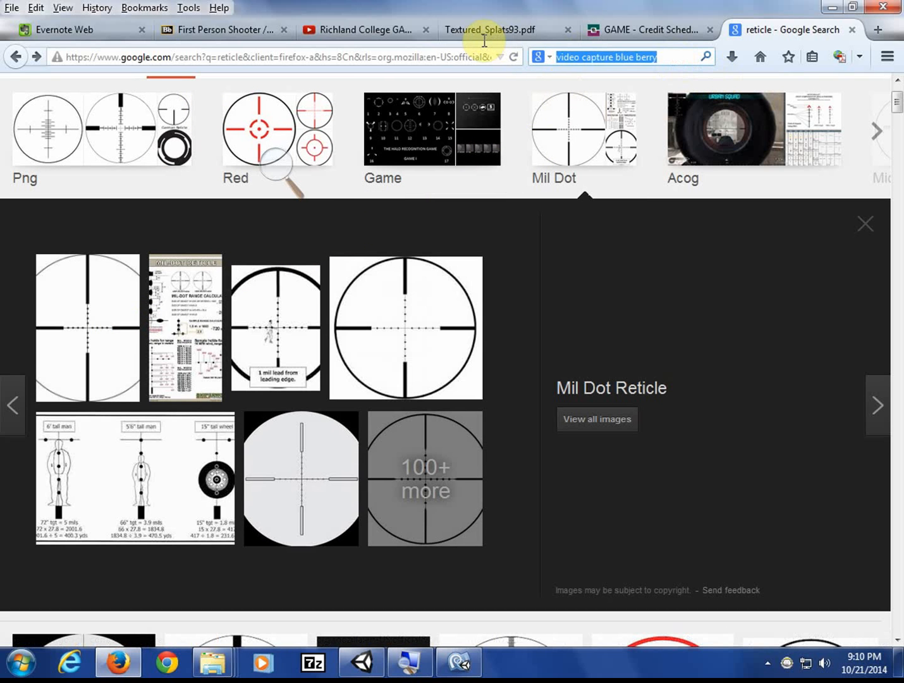
{"action": "type", "text": "transparent "}
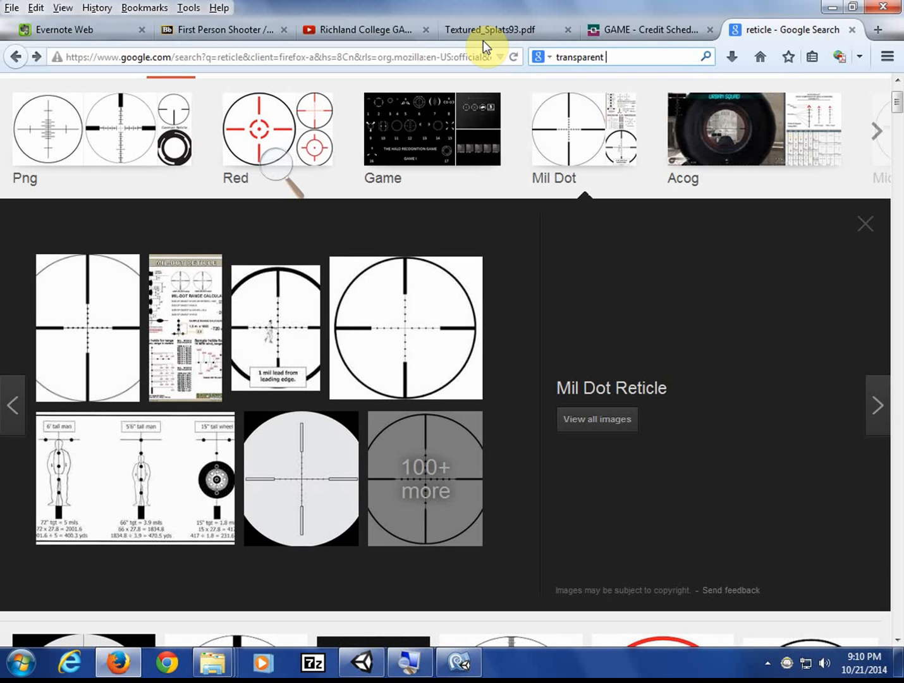
{"action": "type", "text": "png reticle"}
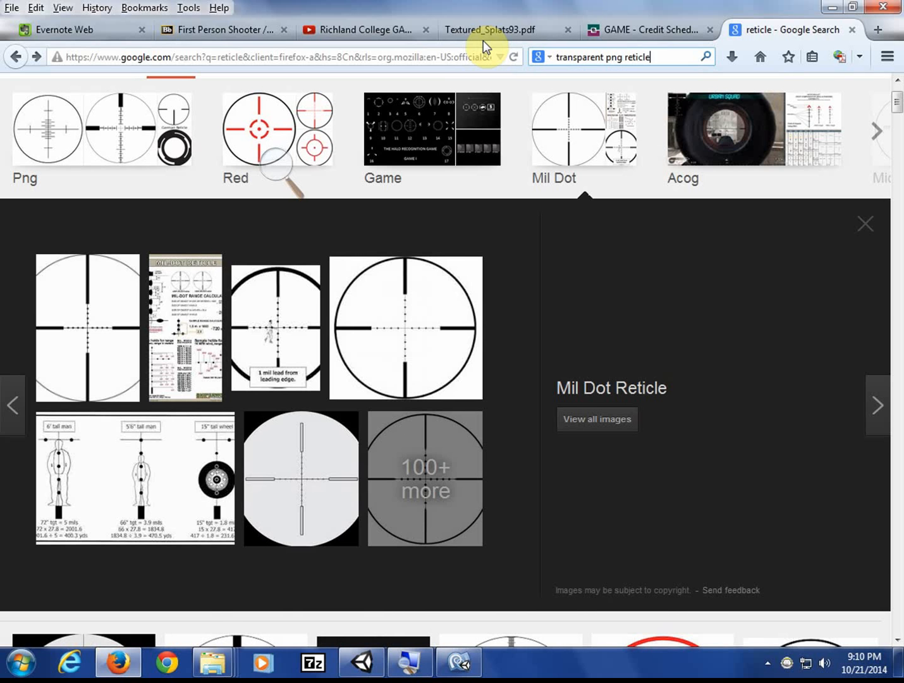
{"action": "key", "text": "Return"}
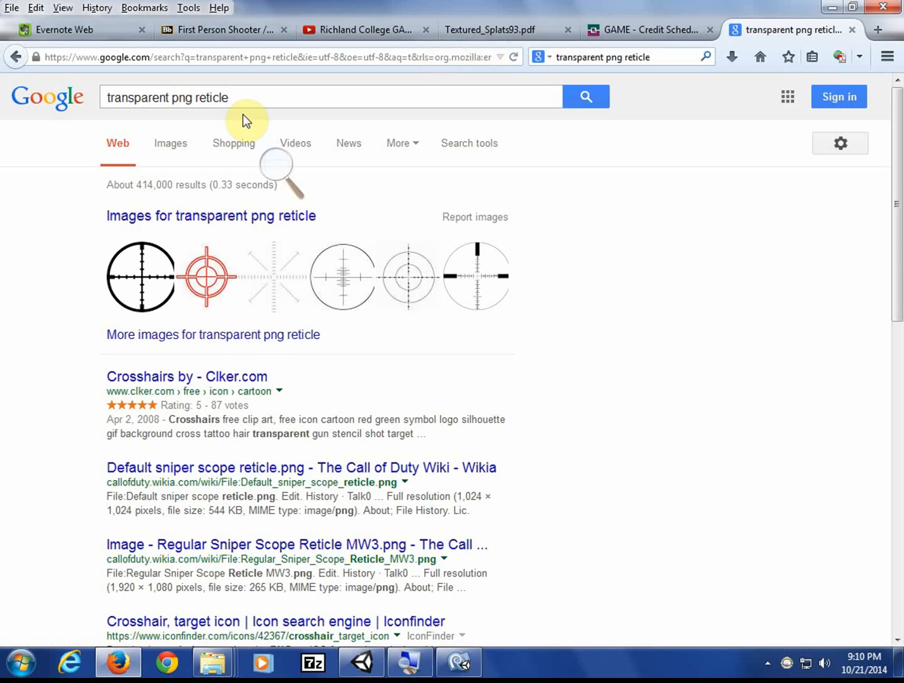
{"action": "left_click", "coordinate": [152, 276]}
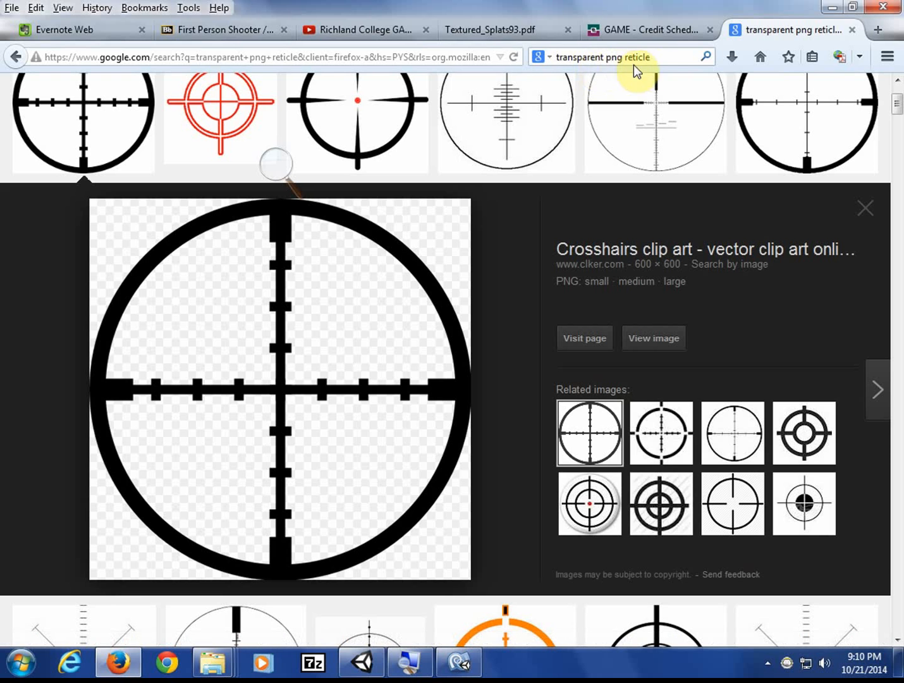
{"action": "left_click", "coordinate": [658, 58]}
{"action": "key", "text": "Return"}
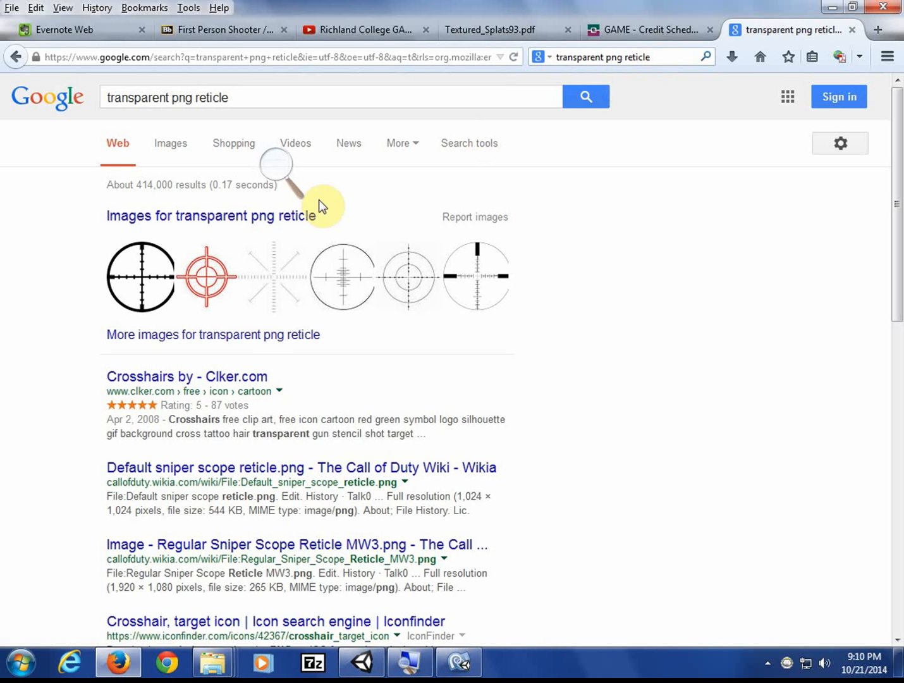
{"action": "left_click", "coordinate": [140, 281]}
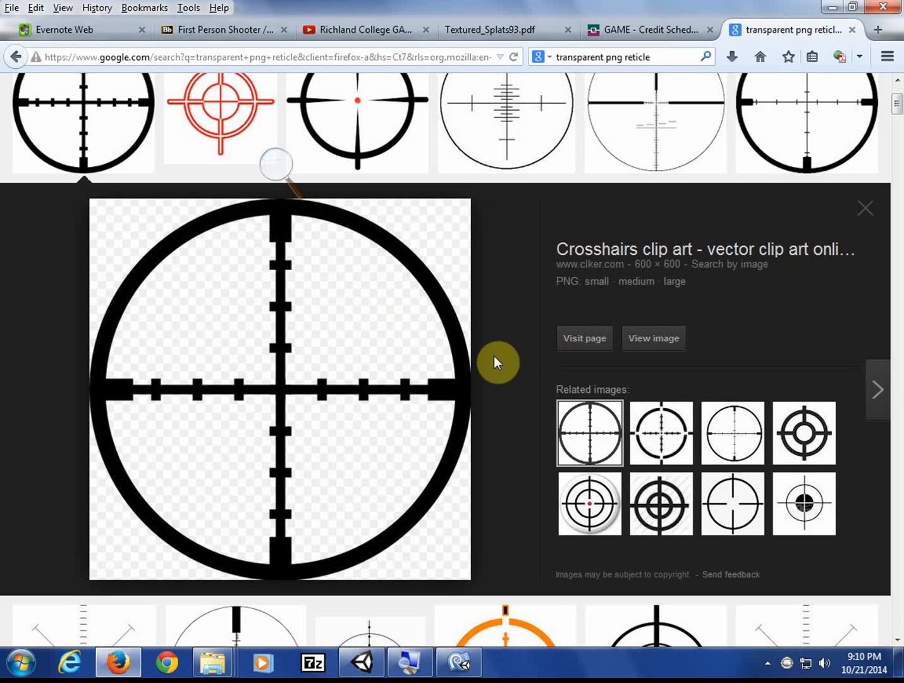
Save the crosshairs image to the Desktop under the file name crosshair, as a PNG
{"action": "right_click", "coordinate": [285, 395]}
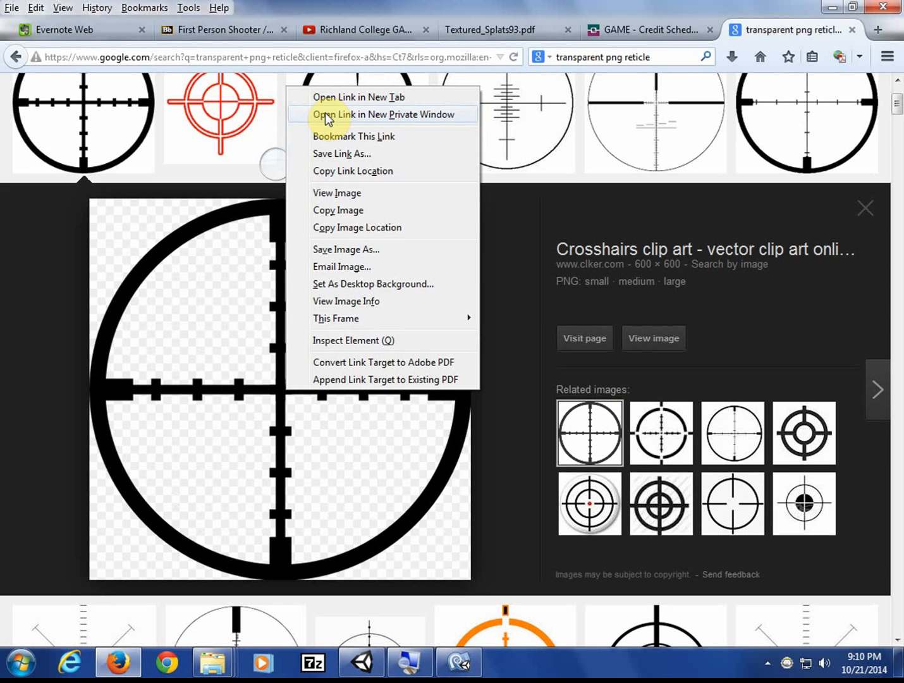
{"action": "left_click", "coordinate": [369, 248]}
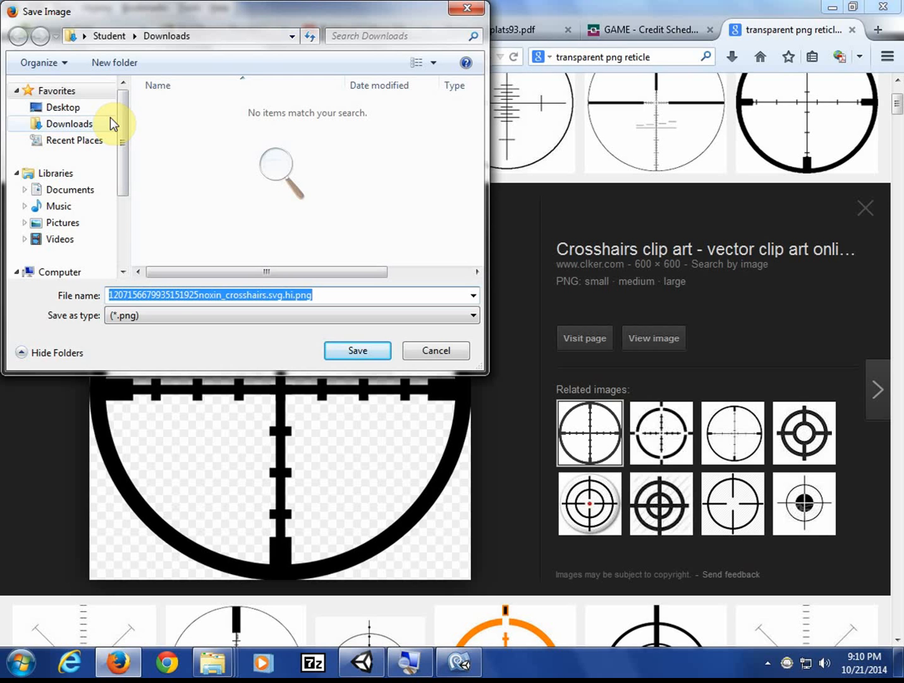
{"action": "type", "text": "crosshair"}
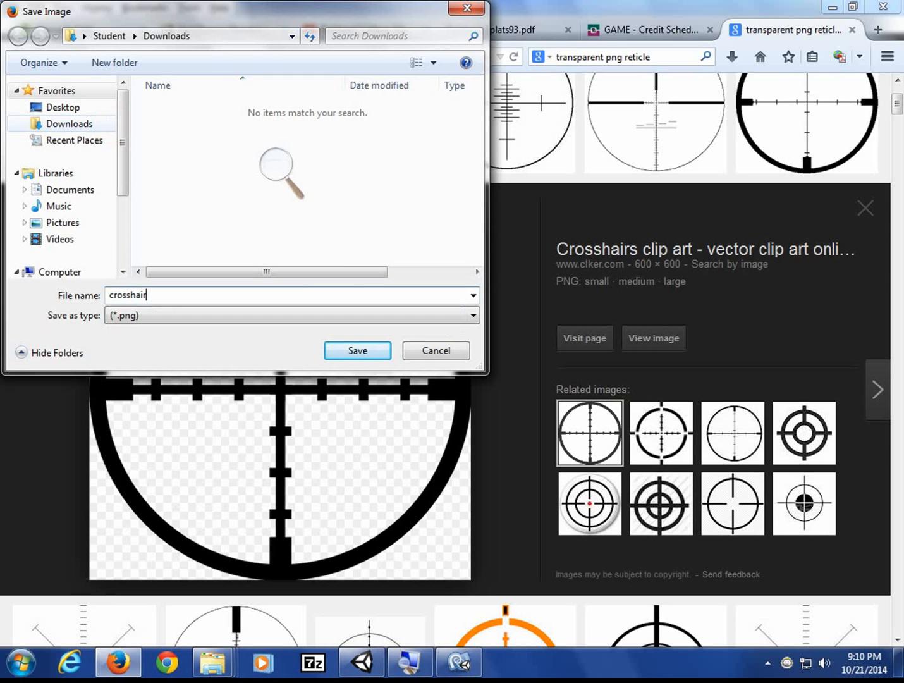
{"action": "left_click", "coordinate": [64, 106]}
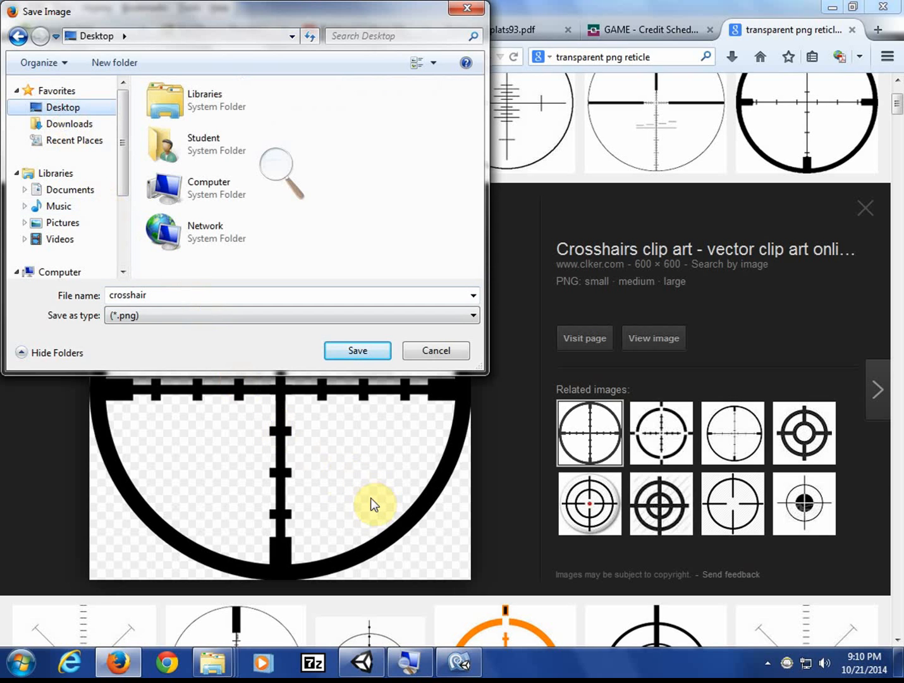
{"action": "left_click", "coordinate": [352, 352]}
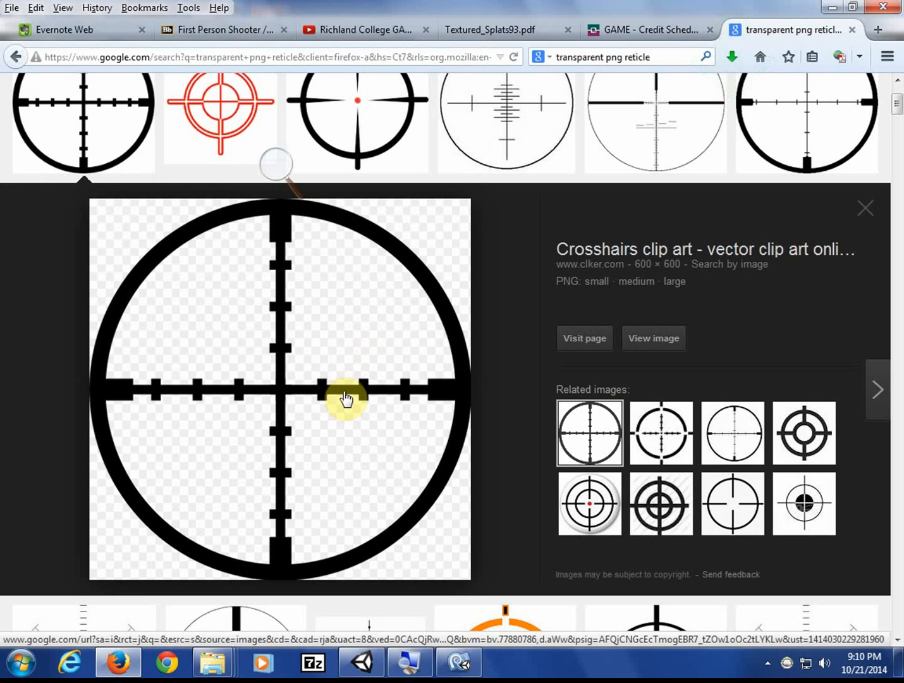
Leave the browser, switch to a Windows Explorer window, and locate crosshair.png in the Desktop folder
{"action": "left_click", "coordinate": [832, 7]}
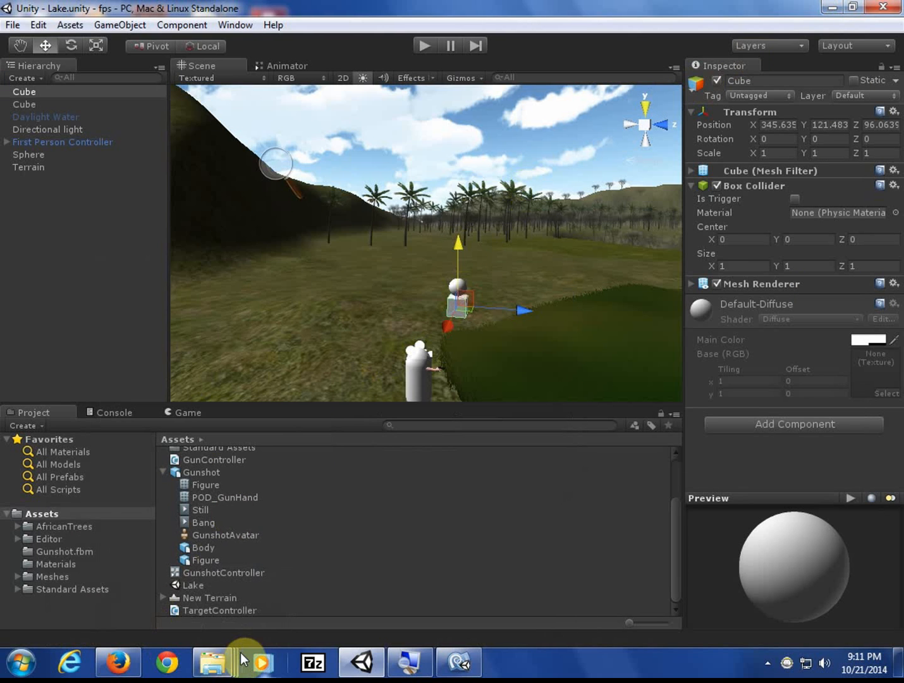
{"action": "left_click", "coordinate": [213, 661]}
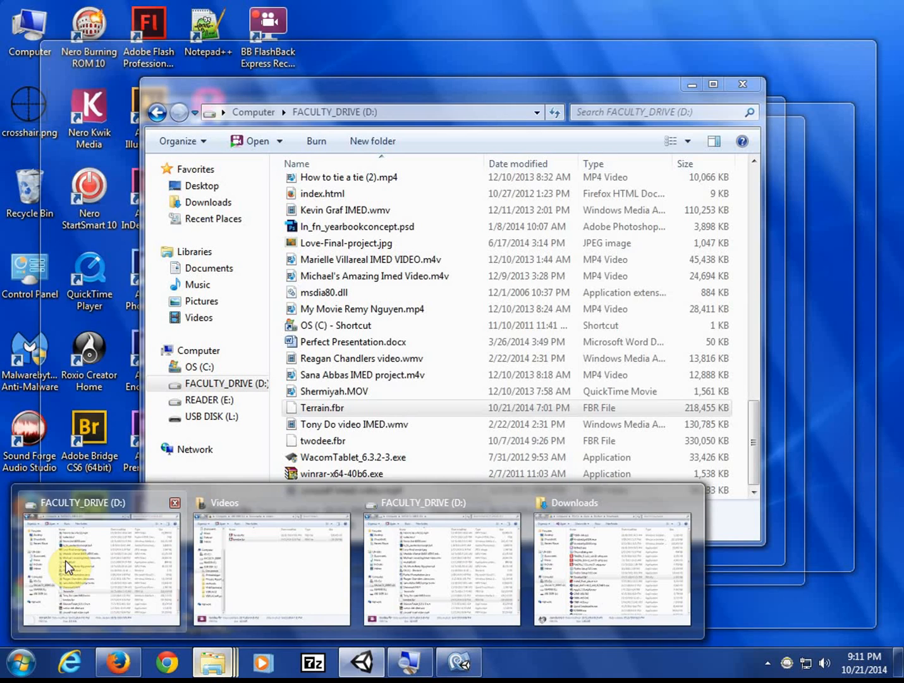
{"action": "left_click", "coordinate": [65, 560]}
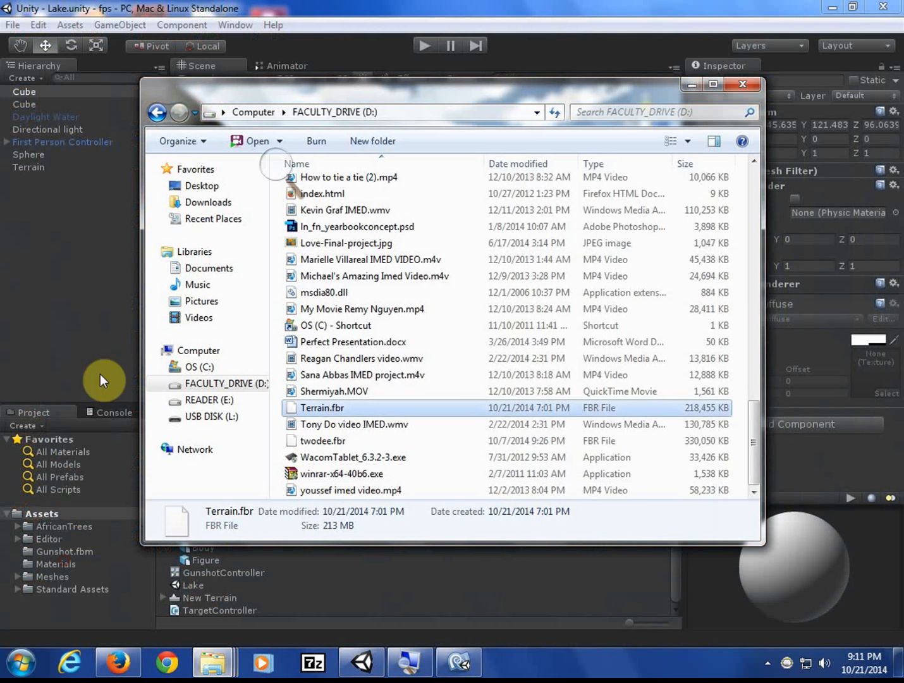
{"action": "left_click", "coordinate": [187, 185]}
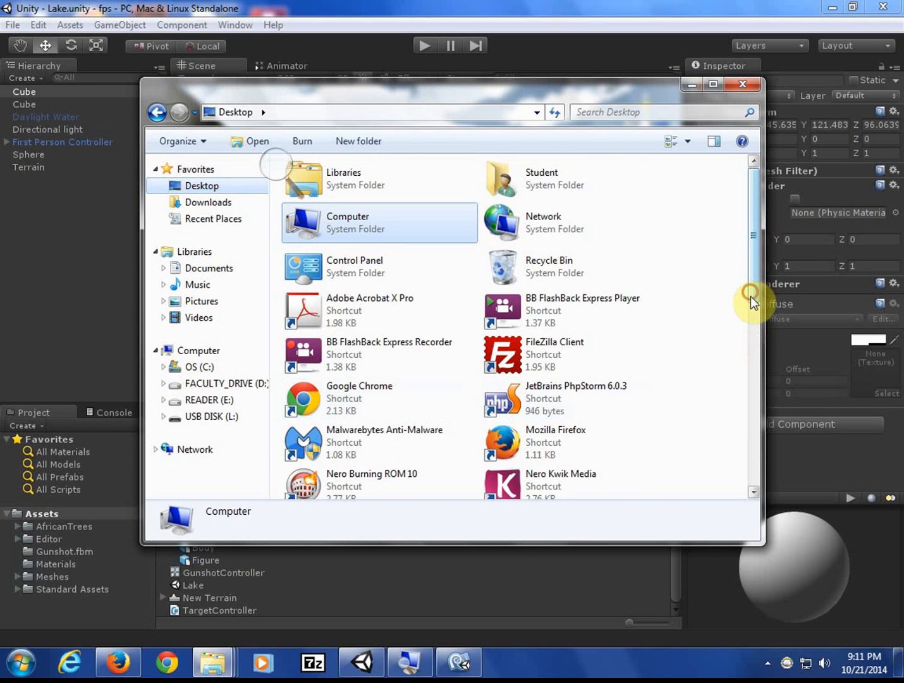
{"action": "left_click_drag", "start_coordinate": [750, 296], "coordinate": [758, 503]}
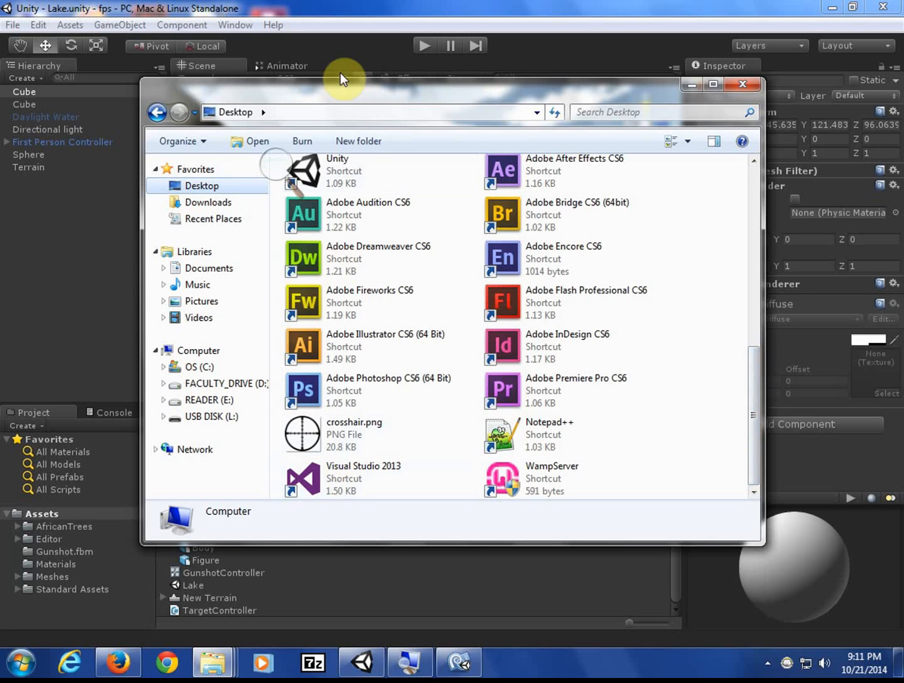
Import crosshair.png from the Desktop folder into the Unity project's main Assets folder
{"action": "left_click_drag", "start_coordinate": [340, 89], "coordinate": [597, 106]}
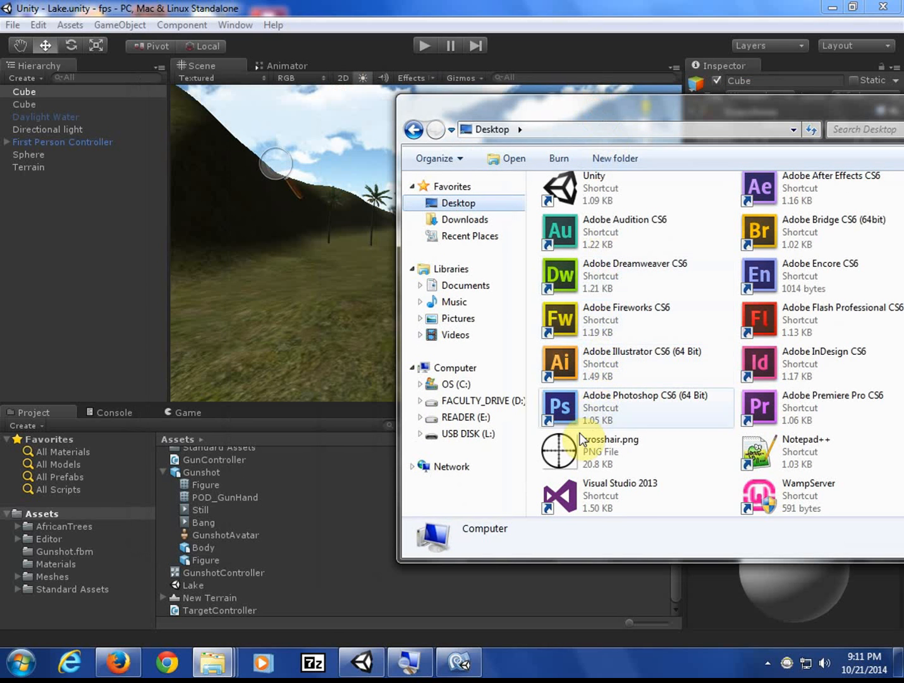
{"action": "left_click", "coordinate": [577, 446]}
{"action": "left_click_drag", "start_coordinate": [577, 446], "coordinate": [77, 510]}
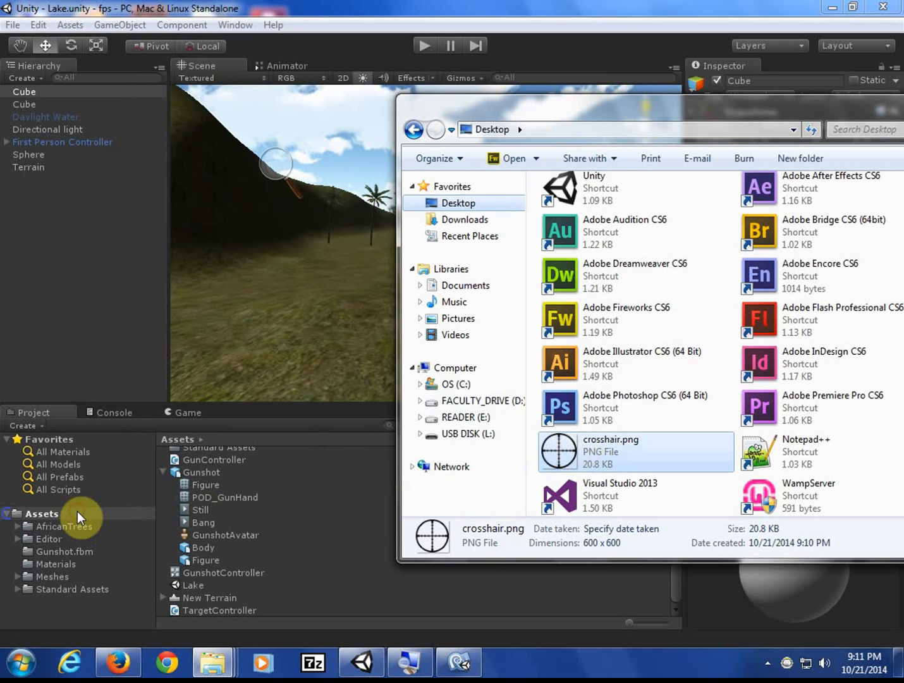
{"action": "left_click", "coordinate": [77, 512]}
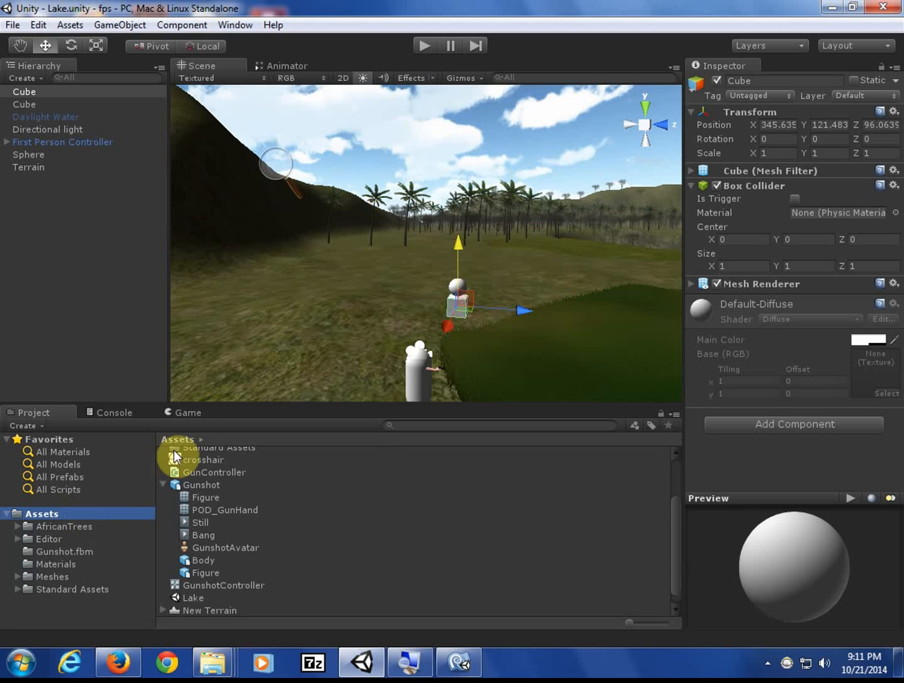
Create a GUI Texture object in the scene and assign the crosshair image as its texture
{"action": "left_click", "coordinate": [113, 27]}
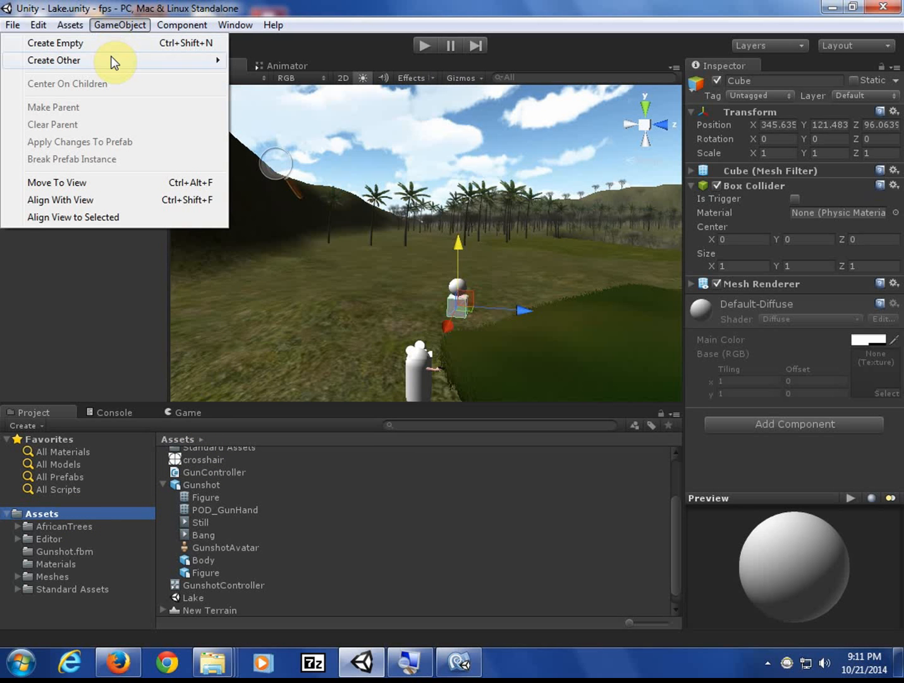
{"action": "mouse_move", "coordinate": [113, 61]}
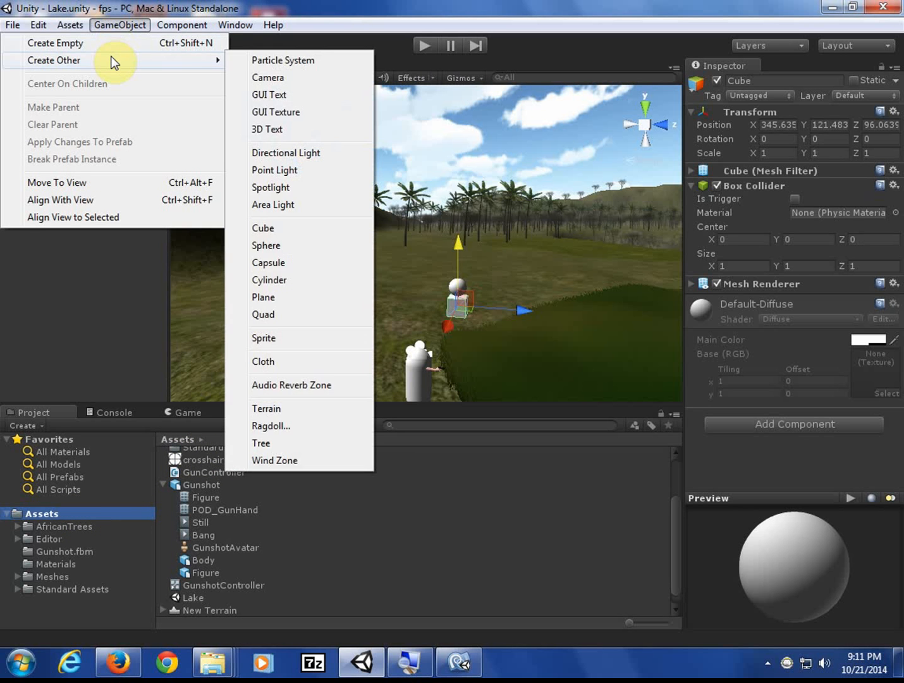
{"action": "left_click", "coordinate": [295, 112]}
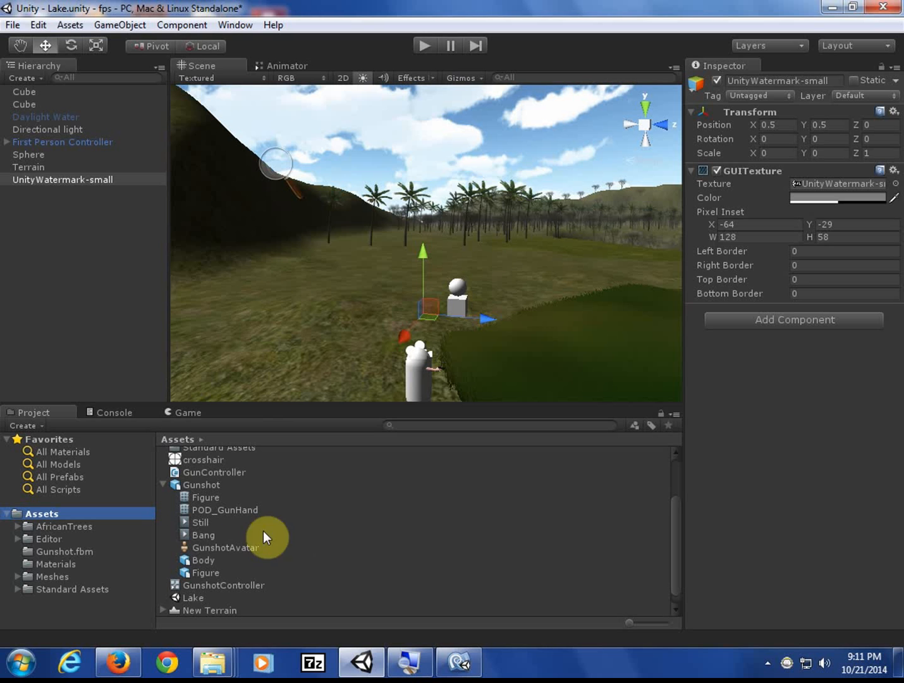
{"action": "left_click", "coordinate": [56, 178]}
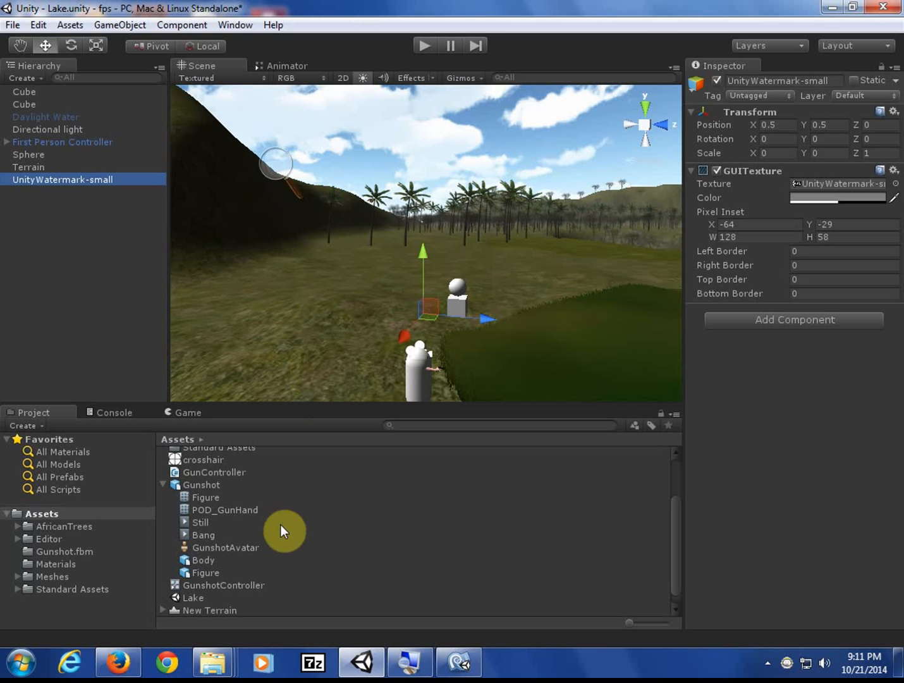
{"action": "left_click_drag", "start_coordinate": [216, 461], "coordinate": [834, 184]}
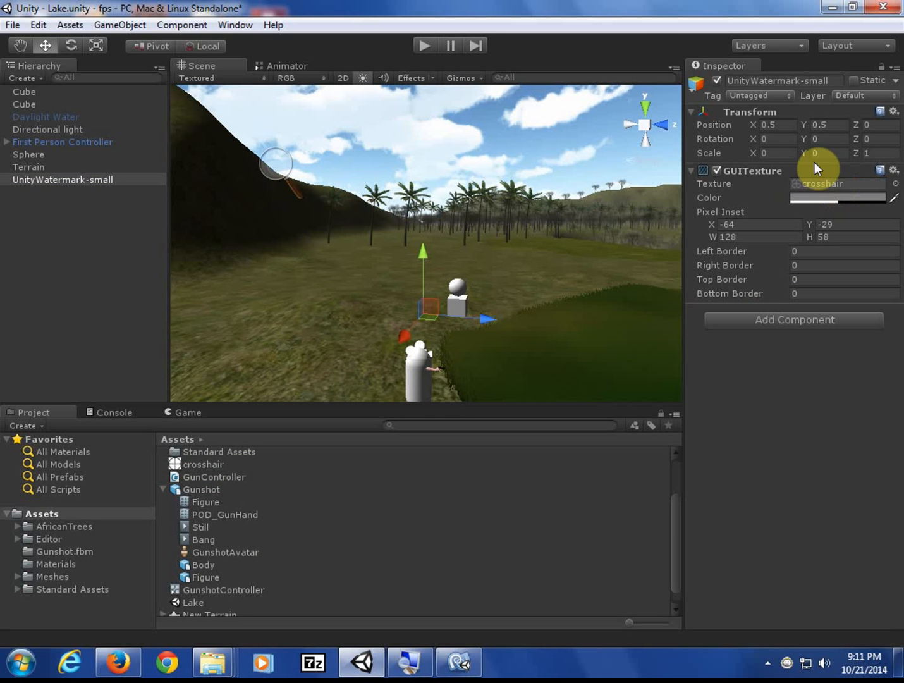
Test the GUI texture's X position at 0.65 in the Game view, and set it back to 0.5
{"action": "left_click", "coordinate": [754, 123]}
{"action": "left_click_drag", "start_coordinate": [754, 123], "coordinate": [763, 123]}
{"action": "left_click", "coordinate": [192, 412]}
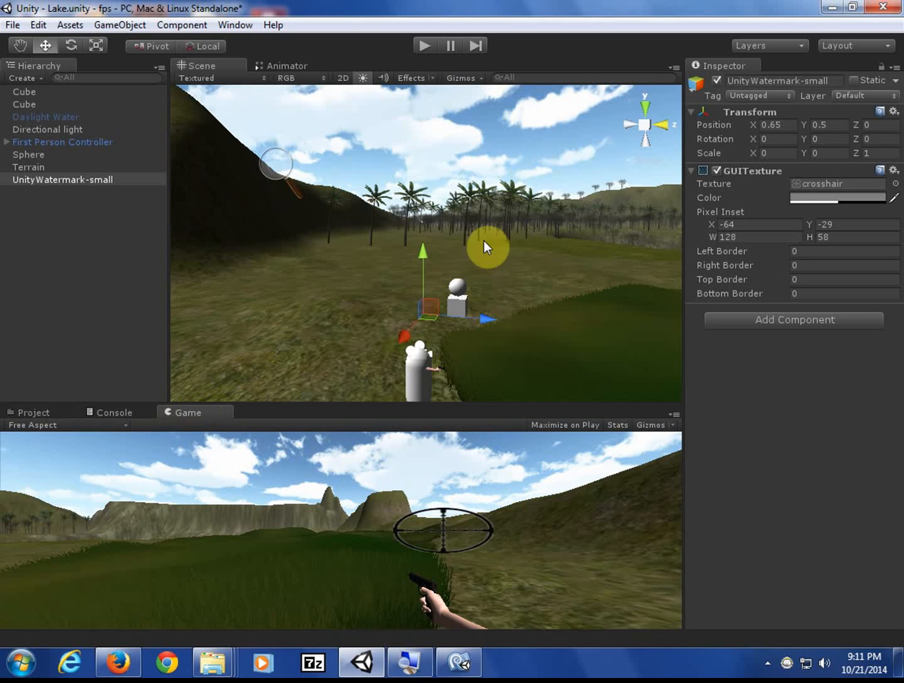
{"action": "left_click", "coordinate": [757, 124]}
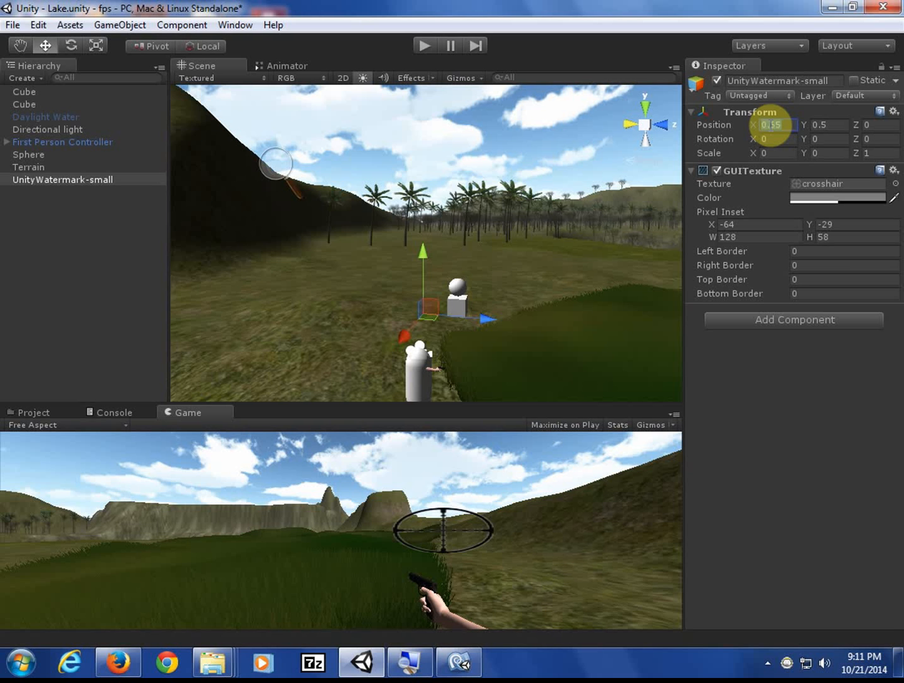
{"action": "key", "text": "BackSpace"}
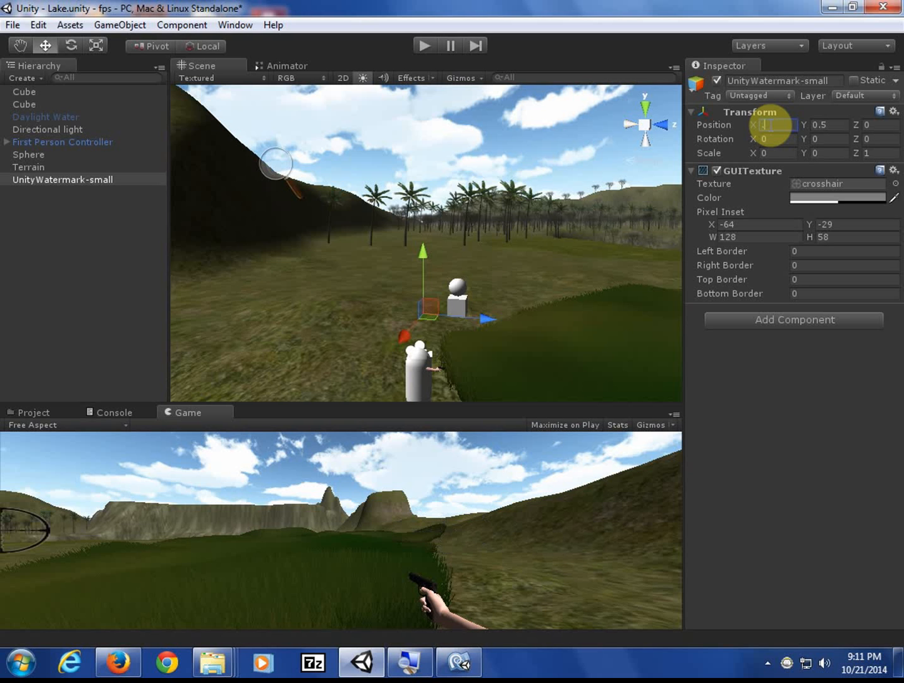
{"action": "type", "text": "0.5"}
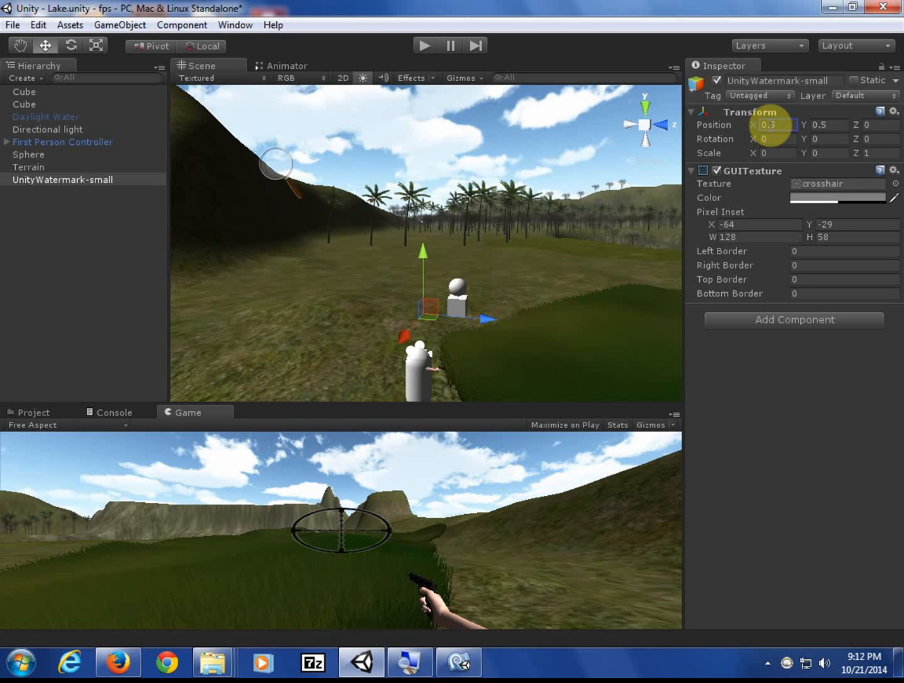
Set the GUI texture's pixel inset width and height to 64 each
{"action": "left_click", "coordinate": [836, 227]}
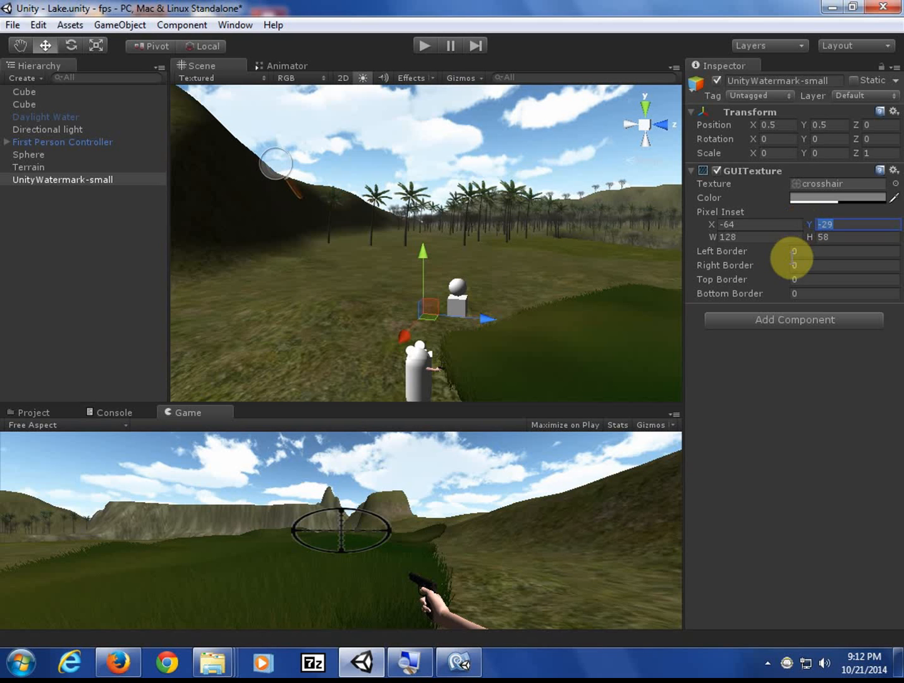
{"action": "left_click", "coordinate": [737, 235]}
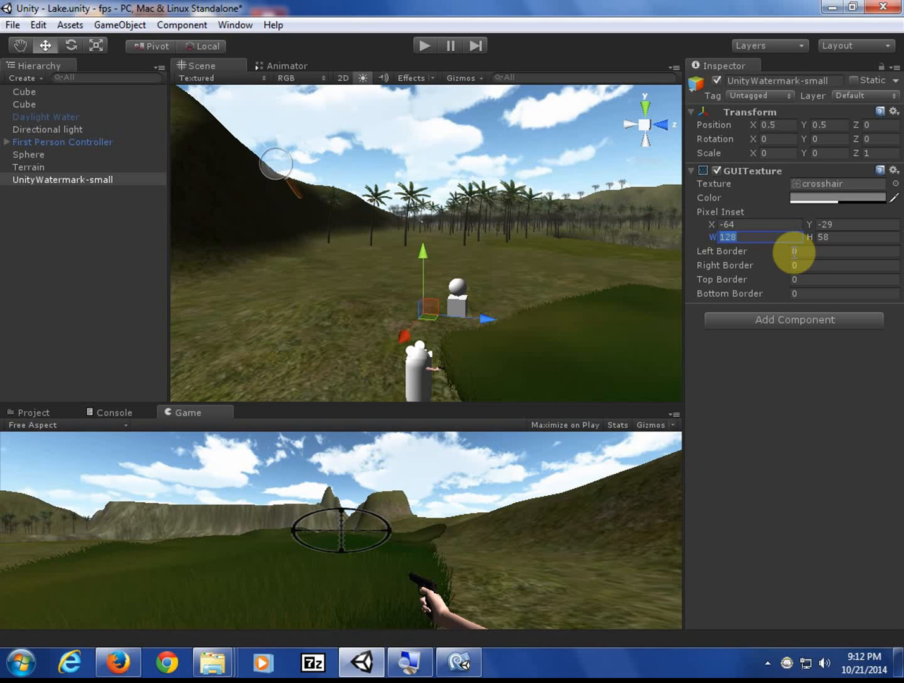
{"action": "type", "text": "64"}
{"action": "left_click", "coordinate": [823, 237]}
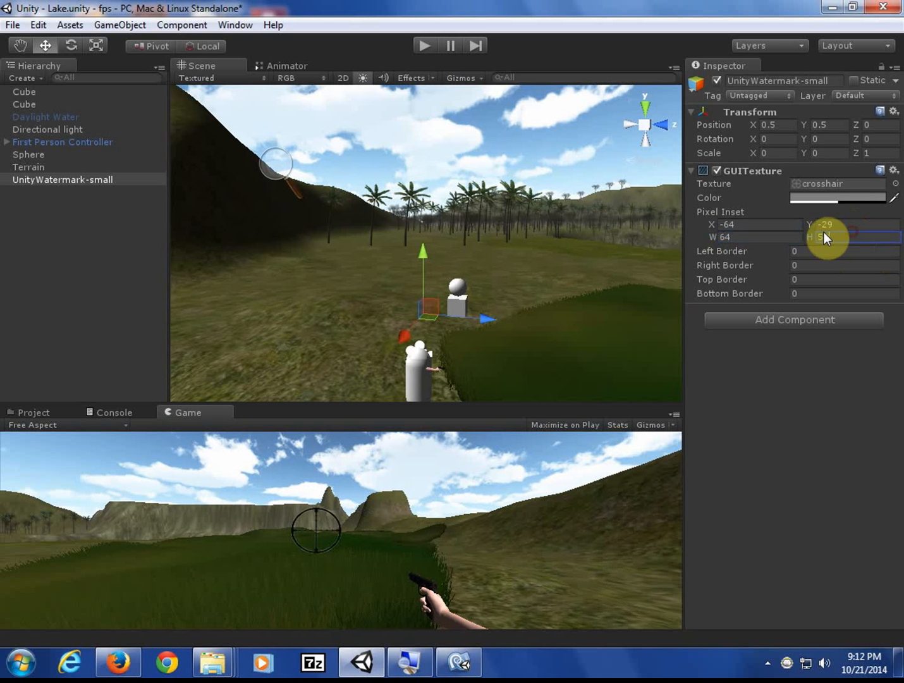
{"action": "type", "text": "64"}
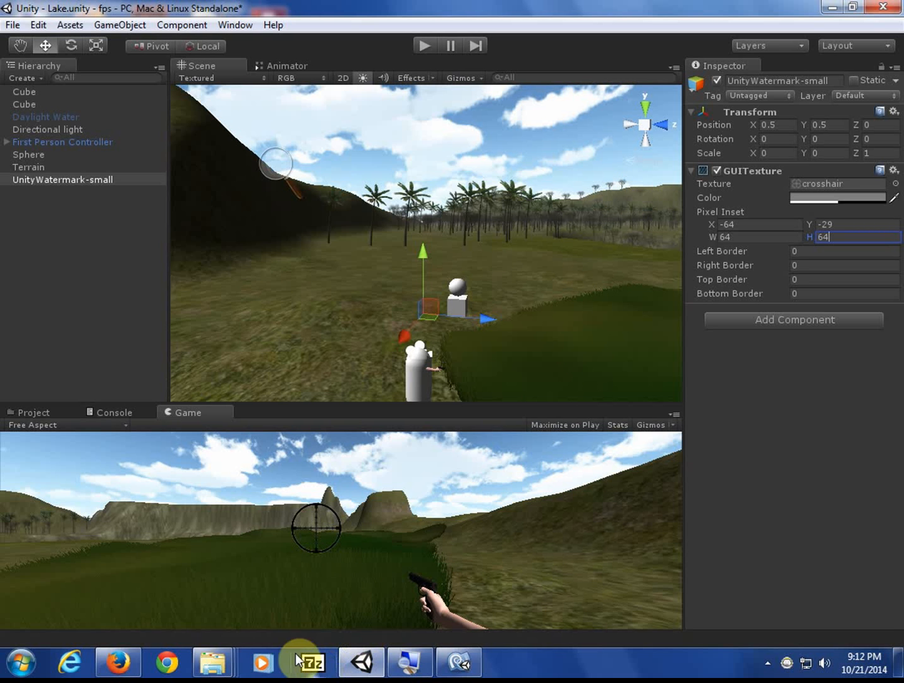
Try the GUI texture type for the crosshair image in its import settings and check the reticle in the Game view
{"action": "left_click", "coordinate": [57, 180]}
{"action": "left_click", "coordinate": [31, 416]}
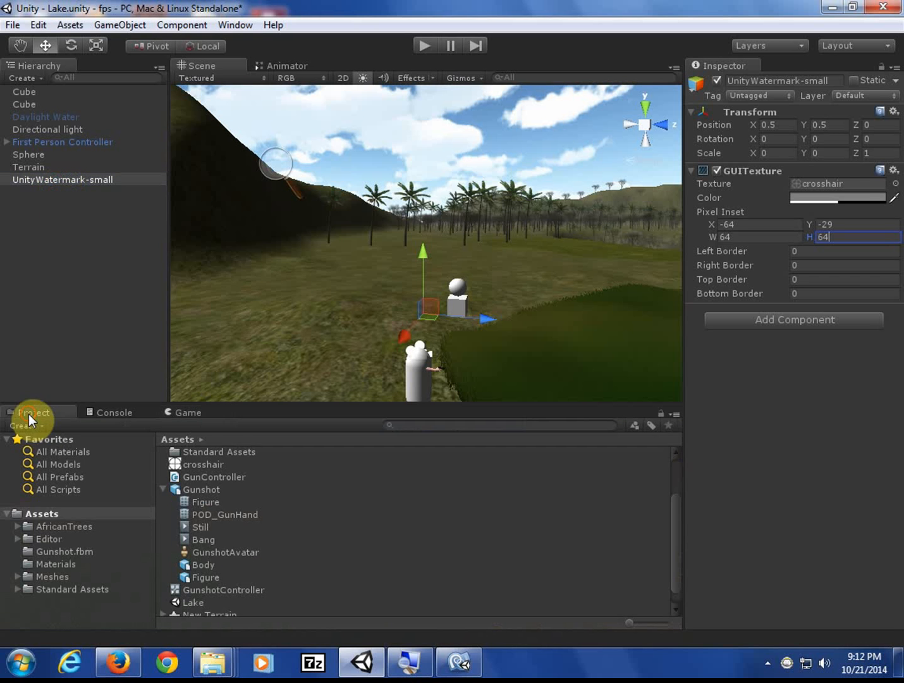
{"action": "left_click", "coordinate": [163, 488]}
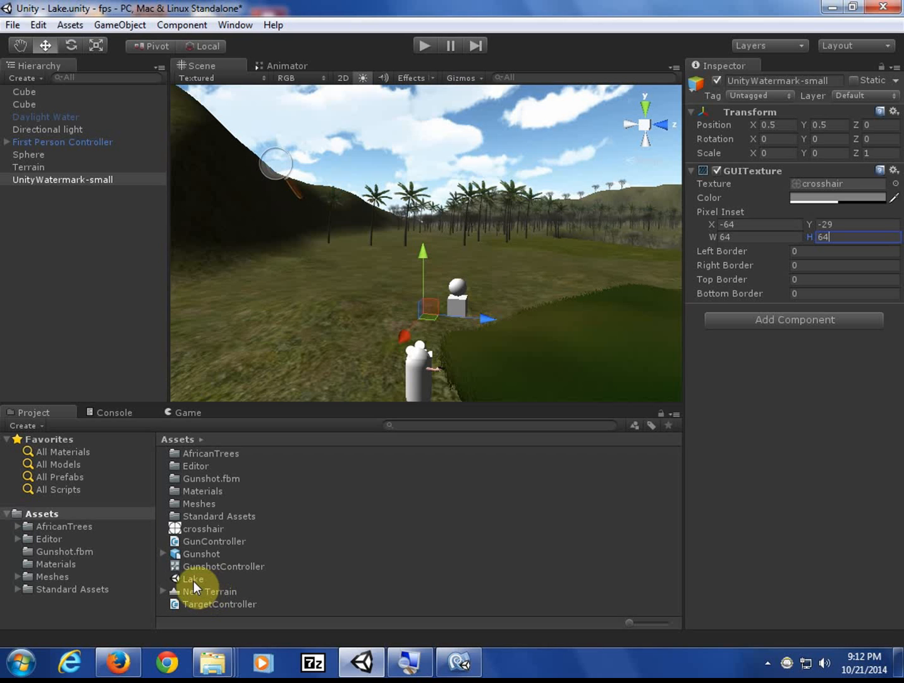
{"action": "left_click", "coordinate": [201, 528]}
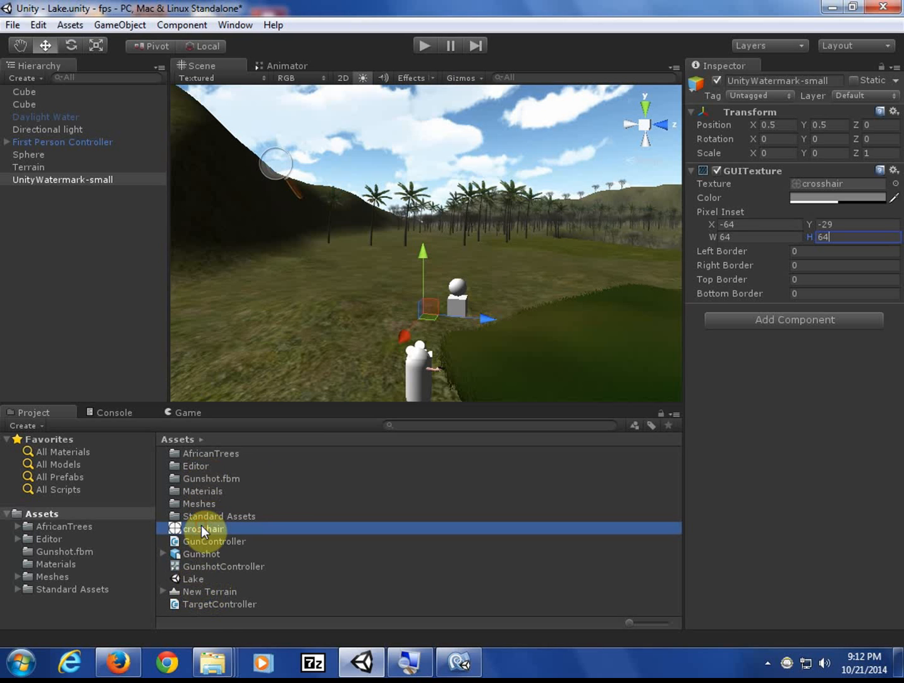
{"action": "left_click", "coordinate": [819, 114]}
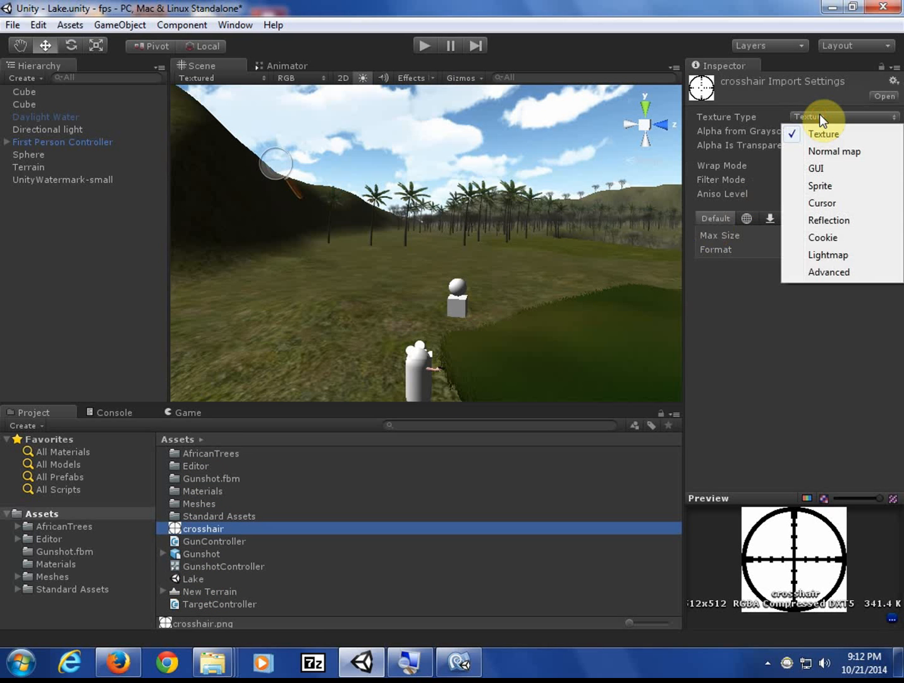
{"action": "left_click", "coordinate": [847, 167]}
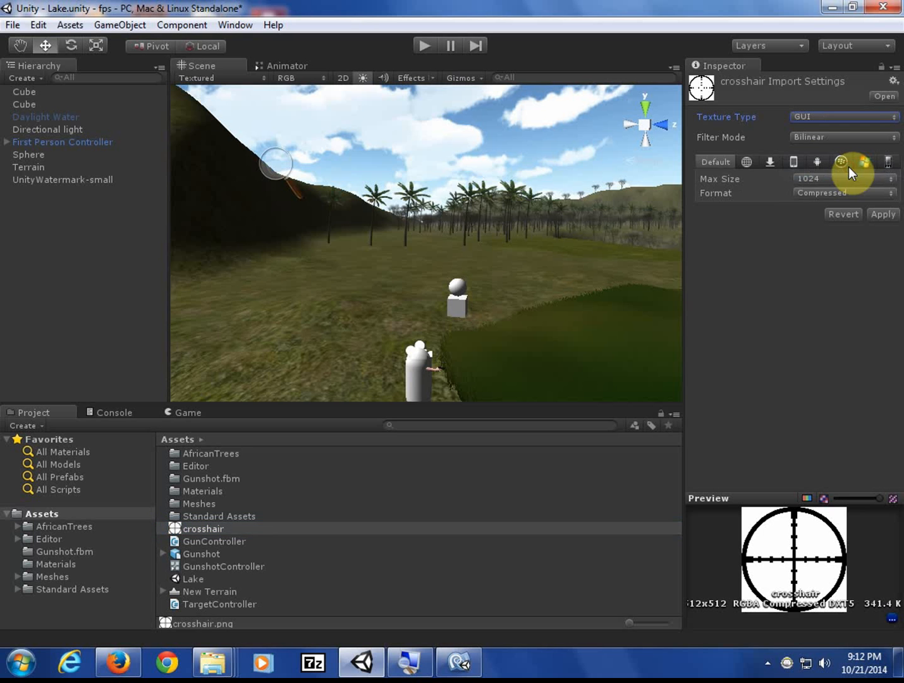
{"action": "left_click", "coordinate": [285, 62]}
{"action": "left_click", "coordinate": [184, 67]}
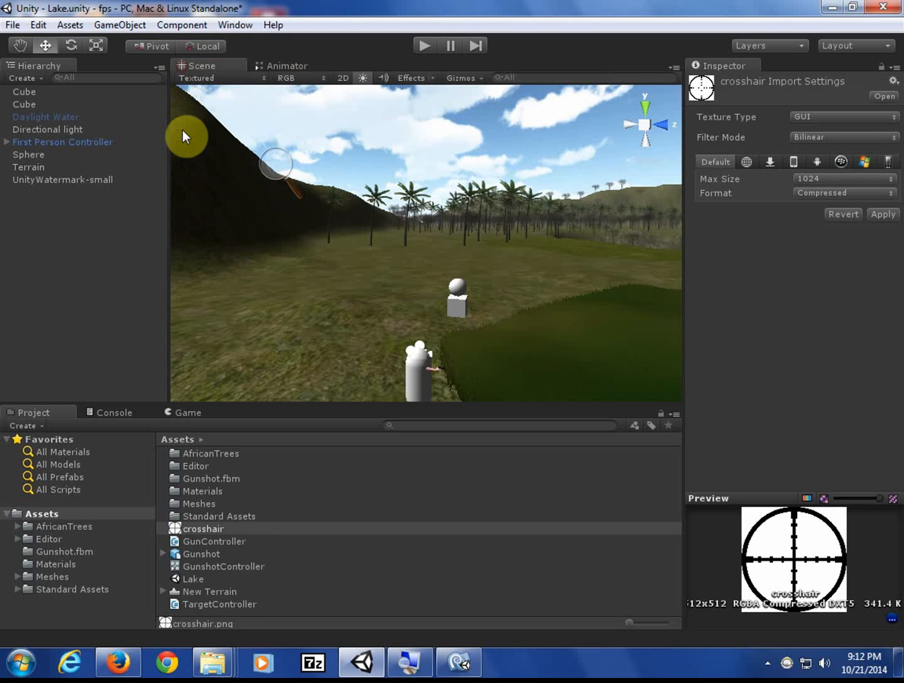
{"action": "left_click", "coordinate": [190, 412]}
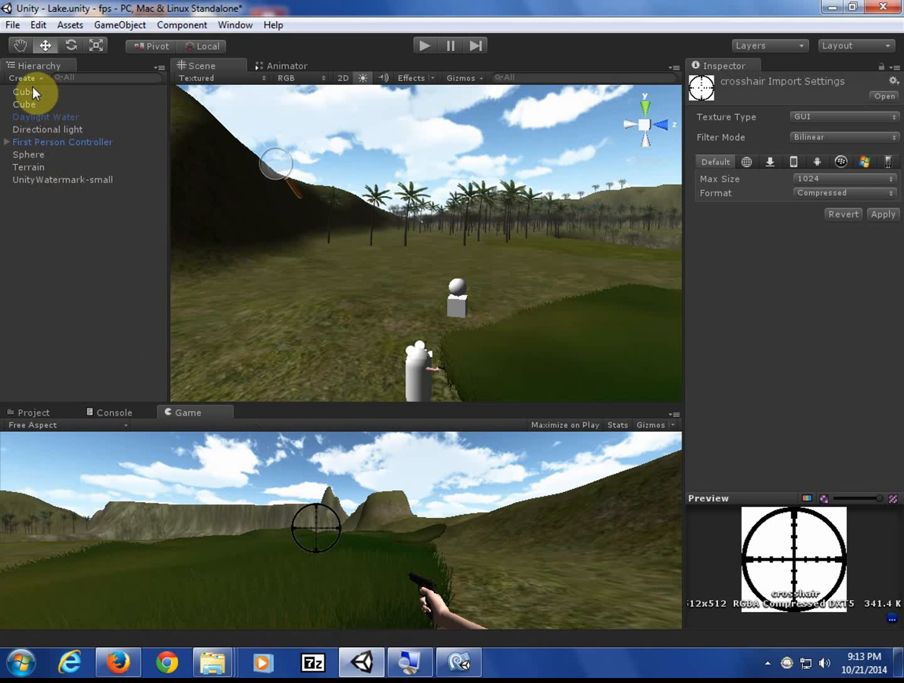
{"action": "left_click", "coordinate": [50, 412]}
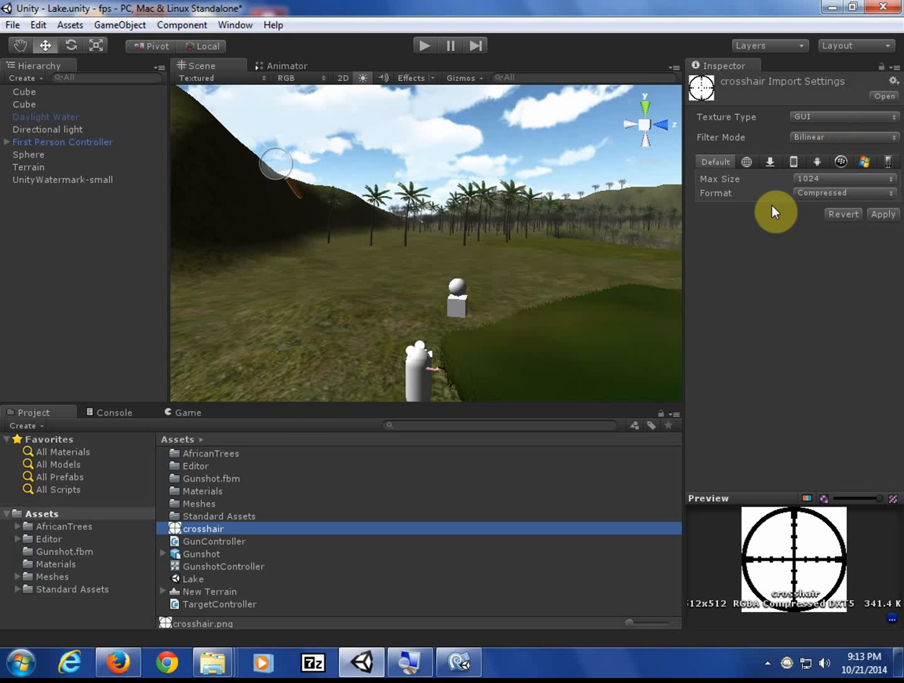
{"action": "left_click", "coordinate": [825, 117]}
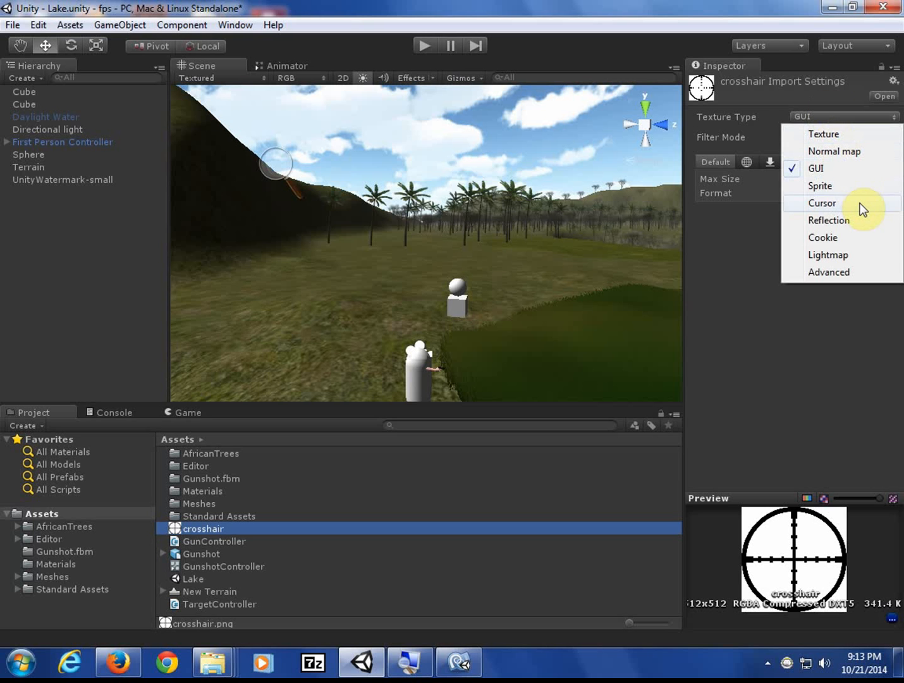
{"action": "left_click", "coordinate": [774, 308]}
Move the Game view away from the Project and Console group and dock it beside the Animator
{"action": "left_click", "coordinate": [286, 75]}
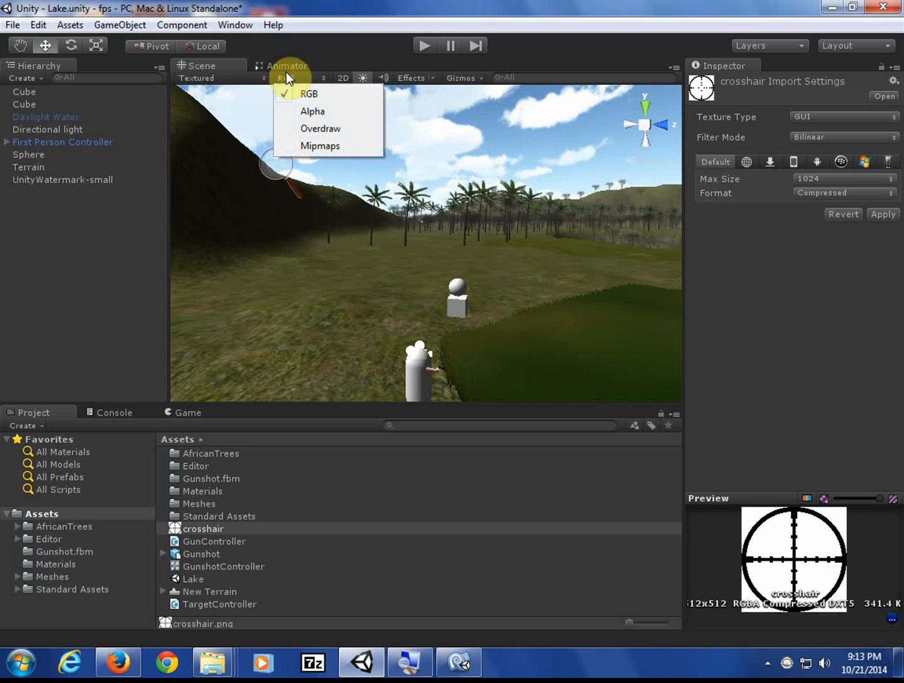
{"action": "left_click", "coordinate": [282, 68]}
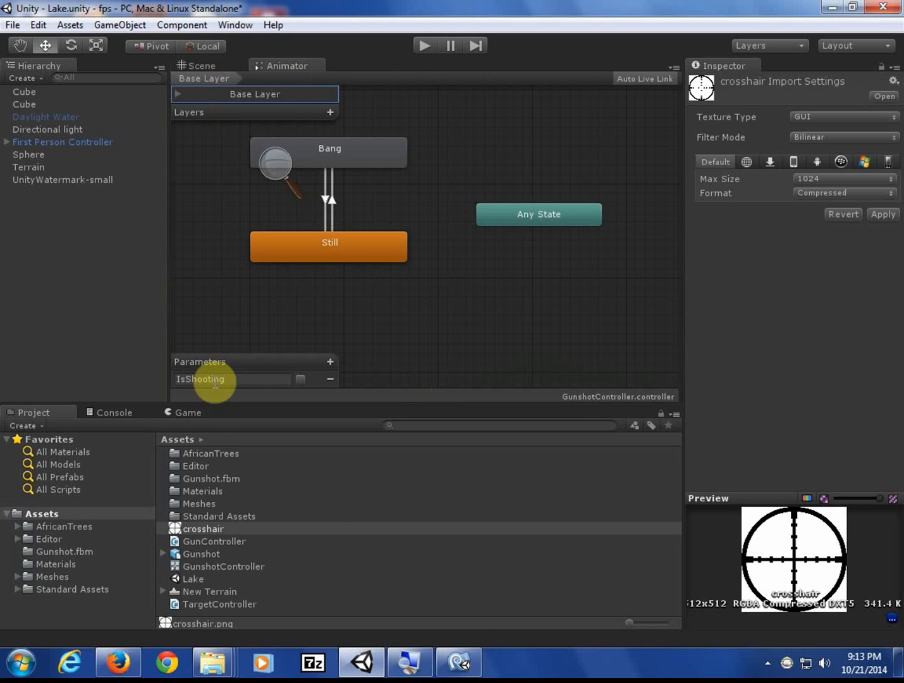
{"action": "left_click", "coordinate": [202, 410]}
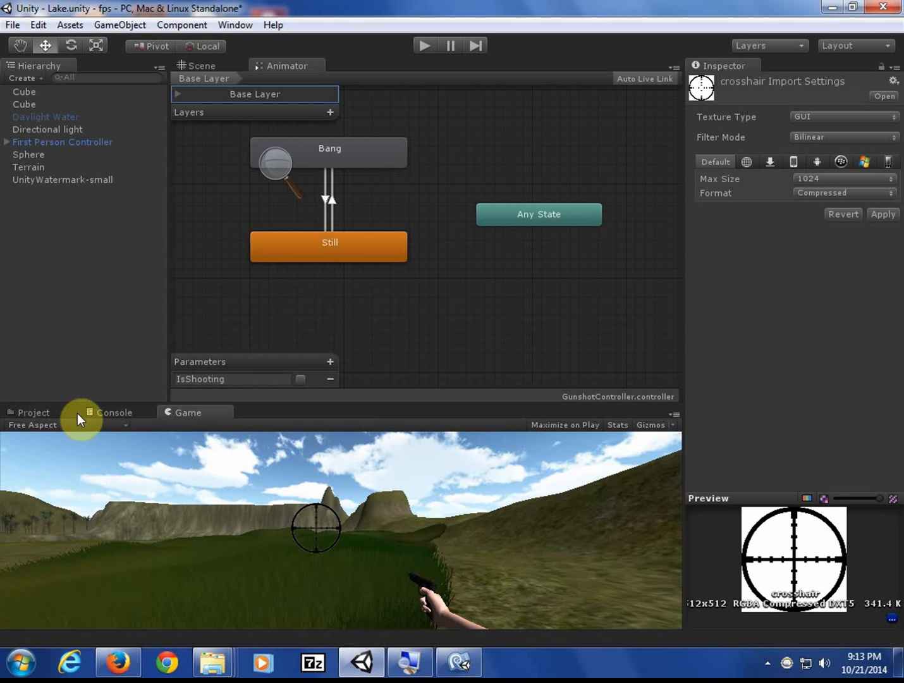
{"action": "left_click_drag", "start_coordinate": [182, 412], "coordinate": [313, 98]}
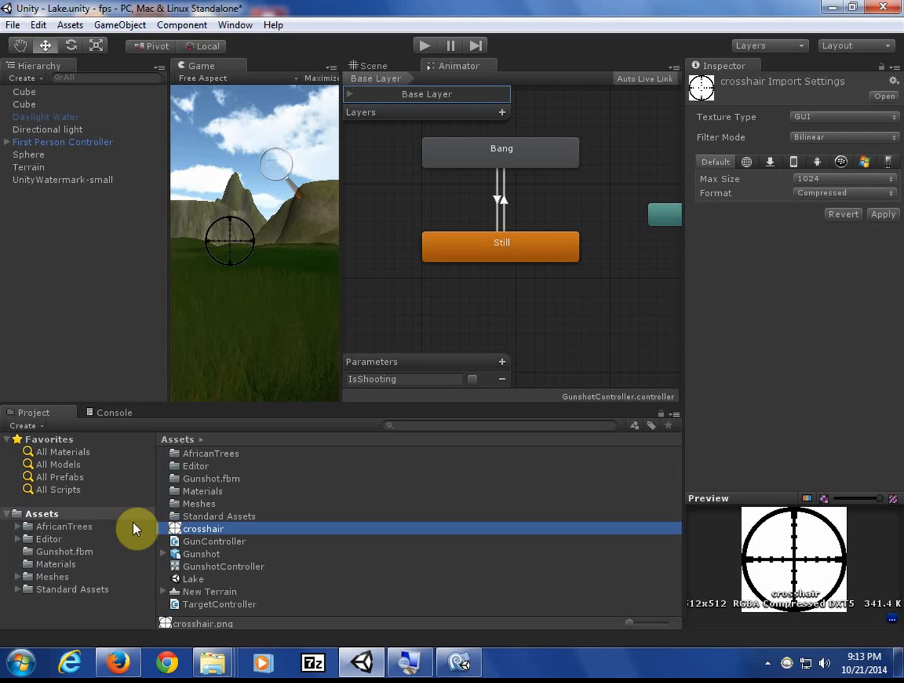
Change the crosshair image's texture type to Sprite and apply the import settings
{"action": "left_click", "coordinate": [210, 527]}
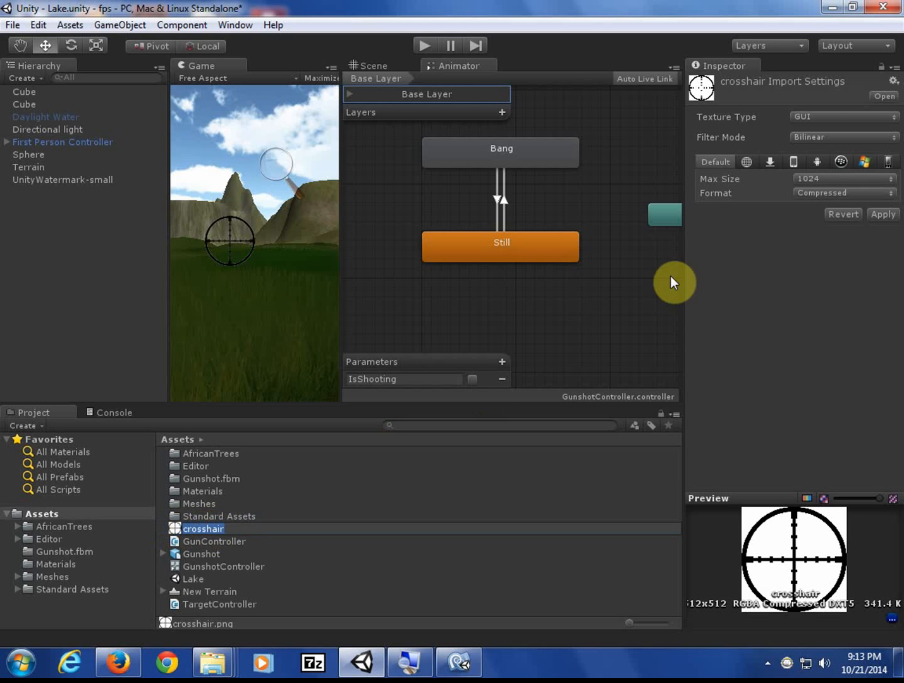
{"action": "left_click", "coordinate": [816, 115]}
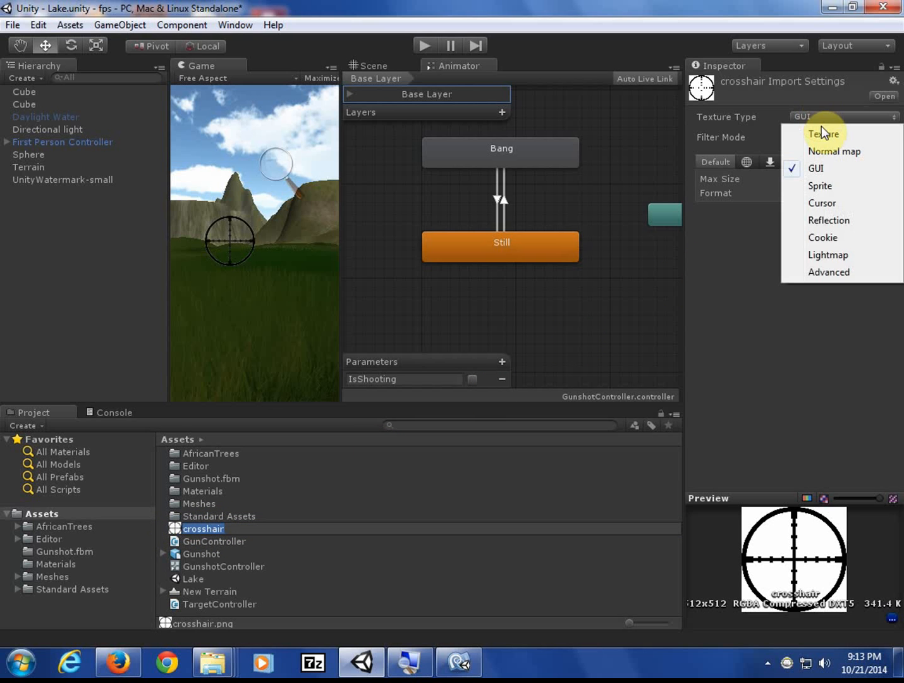
{"action": "left_click", "coordinate": [859, 188]}
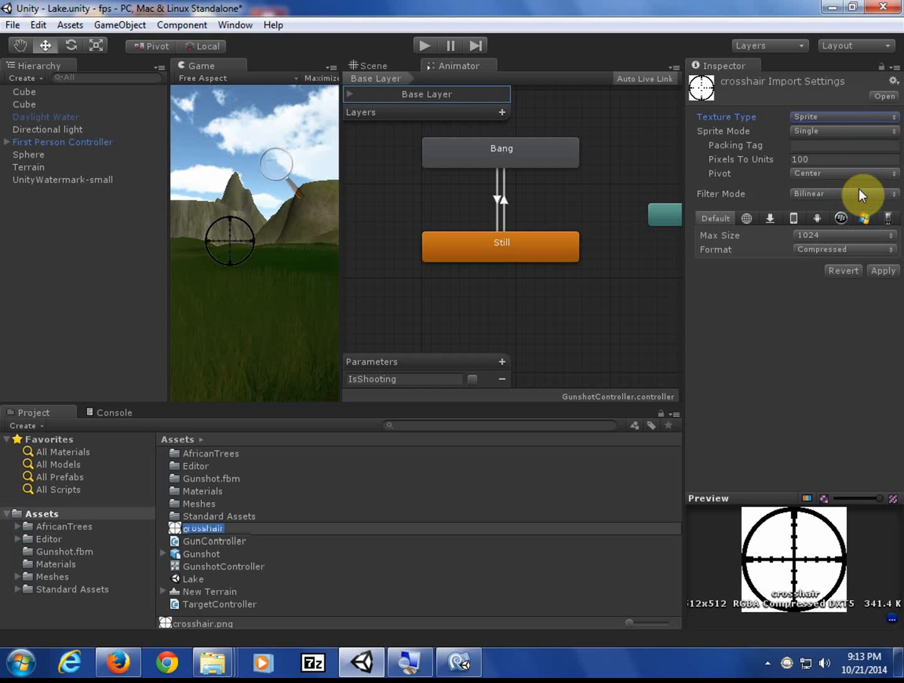
{"action": "left_click", "coordinate": [878, 268]}
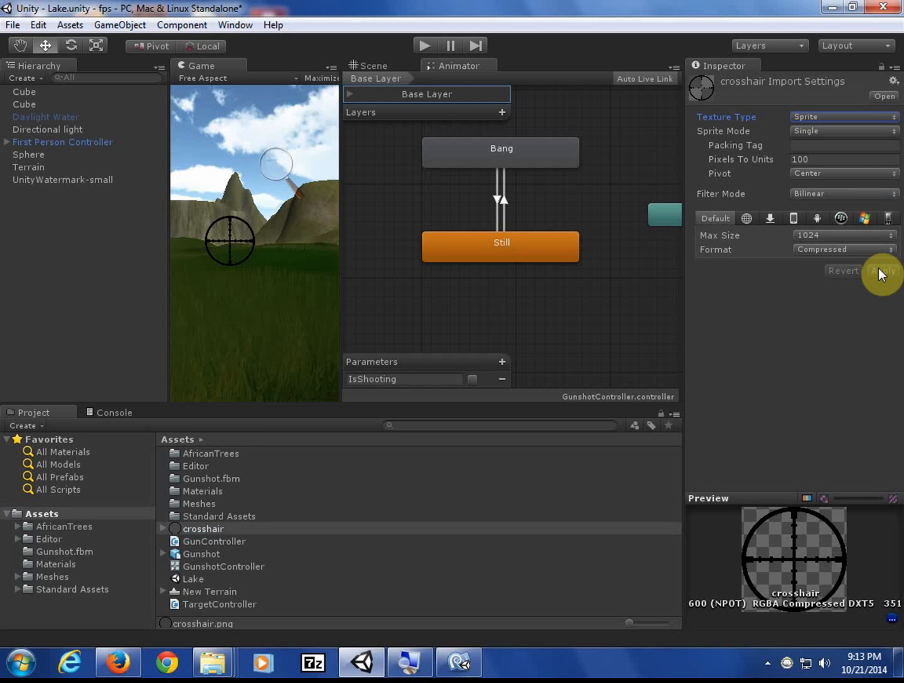
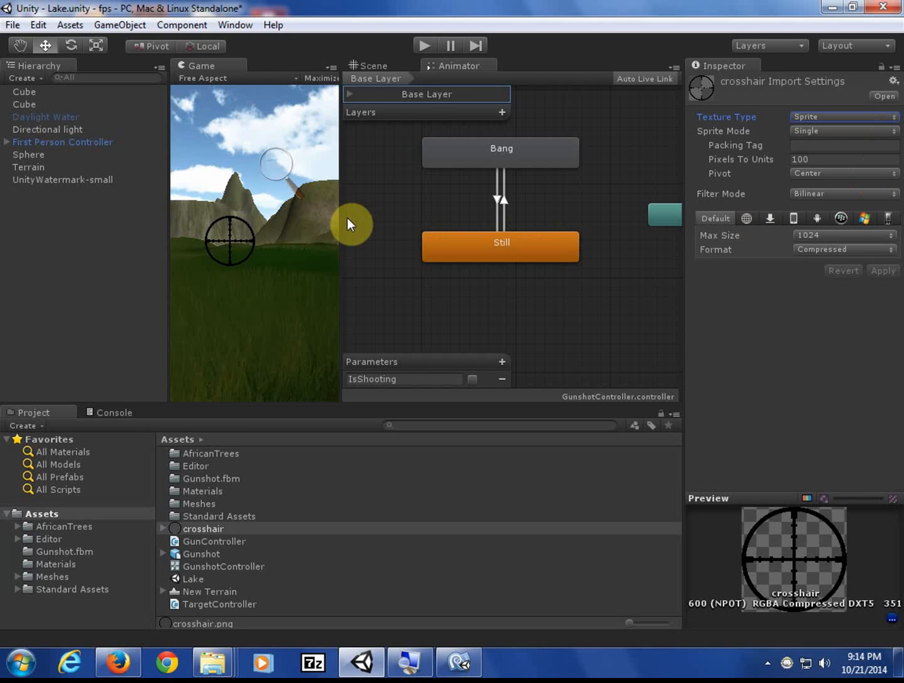
Dock the Game view in the same group as Scene and Animator, and rename the UnityWatermark-small object to Crosshair
{"action": "left_click_drag", "start_coordinate": [193, 64], "coordinate": [544, 69]}
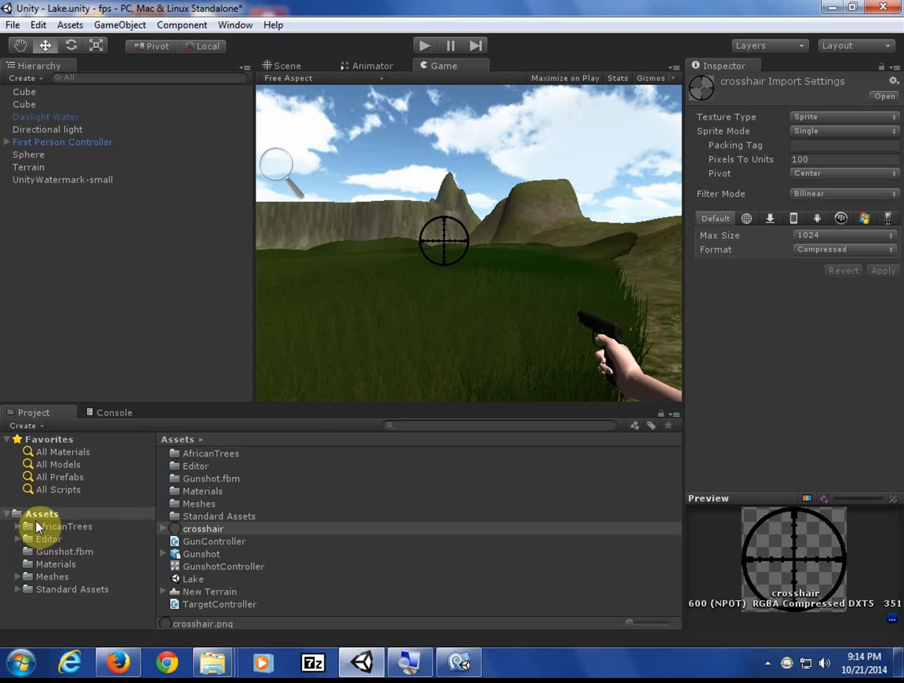
{"action": "left_click", "coordinate": [38, 179]}
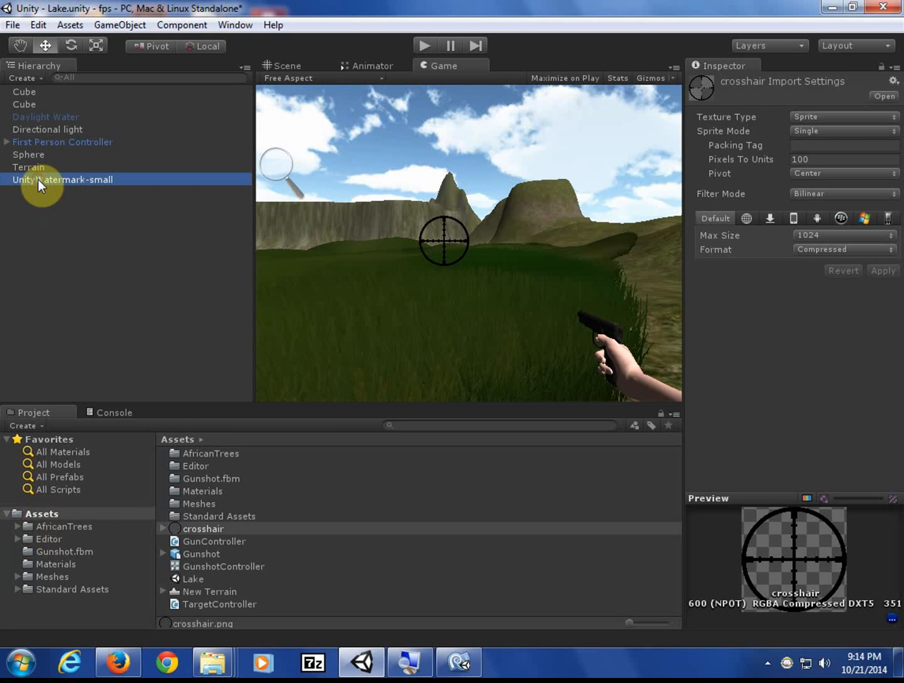
{"action": "left_click", "coordinate": [825, 81]}
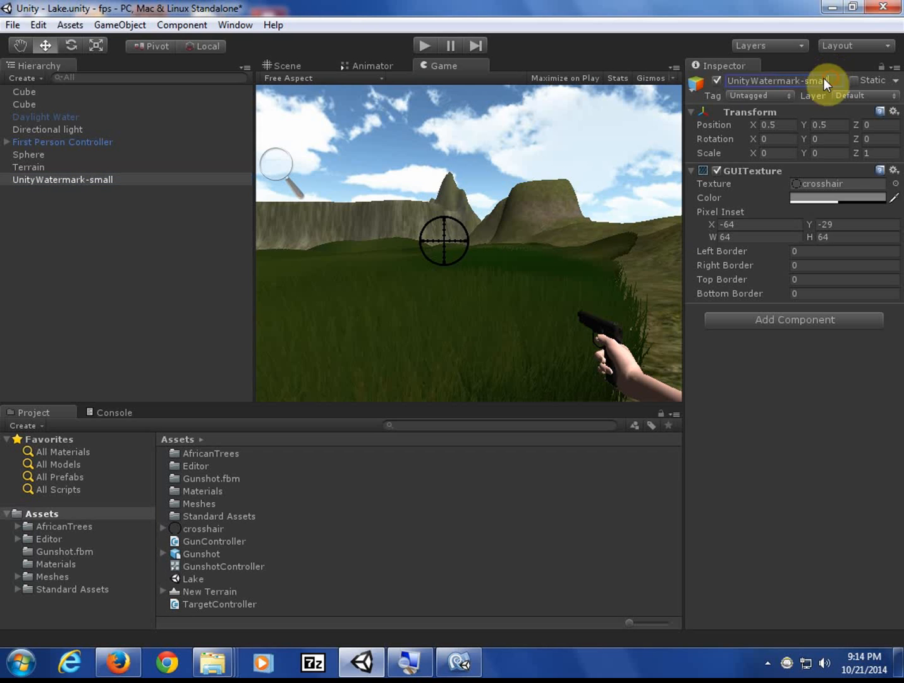
{"action": "type", "text": "Crosshair"}
{"action": "key", "text": "Return"}
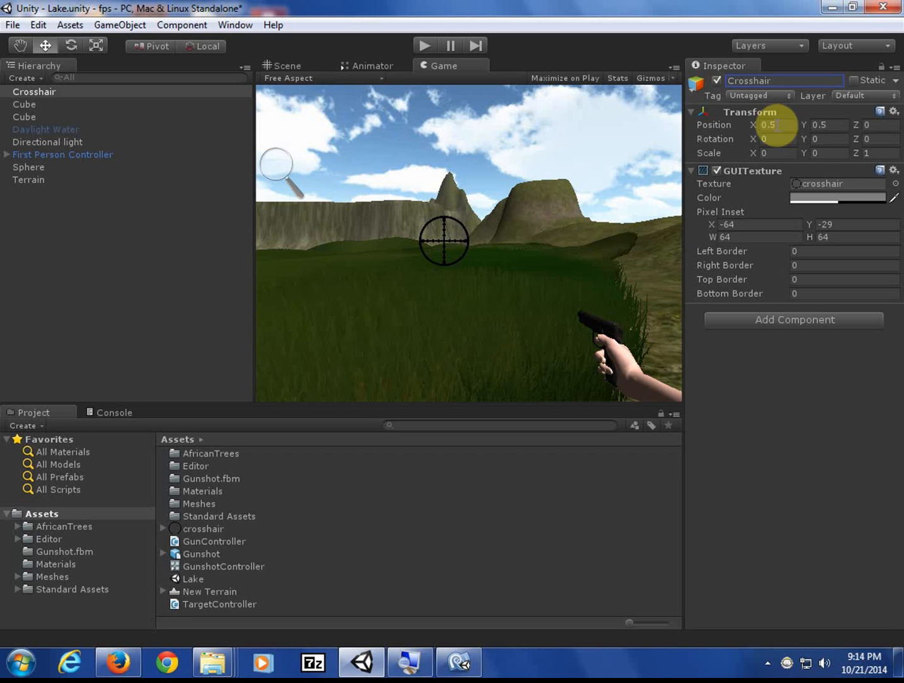
Test the Crosshair object's X position at 0.62 in the Game view
{"action": "left_click", "coordinate": [757, 123]}
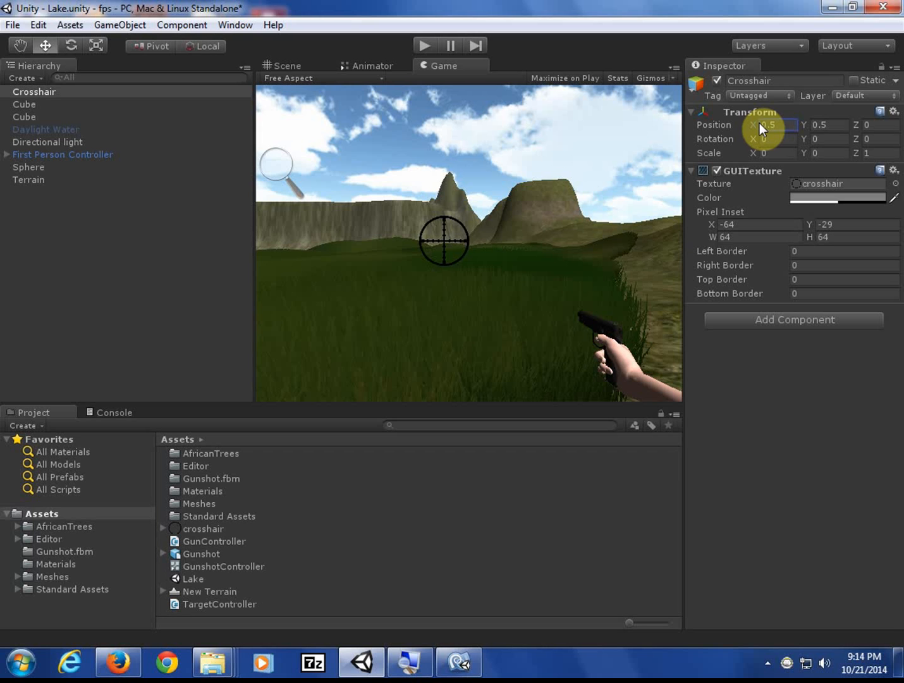
{"action": "left_click_drag", "start_coordinate": [761, 124], "coordinate": [767, 126]}
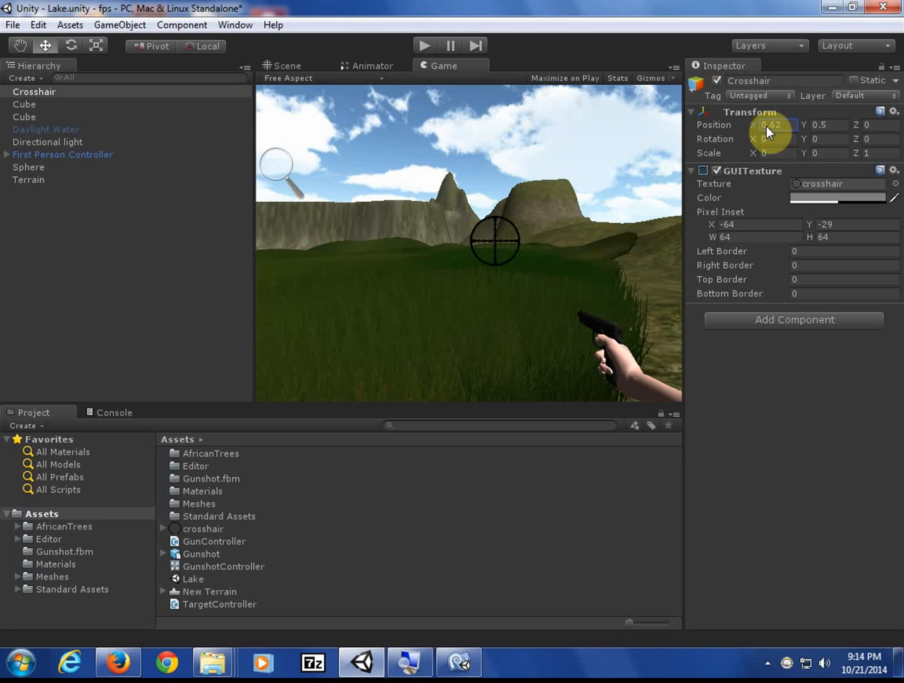
{"action": "left_click", "coordinate": [750, 223]}
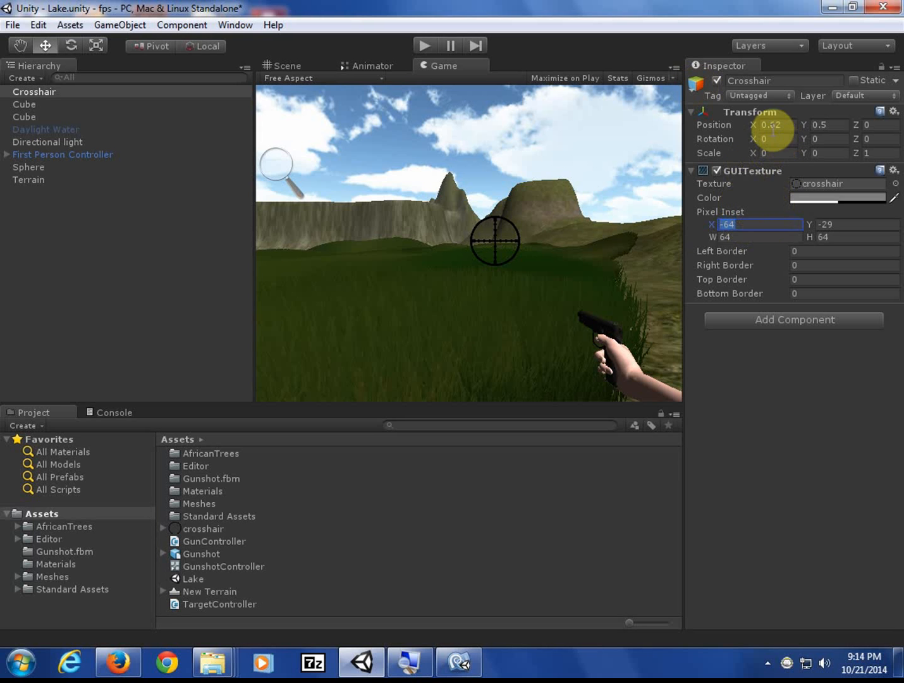
Set the Crosshair object's X and Y position to 0
{"action": "left_click", "coordinate": [783, 126]}
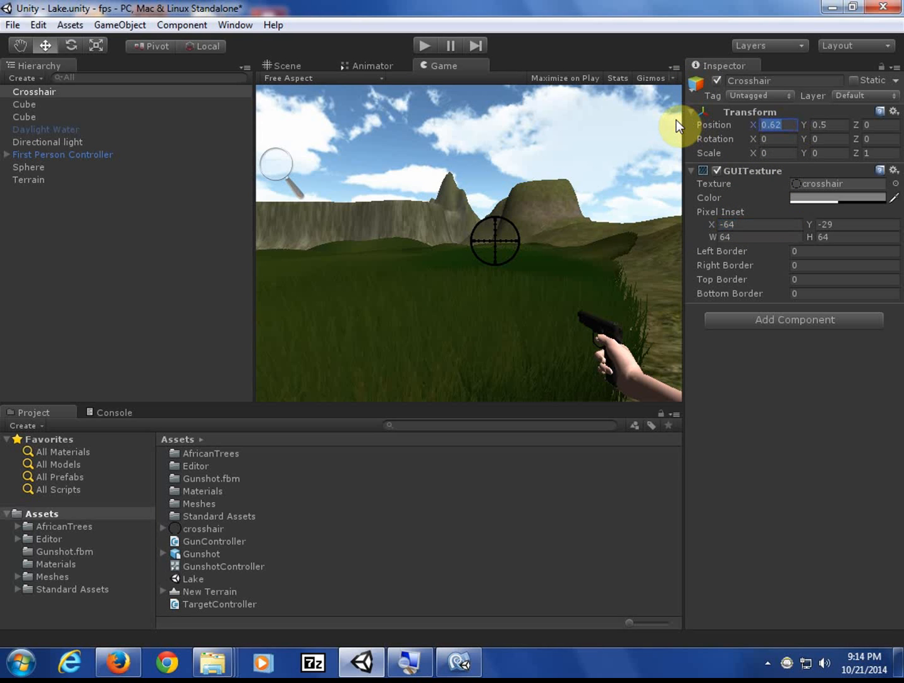
{"action": "type", "text": "0"}
{"action": "key", "text": "Tab"}
{"action": "type", "text": "0"}
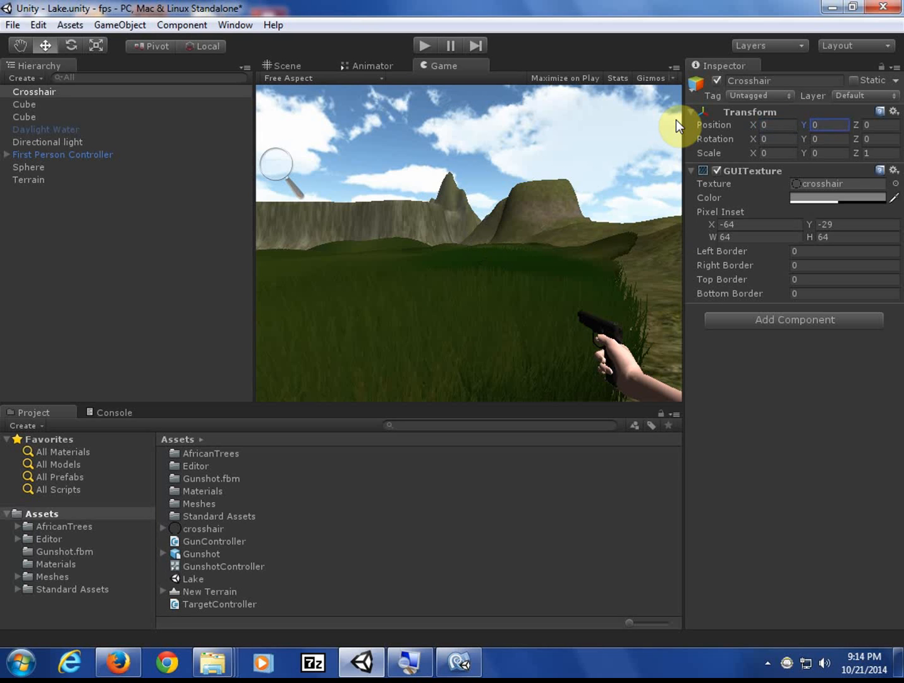
Set the Crosshair's pixel inset to X 50 and Y 23
{"action": "left_click", "coordinate": [747, 224]}
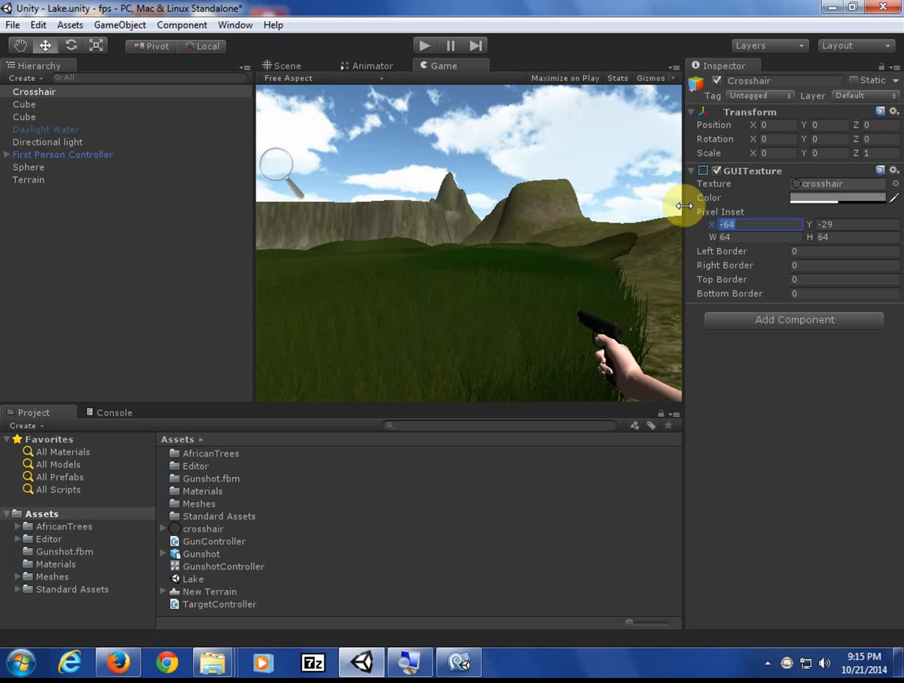
{"action": "type", "text": "50"}
{"action": "left_click", "coordinate": [830, 227]}
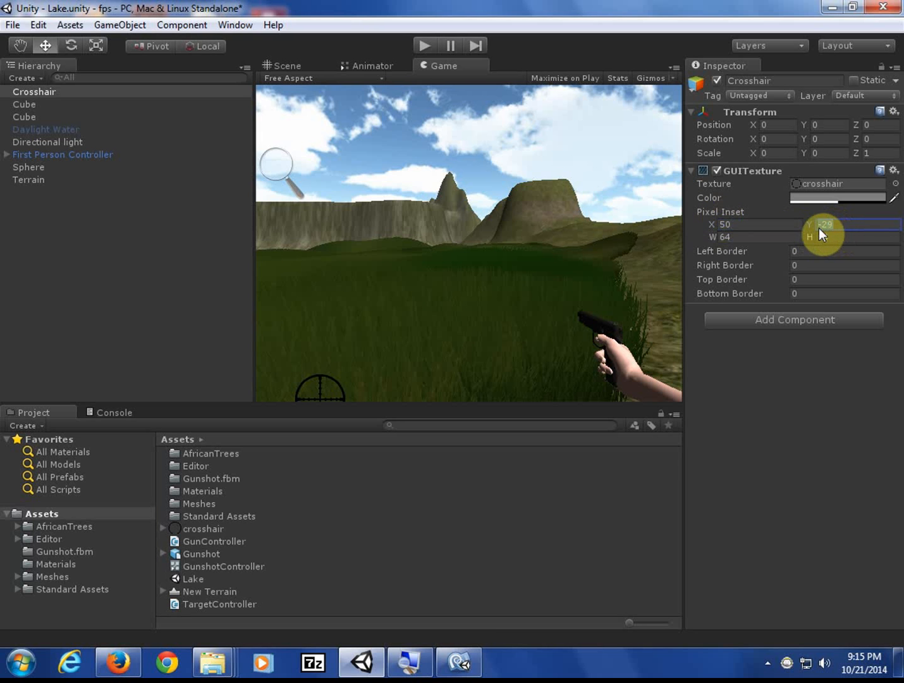
{"action": "type", "text": "23"}
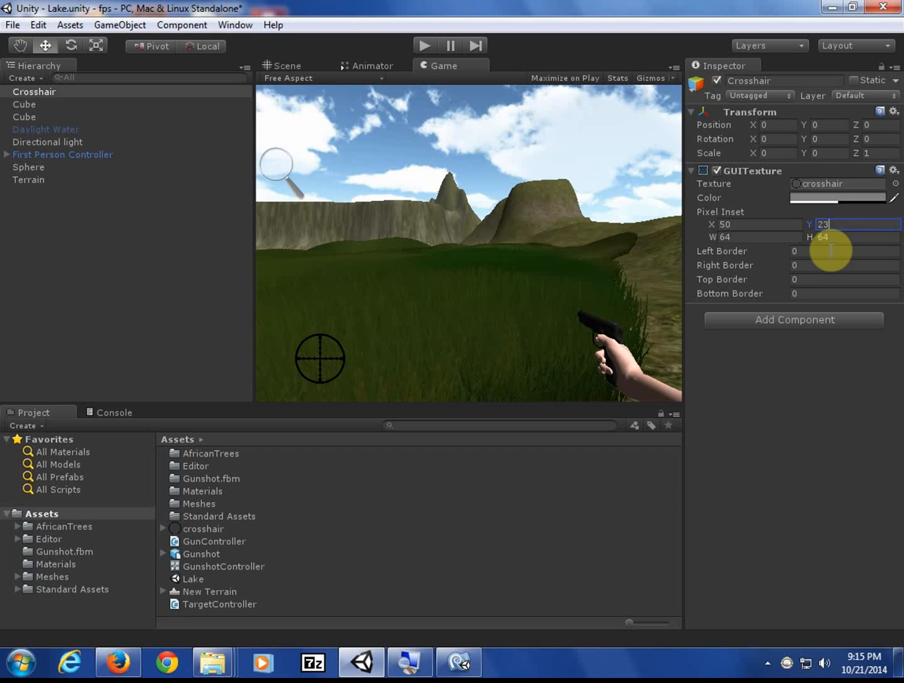
Set the Crosshair object's X and Y position to 0.5
{"action": "left_click", "coordinate": [763, 124]}
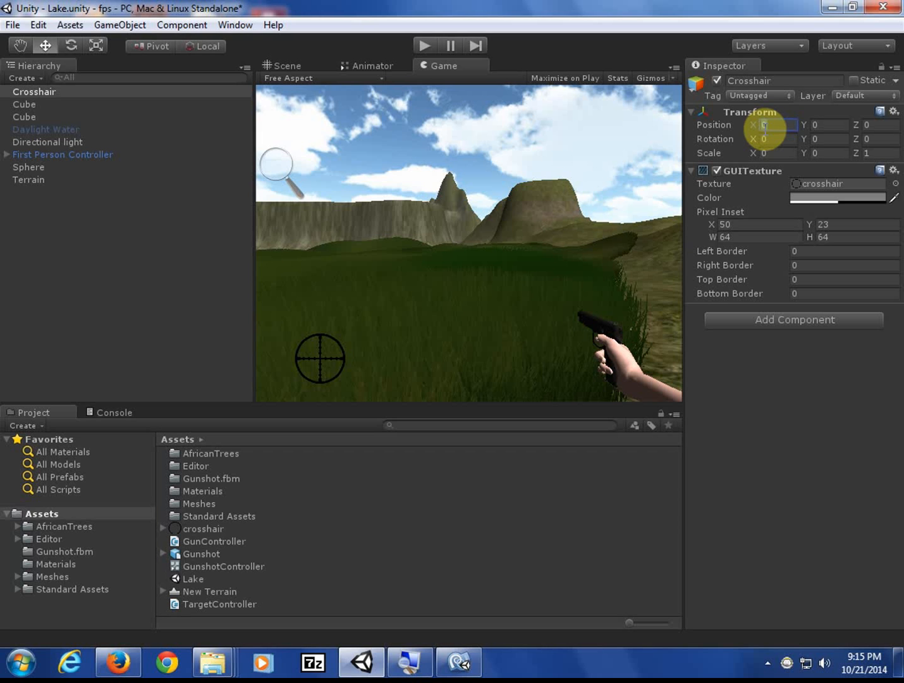
{"action": "type", "text": ".5"}
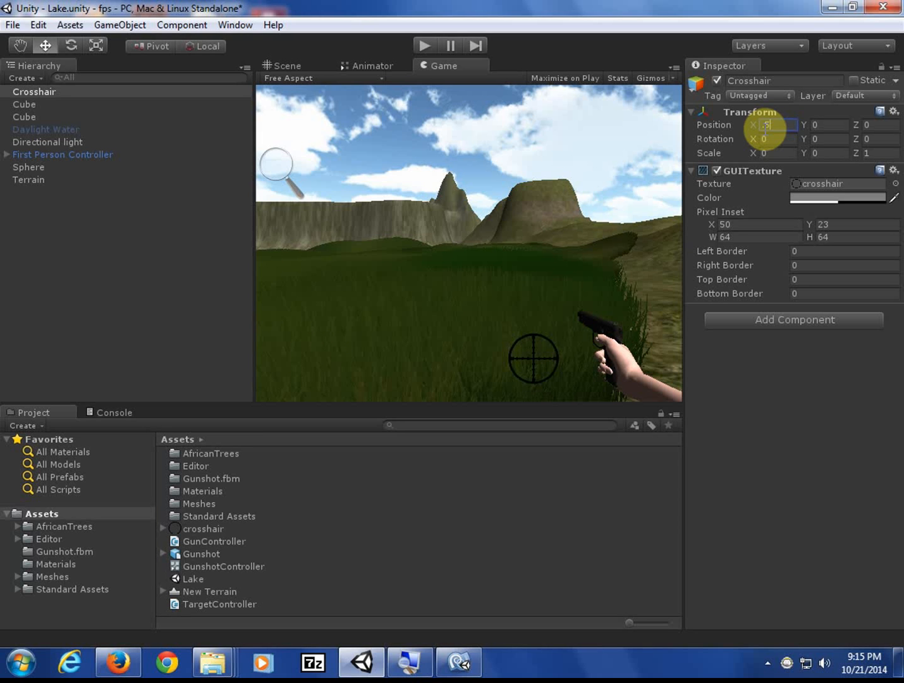
{"action": "key", "text": "Tab"}
{"action": "type", "text": "0.5"}
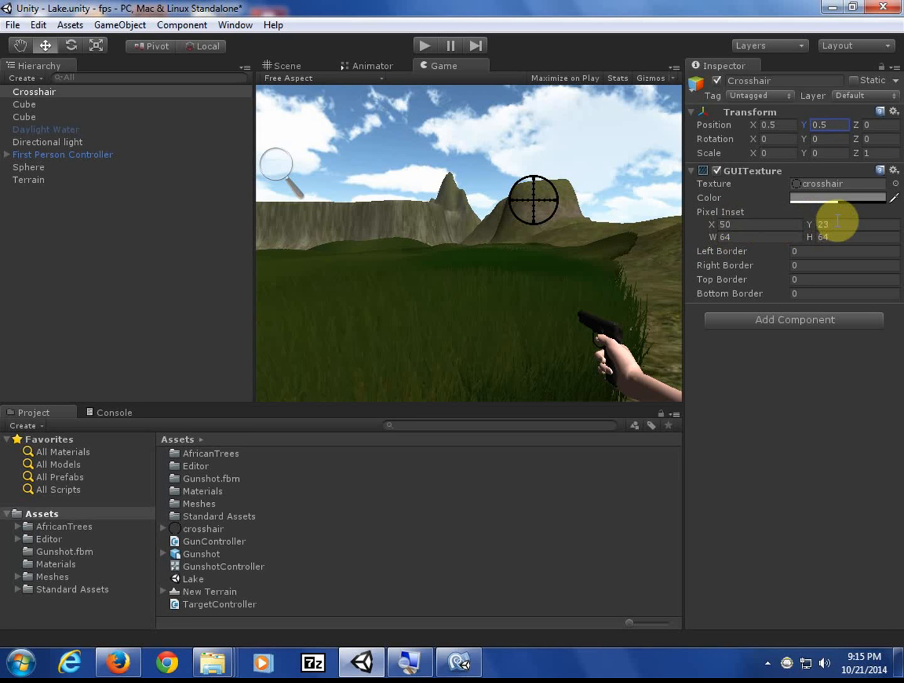
Set the Crosshair's pixel inset X and Y to 0, and briefly run the game to test the reticle
{"action": "left_click", "coordinate": [750, 225]}
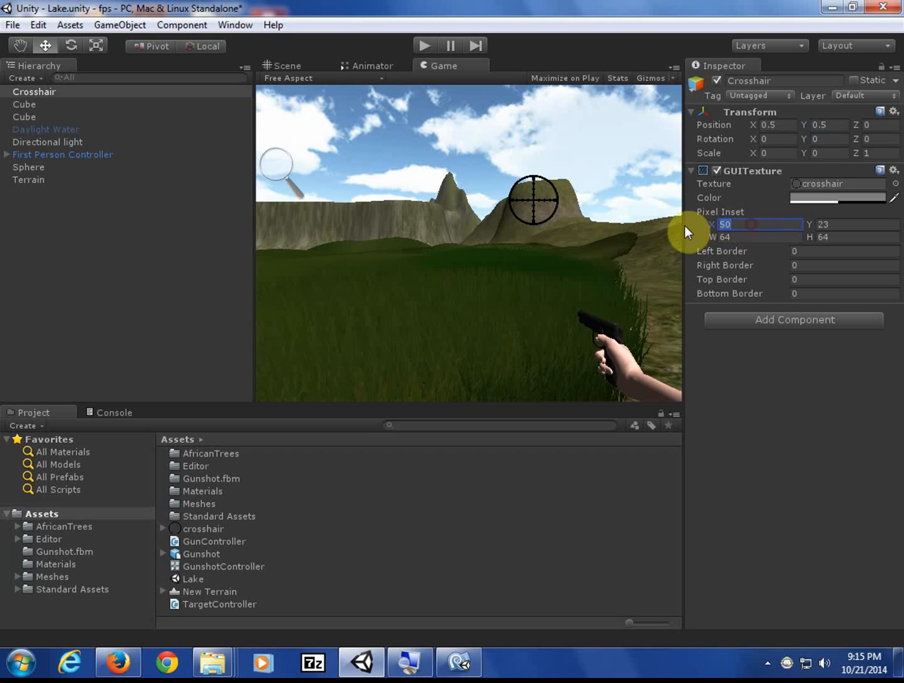
{"action": "type", "text": "0"}
{"action": "key", "text": "Tab"}
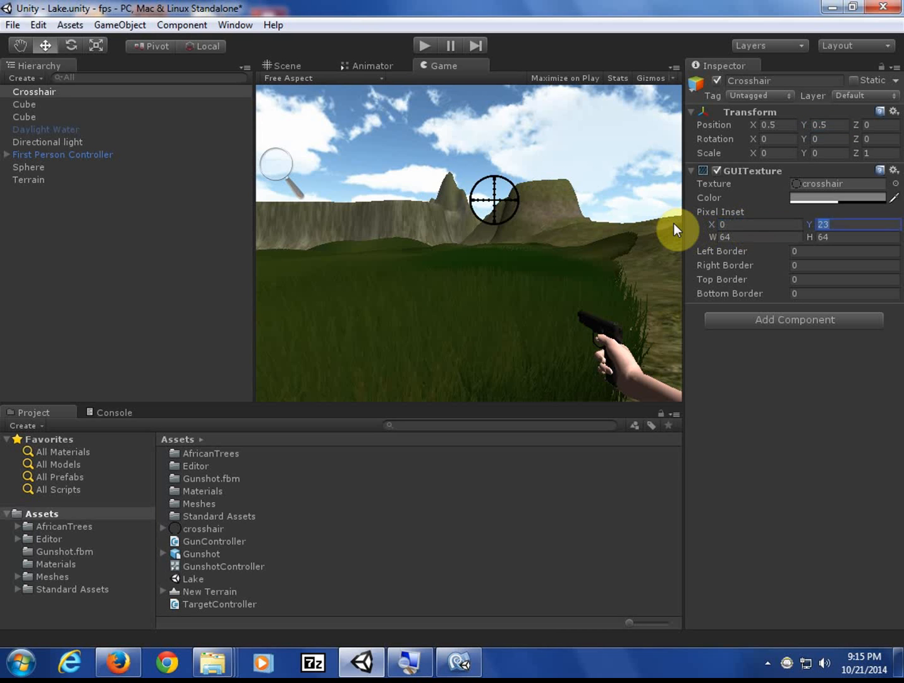
{"action": "type", "text": "0"}
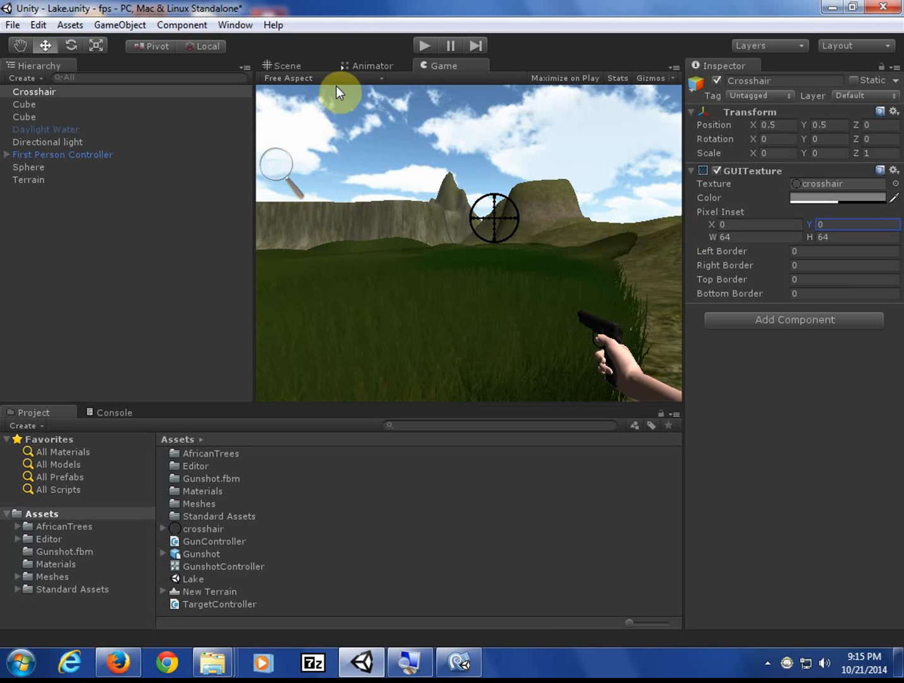
{"action": "left_click", "coordinate": [425, 45]}
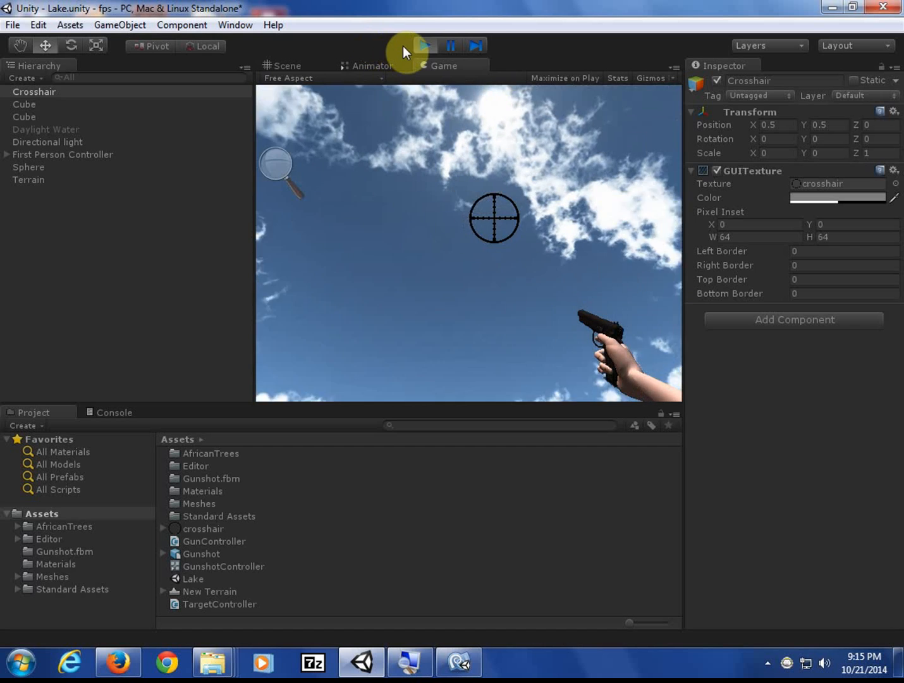
{"action": "left_click", "coordinate": [423, 45]}
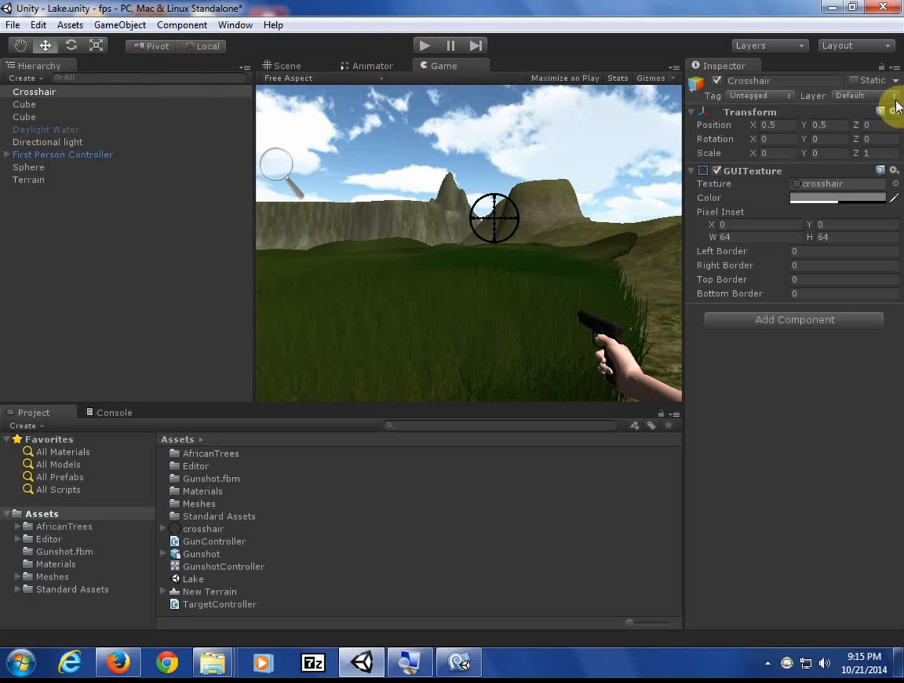
Close the Desktop folder window, minimize the script editor and the remaining folder windows, and return to Unity
{"action": "left_click", "coordinate": [832, 8]}
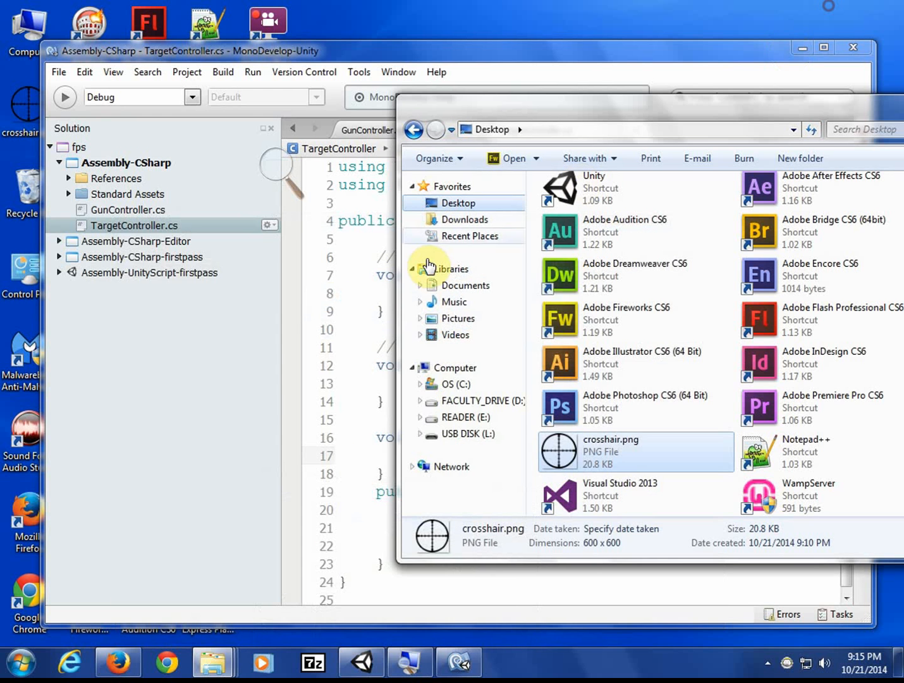
{"action": "left_click_drag", "start_coordinate": [686, 109], "coordinate": [383, 92]}
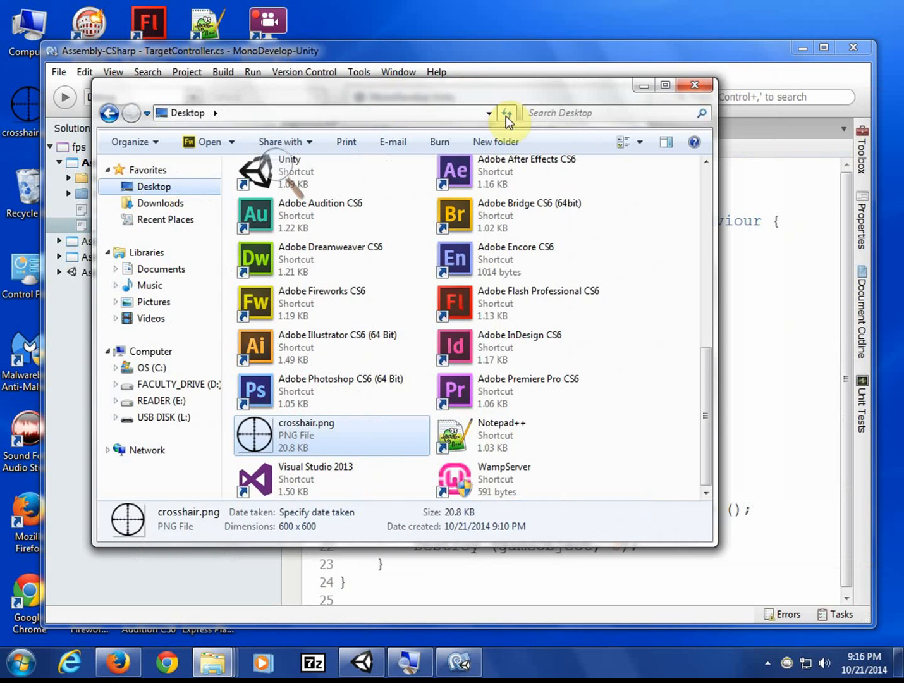
{"action": "left_click", "coordinate": [695, 84]}
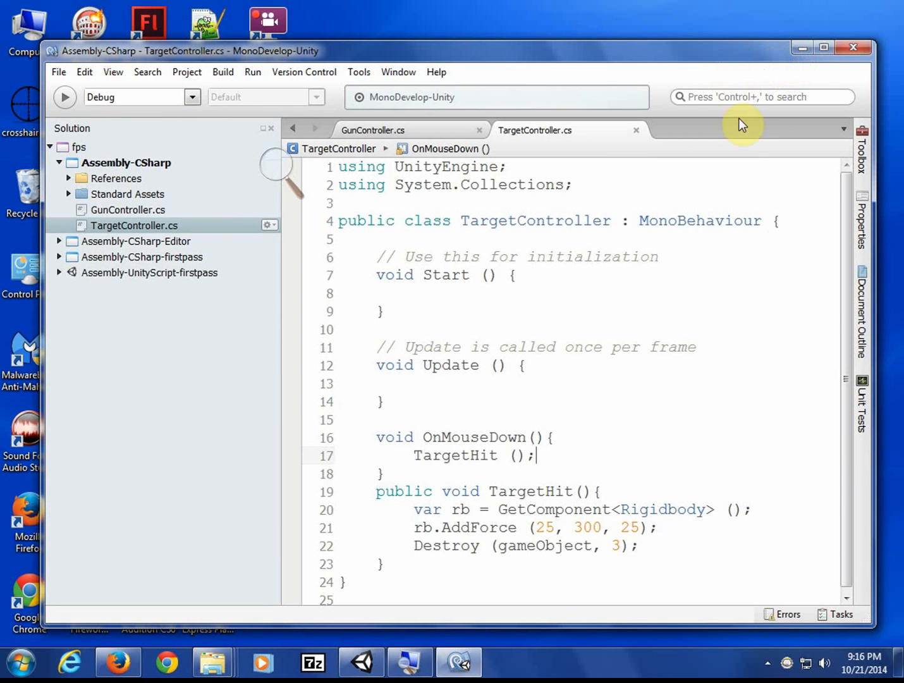
{"action": "left_click", "coordinate": [803, 51]}
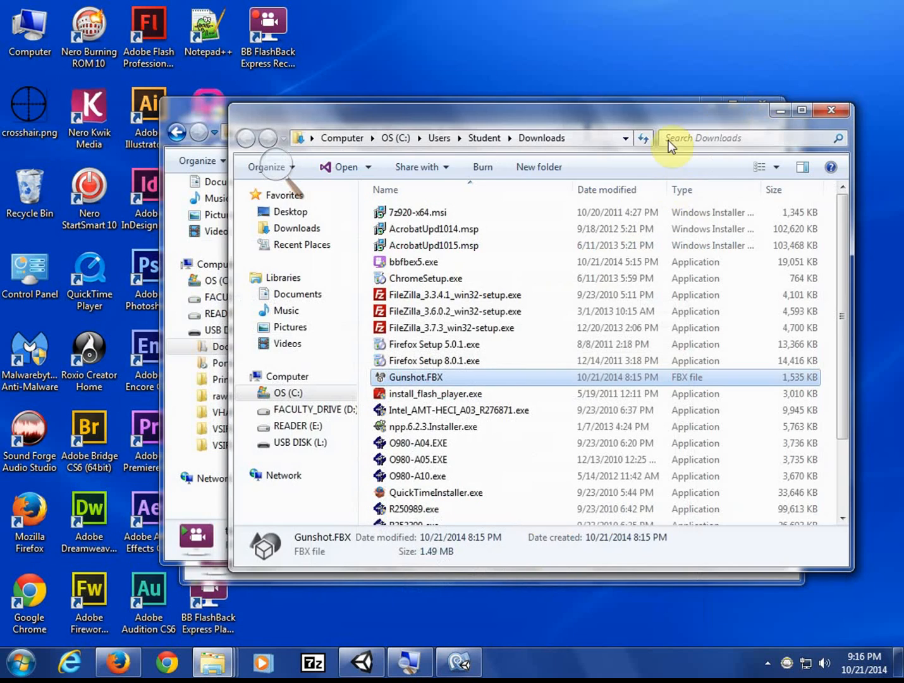
{"action": "left_click", "coordinate": [777, 113]}
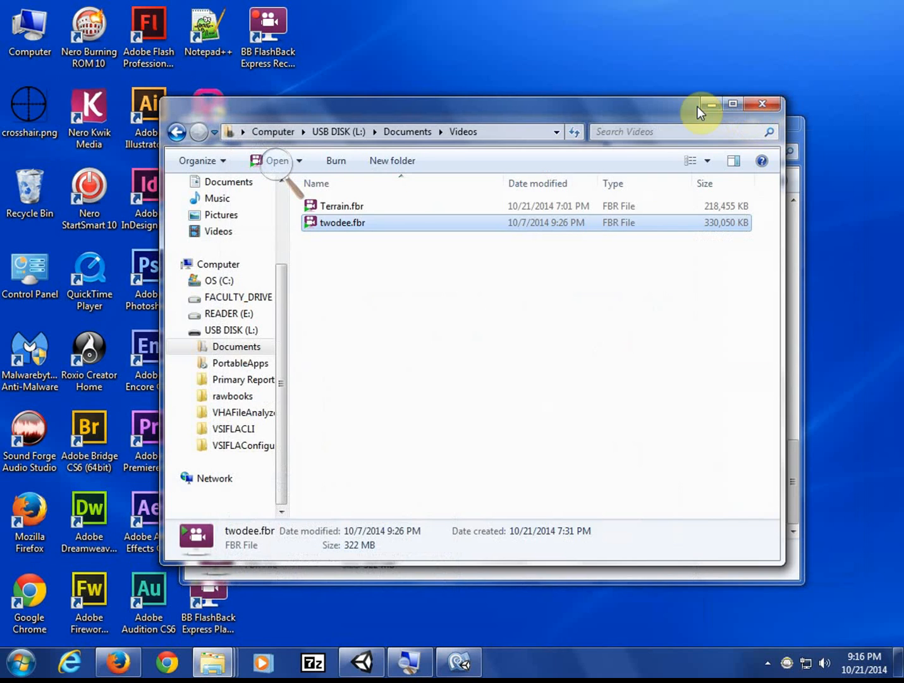
{"action": "left_click", "coordinate": [728, 115]}
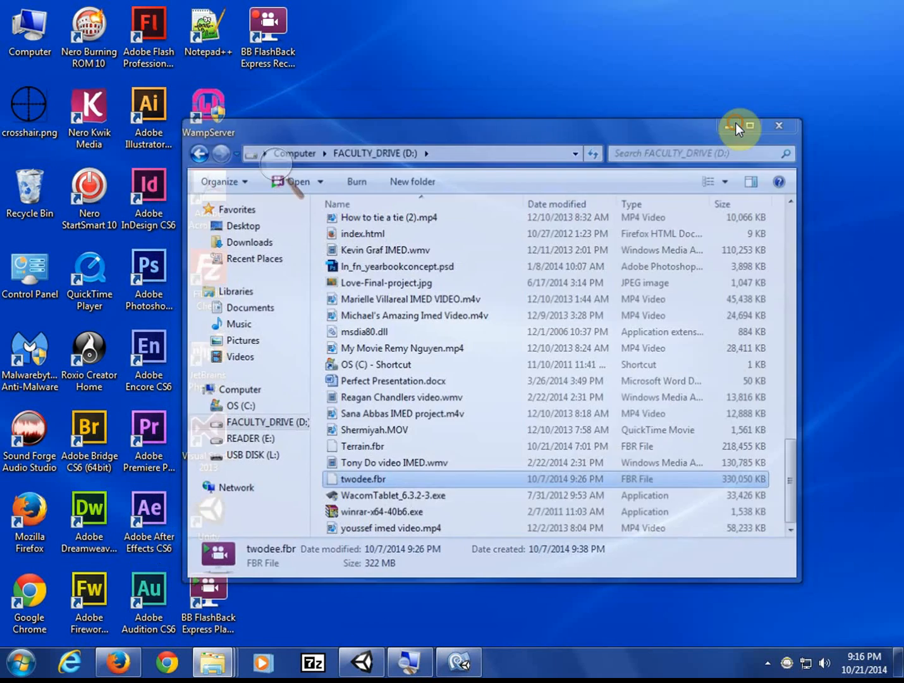
{"action": "left_click", "coordinate": [732, 124]}
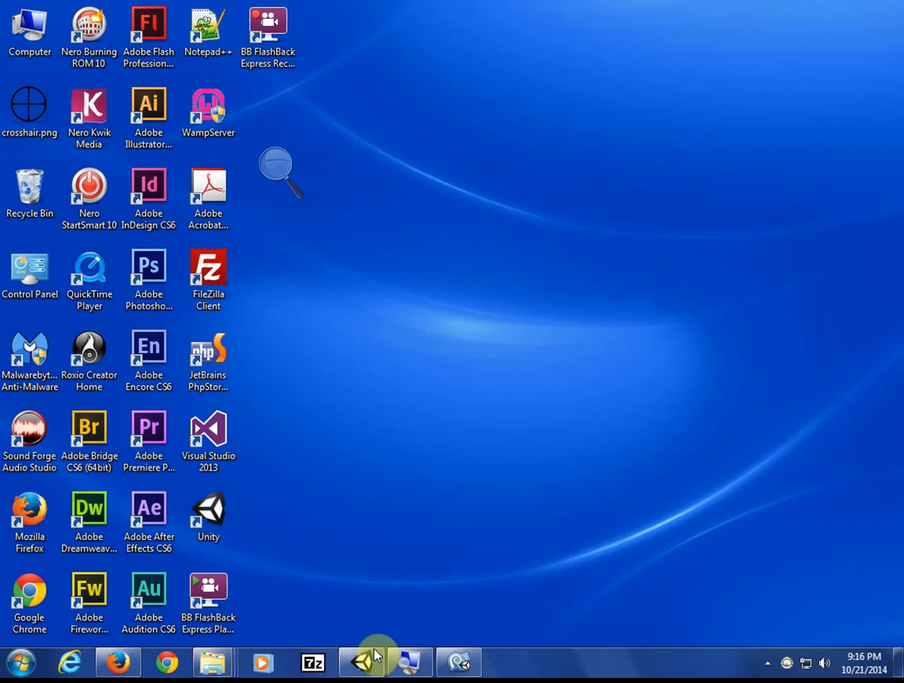
{"action": "mouse_move", "coordinate": [373, 661]}
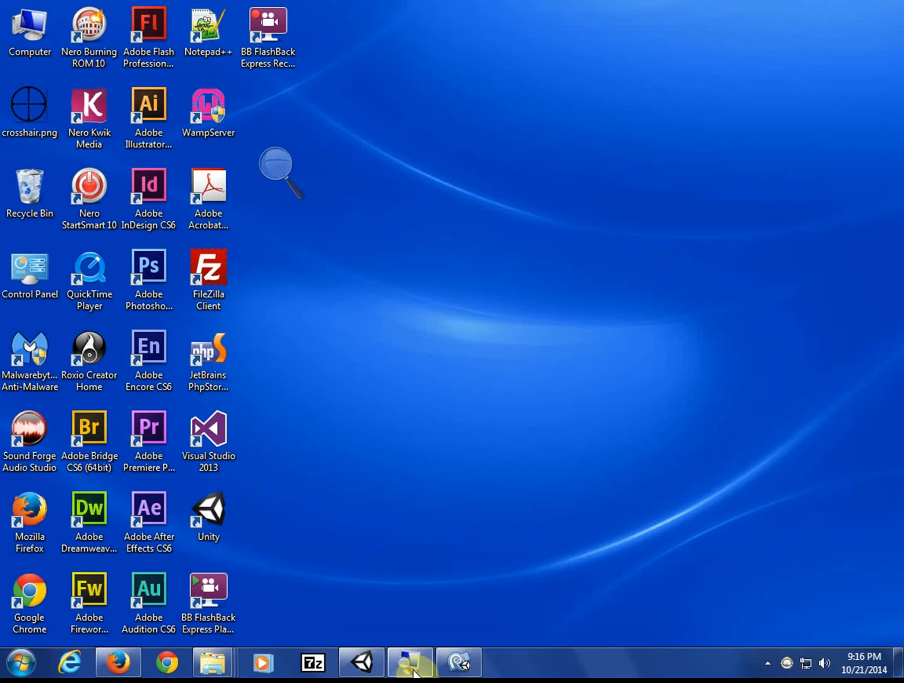
{"action": "left_click", "coordinate": [361, 661]}
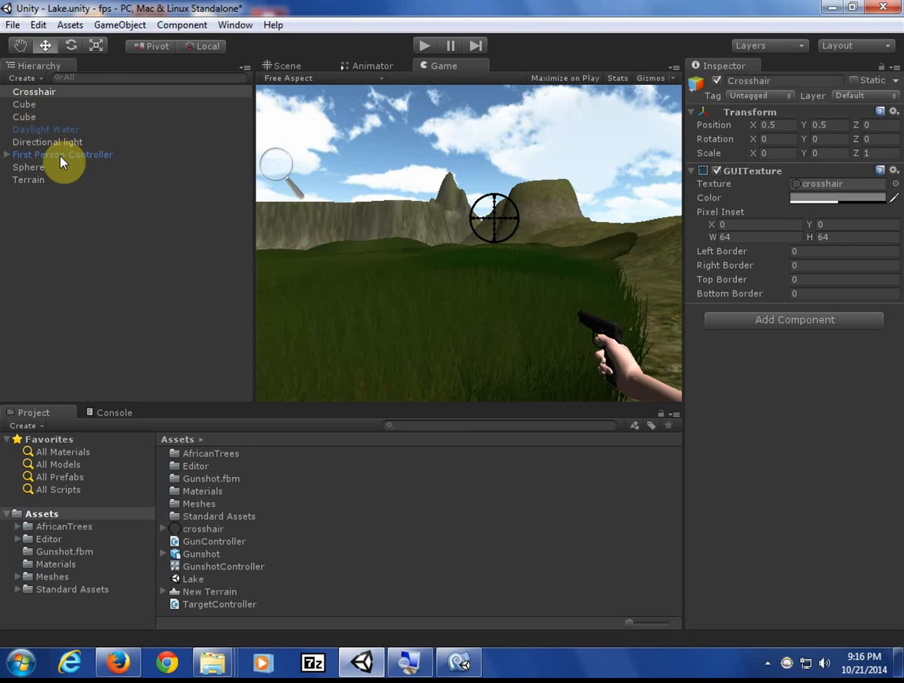
{"action": "left_click", "coordinate": [19, 182]}
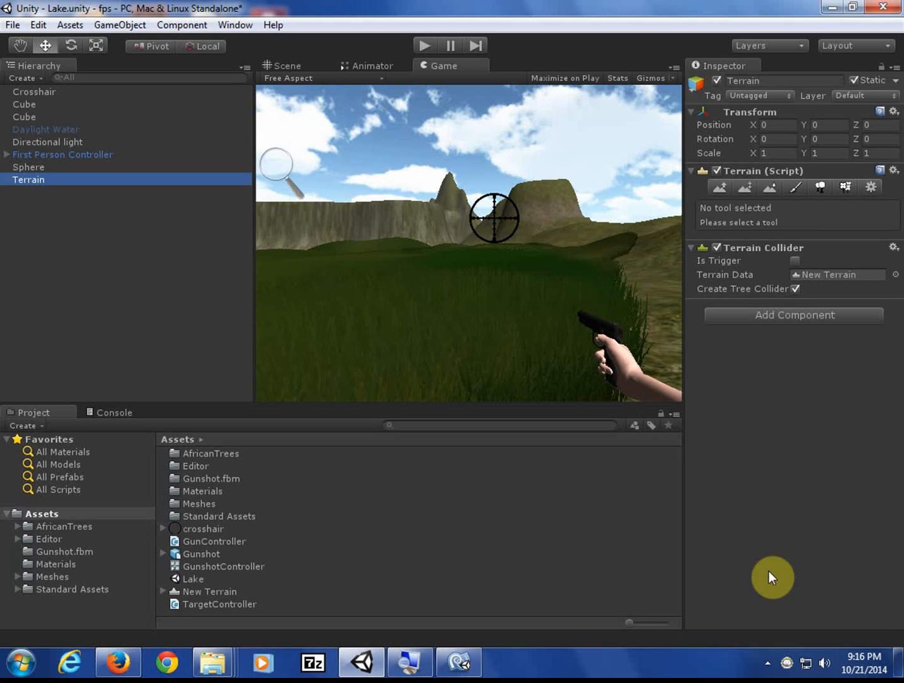
{"action": "left_click", "coordinate": [773, 661]}
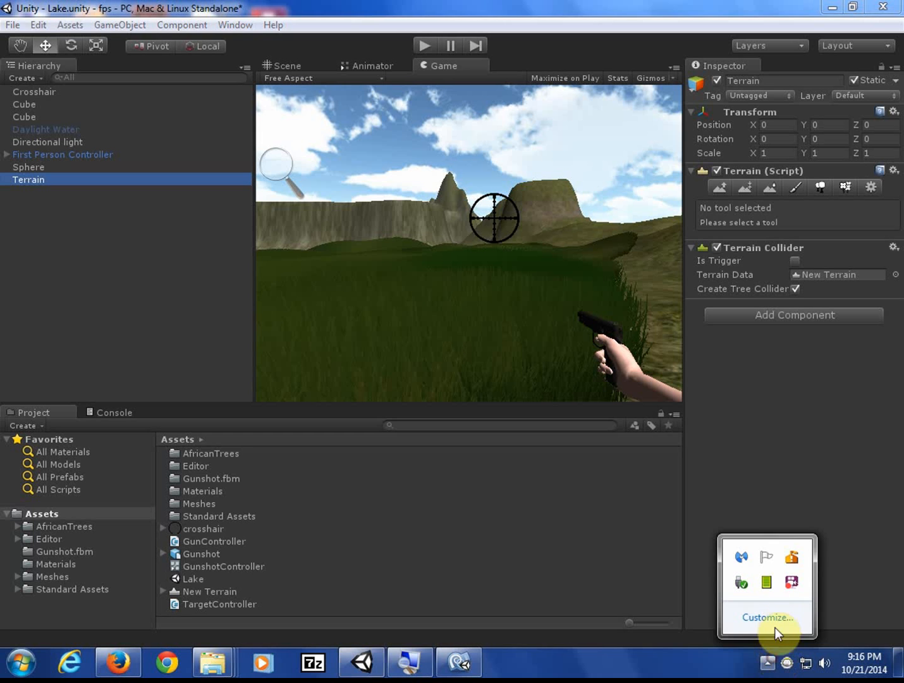
{"action": "right_click", "coordinate": [790, 581]}
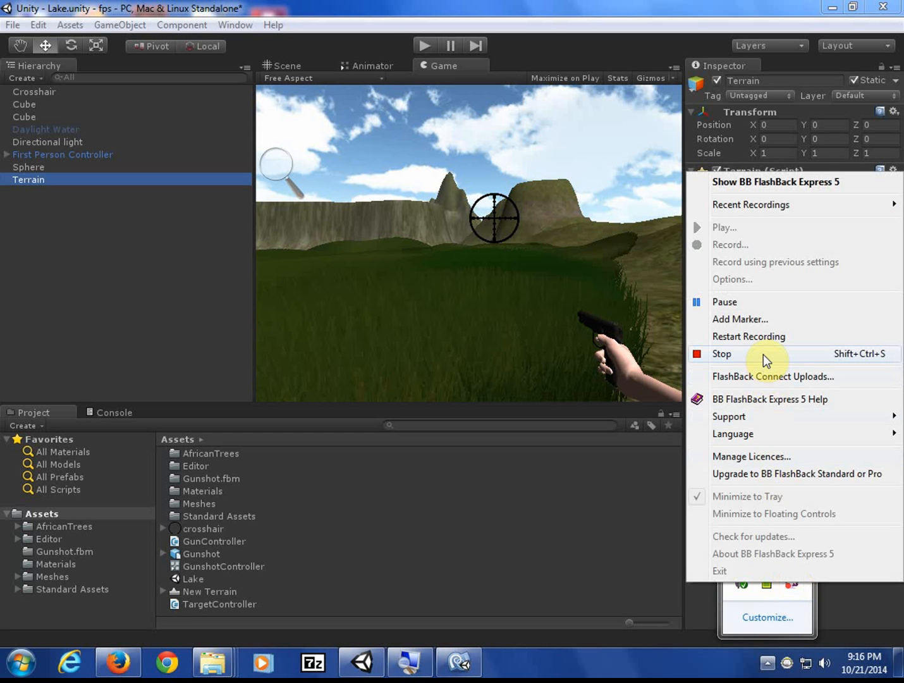